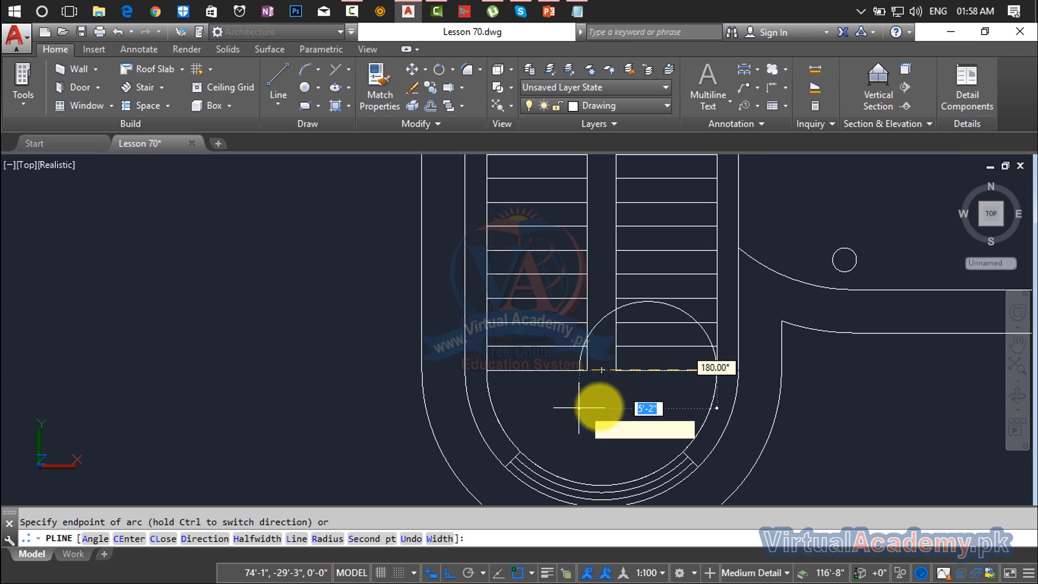
- Switch the stairwell polyline from arc back to line segments and close it
{"action": "key", "text": "Return"}
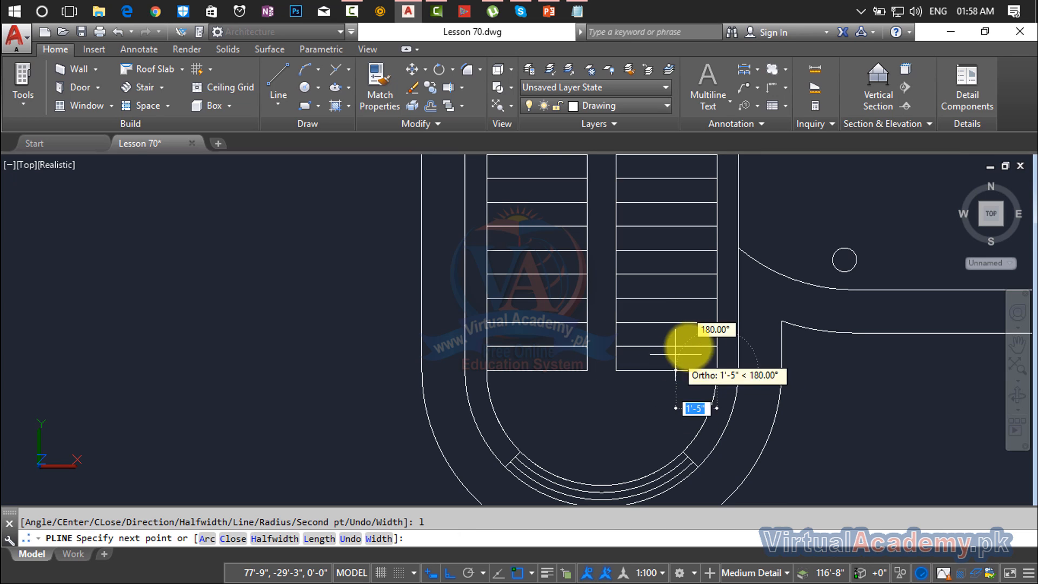
{"action": "middle_click_drag", "start_coordinate": [707, 307], "coordinate": [695, 468]}
{"action": "scroll", "coordinate": [694, 385], "scroll_direction": "down", "scroll_amount": 4}
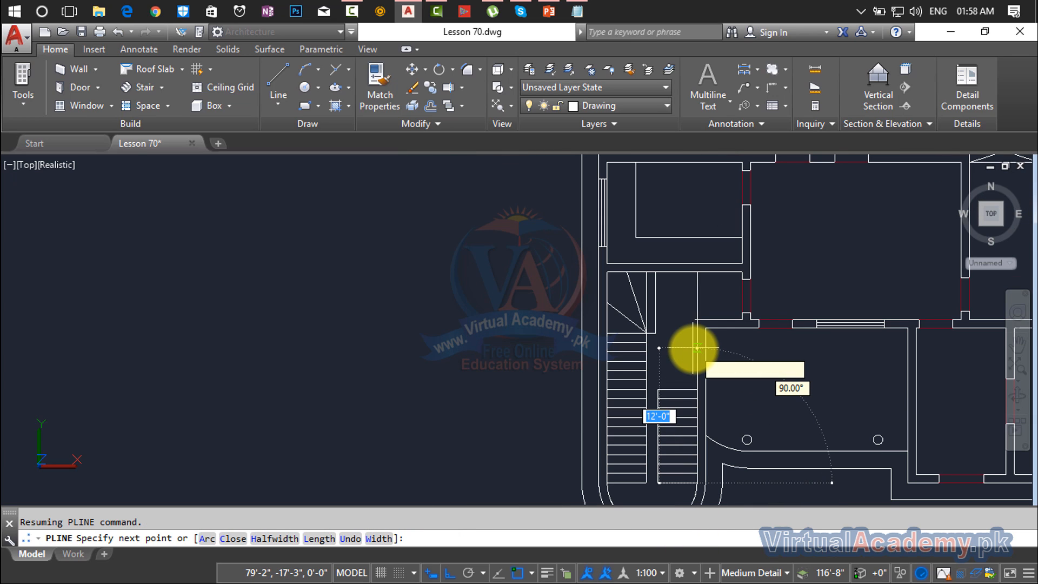
{"action": "type", "text": "c"}
{"action": "key", "text": "Return"}
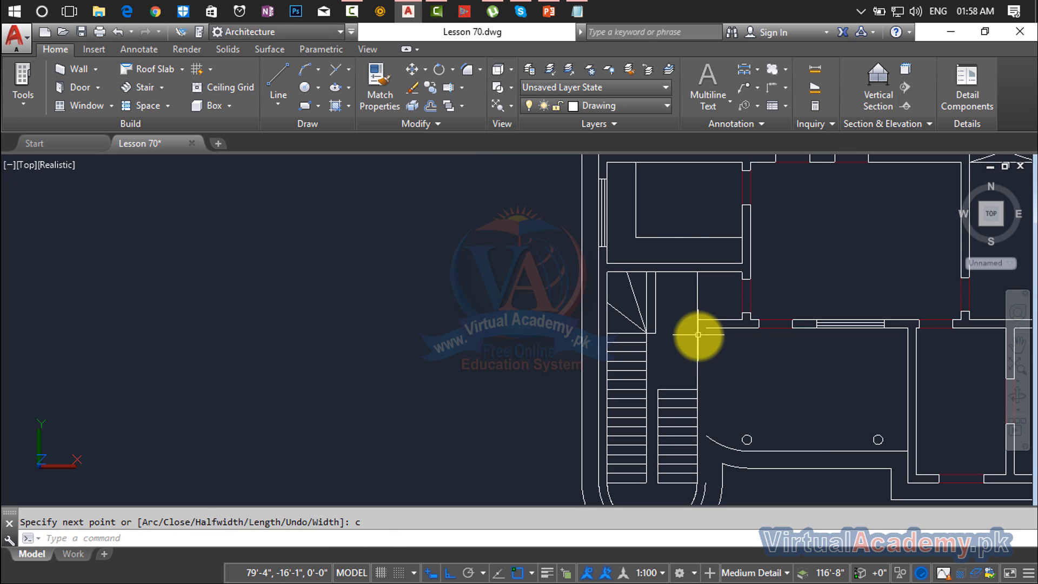
- Select the closed stairwell polyline to check its outline around the stairs, and clear the selection
{"action": "scroll", "coordinate": [714, 414], "scroll_direction": "down", "scroll_amount": 5}
{"action": "scroll", "coordinate": [708, 394], "scroll_direction": "up", "scroll_amount": 2}
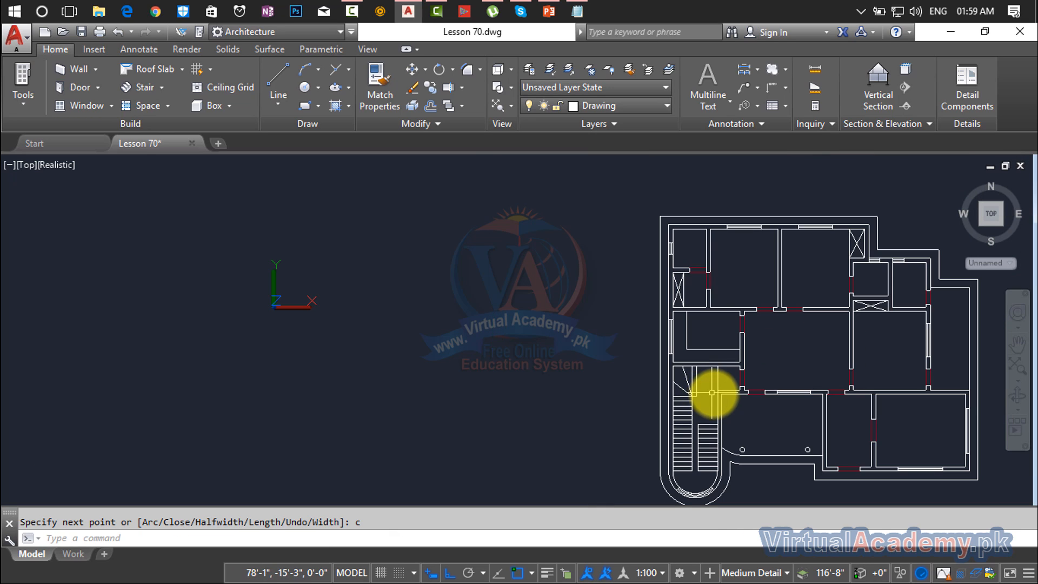
{"action": "scroll", "coordinate": [719, 389], "scroll_direction": "up", "scroll_amount": 5}
{"action": "left_click", "coordinate": [713, 371]}
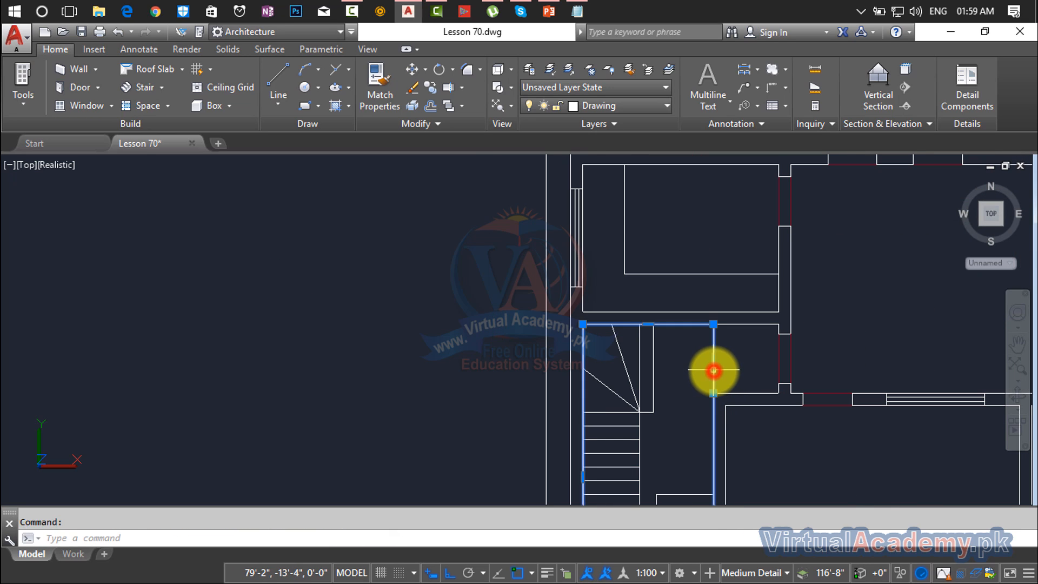
{"action": "scroll", "coordinate": [712, 366], "scroll_direction": "down", "scroll_amount": 8}
{"action": "middle_click_drag", "start_coordinate": [668, 361], "coordinate": [588, 340]}
{"action": "scroll", "coordinate": [588, 341], "scroll_direction": "up", "scroll_amount": 3}
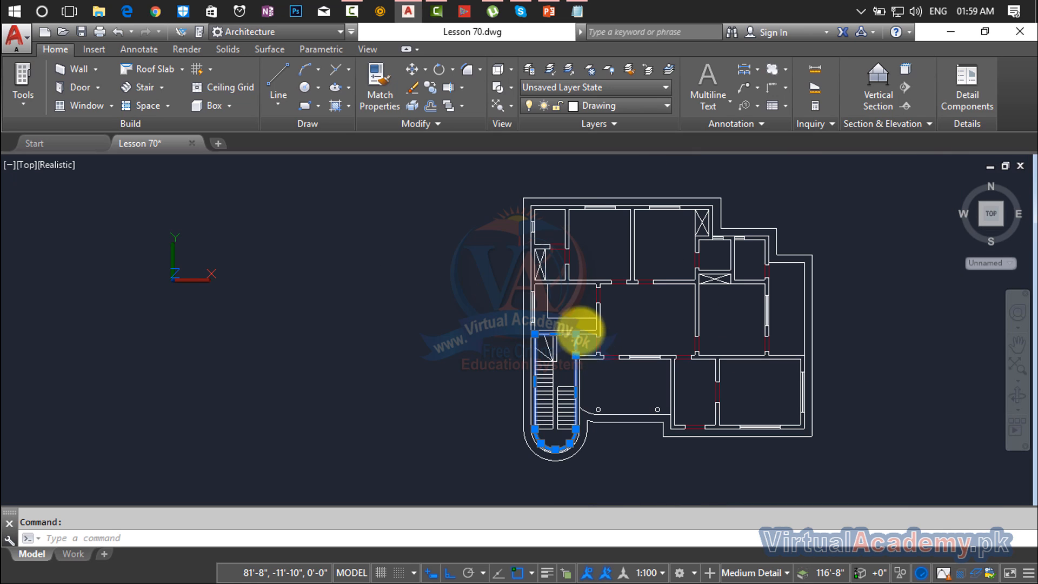
{"action": "key", "text": "Escape"}
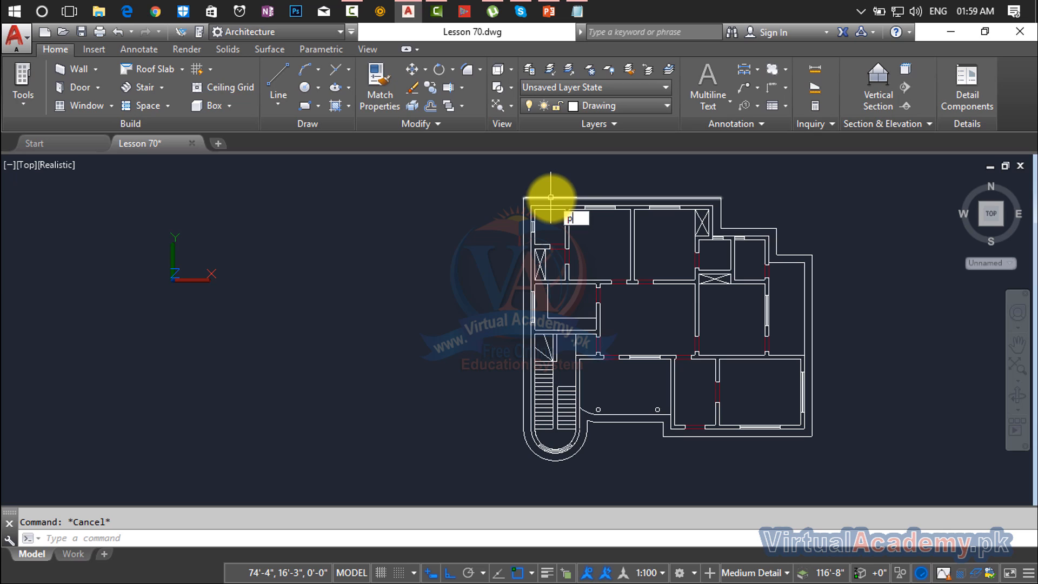
- Copy all segments of the building's outer outline together with the stairwell polyline to the empty area below the floor plan, with Ortho off
{"action": "key", "text": "Escape"}
{"action": "type", "text": "p"}
{"action": "key", "text": "Return"}
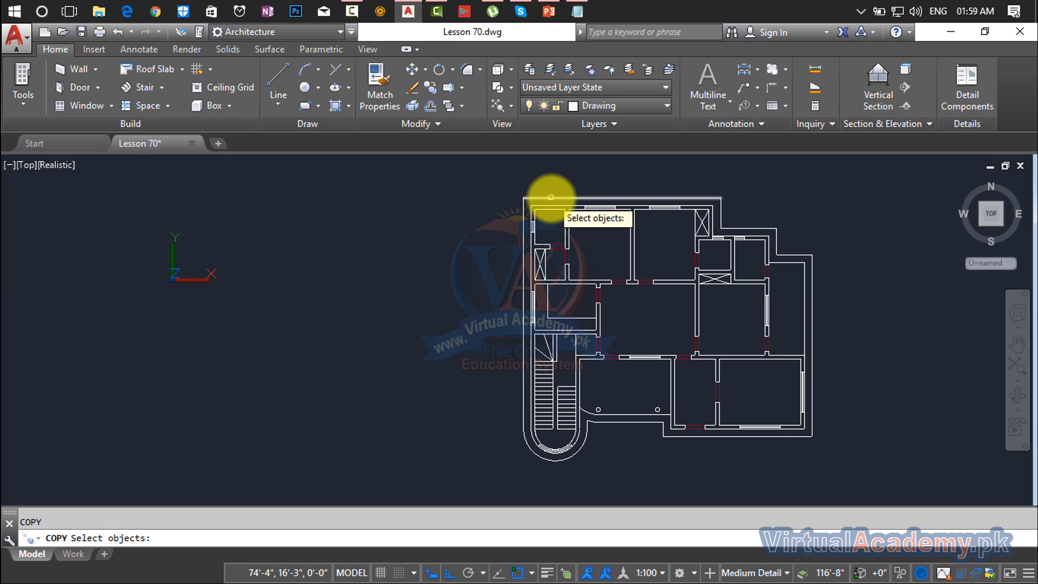
{"action": "left_click", "coordinate": [551, 198]}
{"action": "left_click", "coordinate": [523, 226]}
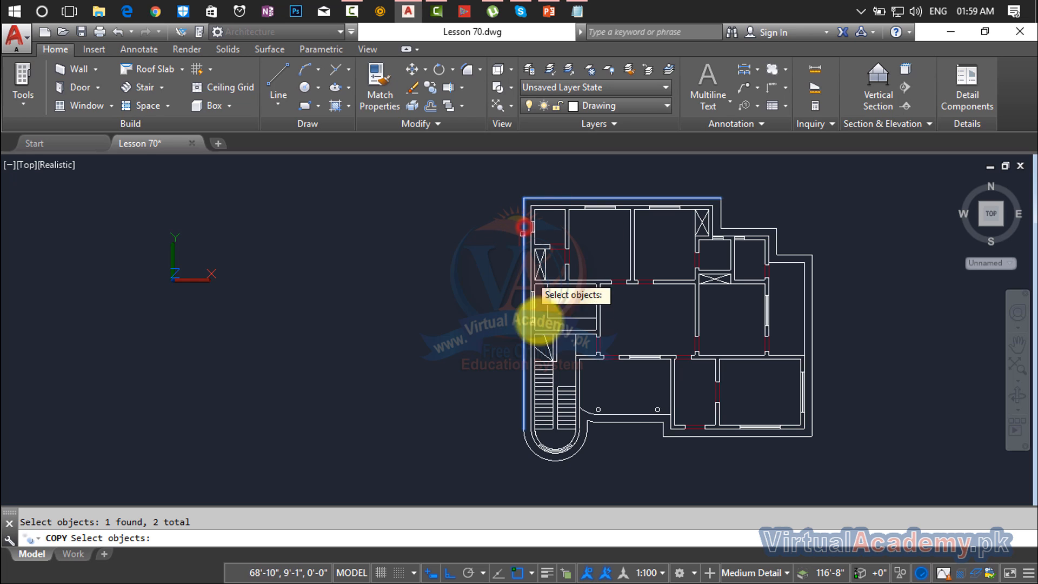
{"action": "left_click", "coordinate": [541, 459]}
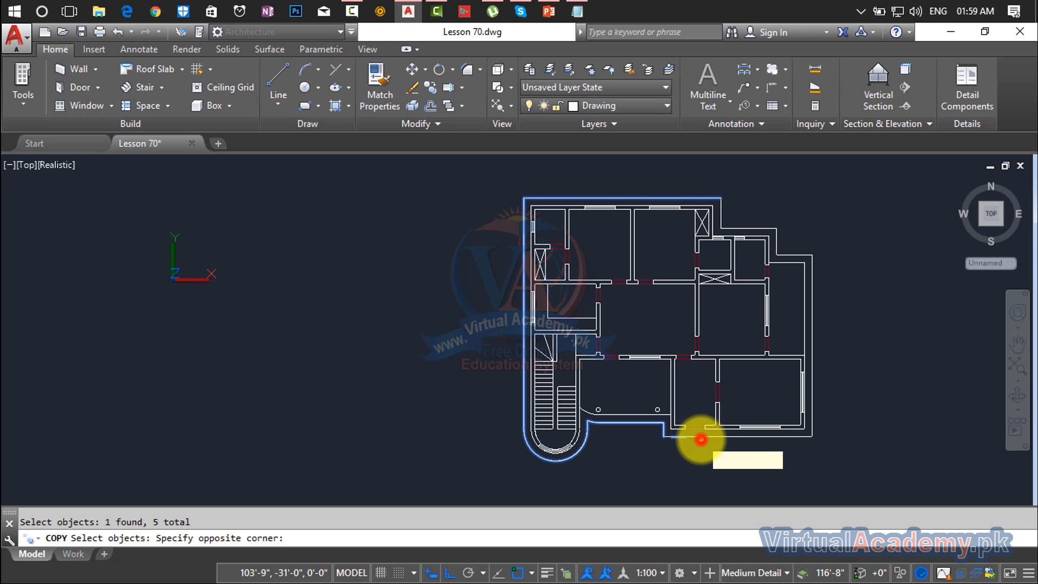
{"action": "left_click", "coordinate": [700, 439]}
{"action": "scroll", "coordinate": [700, 439], "scroll_direction": "up", "scroll_amount": 5}
{"action": "left_click", "coordinate": [697, 436]}
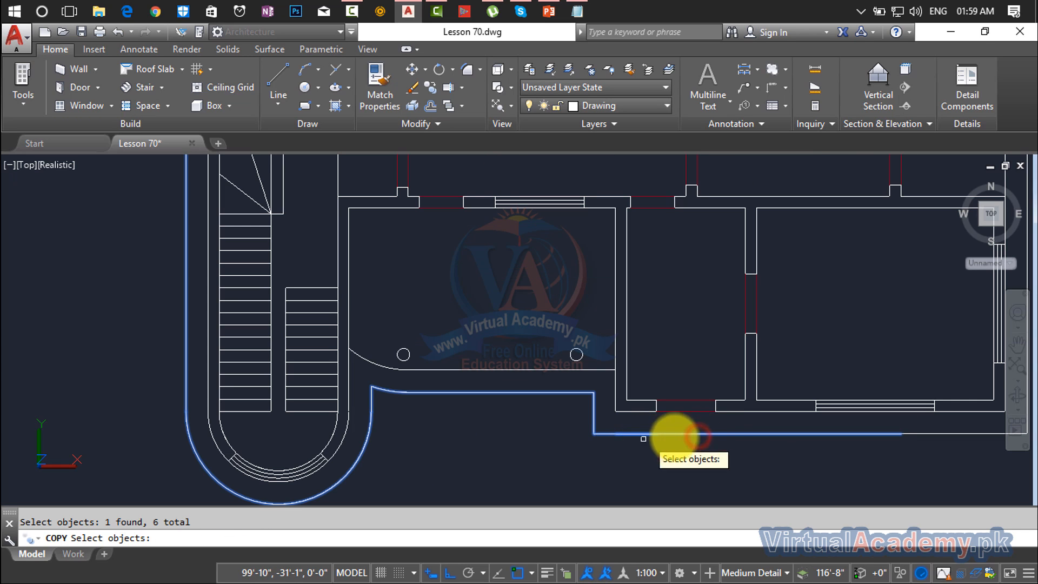
{"action": "scroll", "coordinate": [683, 433], "scroll_direction": "down", "scroll_amount": 4}
{"action": "middle_click_drag", "start_coordinate": [683, 433], "coordinate": [621, 452]}
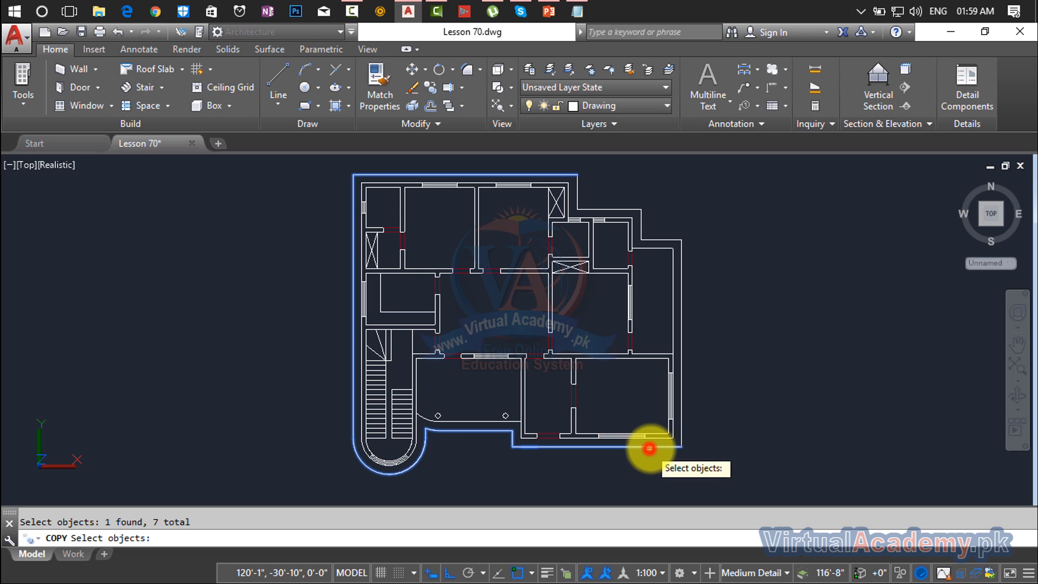
{"action": "left_click", "coordinate": [680, 429]}
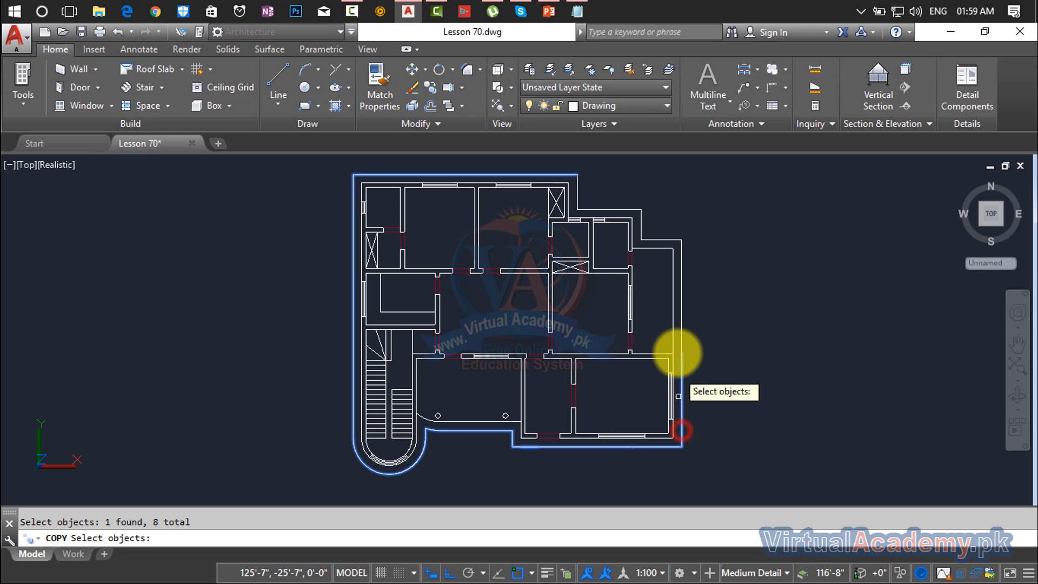
{"action": "left_click", "coordinate": [680, 340]}
{"action": "left_click", "coordinate": [644, 229]}
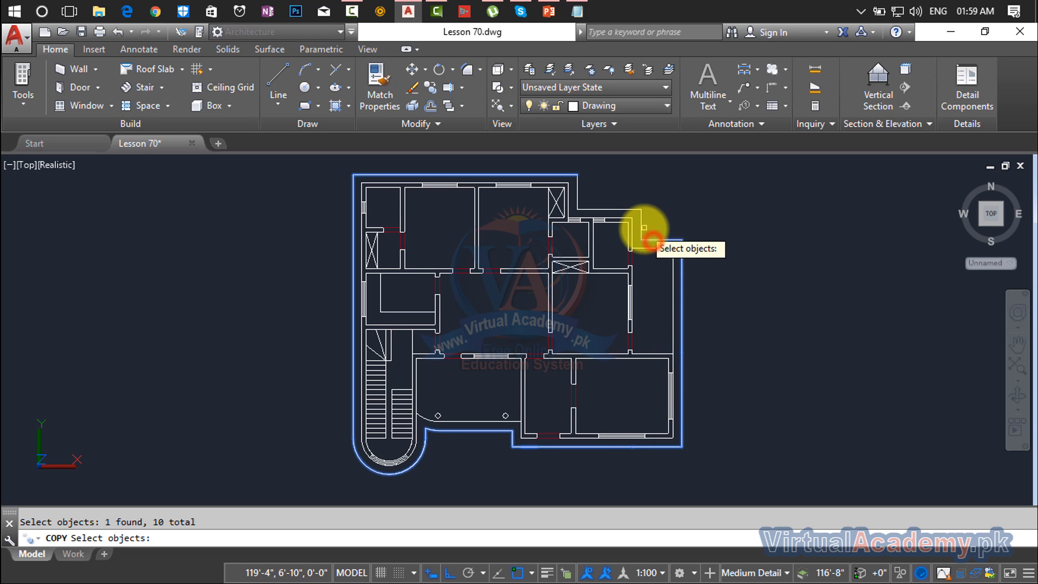
{"action": "left_click", "coordinate": [642, 225]}
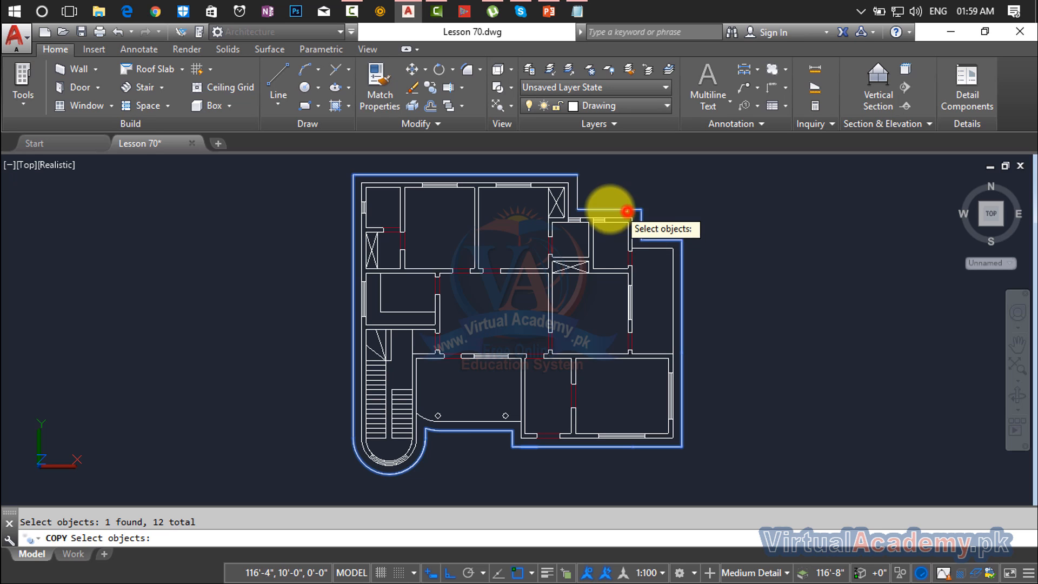
{"action": "left_click", "coordinate": [576, 193]}
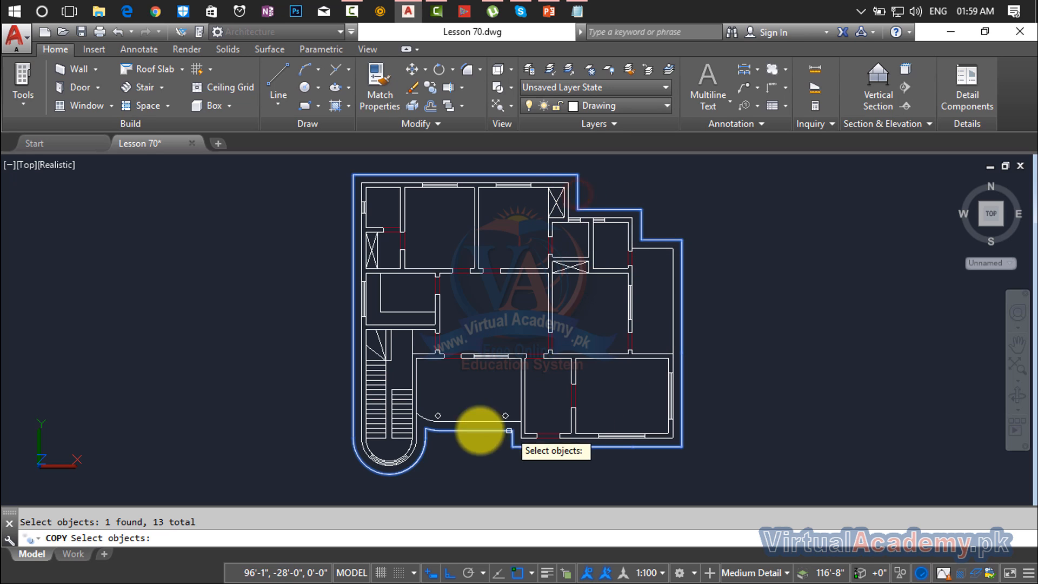
{"action": "left_click", "coordinate": [412, 348]}
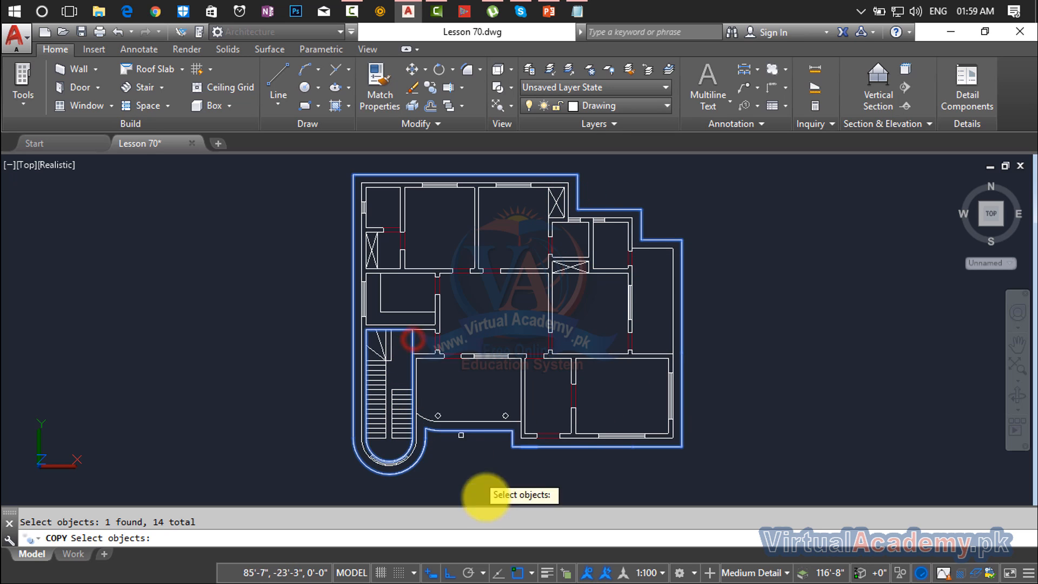
{"action": "scroll", "coordinate": [367, 472], "scroll_direction": "up", "scroll_amount": 7}
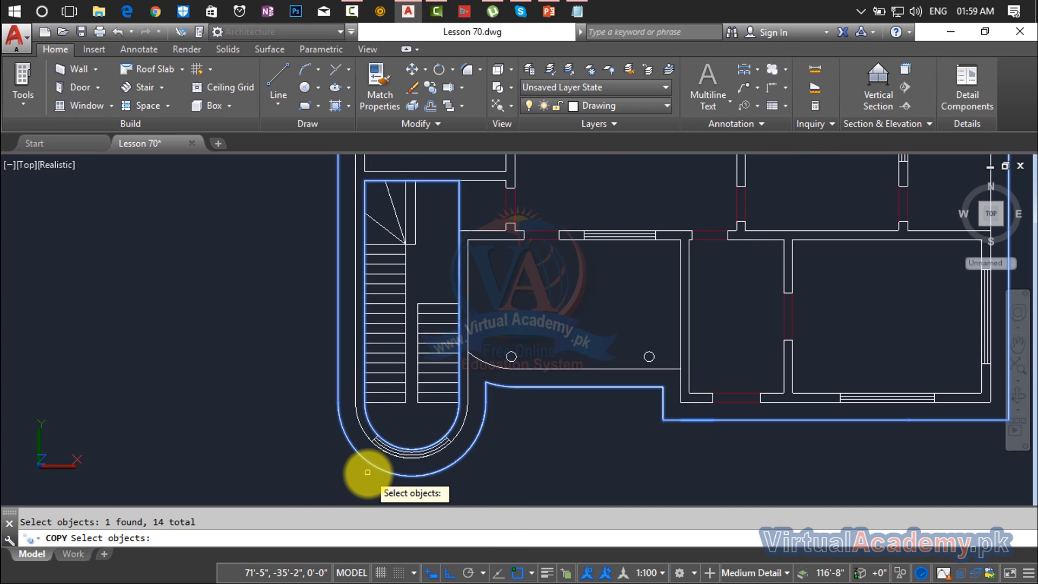
{"action": "scroll", "coordinate": [598, 463], "scroll_direction": "down", "scroll_amount": 6}
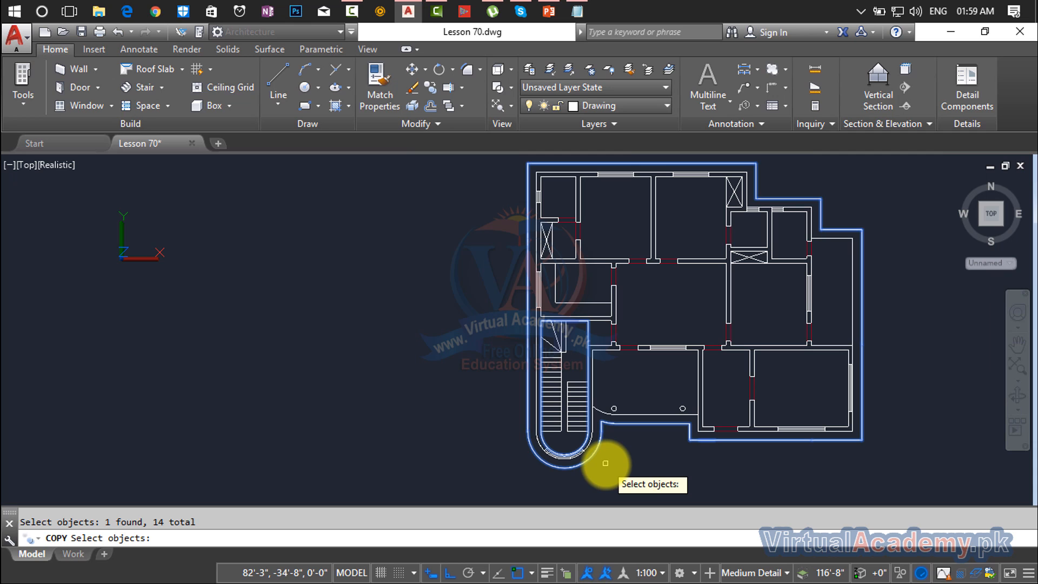
{"action": "key", "text": "Return"}
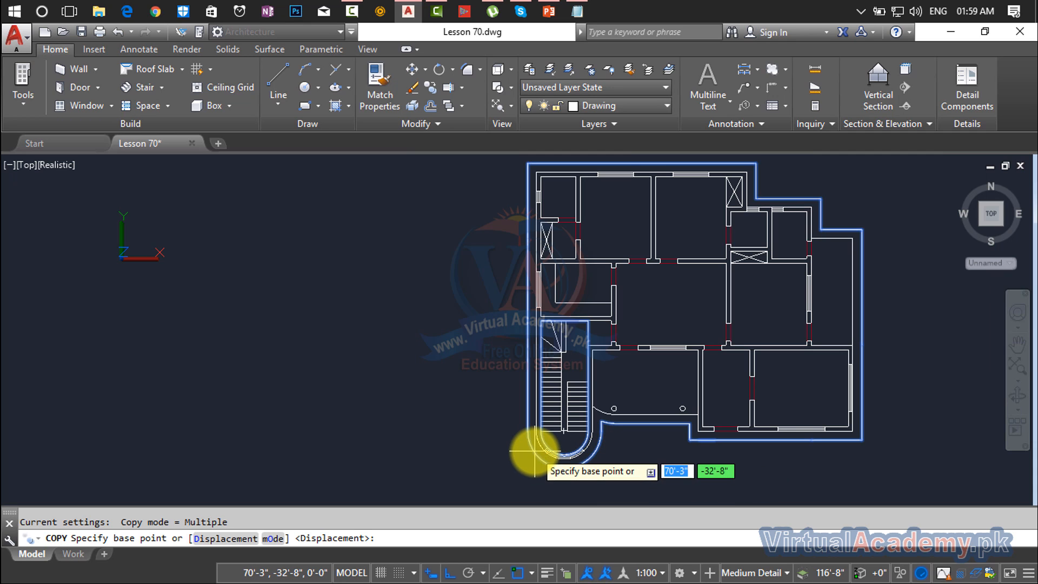
{"action": "scroll", "coordinate": [537, 447], "scroll_direction": "down", "scroll_amount": 2}
{"action": "left_click", "coordinate": [531, 274]}
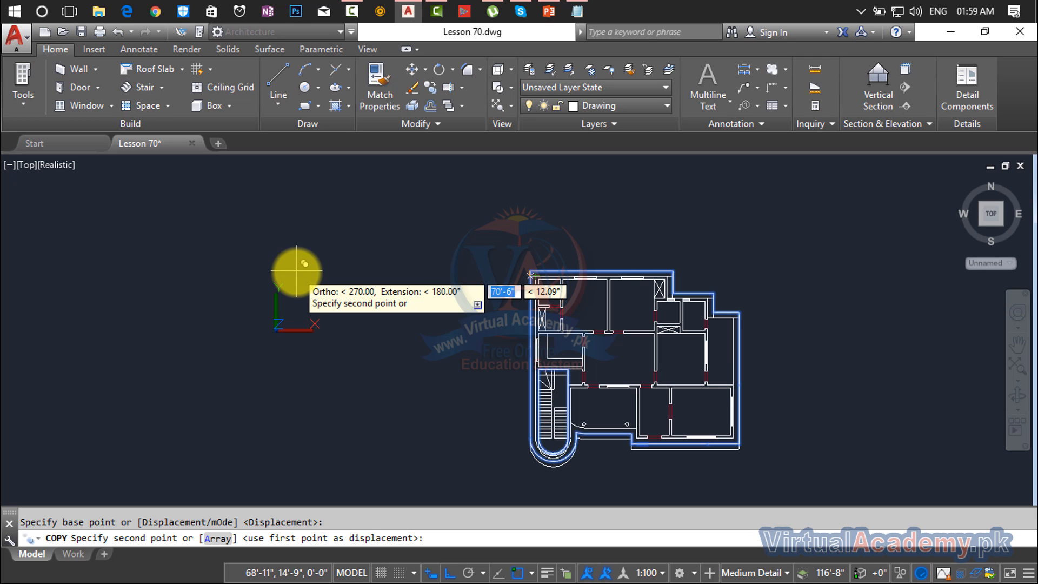
{"action": "key", "text": "F8"}
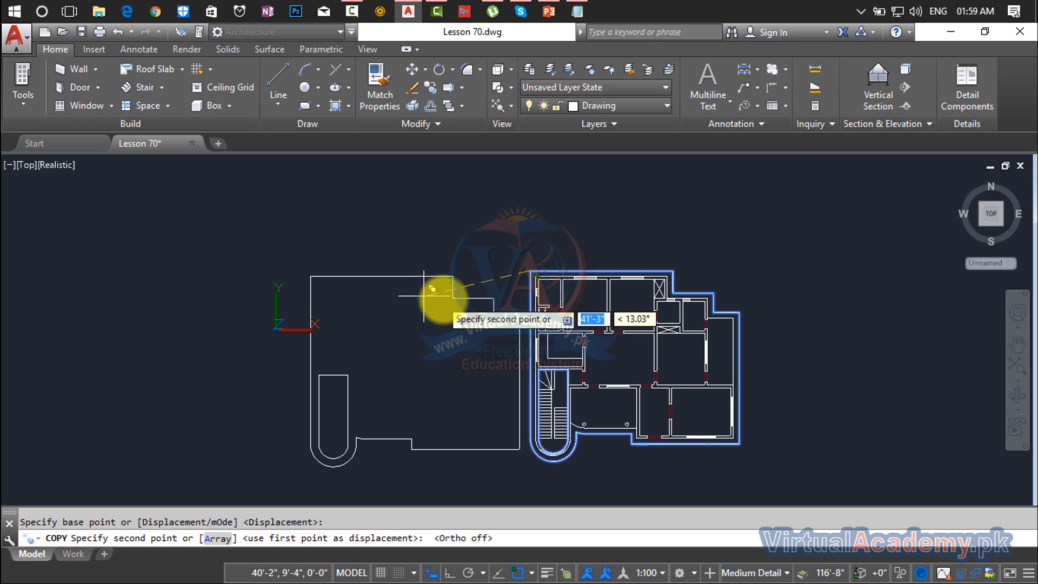
{"action": "scroll", "coordinate": [320, 294], "scroll_direction": "down", "scroll_amount": 4}
{"action": "middle_click_drag", "start_coordinate": [332, 296], "coordinate": [328, 216]}
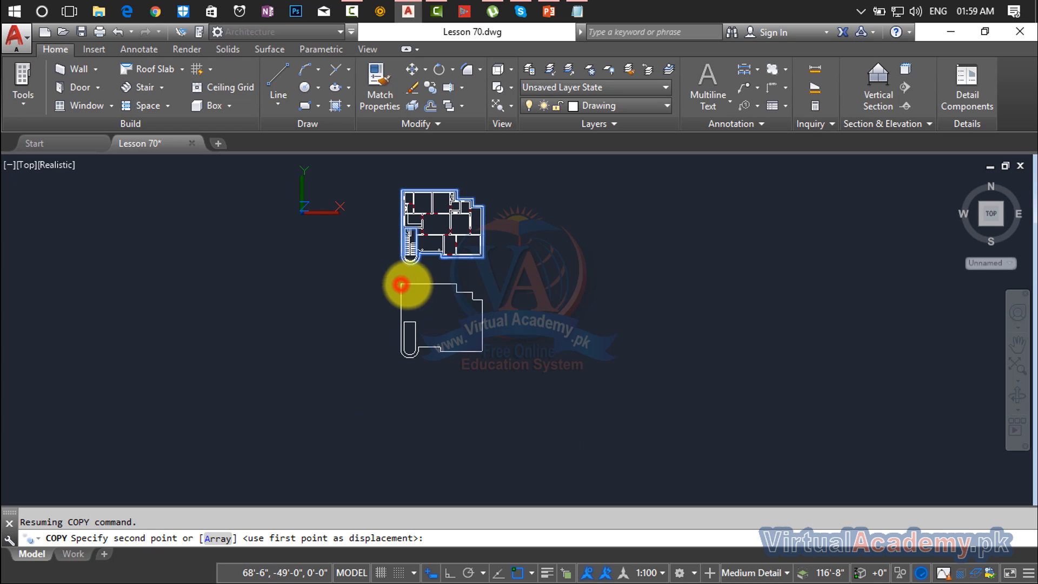
{"action": "left_click", "coordinate": [401, 284]}
{"action": "key", "text": "Escape"}
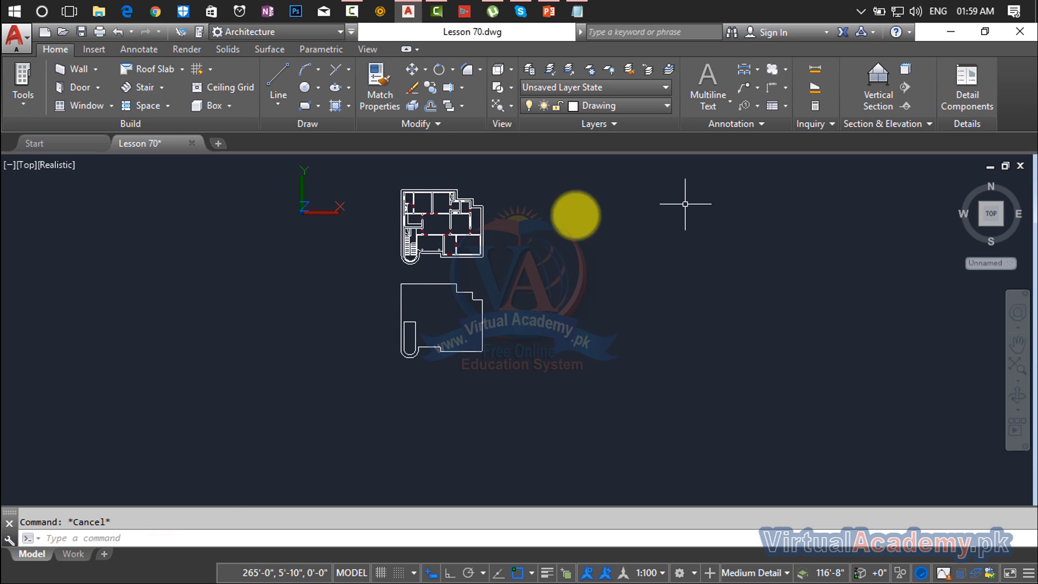
- Change to a tilted 3D corner view and set the visual style to 2D Wireframe
{"action": "left_click", "coordinate": [961, 183]}
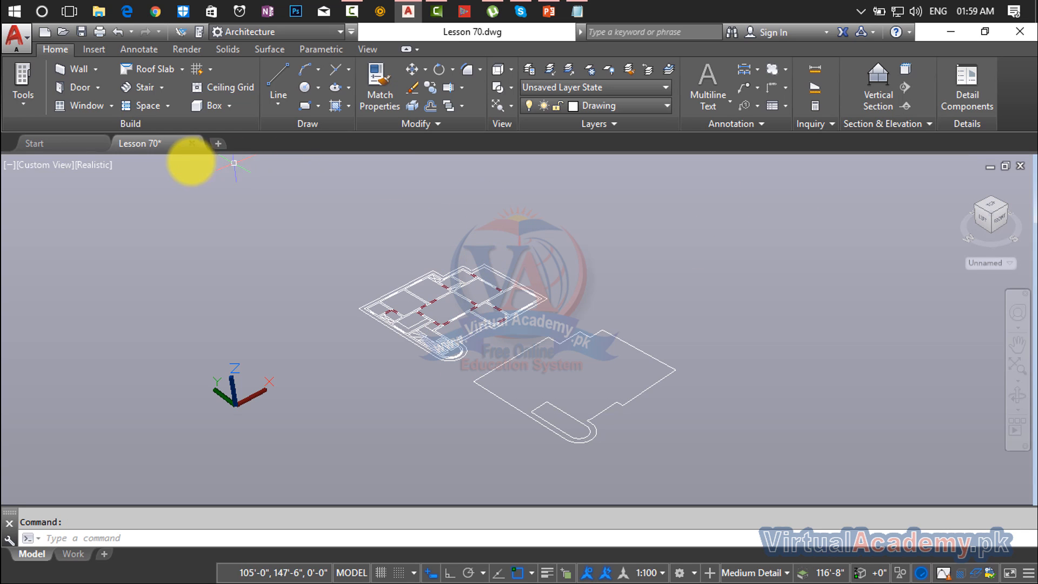
{"action": "left_click", "coordinate": [89, 165]}
{"action": "left_click", "coordinate": [111, 203]}
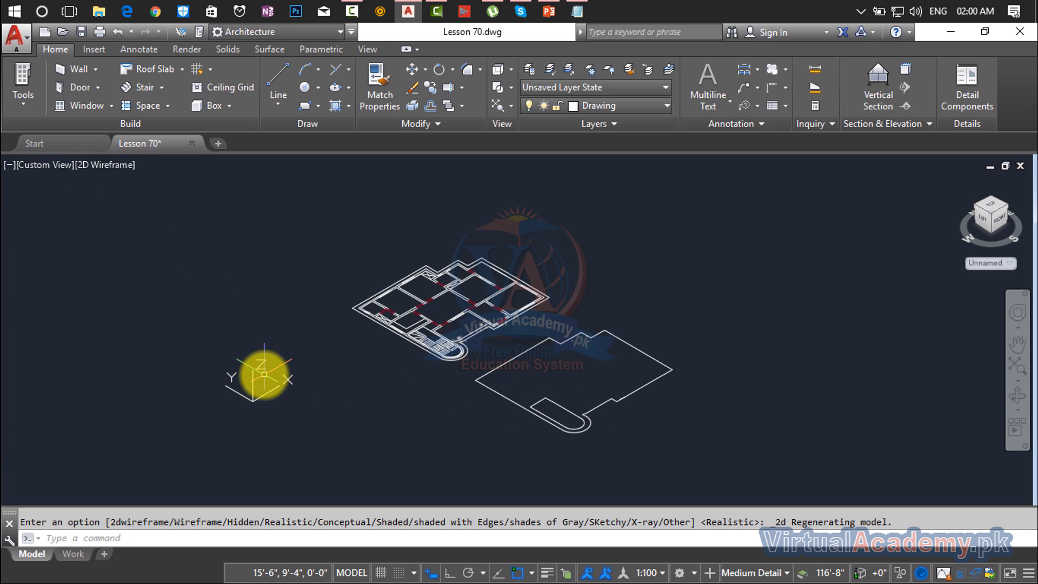
- Turn off displaying the UCS icon at the UCS origin point in the UCS settings
{"action": "key", "text": "Escape"}
{"action": "type", "text": "uc"}
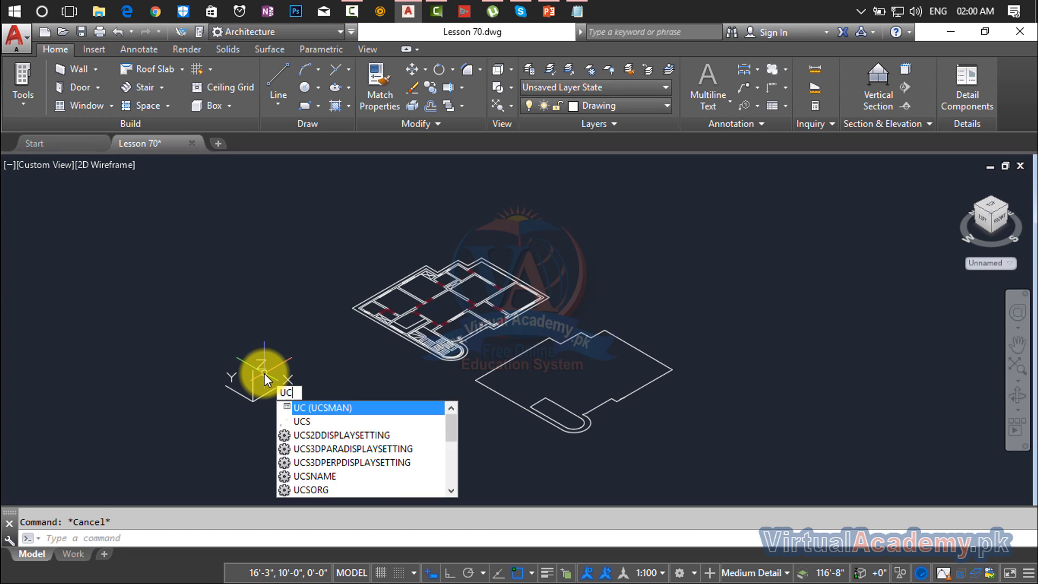
{"action": "key", "text": "Return"}
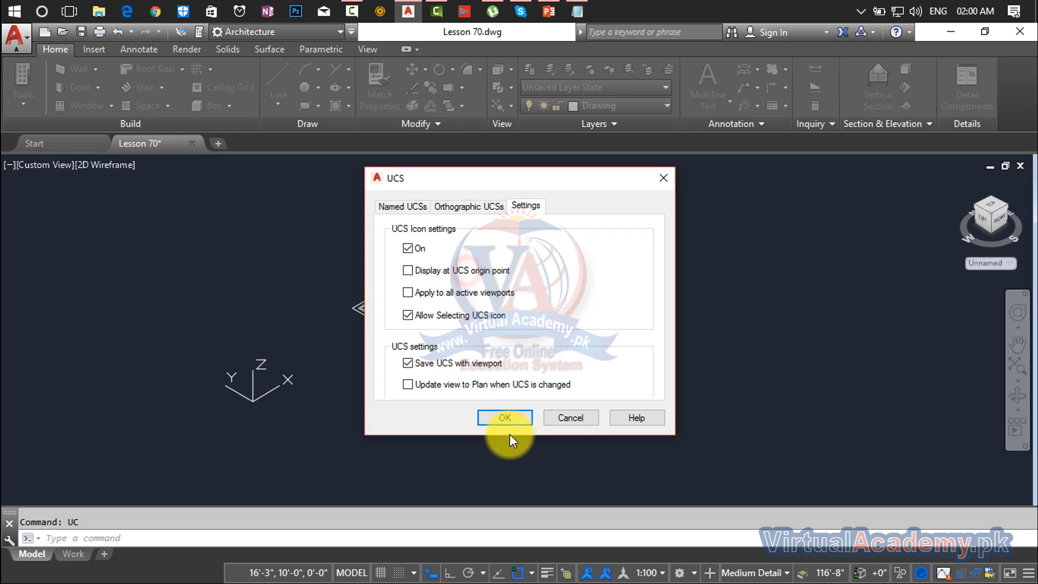
{"action": "left_click", "coordinate": [507, 417]}
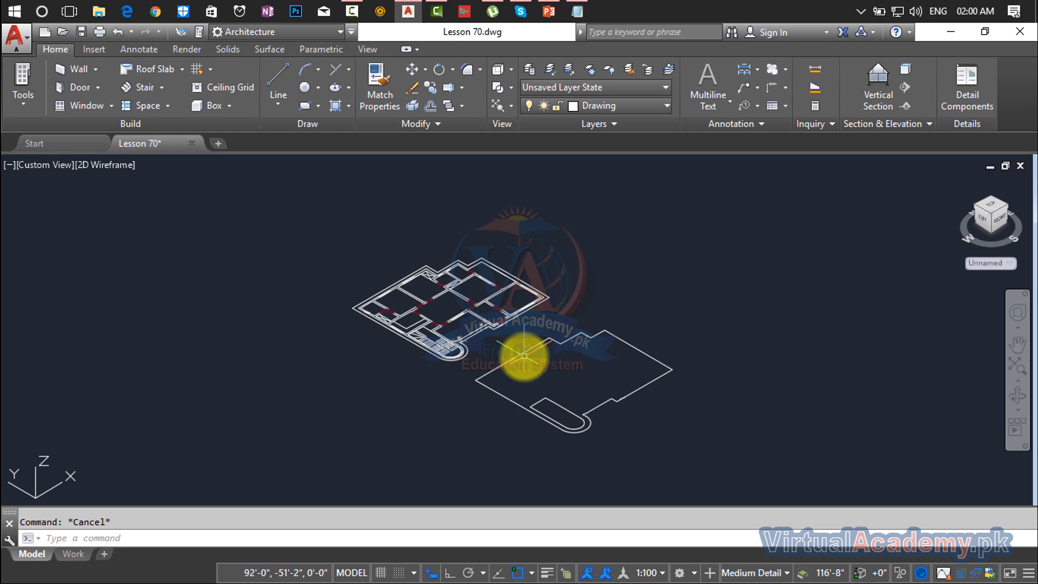
- Try to create a boundary from an internal point inside the copied building outline
{"action": "scroll", "coordinate": [523, 355], "scroll_direction": "up", "scroll_amount": 2}
{"action": "scroll", "coordinate": [523, 355], "scroll_direction": "up", "scroll_amount": 2}
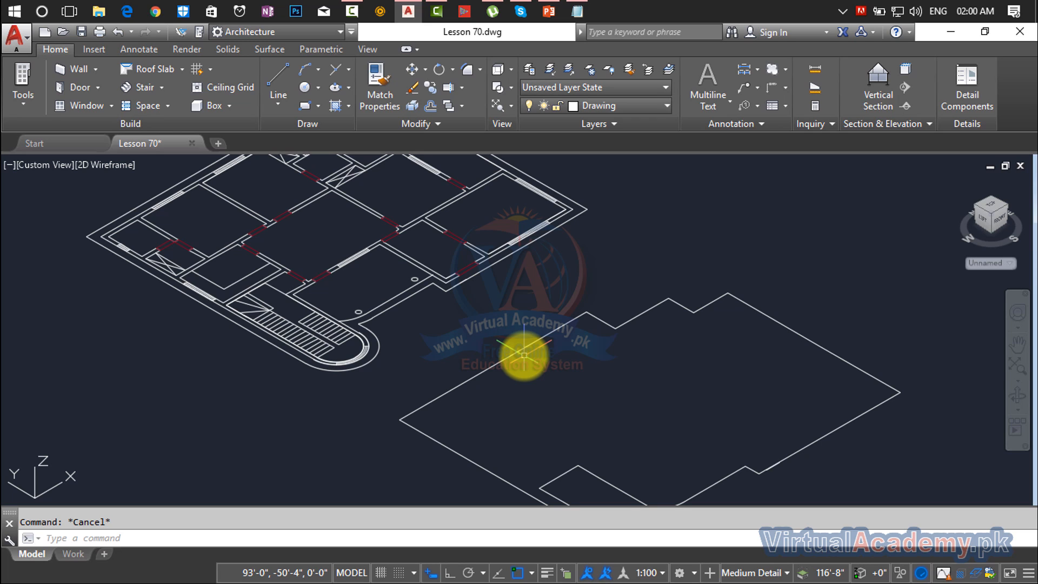
{"action": "type", "text": "bo"}
{"action": "key", "text": "Return"}
{"action": "left_click", "coordinate": [432, 232]}
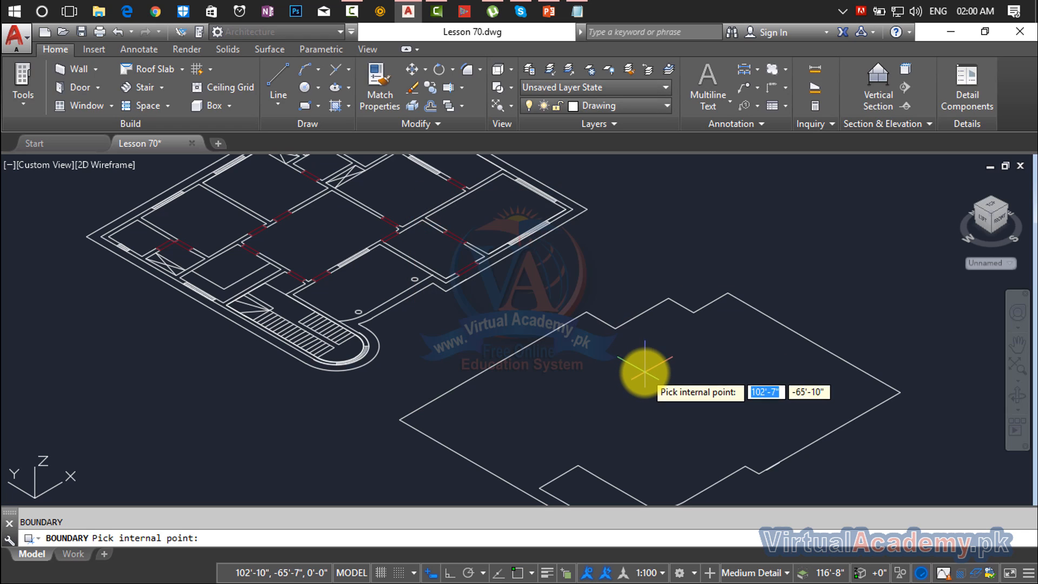
{"action": "left_click", "coordinate": [641, 371]}
{"action": "left_click", "coordinate": [640, 326]}
{"action": "scroll", "coordinate": [641, 322], "scroll_direction": "down", "scroll_amount": 2}
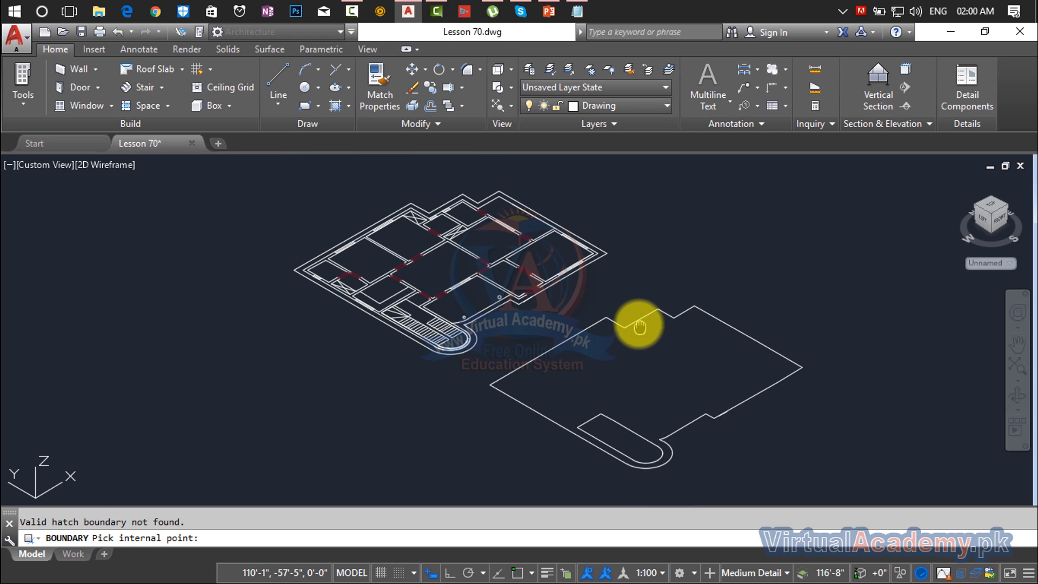
{"action": "left_click", "coordinate": [555, 312]}
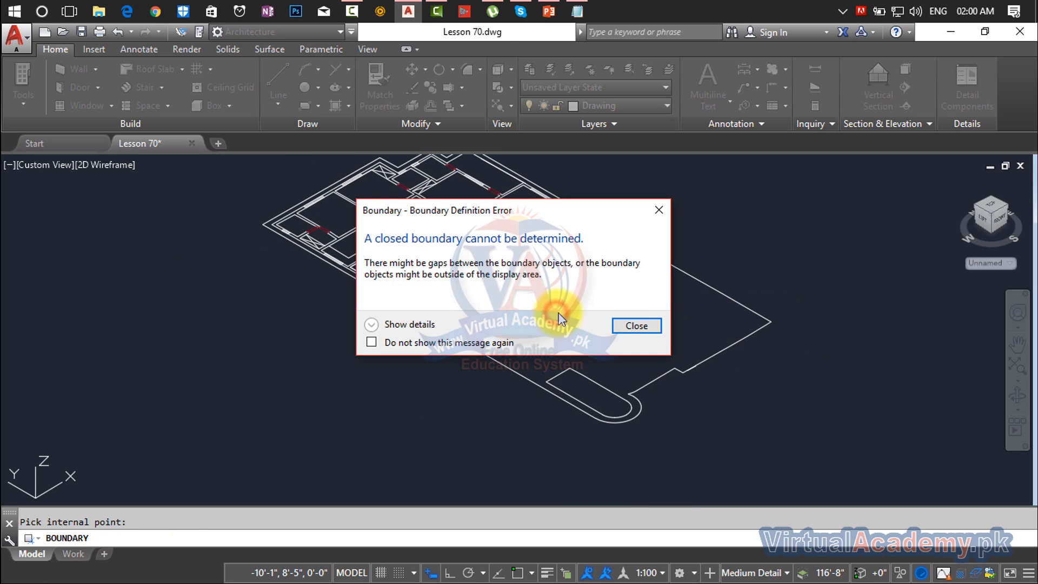
{"action": "left_click", "coordinate": [636, 321]}
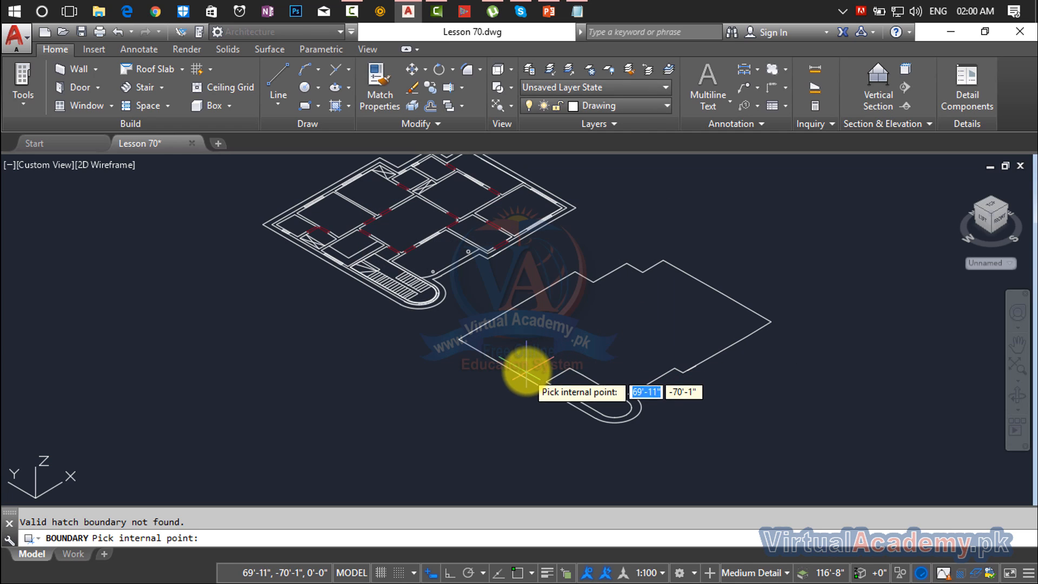
{"action": "key", "text": "Escape"}
{"action": "scroll", "coordinate": [715, 391], "scroll_direction": "up", "scroll_amount": 3}
{"action": "scroll", "coordinate": [684, 378], "scroll_direction": "down", "scroll_amount": 4}
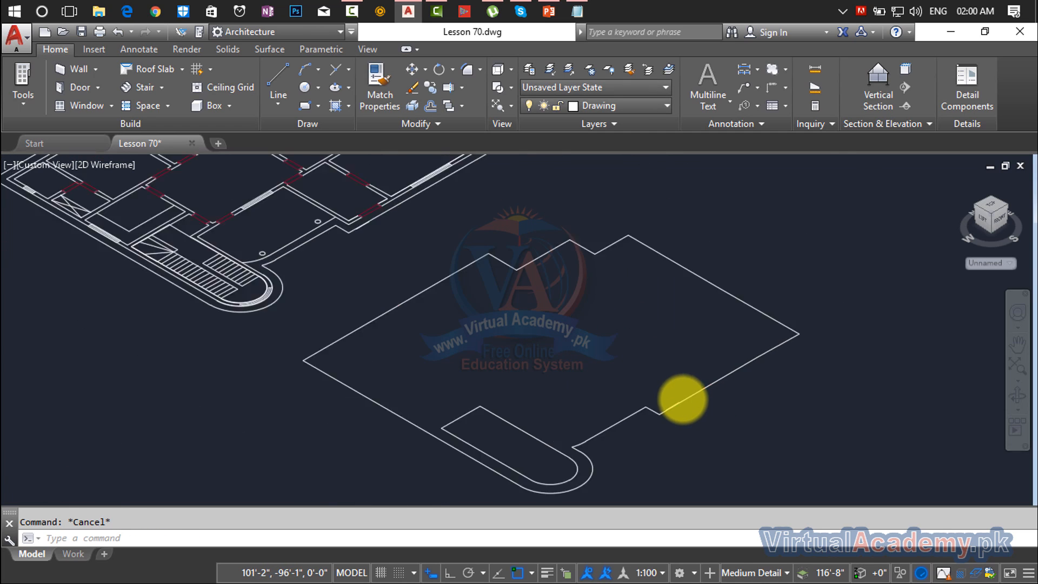
- Join all segments of the copied building outline, including the steps and the rounded stairwell end, into one polyline
{"action": "scroll", "coordinate": [622, 412], "scroll_direction": "up", "scroll_amount": 2}
{"action": "scroll", "coordinate": [664, 413], "scroll_direction": "up", "scroll_amount": 2}
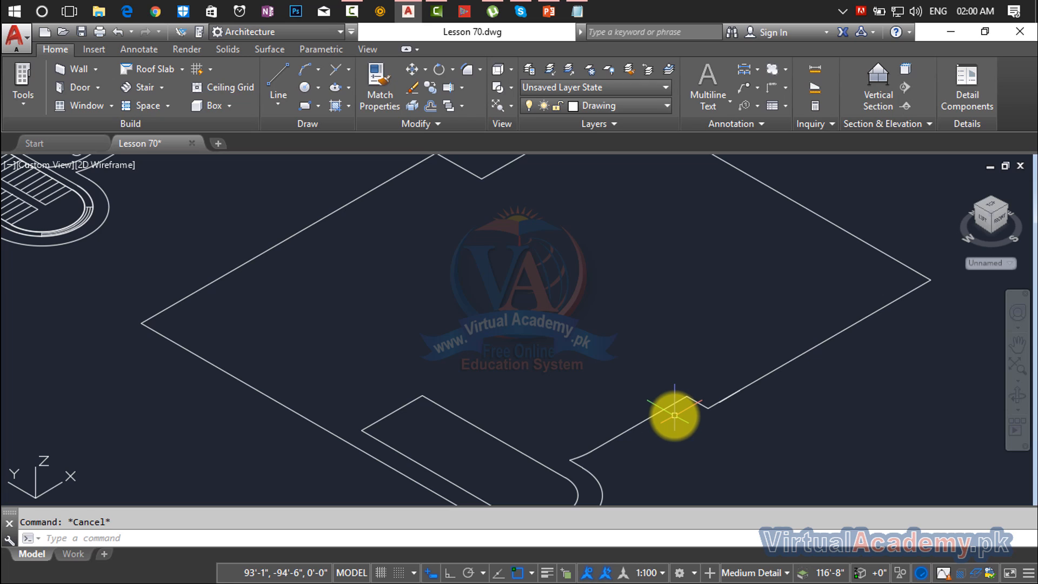
{"action": "type", "text": "j"}
{"action": "key", "text": "Return"}
{"action": "left_click", "coordinate": [720, 400]}
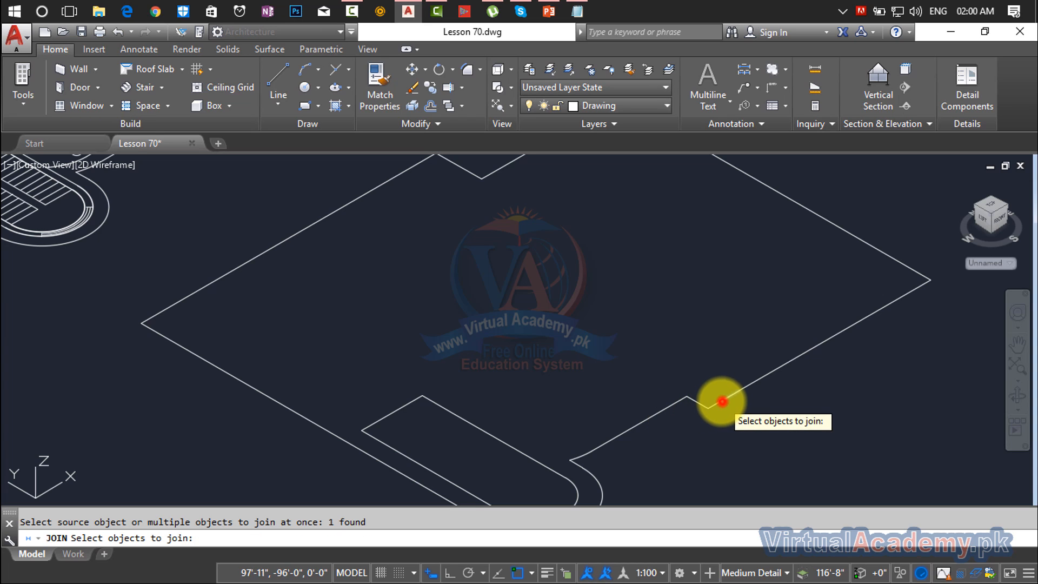
{"action": "left_click", "coordinate": [708, 404]}
{"action": "left_click", "coordinate": [714, 405]}
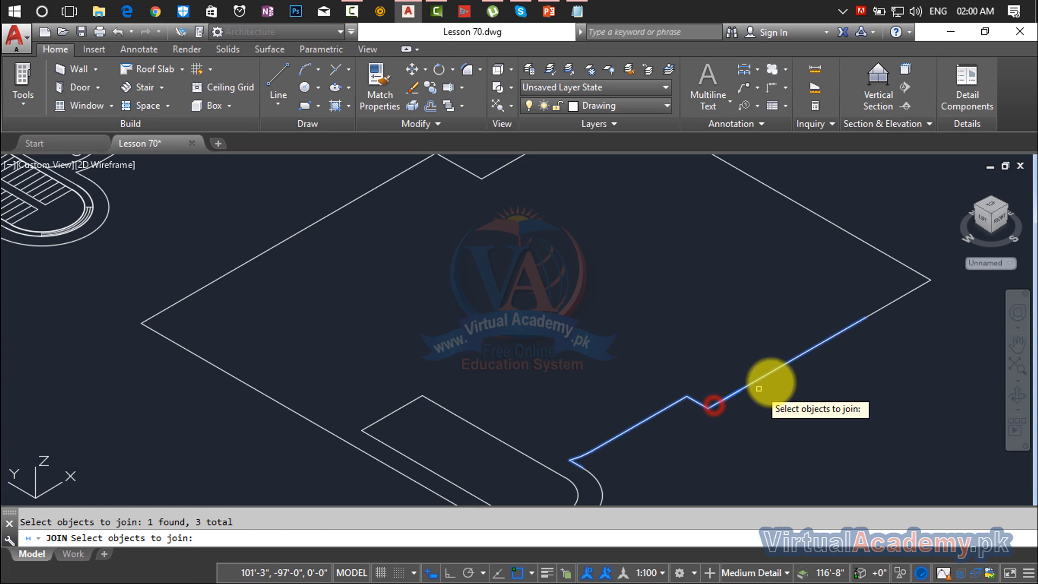
{"action": "left_click", "coordinate": [870, 247]}
{"action": "mouse_move", "coordinate": [854, 264]}
{"action": "left_mouse_down"}
{"action": "mouse_move", "coordinate": [849, 301]}
{"action": "mouse_move", "coordinate": [863, 343]}
{"action": "mouse_move", "coordinate": [898, 303]}
{"action": "left_mouse_up"}
{"action": "left_click", "coordinate": [896, 296]}
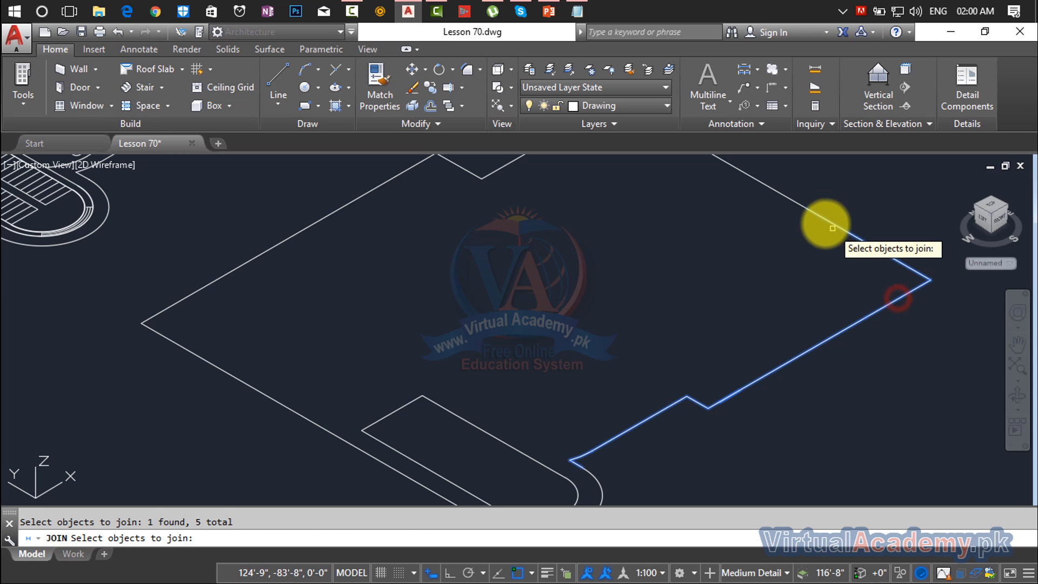
{"action": "left_click", "coordinate": [785, 195]}
{"action": "scroll", "coordinate": [778, 216], "scroll_direction": "down", "scroll_amount": 4}
{"action": "middle_click_drag", "start_coordinate": [782, 230], "coordinate": [764, 278]}
{"action": "scroll", "coordinate": [764, 278], "scroll_direction": "up", "scroll_amount": 5}
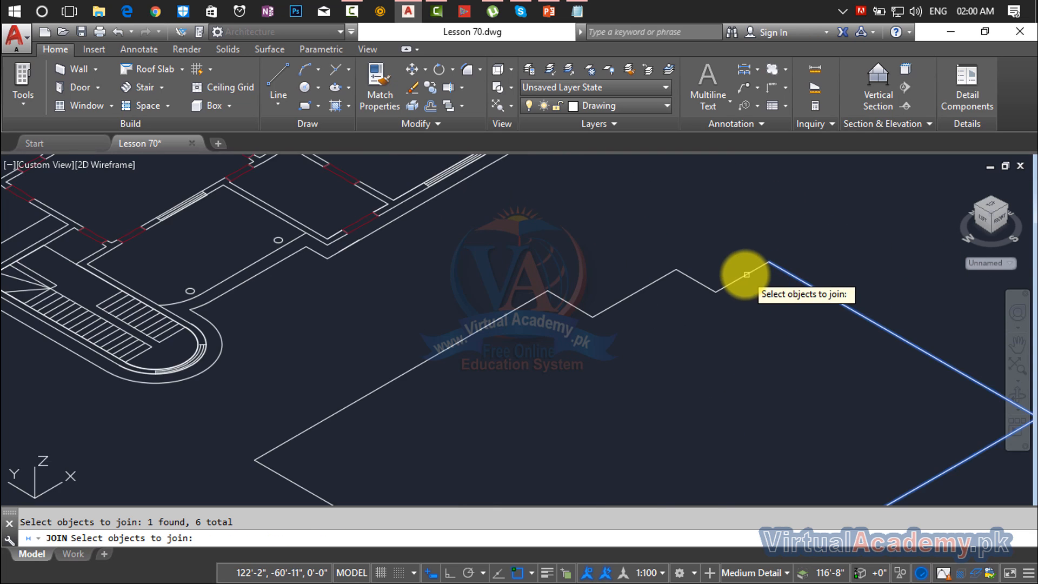
{"action": "left_click", "coordinate": [700, 283]}
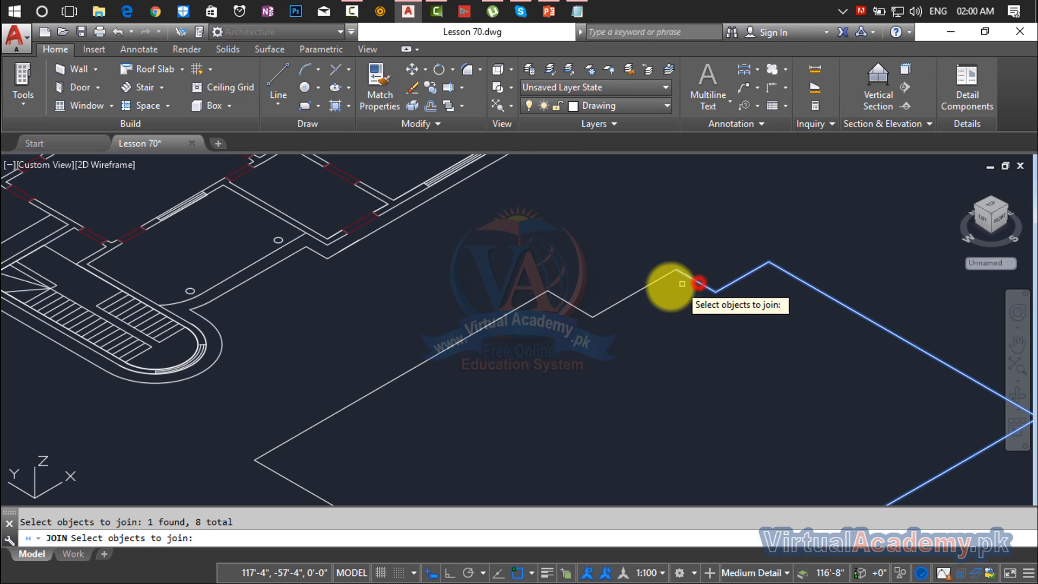
{"action": "left_click", "coordinate": [646, 284]}
{"action": "left_click", "coordinate": [571, 306]}
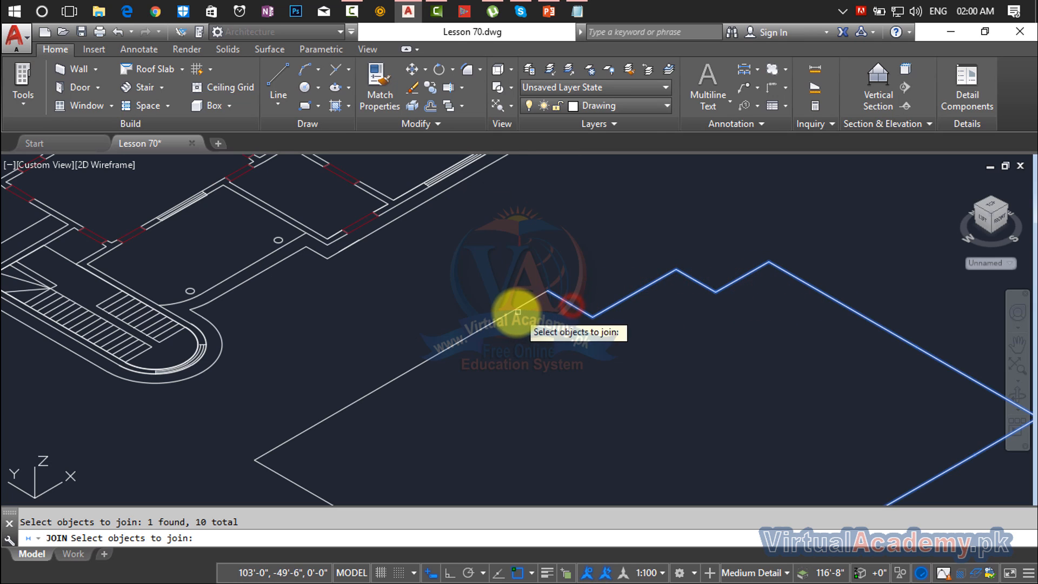
{"action": "scroll", "coordinate": [515, 312], "scroll_direction": "down", "scroll_amount": 5}
{"action": "scroll", "coordinate": [605, 373], "scroll_direction": "up", "scroll_amount": 3}
{"action": "left_click", "coordinate": [599, 382]}
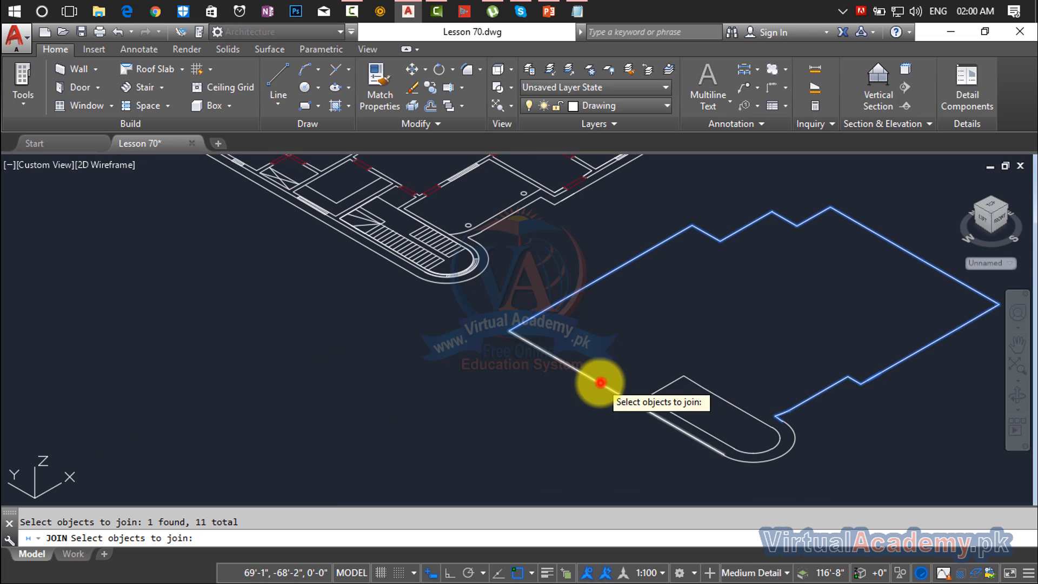
{"action": "left_click", "coordinate": [757, 449]}
{"action": "key", "text": "Return"}
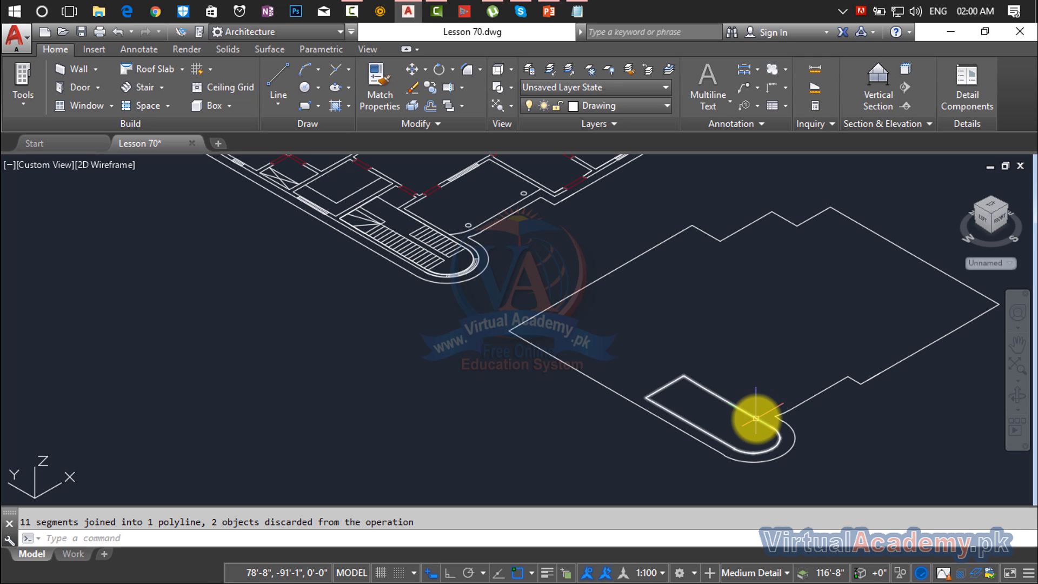
- Move the joined building outline together with the stairwell polyline farther away from the floor plan
{"action": "scroll", "coordinate": [755, 418], "scroll_direction": "down", "scroll_amount": 4}
{"action": "key", "text": "Escape"}
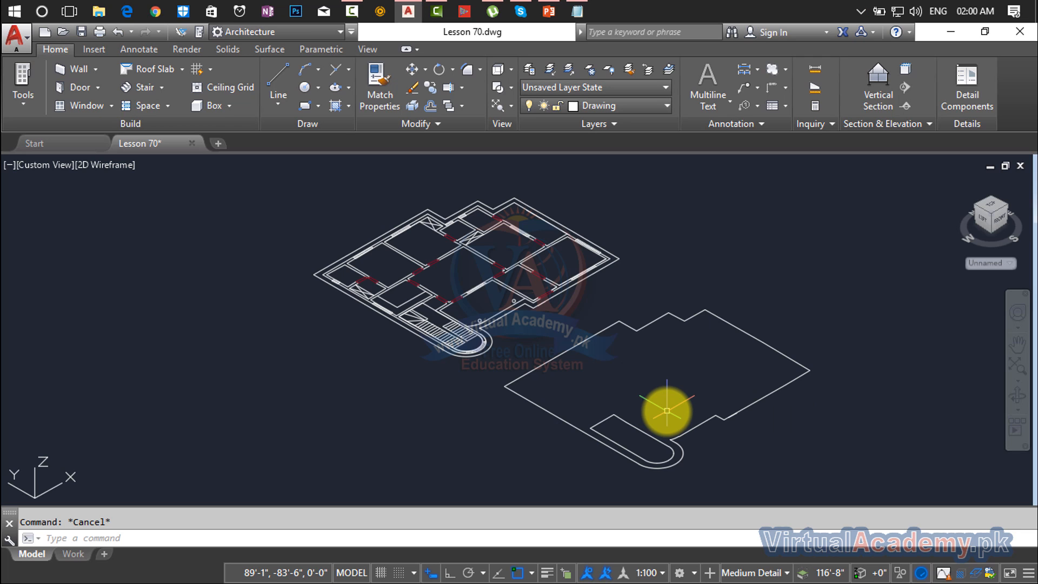
{"action": "type", "text": "m"}
{"action": "key", "text": "Return"}
{"action": "left_click", "coordinate": [813, 343]}
{"action": "left_click", "coordinate": [649, 472]}
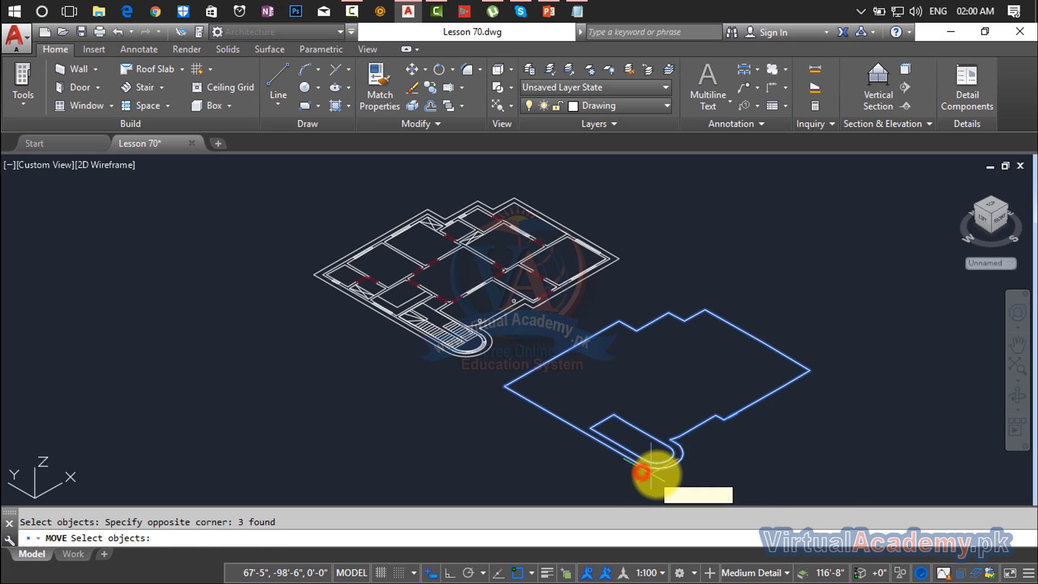
{"action": "right_click", "coordinate": [657, 454]}
{"action": "left_click", "coordinate": [663, 467]}
{"action": "left_click", "coordinate": [832, 490]}
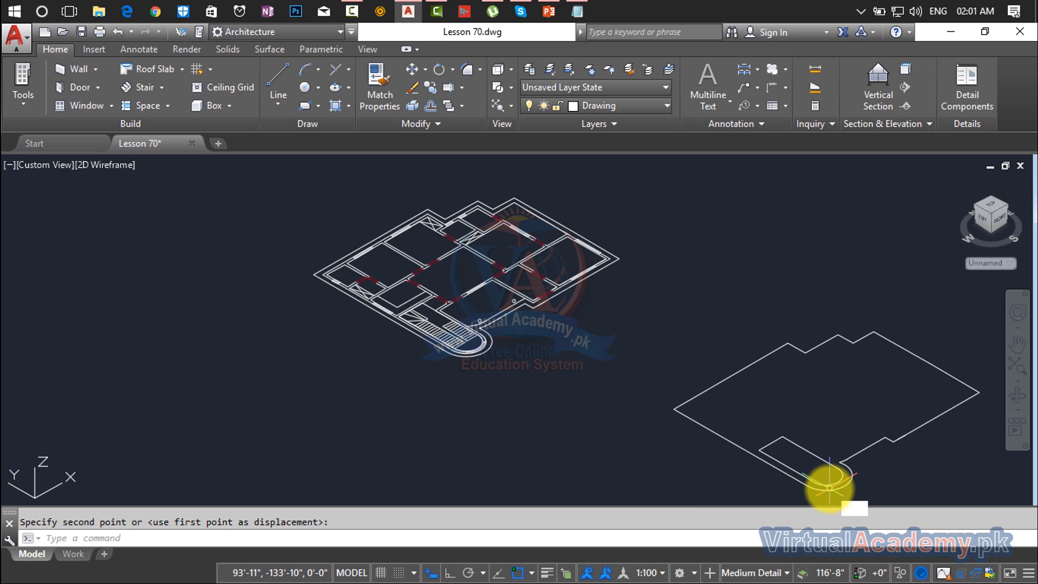
- Move the building outline and stairwell polyline back to the empty area close beside the floor plan
{"action": "key", "text": "Return"}
{"action": "left_click", "coordinate": [909, 335]}
{"action": "left_click", "coordinate": [811, 465]}
{"action": "key", "text": "Return"}
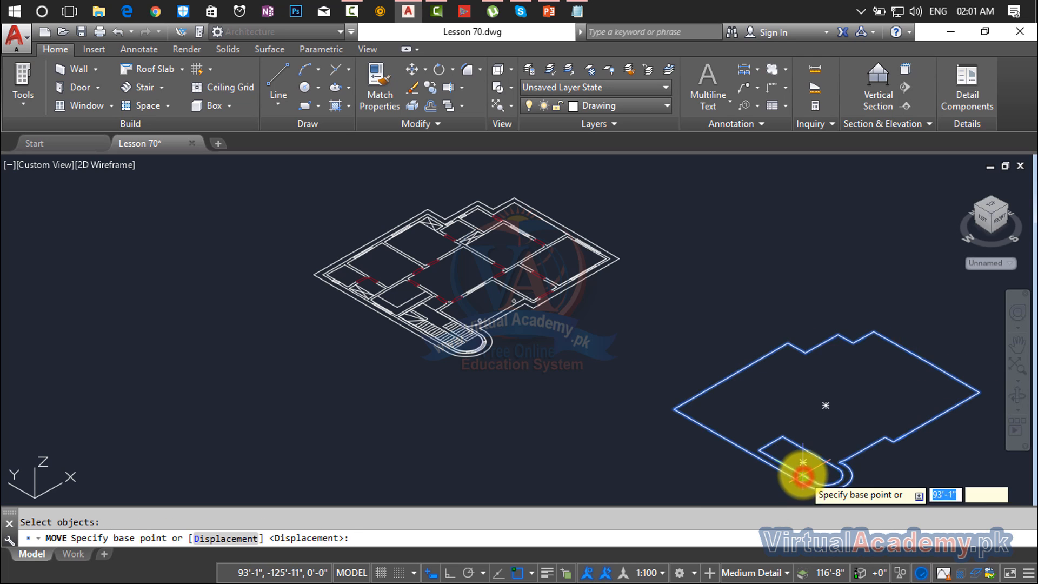
{"action": "left_click", "coordinate": [804, 473]}
{"action": "left_click", "coordinate": [662, 424]}
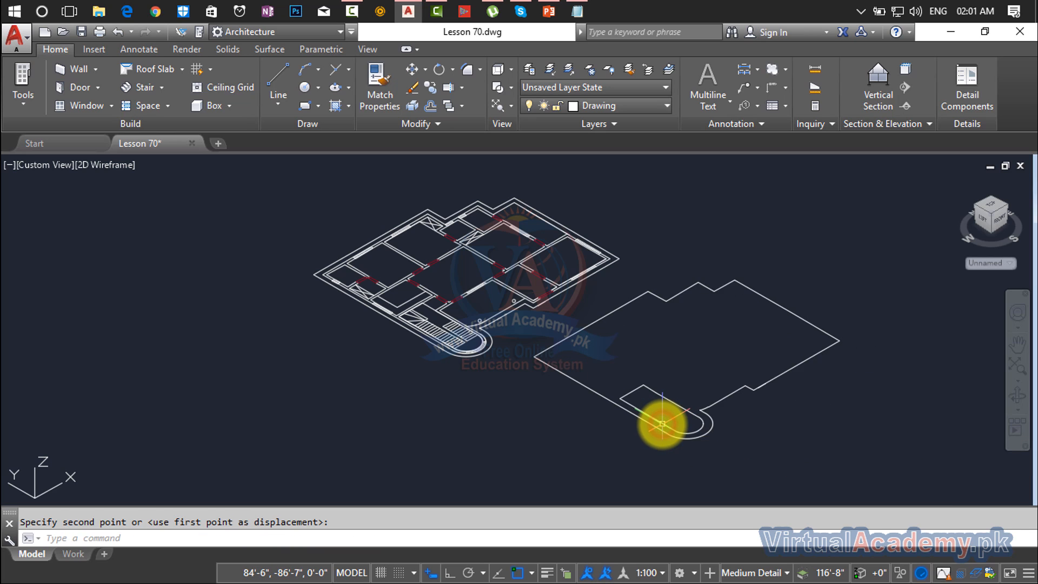
- Copy the building outline and stairwell polyline to three separate empty spots away from the floor plan
{"action": "middle_click_drag", "start_coordinate": [661, 424], "coordinate": [546, 377]}
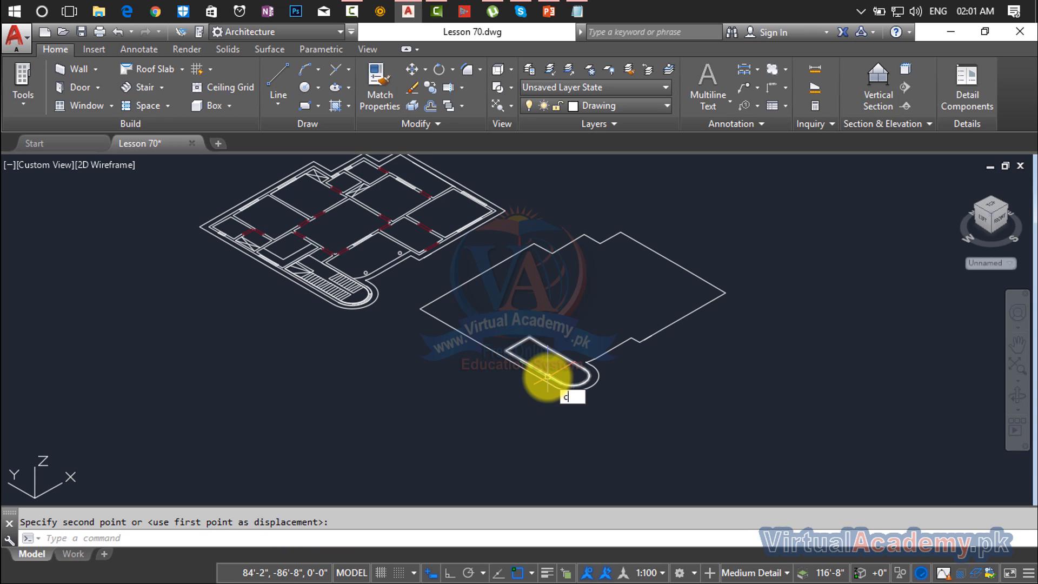
{"action": "type", "text": "co"}
{"action": "key", "text": "Return"}
{"action": "left_click", "coordinate": [732, 262]}
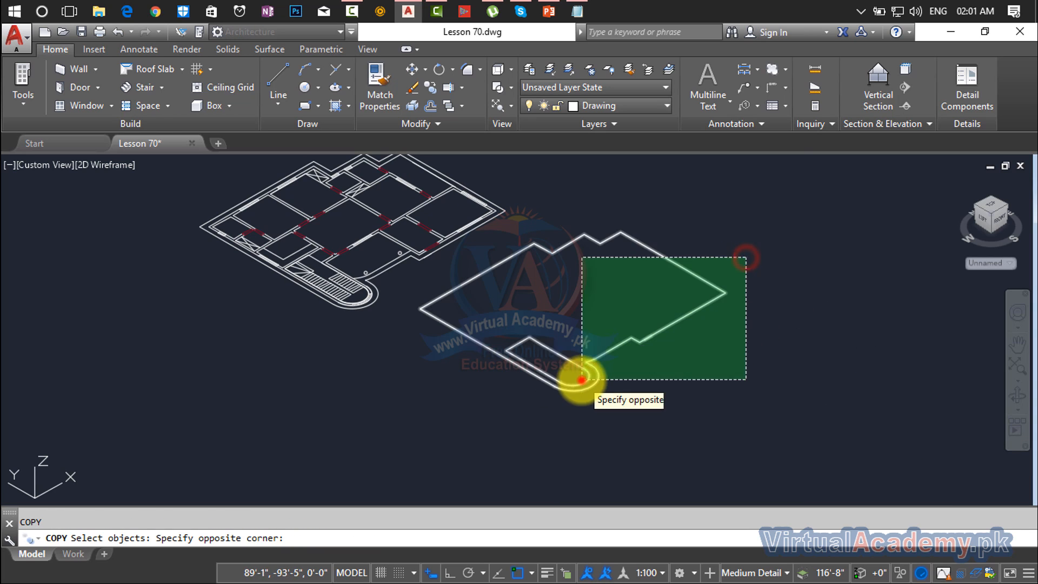
{"action": "left_click", "coordinate": [579, 369]}
{"action": "key", "text": "Return"}
{"action": "left_click", "coordinate": [582, 375]}
{"action": "scroll", "coordinate": [646, 356], "scroll_direction": "down", "scroll_amount": 5}
{"action": "middle_click_drag", "start_coordinate": [637, 363], "coordinate": [509, 439]}
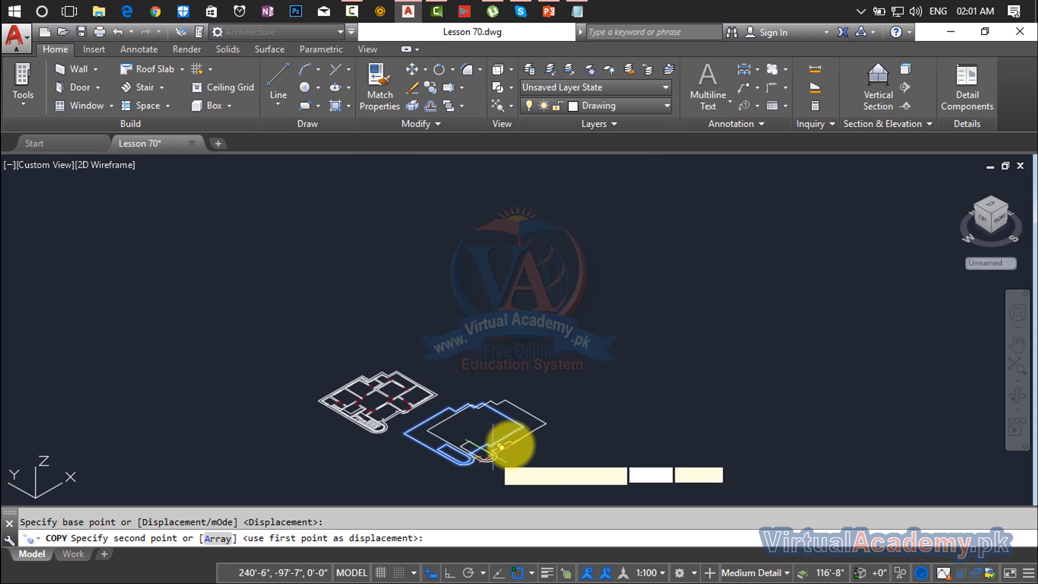
{"action": "left_click", "coordinate": [565, 407]}
{"action": "left_click", "coordinate": [675, 329]}
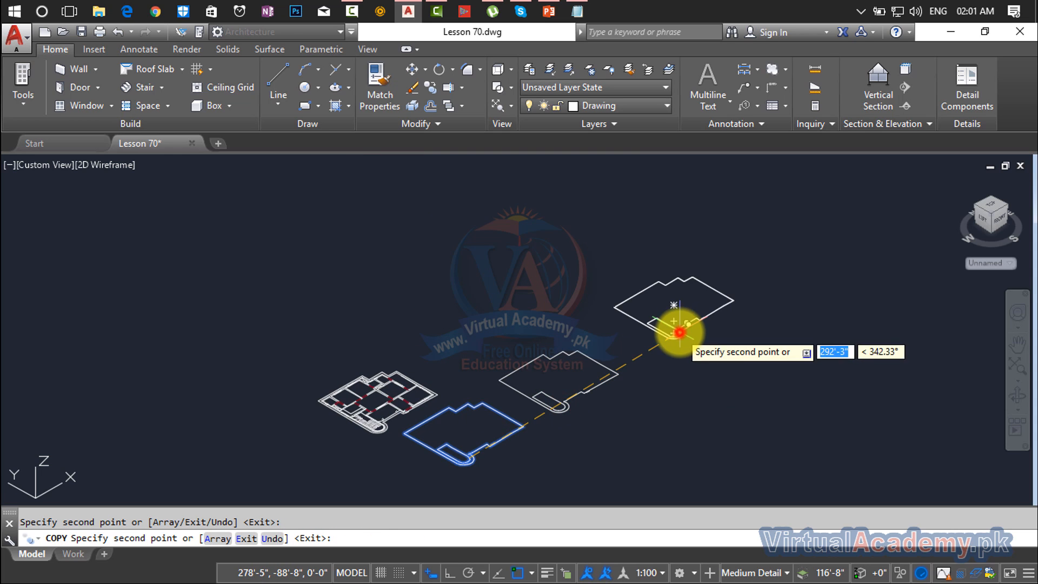
{"action": "left_click", "coordinate": [726, 424]}
{"action": "key", "text": "Escape"}
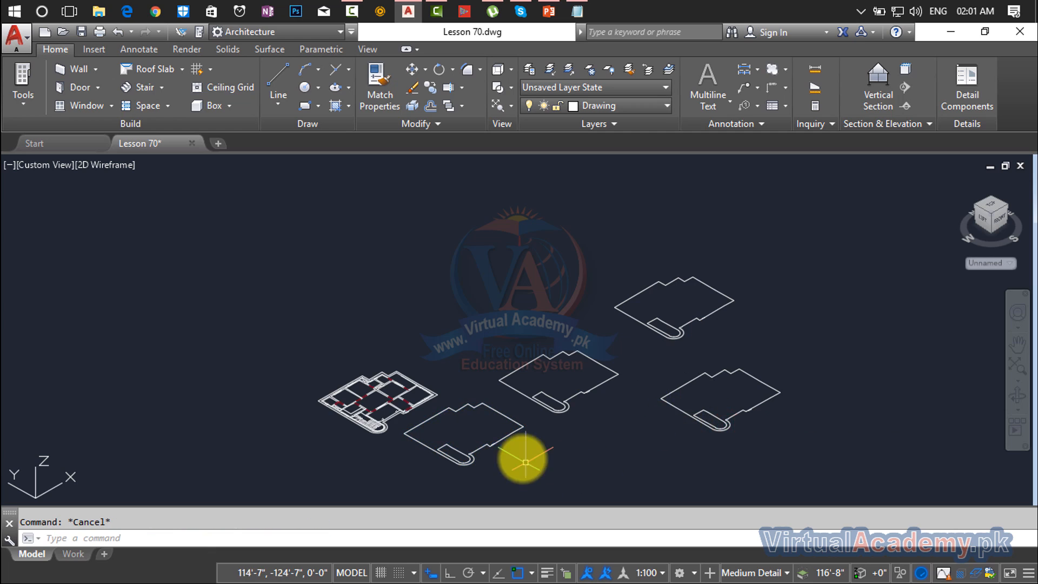
- Set the model view to SW Isometric
{"action": "scroll", "coordinate": [480, 447], "scroll_direction": "up", "scroll_amount": 5}
{"action": "scroll", "coordinate": [477, 446], "scroll_direction": "down", "scroll_amount": 5}
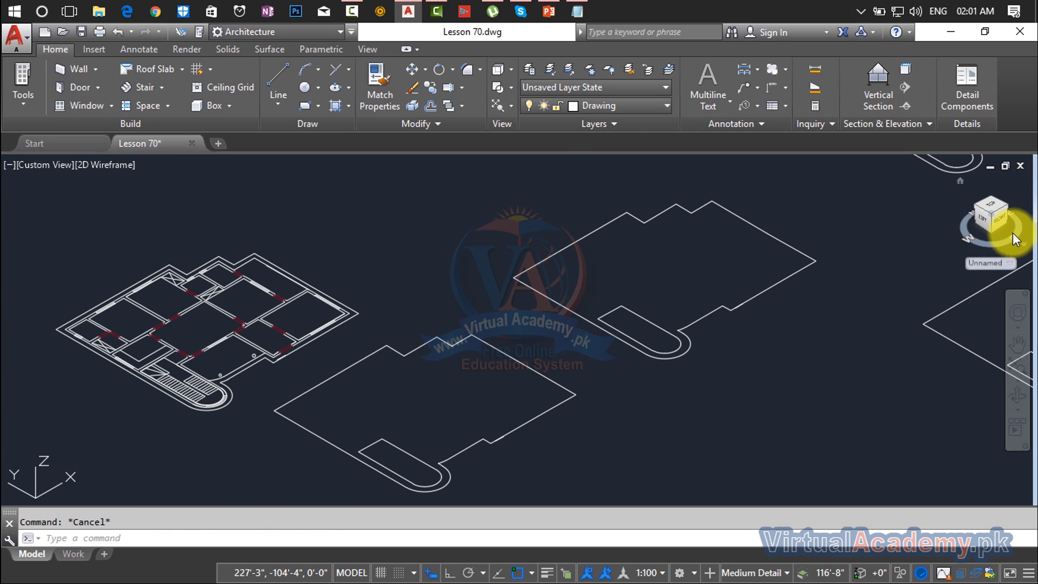
{"action": "left_click", "coordinate": [961, 180]}
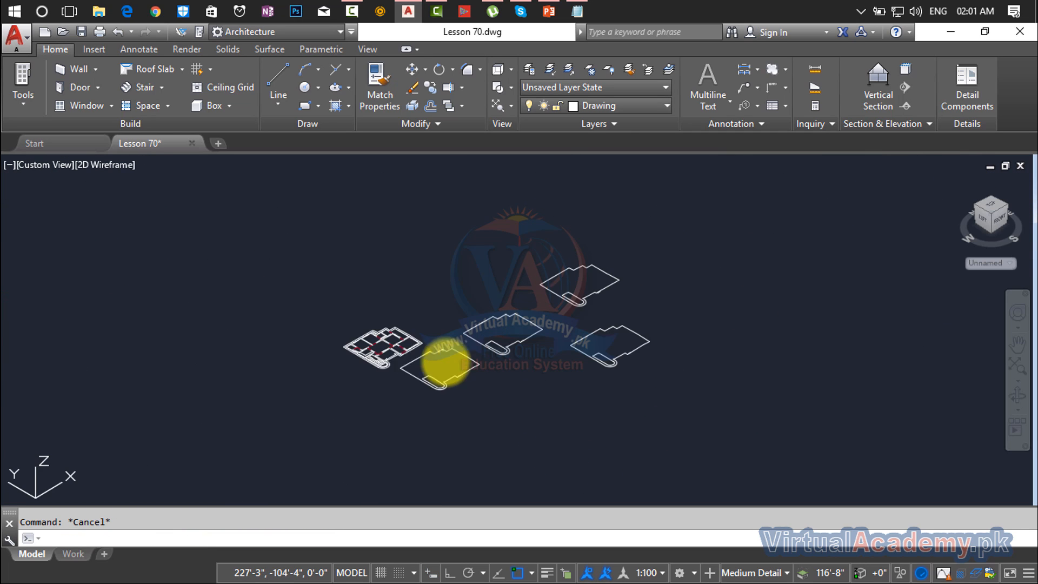
{"action": "scroll", "coordinate": [430, 381], "scroll_direction": "up", "scroll_amount": 5}
{"action": "scroll", "coordinate": [443, 384], "scroll_direction": "down", "scroll_amount": 2}
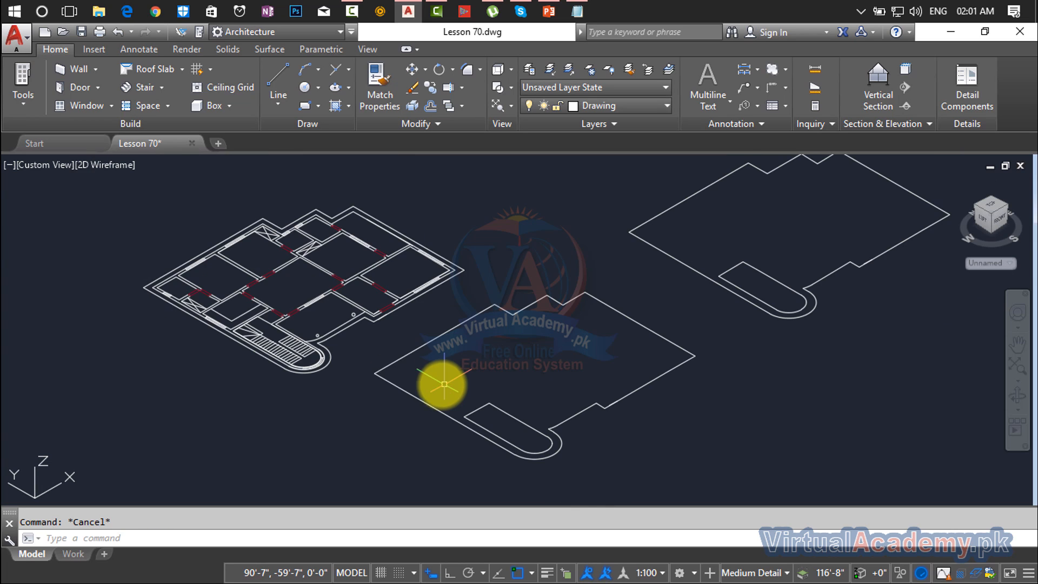
{"action": "left_click", "coordinate": [52, 165]}
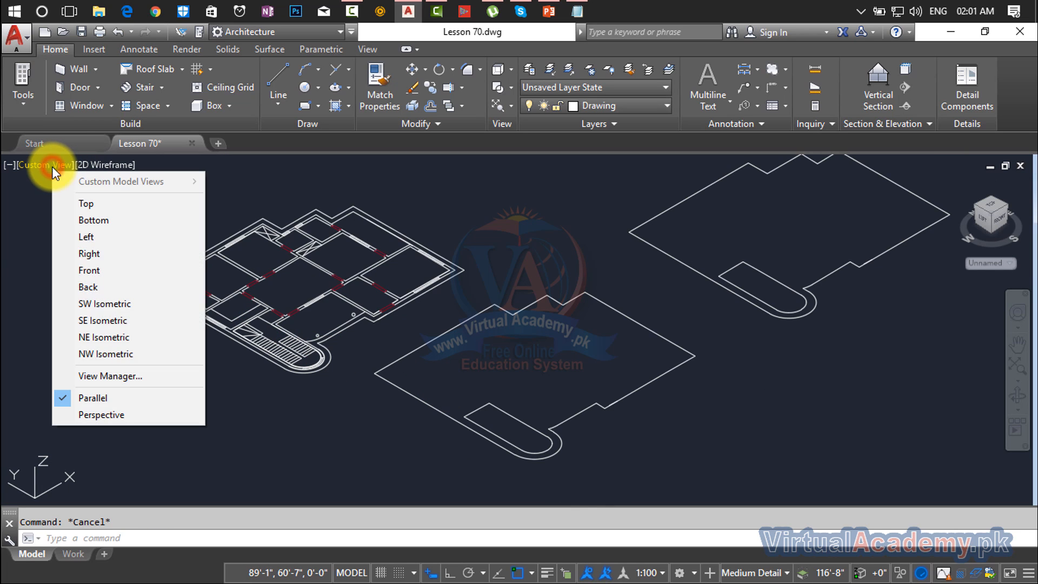
{"action": "left_click", "coordinate": [87, 304]}
{"action": "scroll", "coordinate": [283, 370], "scroll_direction": "up", "scroll_amount": 5}
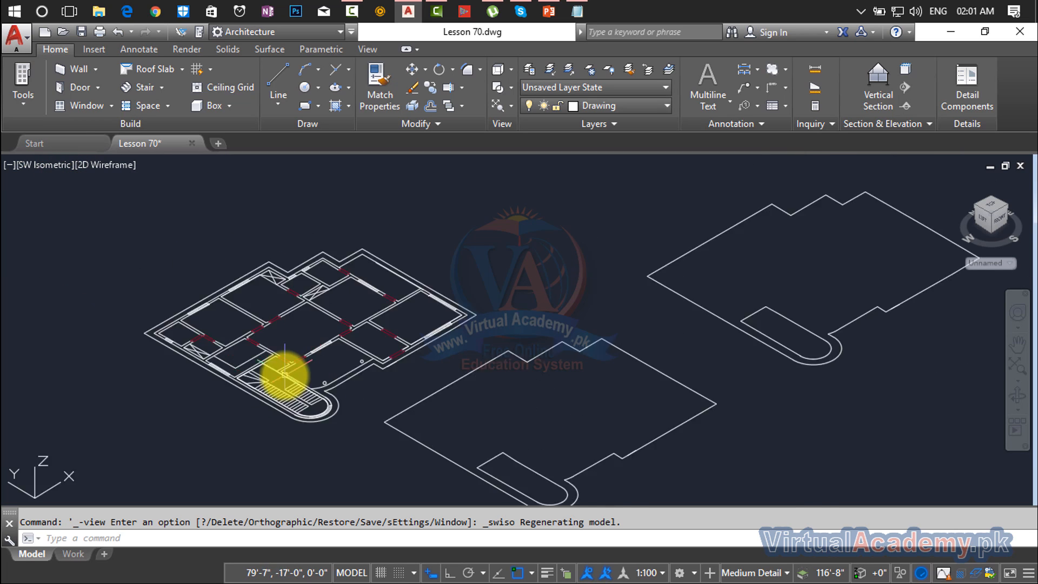
{"action": "scroll", "coordinate": [285, 374], "scroll_direction": "down", "scroll_amount": 2}
{"action": "scroll", "coordinate": [308, 379], "scroll_direction": "down", "scroll_amount": 2}
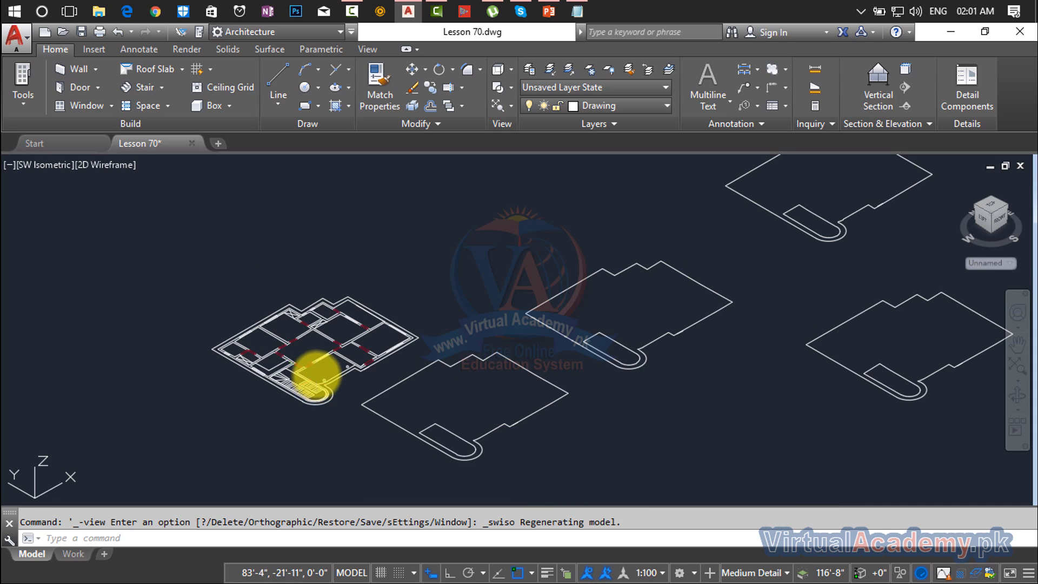
- Extrude the building outline and stairwell polyline nearest the floor plan to a height of 8"
{"action": "scroll", "coordinate": [410, 345], "scroll_direction": "up", "scroll_amount": 5}
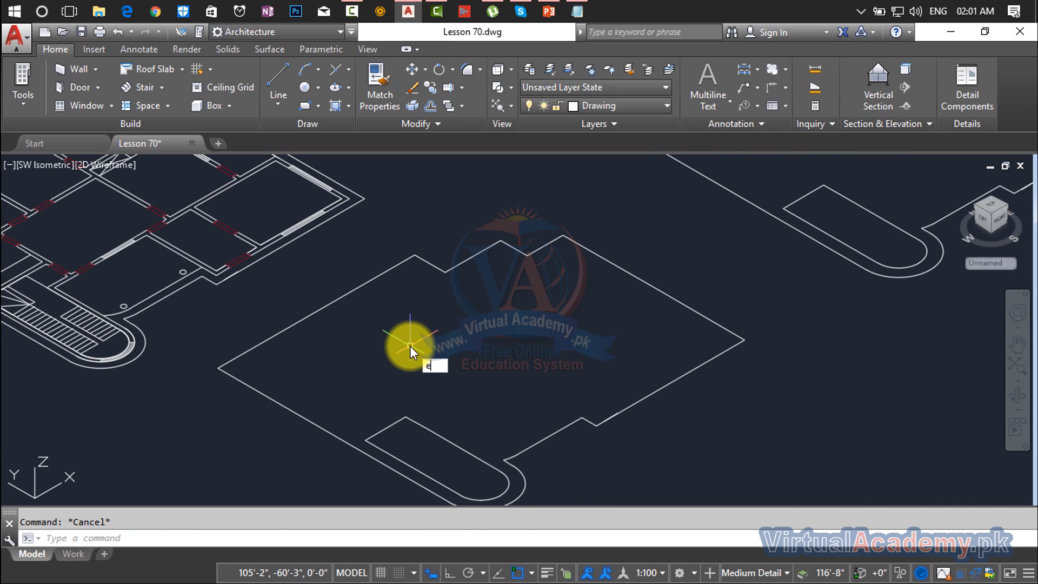
{"action": "left_click", "coordinate": [348, 405]}
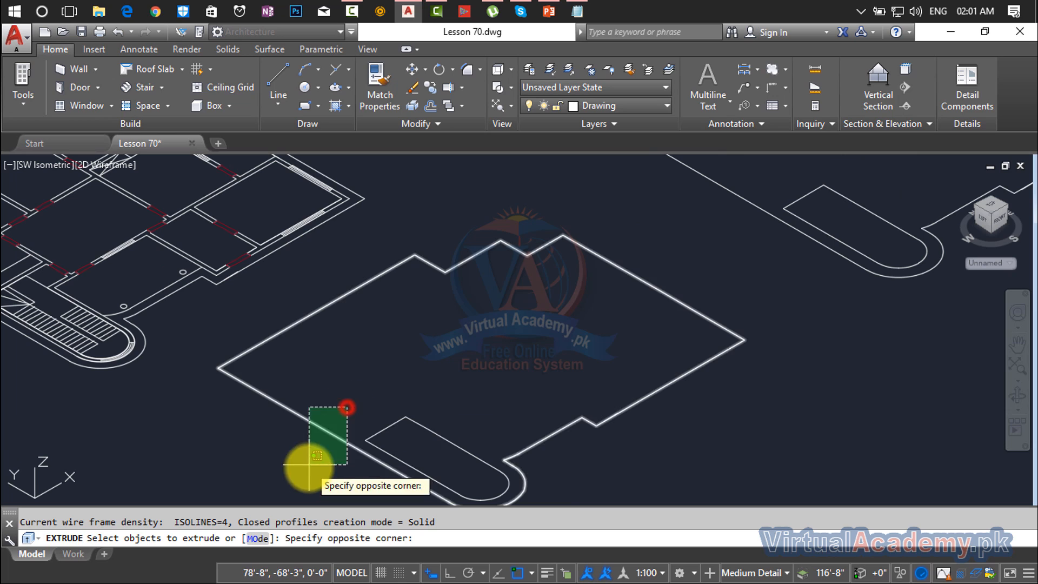
{"action": "left_click", "coordinate": [308, 461]}
{"action": "left_click", "coordinate": [460, 416]}
{"action": "left_click", "coordinate": [437, 440]}
{"action": "key", "text": "Return"}
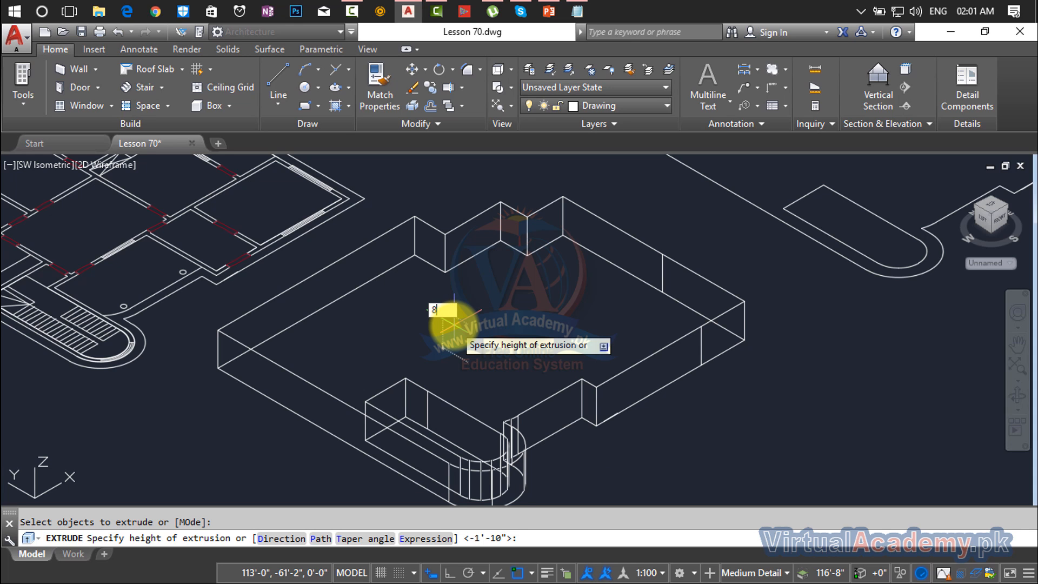
{"action": "key", "text": "Return"}
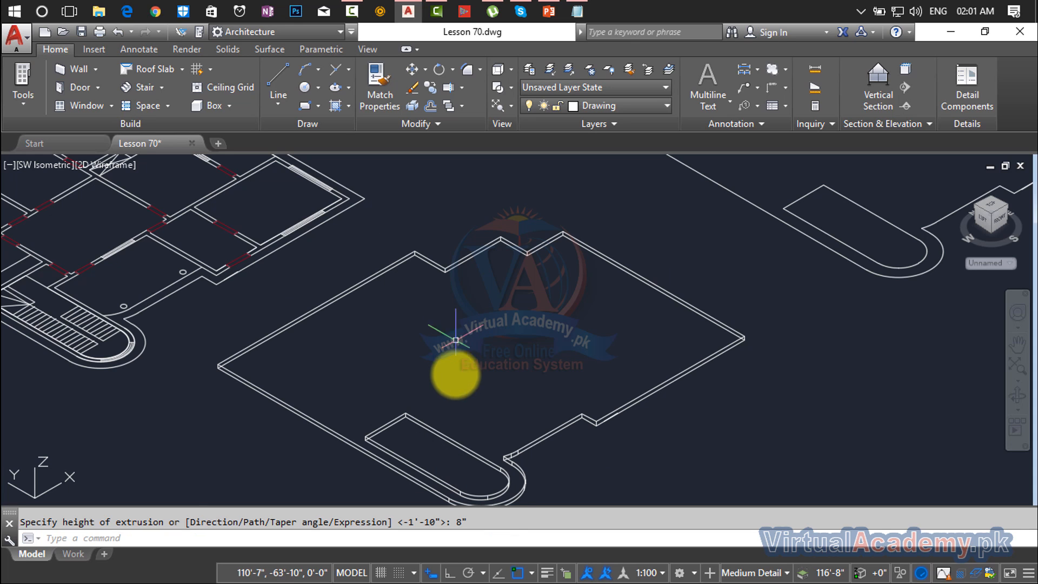
- Inspect the extruded slab and stairwell solids in the Realistic visual style and return to 2D Wireframe
{"action": "scroll", "coordinate": [452, 402], "scroll_direction": "down", "scroll_amount": 3}
{"action": "scroll", "coordinate": [427, 345], "scroll_direction": "up", "scroll_amount": 5}
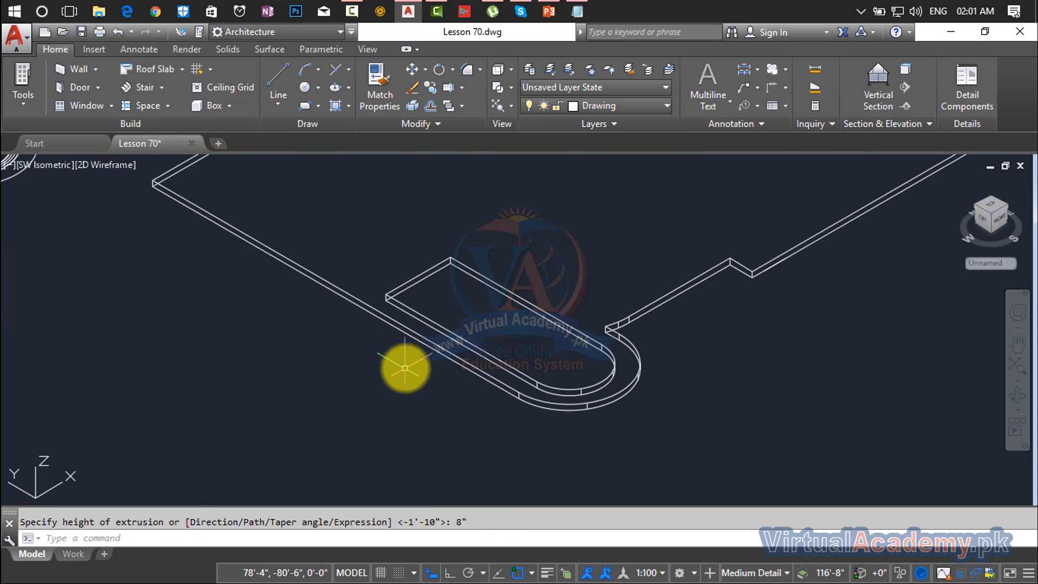
{"action": "left_click", "coordinate": [106, 166]}
{"action": "left_click", "coordinate": [136, 254]}
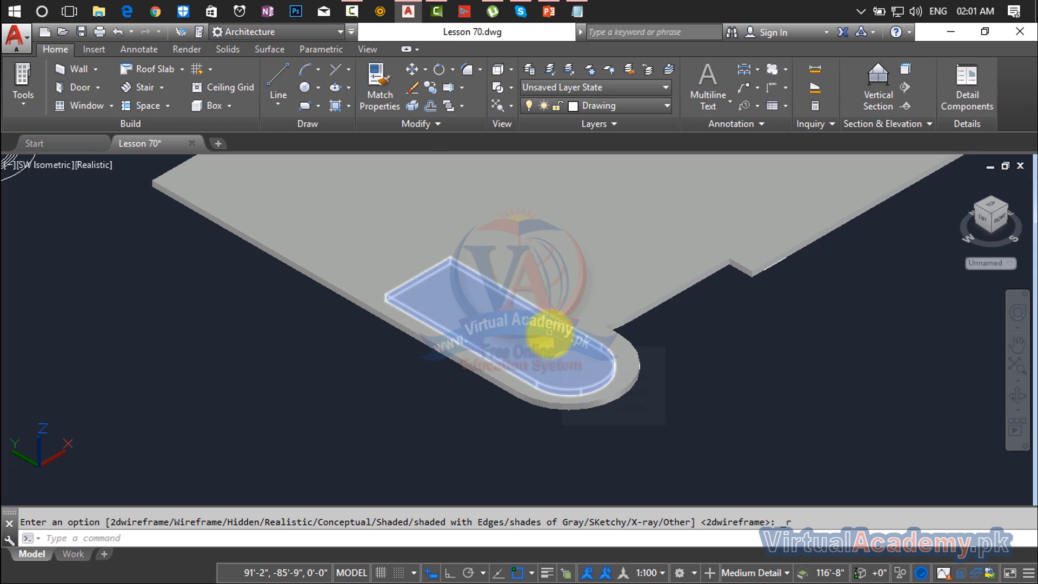
{"action": "scroll", "coordinate": [544, 331], "scroll_direction": "down", "scroll_amount": 3}
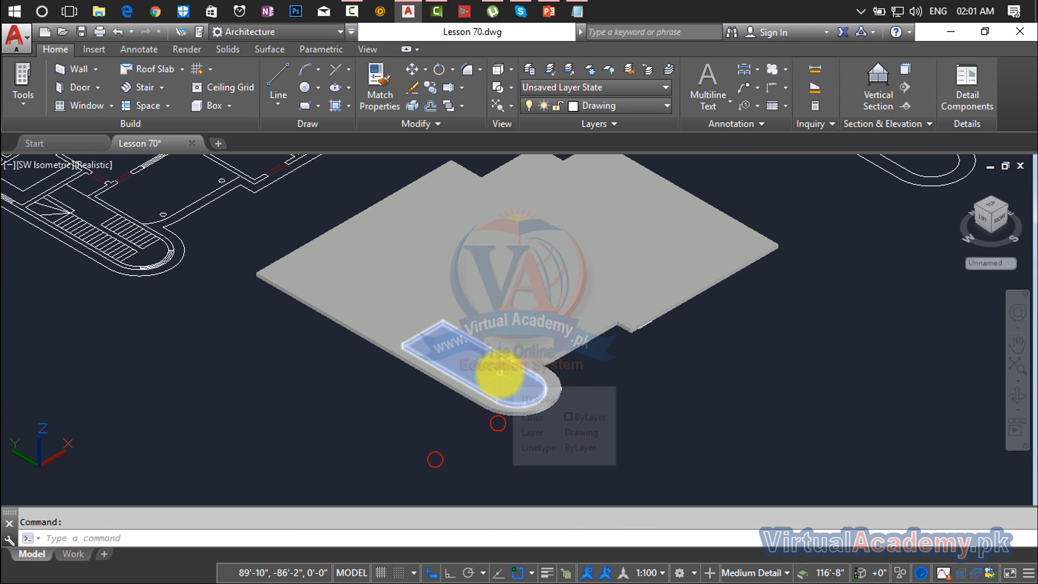
{"action": "left_click", "coordinate": [86, 166]}
{"action": "left_click", "coordinate": [117, 200]}
- Subtract the stairwell solid from the building slab solid to cut the stairwell opening
{"action": "scroll", "coordinate": [386, 333], "scroll_direction": "up", "scroll_amount": 2}
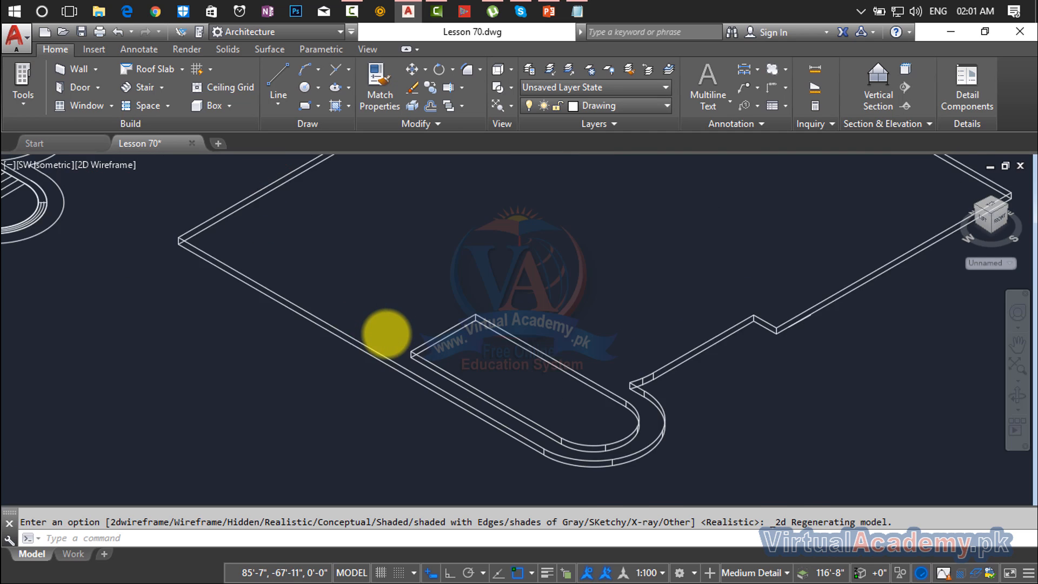
{"action": "scroll", "coordinate": [386, 333], "scroll_direction": "up", "scroll_amount": 2}
{"action": "key", "text": "Escape"}
{"action": "type", "text": "su"}
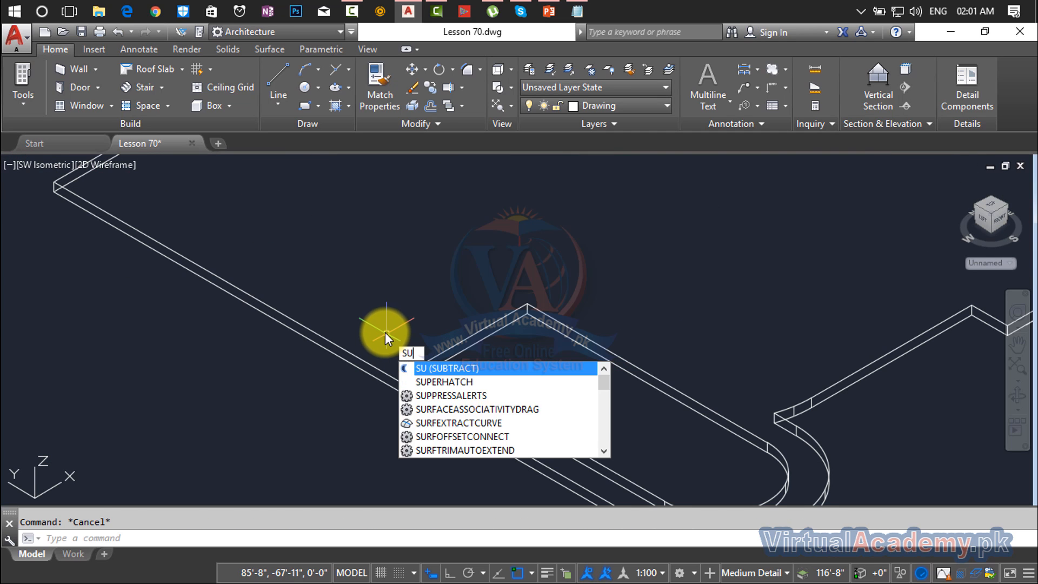
{"action": "key", "text": "Return"}
{"action": "left_click", "coordinate": [368, 358]}
{"action": "key", "text": "Return"}
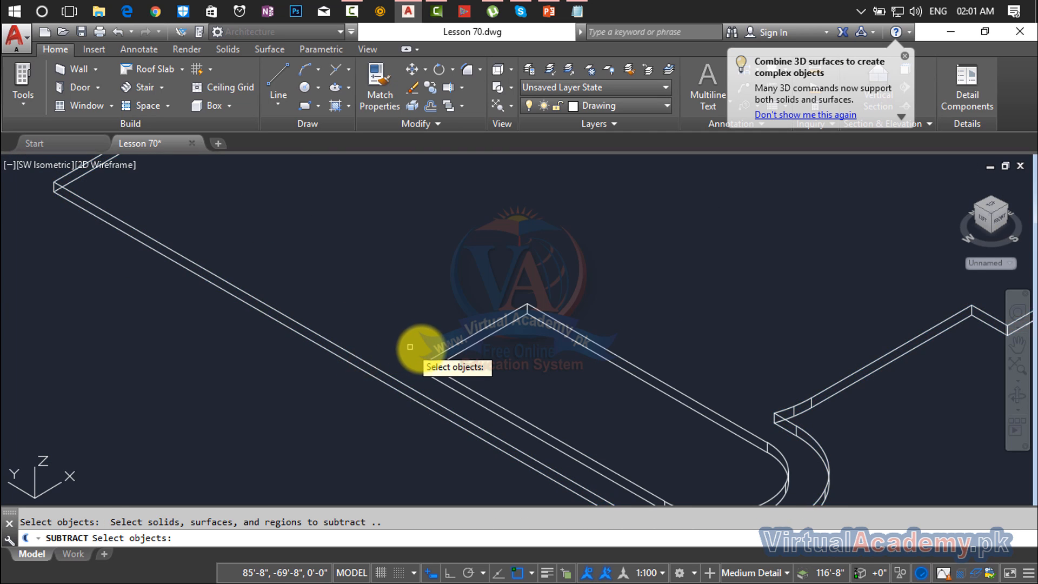
{"action": "left_click", "coordinate": [447, 349]}
{"action": "key", "text": "Return"}
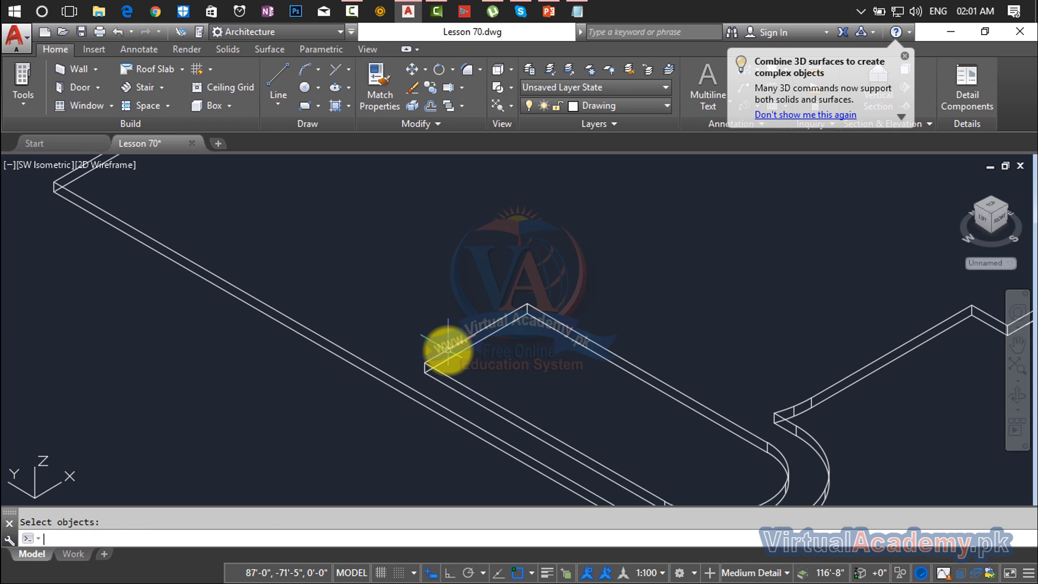
- Set the visual style to Realistic and inspect the slab's stairwell opening
{"action": "scroll", "coordinate": [445, 347], "scroll_direction": "down", "scroll_amount": 3}
{"action": "left_click", "coordinate": [108, 166]}
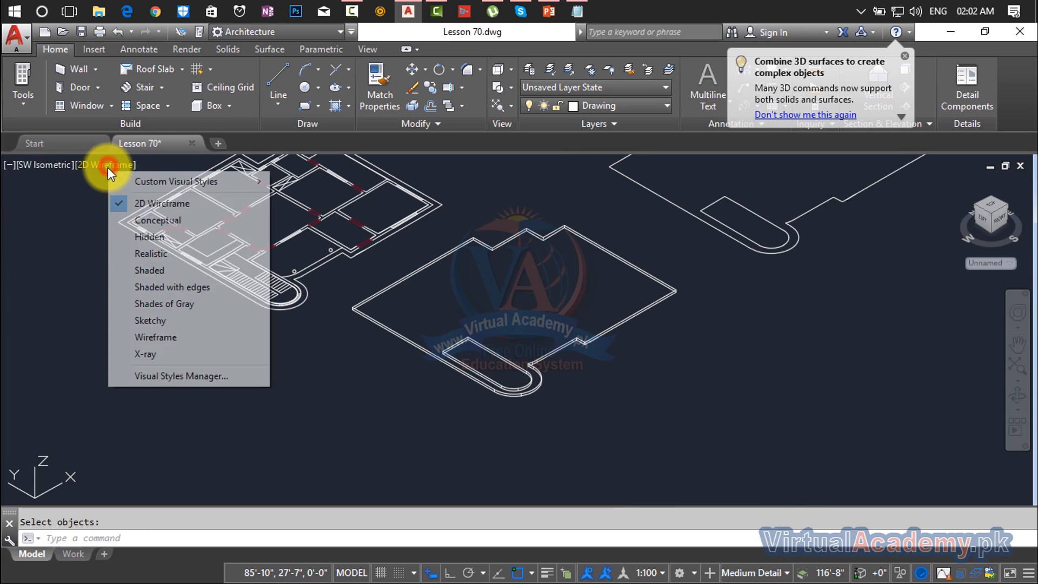
{"action": "left_click", "coordinate": [151, 254]}
{"action": "scroll", "coordinate": [389, 300], "scroll_direction": "down", "scroll_amount": 2}
{"action": "middle_click_drag", "start_coordinate": [389, 301], "coordinate": [353, 328]}
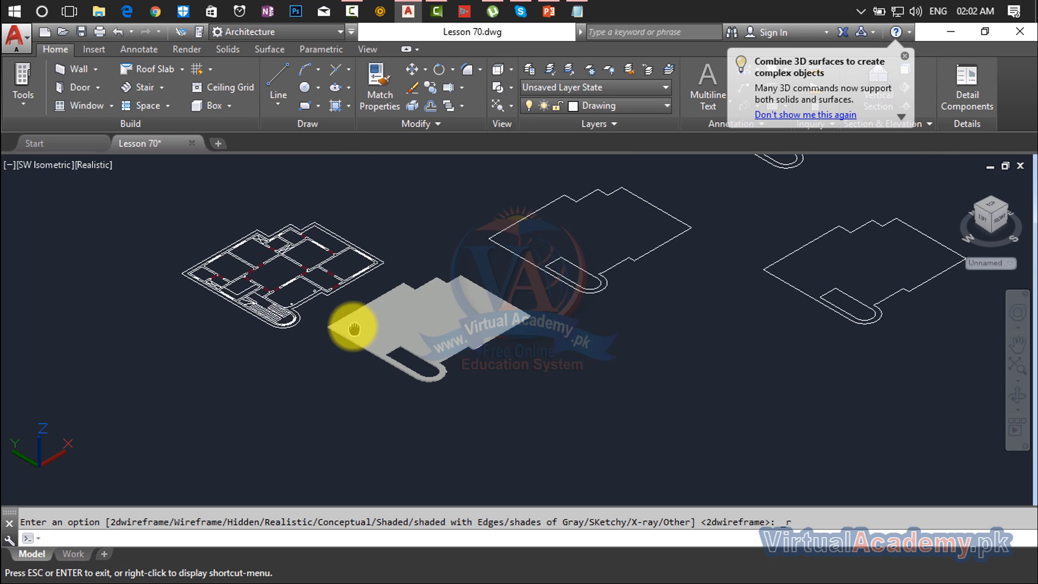
{"action": "key", "text": "Escape"}
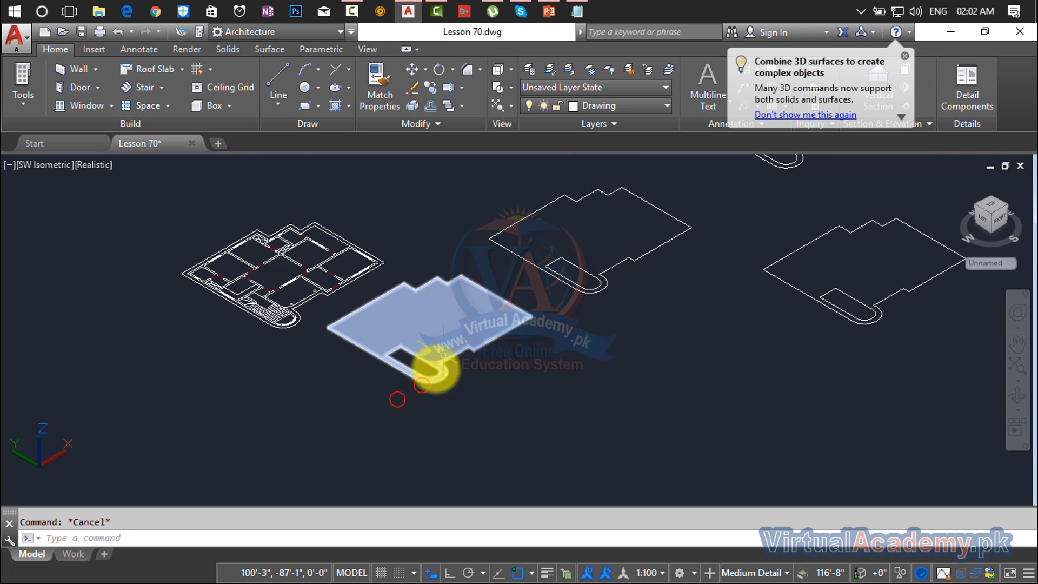
{"action": "scroll", "coordinate": [423, 374], "scroll_direction": "up", "scroll_amount": 3}
{"action": "left_click", "coordinate": [413, 397]}
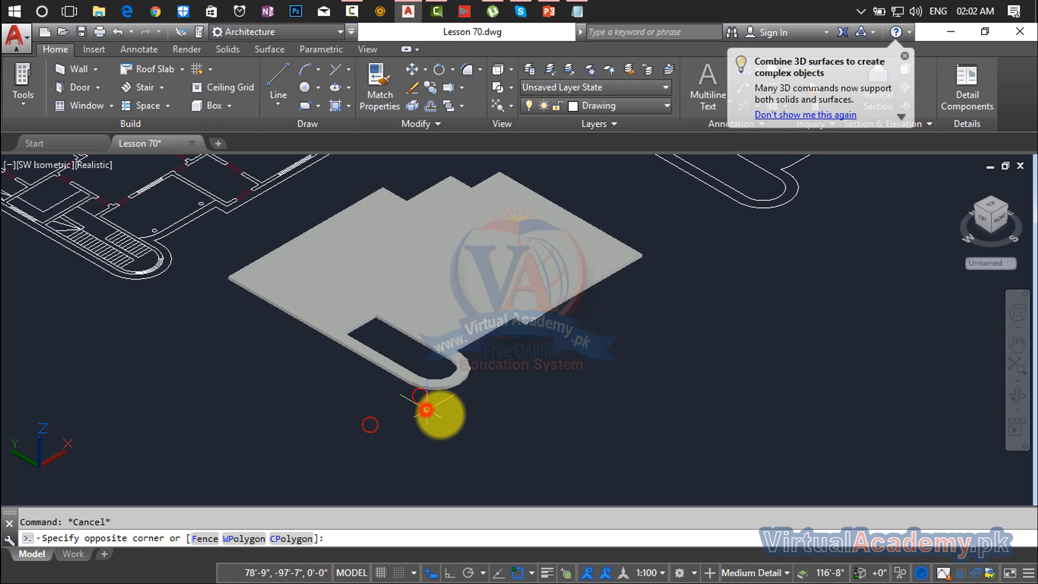
{"action": "key", "text": "Escape"}
{"action": "scroll", "coordinate": [440, 400], "scroll_direction": "down", "scroll_amount": 2}
- Set the Roof layer's color to white and assign the slab to the Roof layer
{"action": "left_click", "coordinate": [411, 372]}
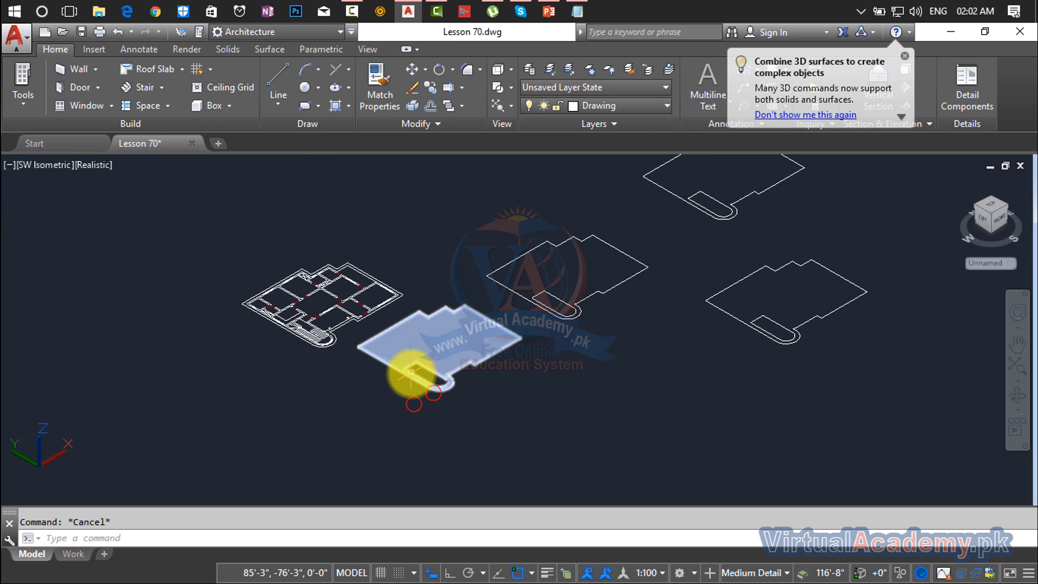
{"action": "left_click", "coordinate": [428, 326]}
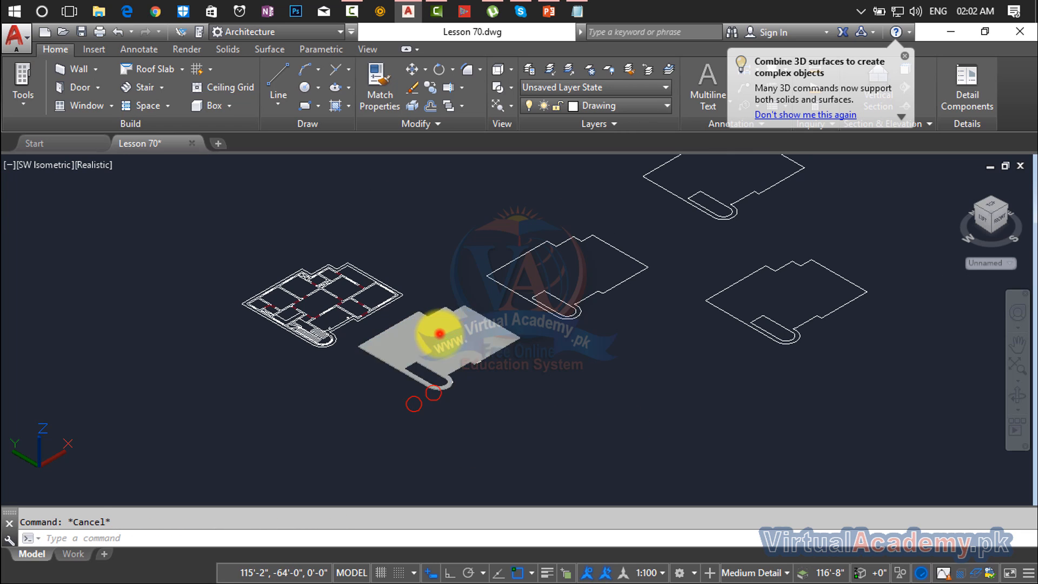
{"action": "left_click", "coordinate": [595, 102]}
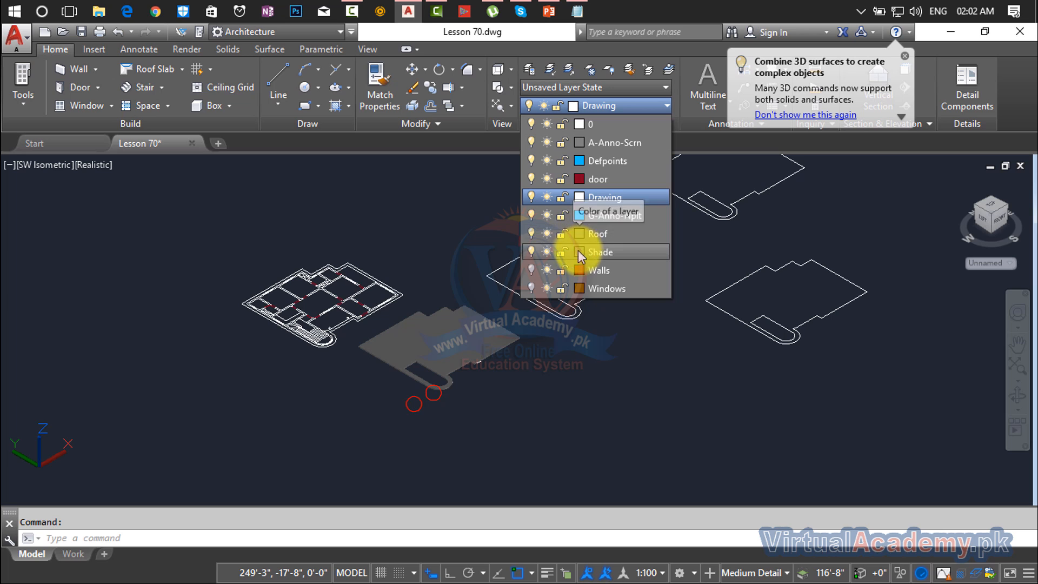
{"action": "left_click", "coordinate": [579, 233]}
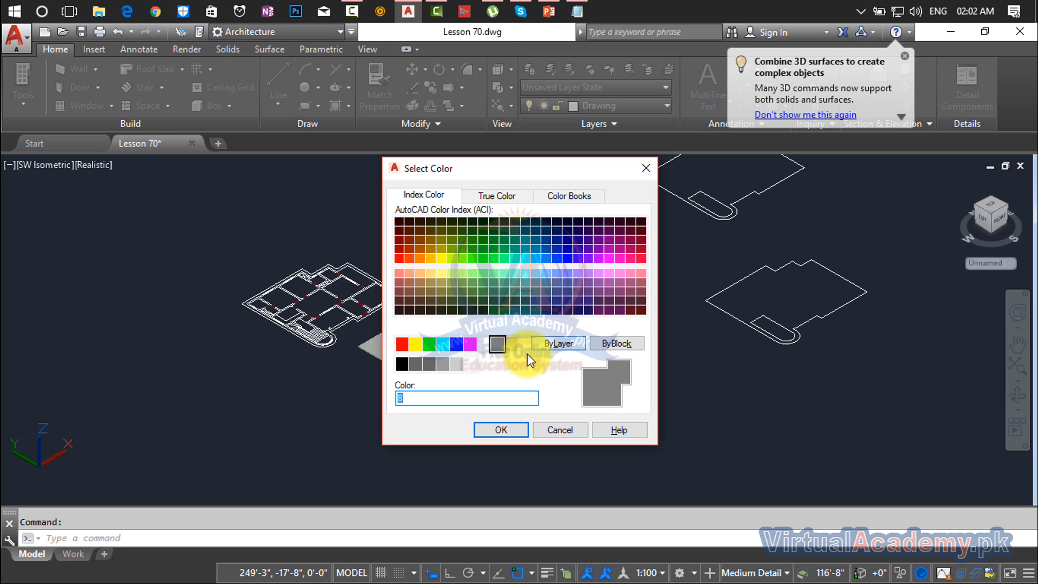
{"action": "left_click", "coordinate": [507, 430]}
{"action": "left_click", "coordinate": [607, 107]}
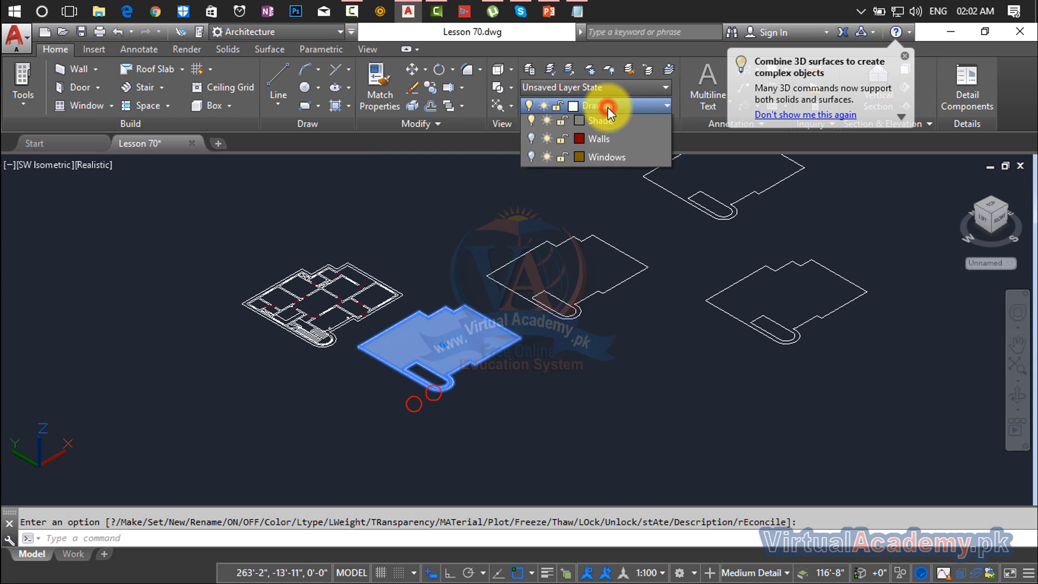
{"action": "left_click", "coordinate": [601, 233]}
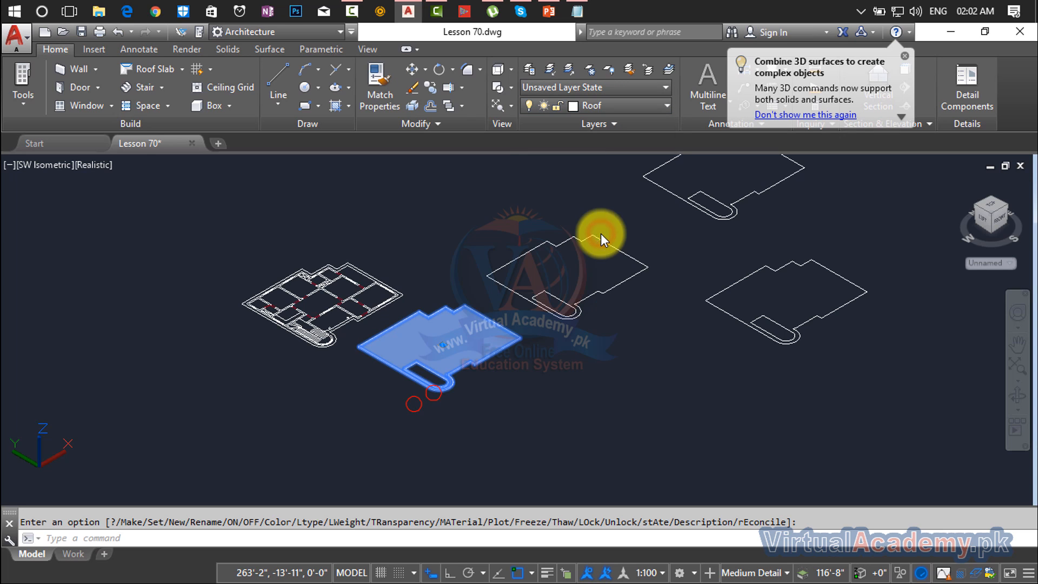
{"action": "key", "text": "Escape"}
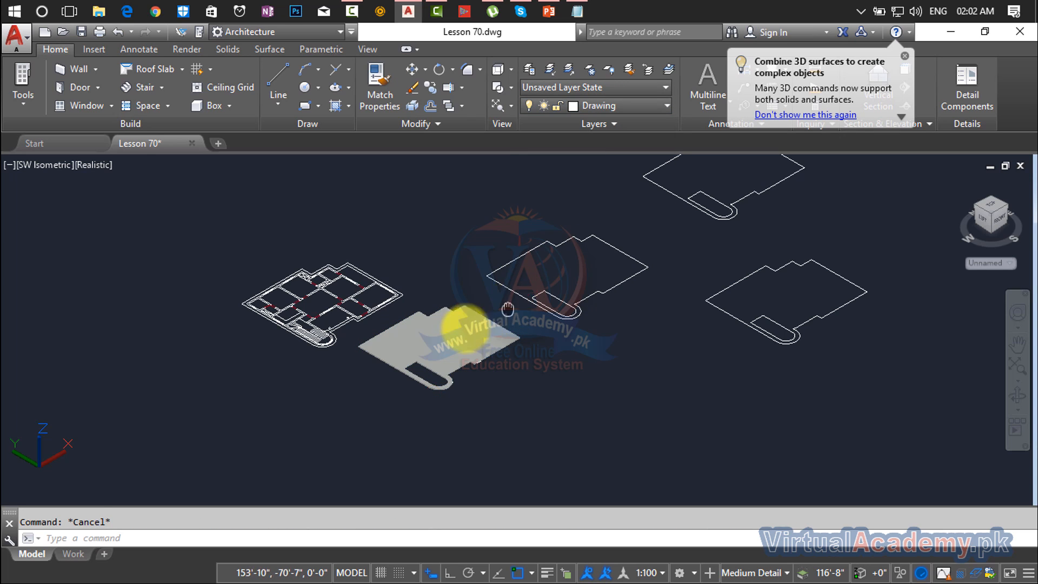
- Delete the stairwell polyline from the outline copy nearest the slab, leaving only the building outline there
{"action": "scroll", "coordinate": [495, 303], "scroll_direction": "up", "scroll_amount": 3}
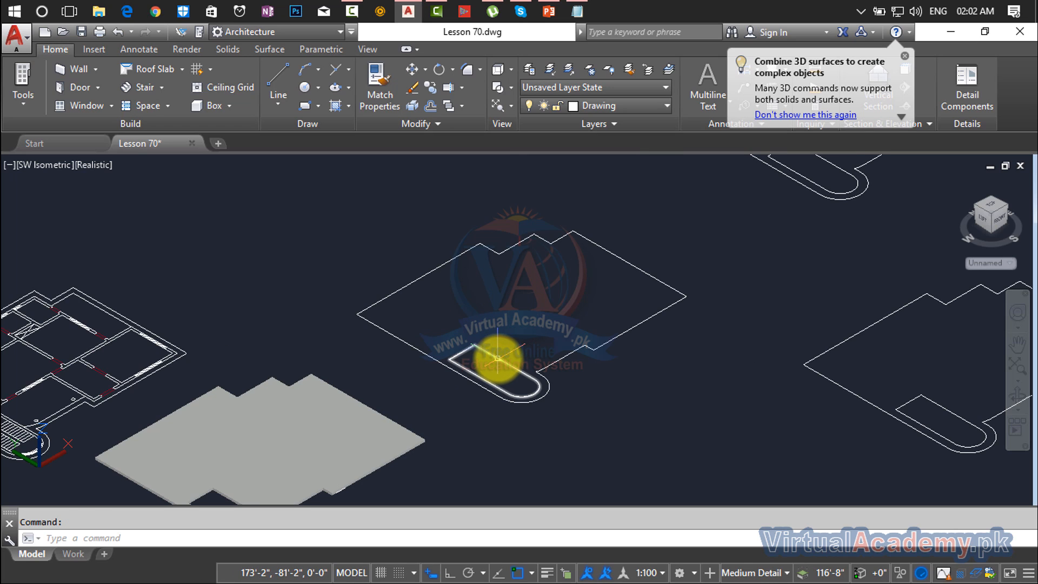
{"action": "left_click", "coordinate": [498, 357]}
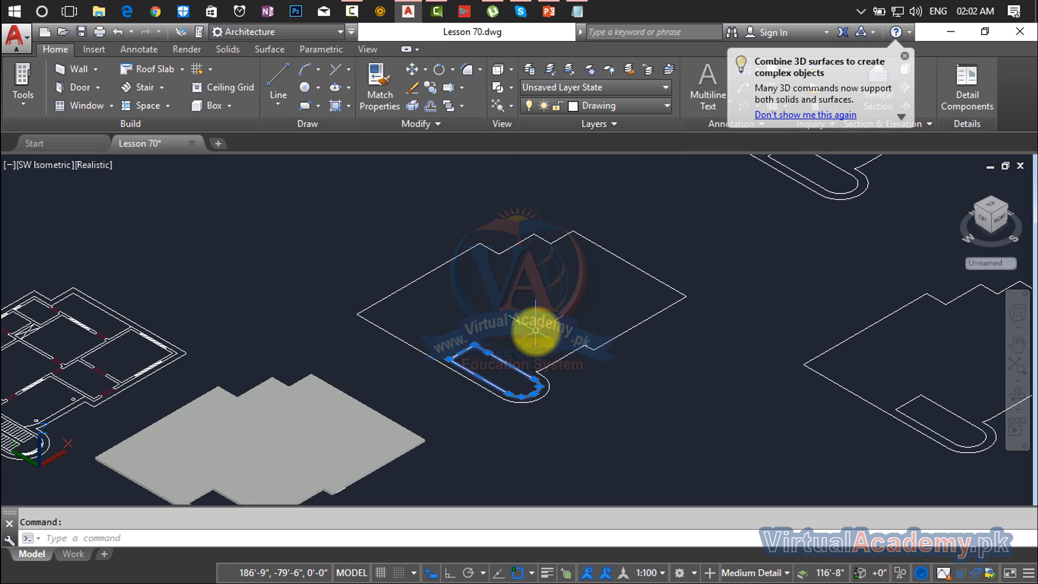
{"action": "scroll", "coordinate": [502, 324], "scroll_direction": "up", "scroll_amount": 5}
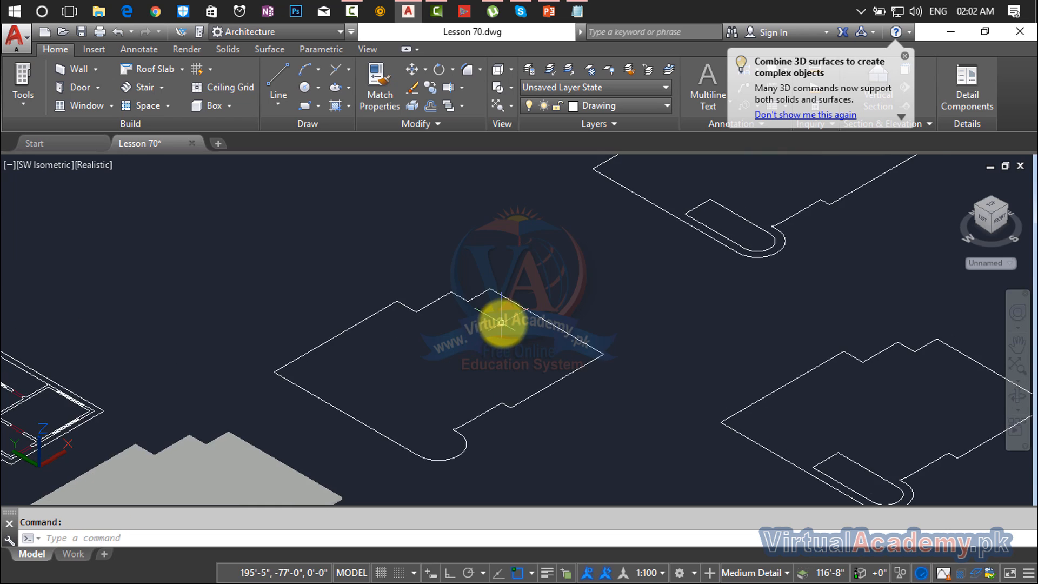
- Draw an 18" by 18" square inside the building outline that has no stairwell
{"action": "scroll", "coordinate": [426, 327], "scroll_direction": "up", "scroll_amount": 2}
{"action": "key", "text": "Escape"}
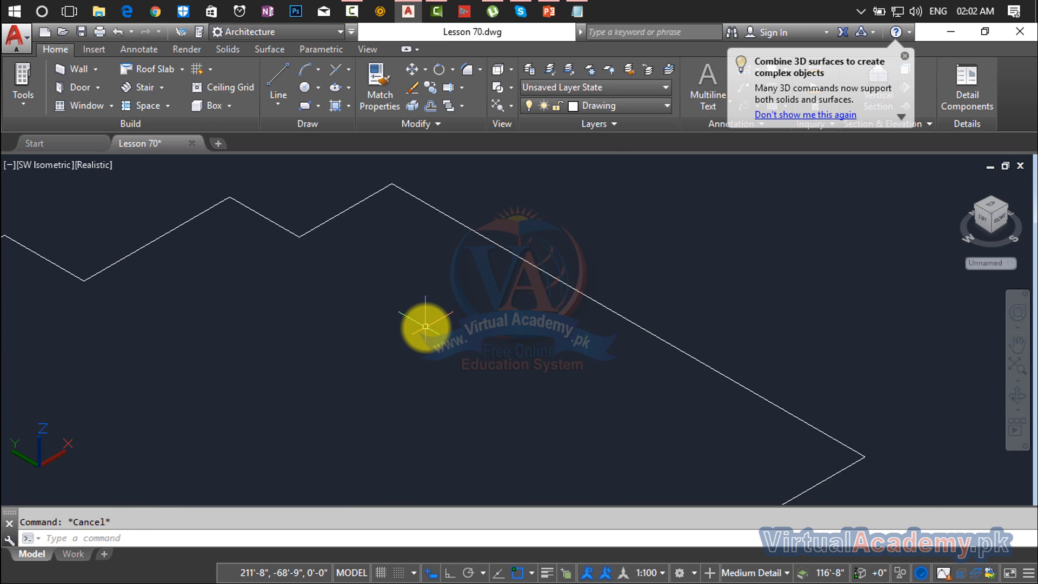
{"action": "key", "text": "Return"}
{"action": "left_click", "coordinate": [348, 323]}
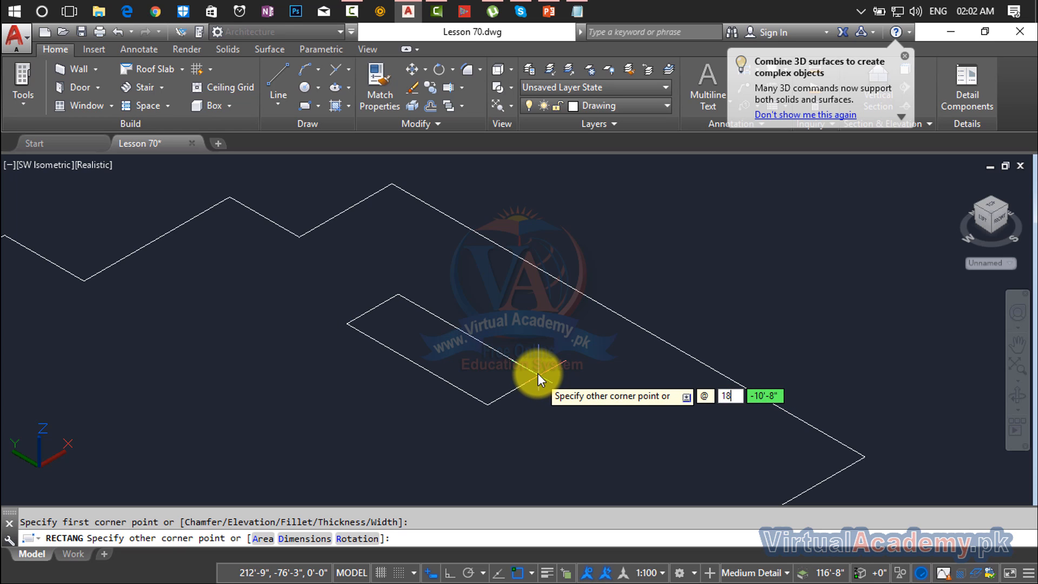
{"action": "type", "text": "18"}
{"action": "key", "text": "Tab"}
{"action": "type", "text": "18"}
{"action": "key", "text": "Return"}
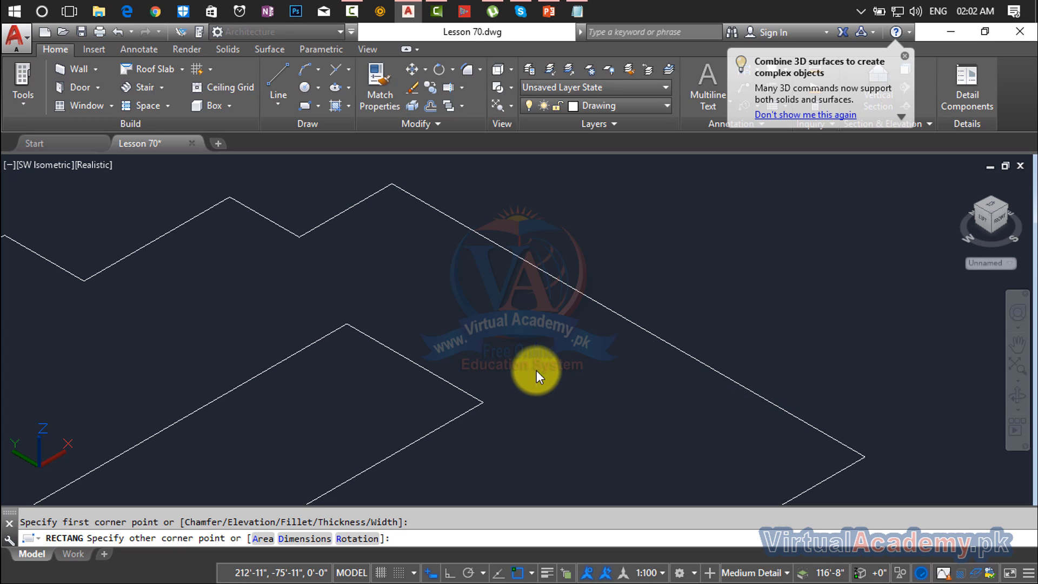
- Explode the 18" square into separate lines
{"action": "scroll", "coordinate": [347, 315], "scroll_direction": "up", "scroll_amount": 4}
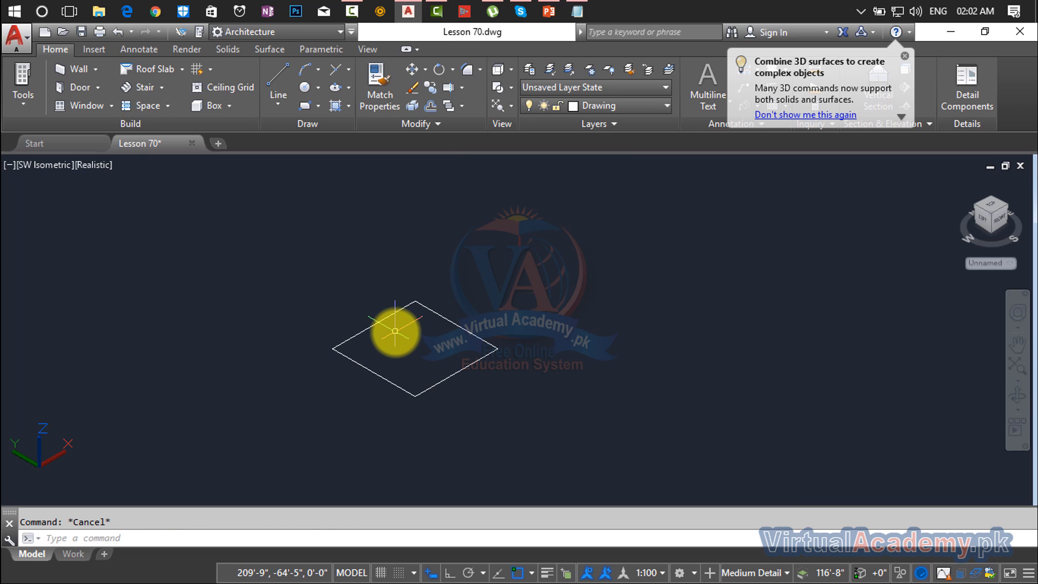
{"action": "key", "text": "Return"}
{"action": "key", "text": "Return"}
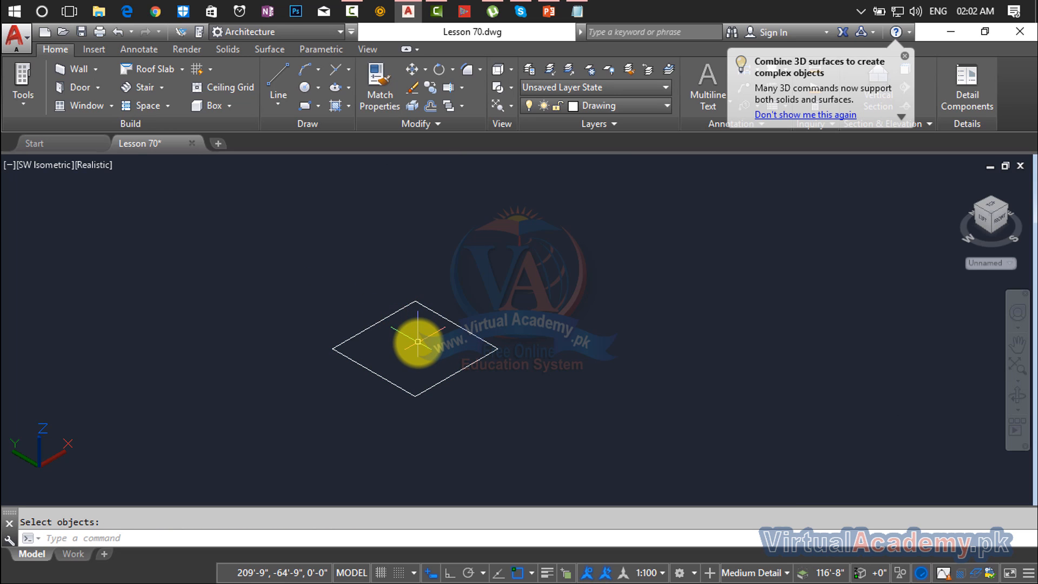
- Offset the square's upper-right and upper-left edges inward twice each at a distance of 3"
{"action": "key", "text": "Return"}
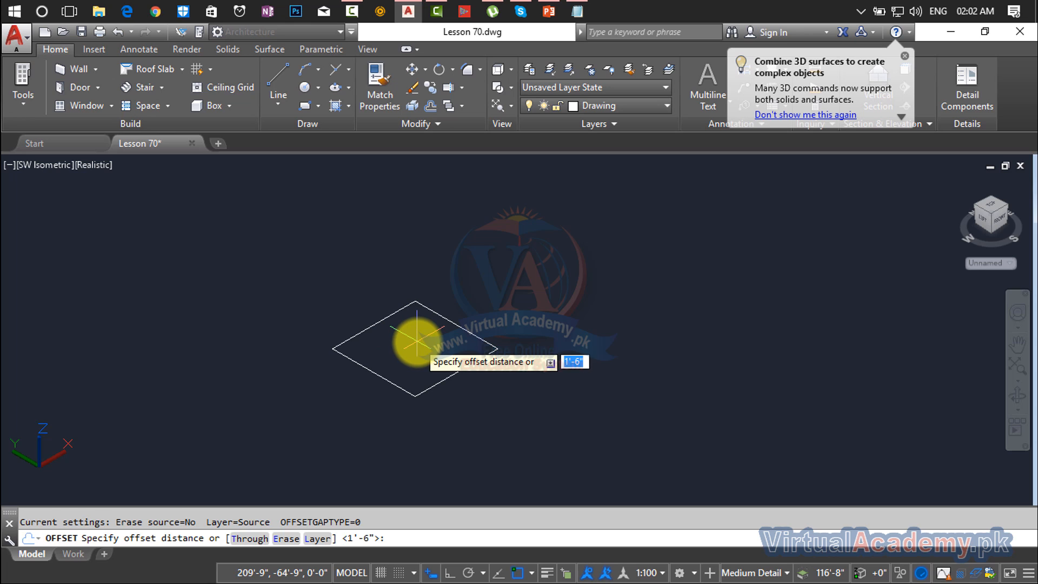
{"action": "type", "text": "3"}
{"action": "key", "text": "Return"}
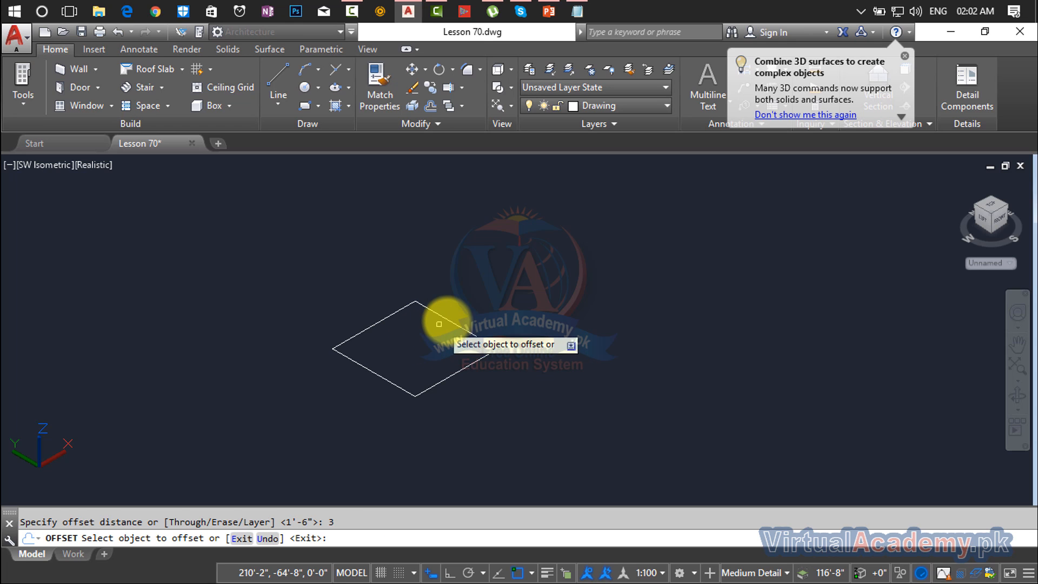
{"action": "left_click", "coordinate": [441, 320]}
{"action": "left_click", "coordinate": [431, 348]}
{"action": "scroll", "coordinate": [432, 338], "scroll_direction": "up", "scroll_amount": 3}
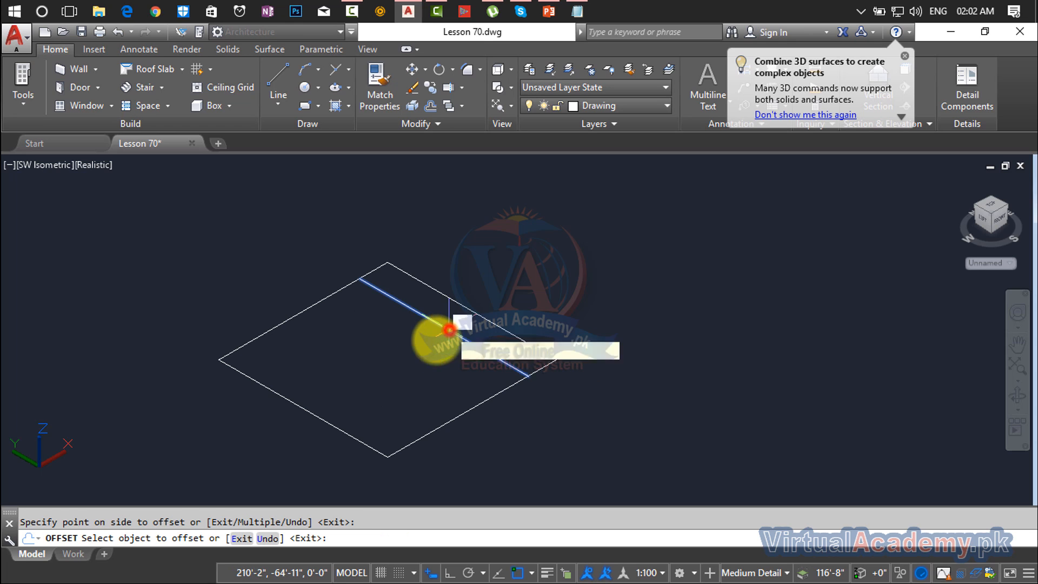
{"action": "left_click", "coordinate": [429, 322]}
{"action": "left_click", "coordinate": [382, 359]}
{"action": "left_click", "coordinate": [309, 308]}
{"action": "left_click", "coordinate": [343, 348]}
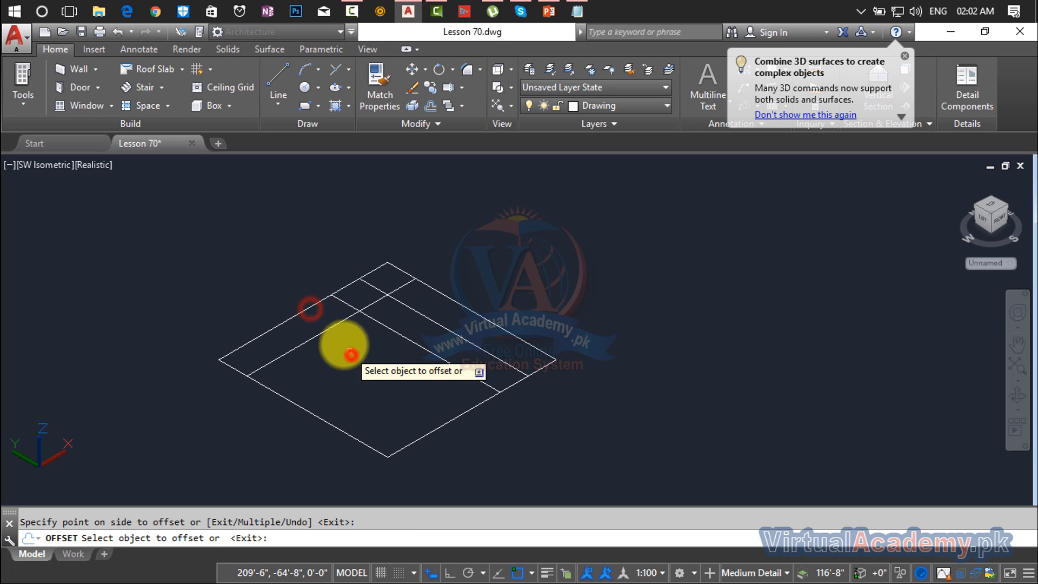
{"action": "left_click", "coordinate": [328, 330]}
{"action": "left_click", "coordinate": [380, 384]}
- Offset the square's lower-left and lower-right edges inward twice each at 3" to complete the grid
{"action": "left_click", "coordinate": [340, 430]}
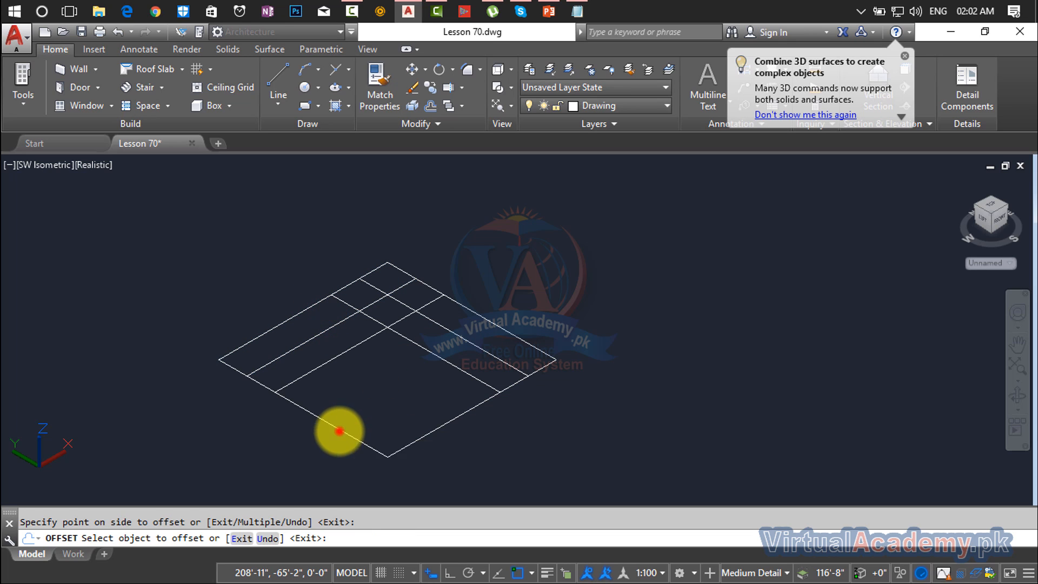
{"action": "left_click", "coordinate": [371, 403]}
{"action": "left_click", "coordinate": [360, 414]}
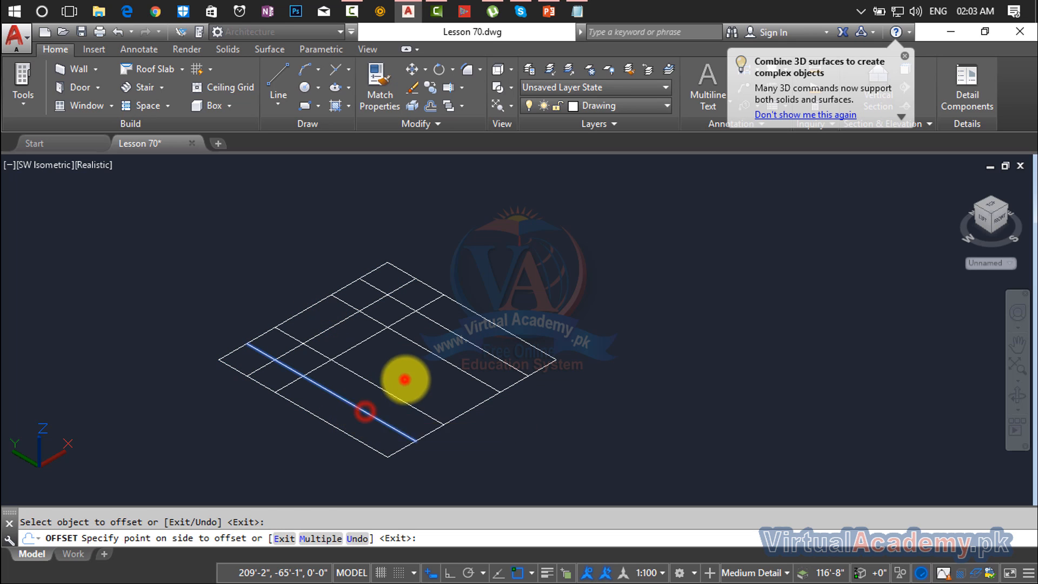
{"action": "left_click", "coordinate": [401, 375]}
{"action": "left_click", "coordinate": [463, 413]}
{"action": "left_click", "coordinate": [432, 371]}
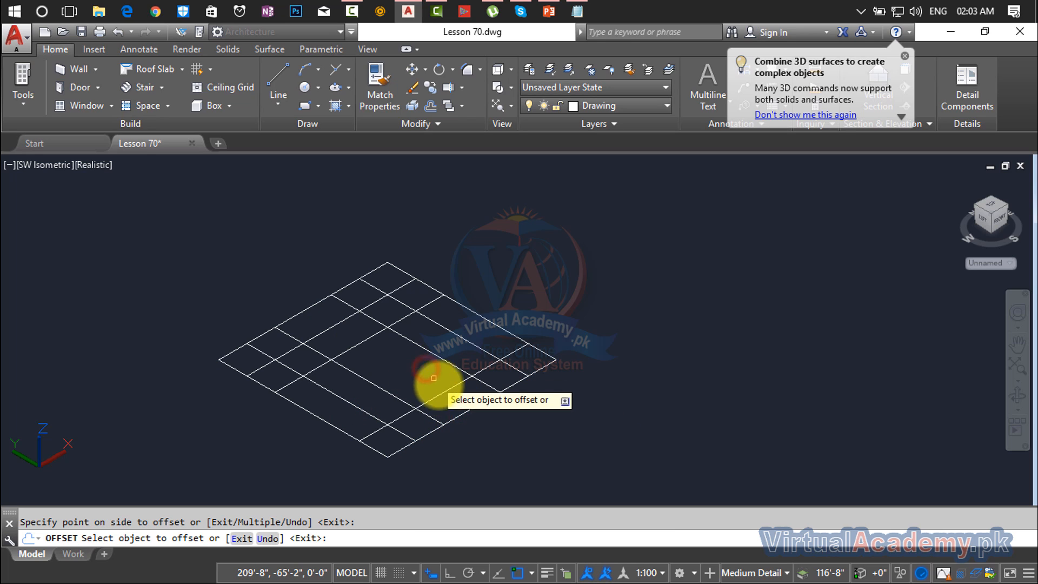
{"action": "left_click", "coordinate": [446, 393]}
{"action": "left_click", "coordinate": [402, 343]}
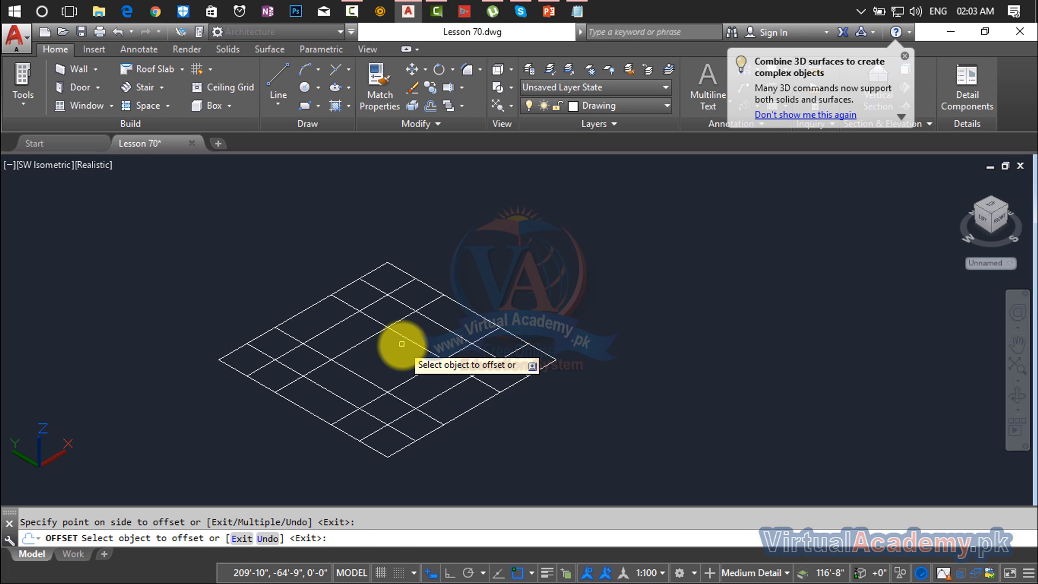
{"action": "key", "text": "Escape"}
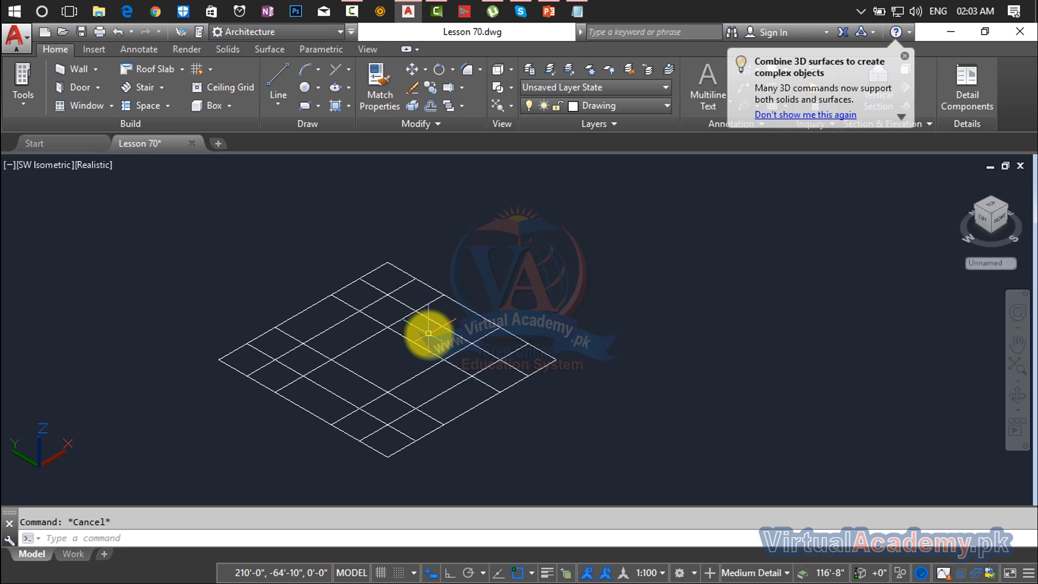
- Set the color of the Shade layer
{"action": "left_click", "coordinate": [631, 111]}
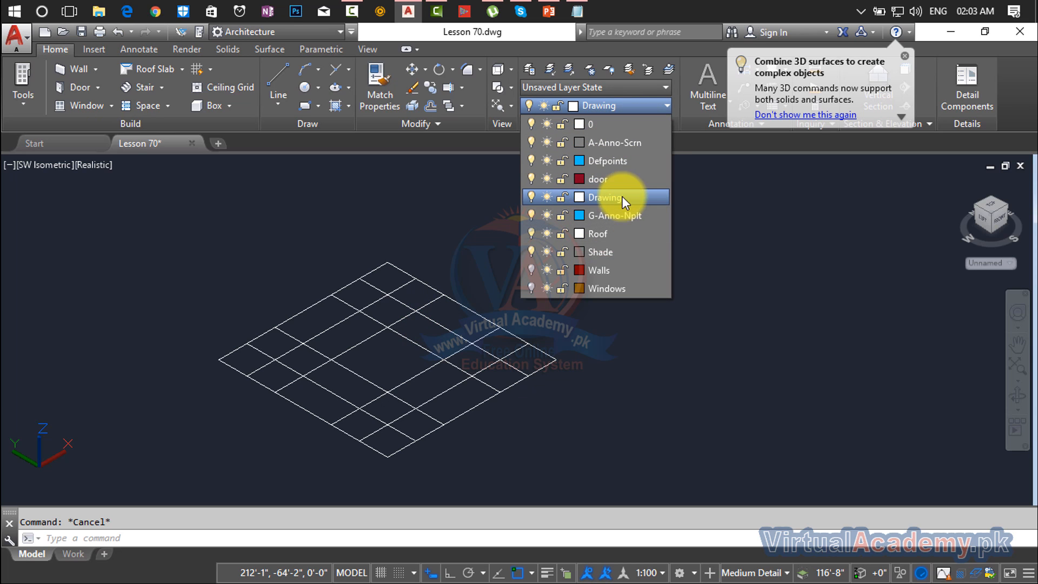
{"action": "left_click", "coordinate": [580, 252]}
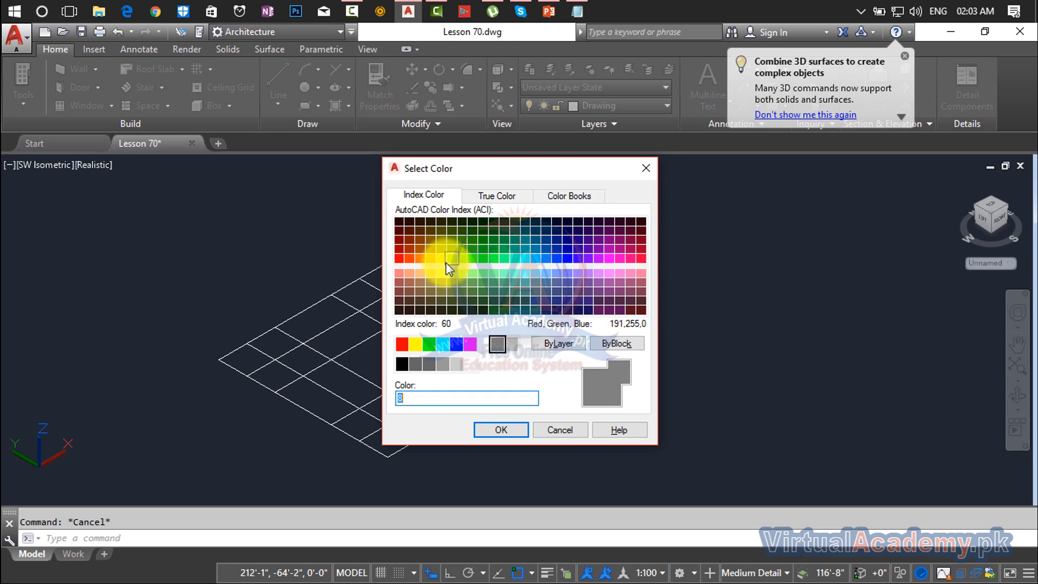
{"action": "left_click", "coordinate": [507, 426]}
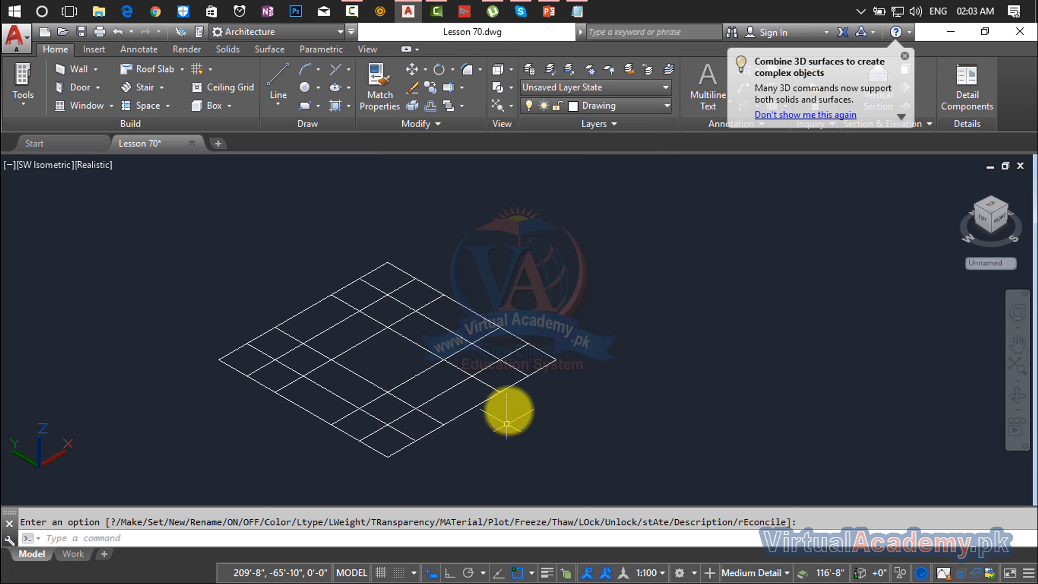
- Make the Shade layer the current layer
{"action": "left_click", "coordinate": [635, 104]}
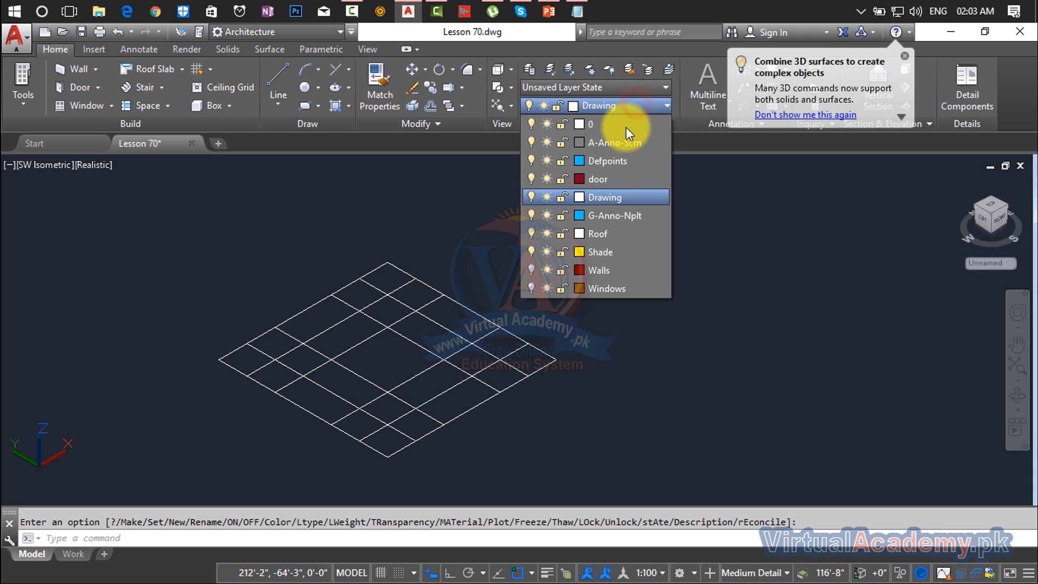
{"action": "left_click", "coordinate": [597, 252]}
{"action": "scroll", "coordinate": [407, 340], "scroll_direction": "up", "scroll_amount": 2}
{"action": "key", "text": "Escape"}
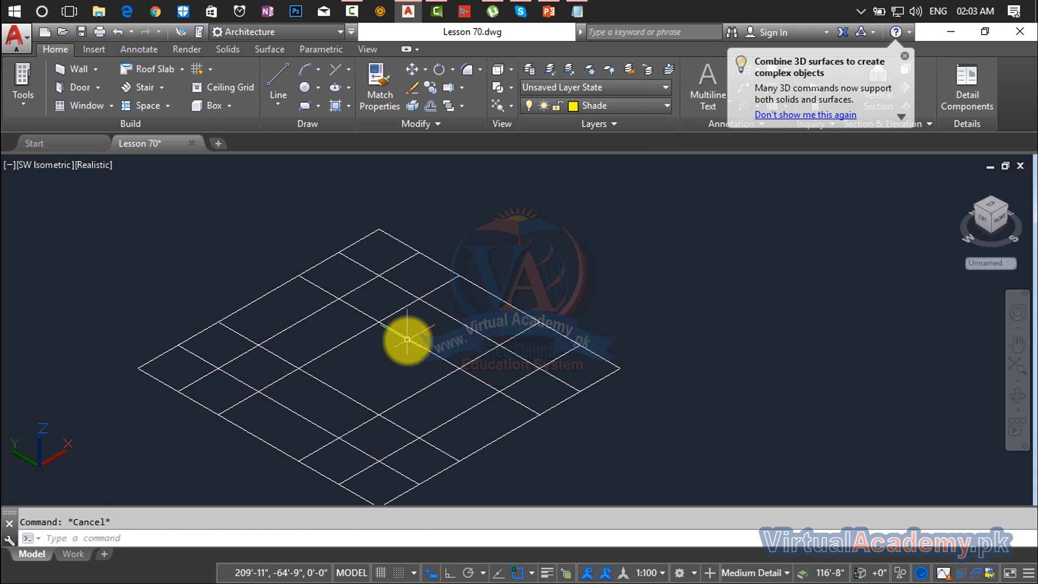
- Start a polyline at the square's nearest corner and trace four 3" steps through the grid intersections toward the central cell
{"action": "type", "text": "pl"}
{"action": "key", "text": "Return"}
{"action": "middle_click_drag", "start_coordinate": [398, 475], "coordinate": [382, 375]}
{"action": "left_click", "coordinate": [378, 381]}
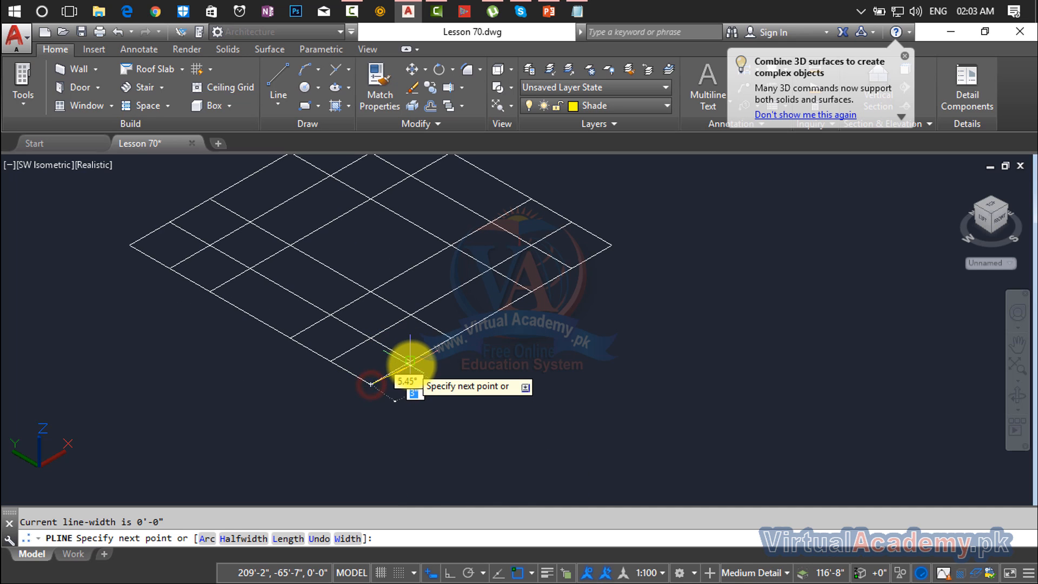
{"action": "left_click", "coordinate": [411, 358]}
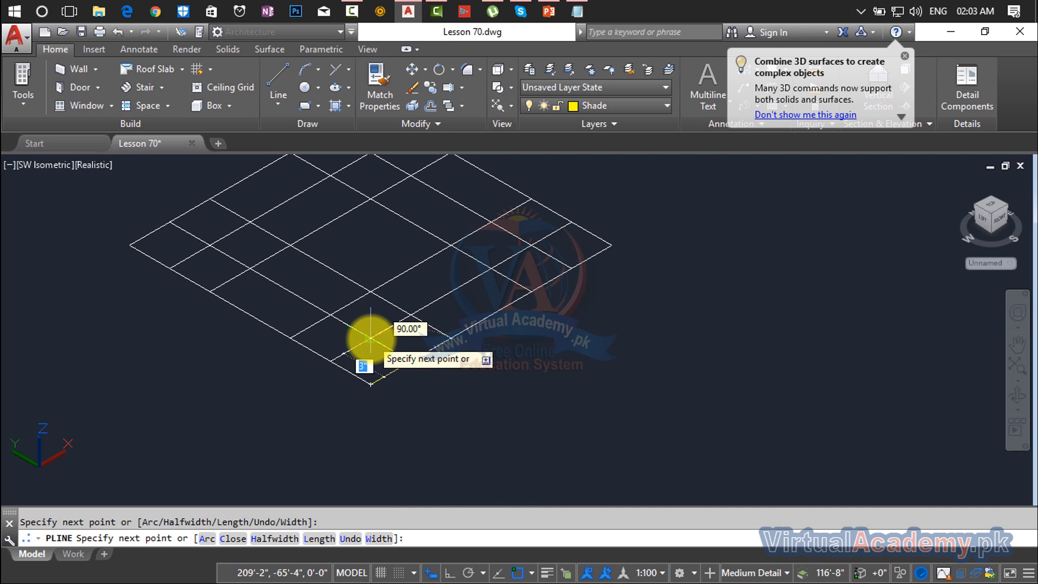
{"action": "left_click", "coordinate": [371, 337]}
{"action": "left_click", "coordinate": [410, 314]}
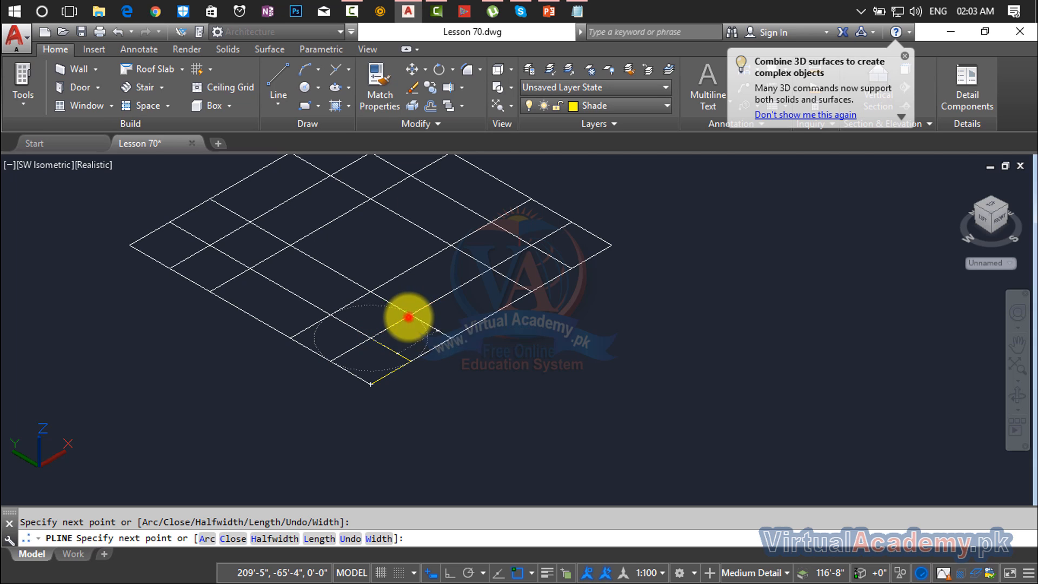
{"action": "left_click", "coordinate": [372, 293]}
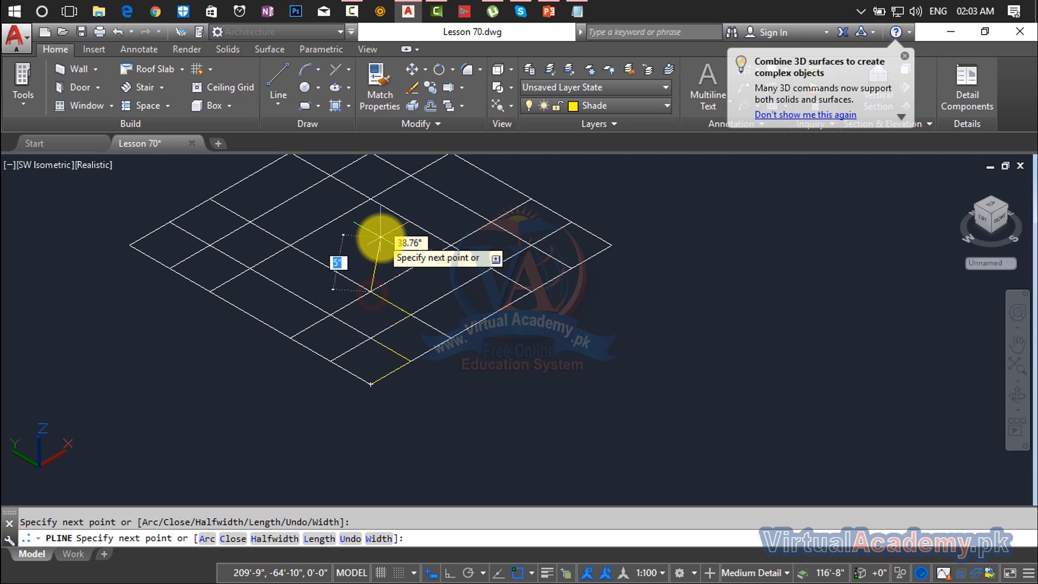
- Continue the polyline with an arc across the central cell to its far corner, and switch back to straight segments
{"action": "key", "text": "Return"}
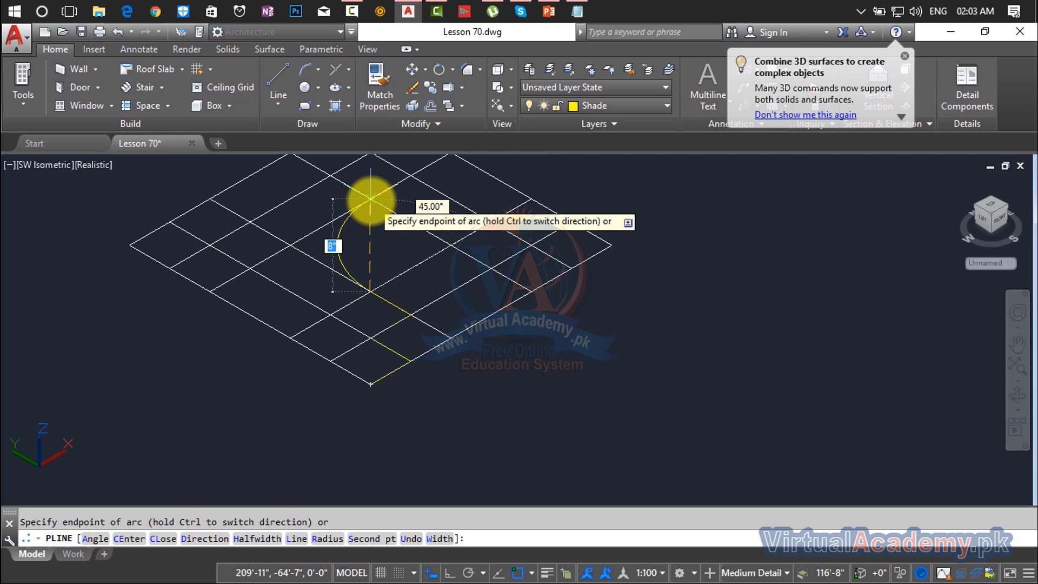
{"action": "middle_click_drag", "start_coordinate": [375, 190], "coordinate": [358, 311]}
{"action": "scroll", "coordinate": [357, 316], "scroll_direction": "up", "scroll_amount": 5}
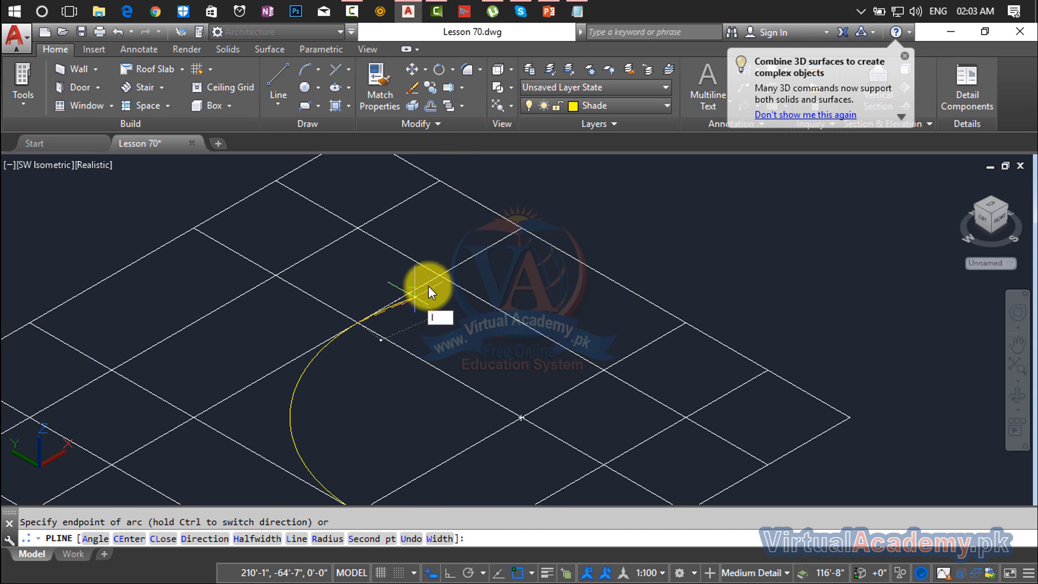
{"action": "key", "text": "Return"}
- Trace the mirrored 3" steps from the arc's end through the grid intersections to the square's farthest corner
{"action": "left_click", "coordinate": [442, 275]}
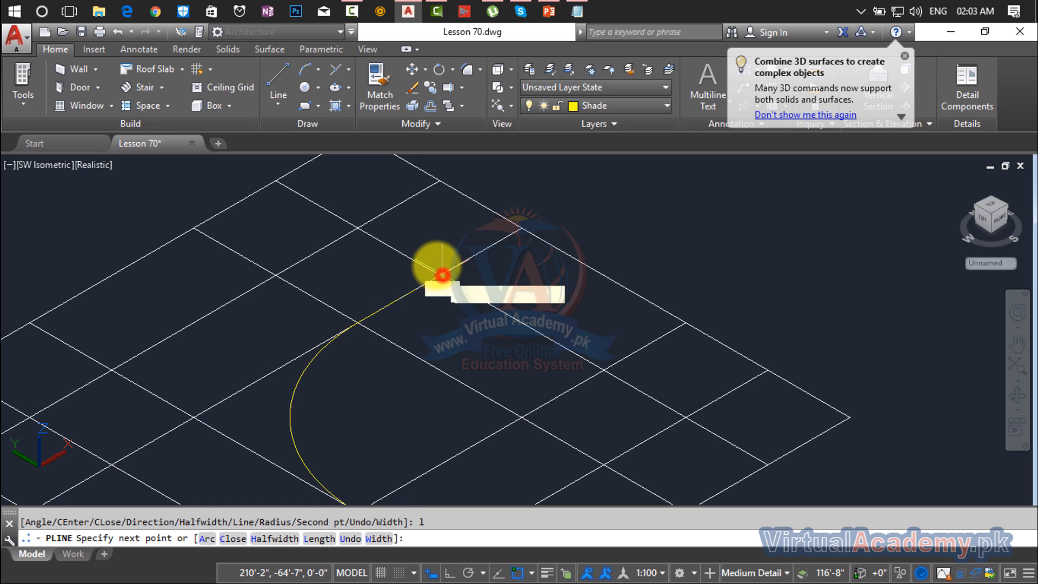
{"action": "left_click", "coordinate": [357, 228]}
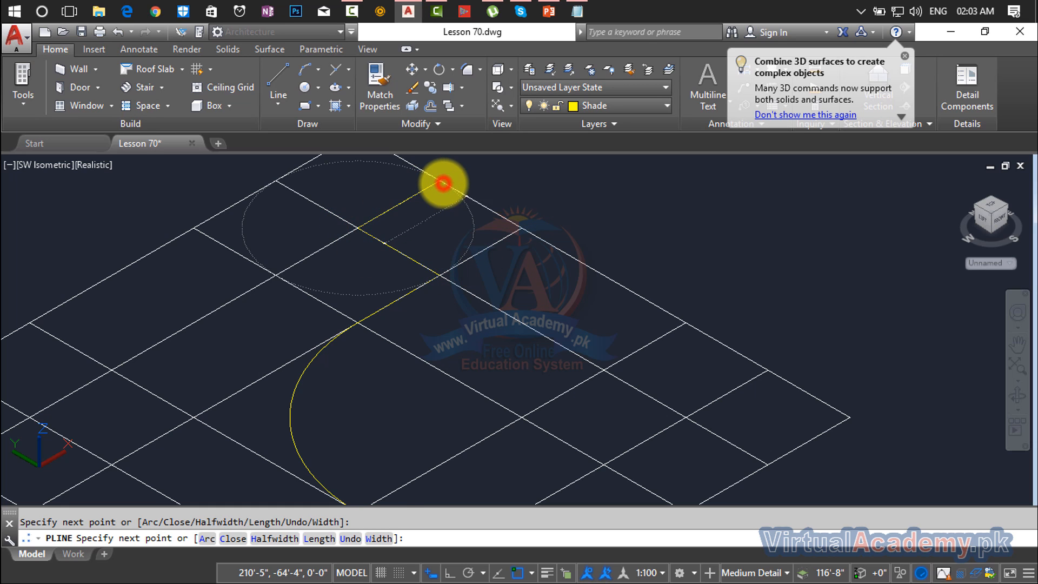
{"action": "left_click", "coordinate": [443, 183]}
{"action": "middle_click_drag", "start_coordinate": [443, 184], "coordinate": [494, 308]}
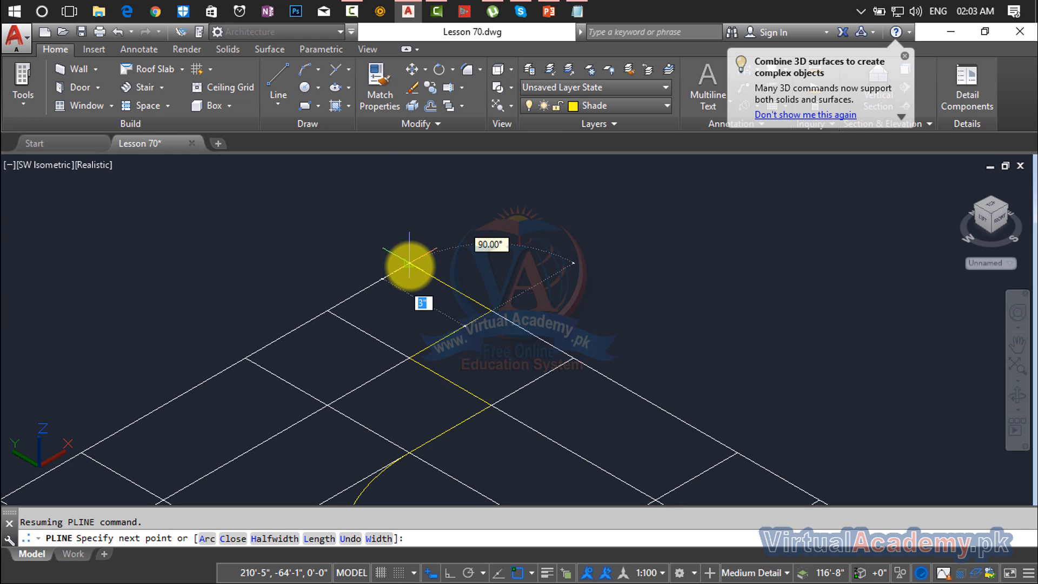
{"action": "scroll", "coordinate": [378, 286], "scroll_direction": "down", "scroll_amount": 4}
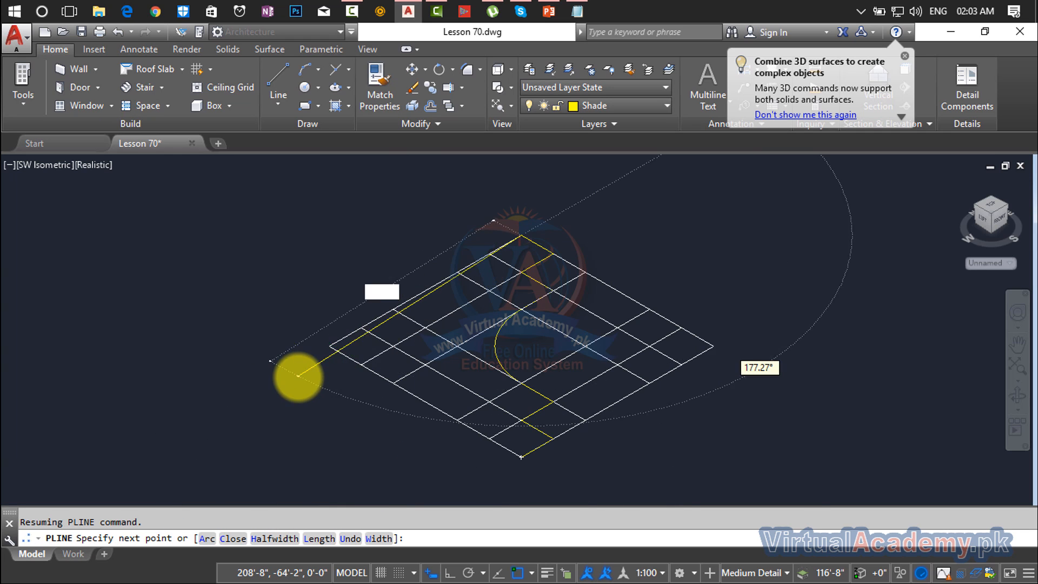
- Extend the polyline along the square's upper-left edge to its leftmost corner and close the profile
{"action": "scroll", "coordinate": [298, 375], "scroll_direction": "up", "scroll_amount": 4}
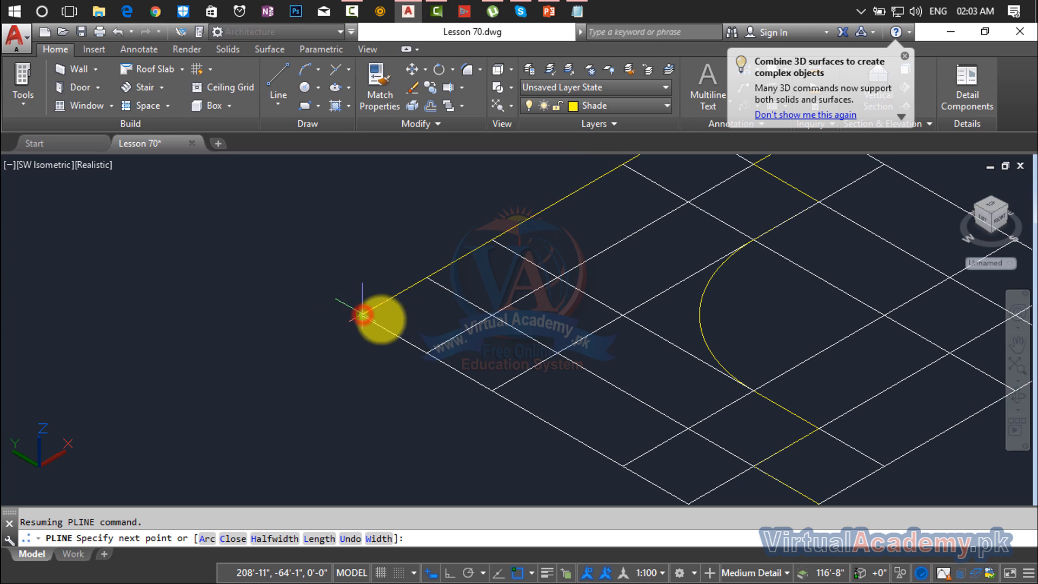
{"action": "scroll", "coordinate": [371, 317], "scroll_direction": "down", "scroll_amount": 2}
{"action": "middle_click_drag", "start_coordinate": [493, 359], "coordinate": [409, 307]}
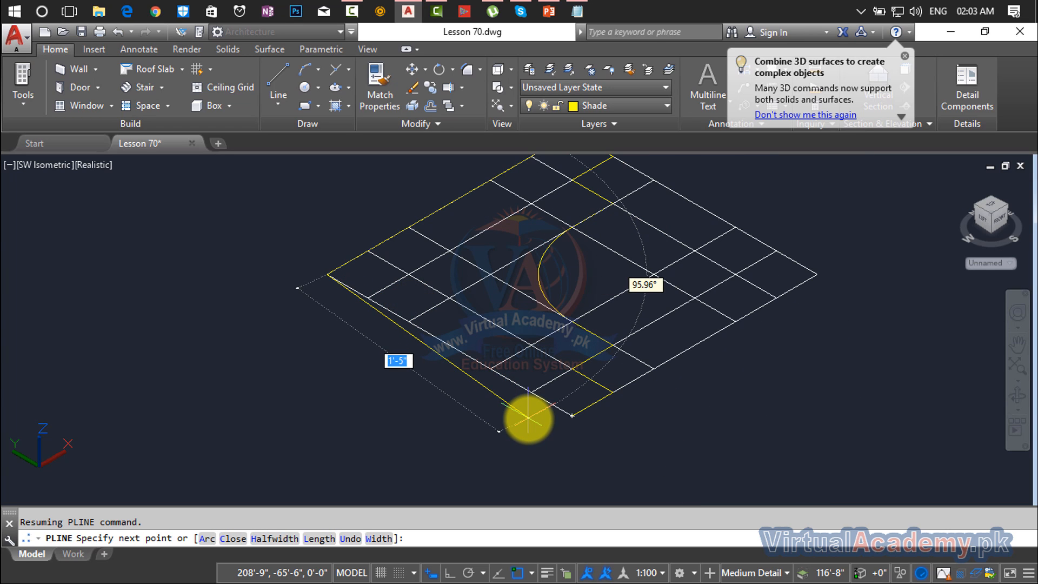
{"action": "type", "text": "c"}
{"action": "key", "text": "Return"}
{"action": "scroll", "coordinate": [542, 407], "scroll_direction": "down", "scroll_amount": 2}
{"action": "middle_click_drag", "start_coordinate": [542, 407], "coordinate": [484, 380]}
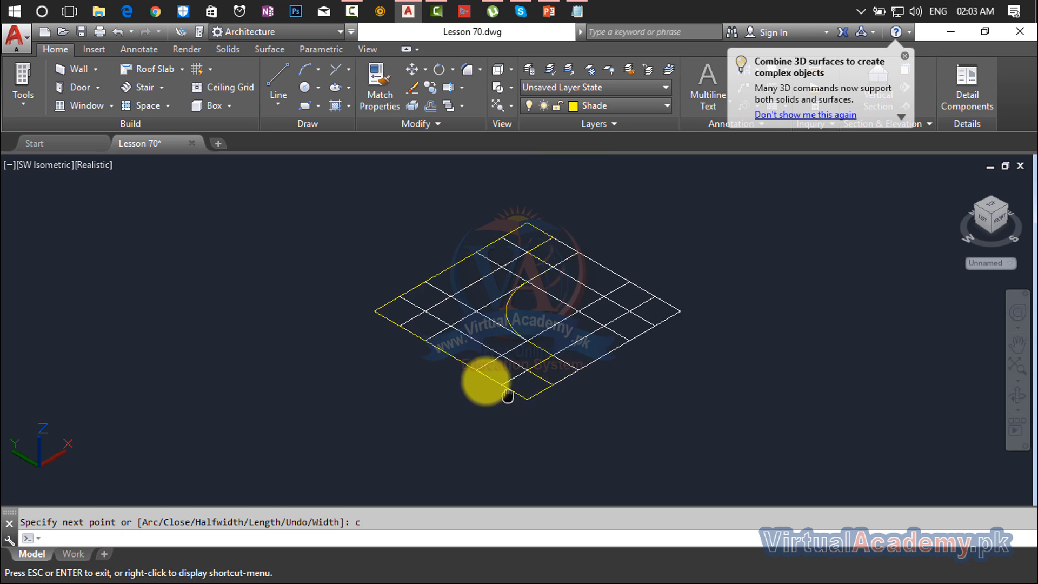
{"action": "key", "text": "Escape"}
- Erase the white construction grid lines around and inside the yellow profile
{"action": "left_click", "coordinate": [670, 227]}
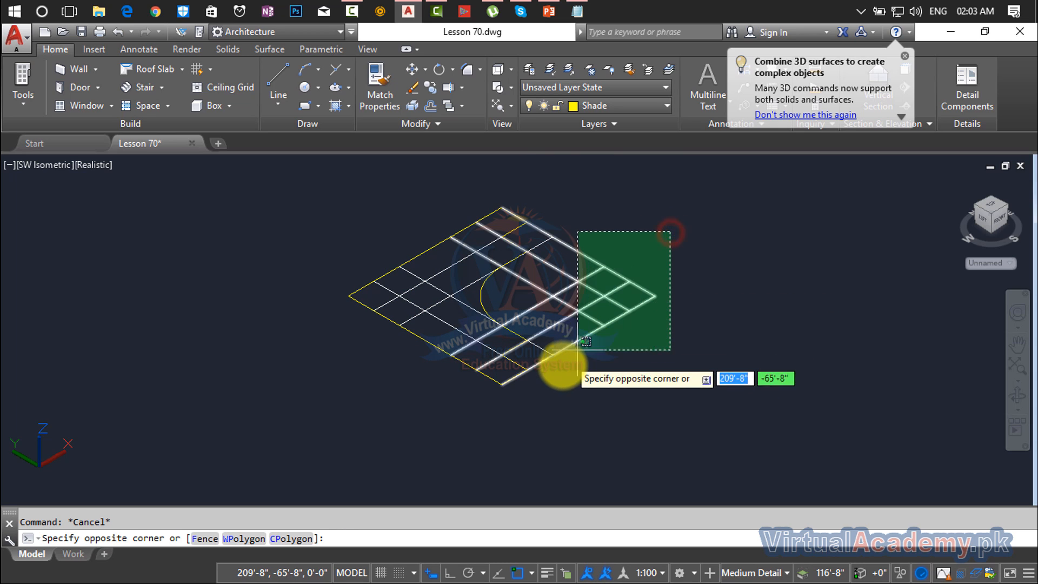
{"action": "left_click", "coordinate": [562, 364]}
{"action": "key", "text": "Delete"}
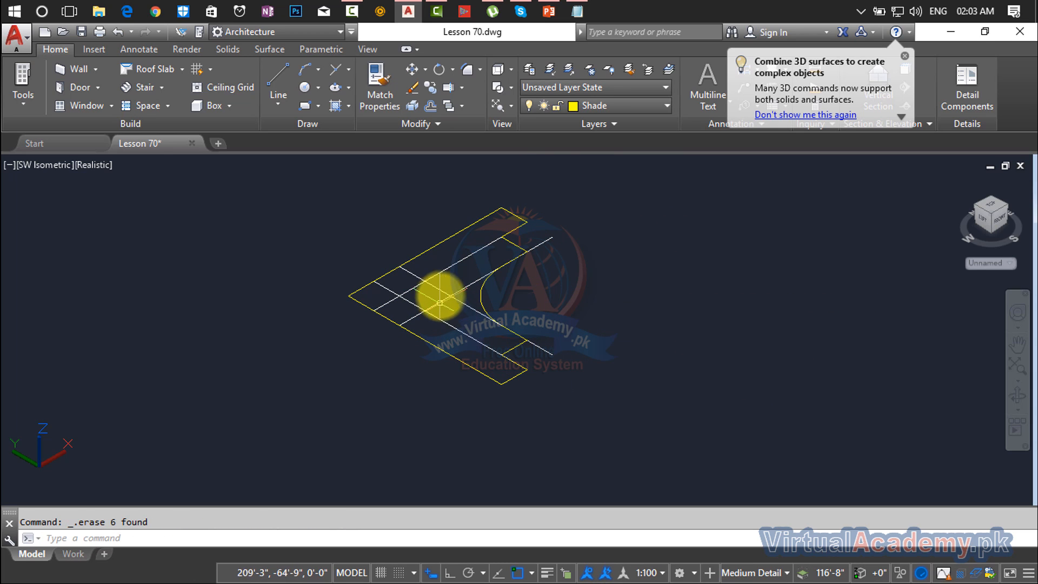
{"action": "left_click", "coordinate": [451, 270]}
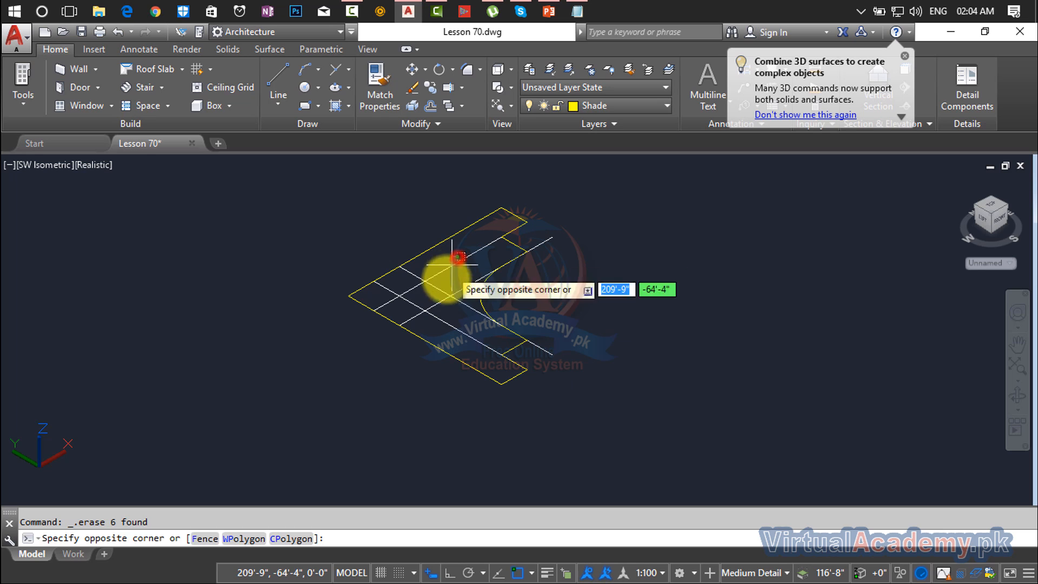
{"action": "left_click", "coordinate": [432, 311]}
{"action": "key", "text": "Delete"}
{"action": "left_click", "coordinate": [451, 279]}
{"action": "left_click", "coordinate": [435, 326]}
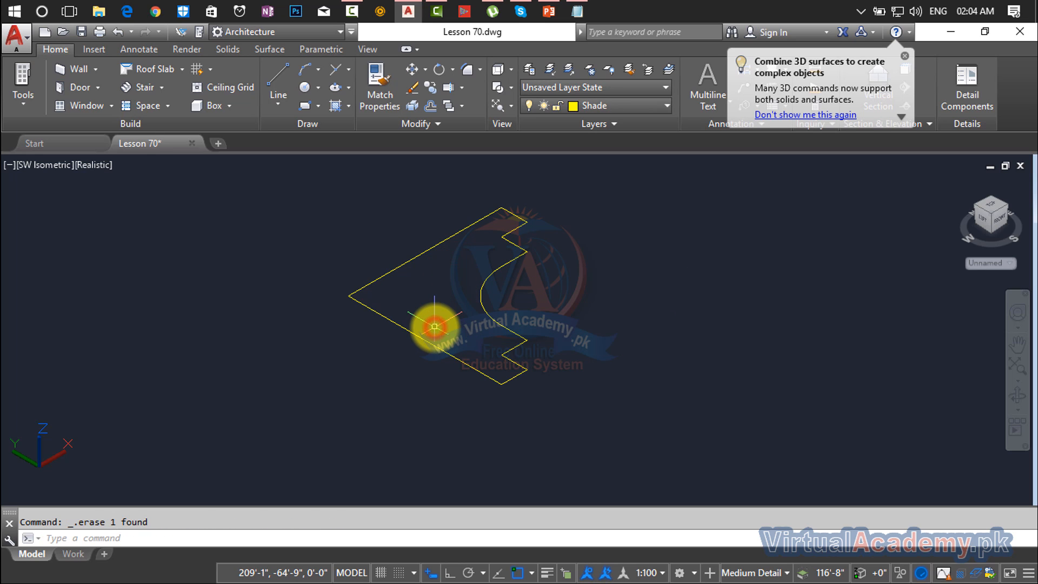
- Rotate the profile 90° in 3D about an axis along the X direction through its nearest corner
{"action": "type", "text": "ro"}
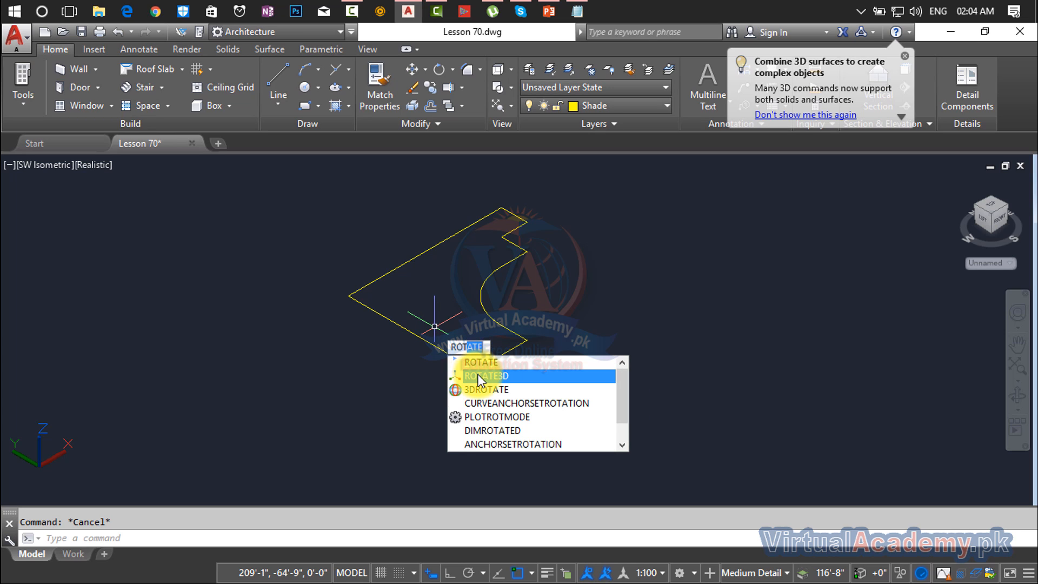
{"action": "left_click", "coordinate": [478, 380]}
{"action": "left_click", "coordinate": [561, 303]}
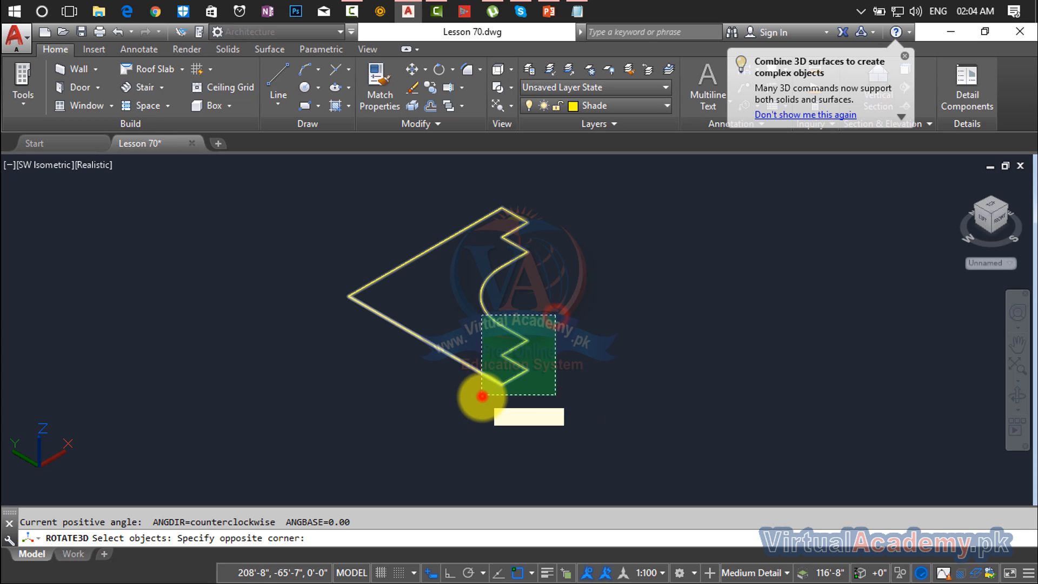
{"action": "left_click", "coordinate": [481, 395]}
{"action": "key", "text": "Return"}
{"action": "left_click", "coordinate": [502, 383]}
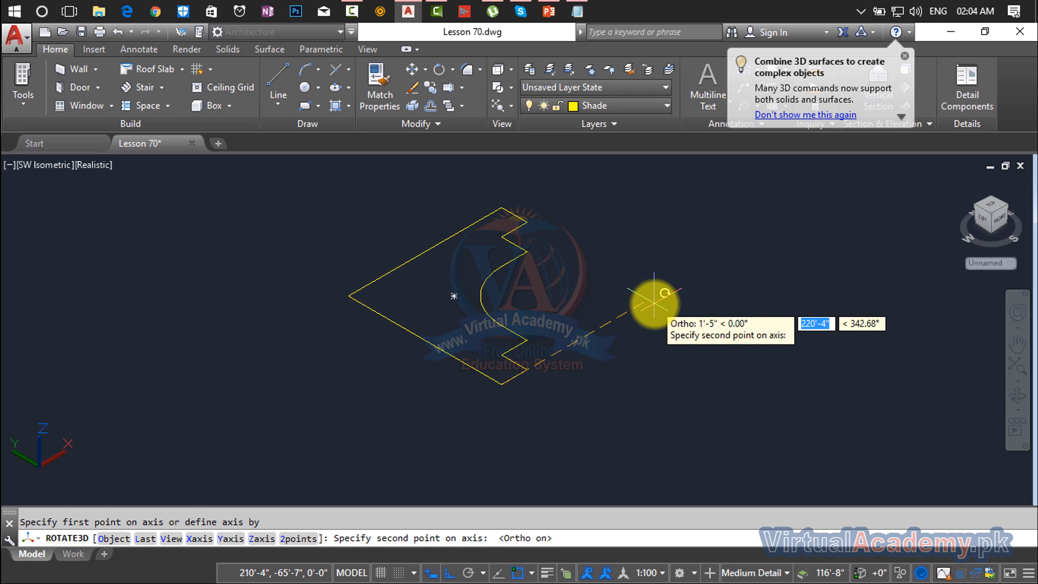
{"action": "left_click", "coordinate": [688, 281]}
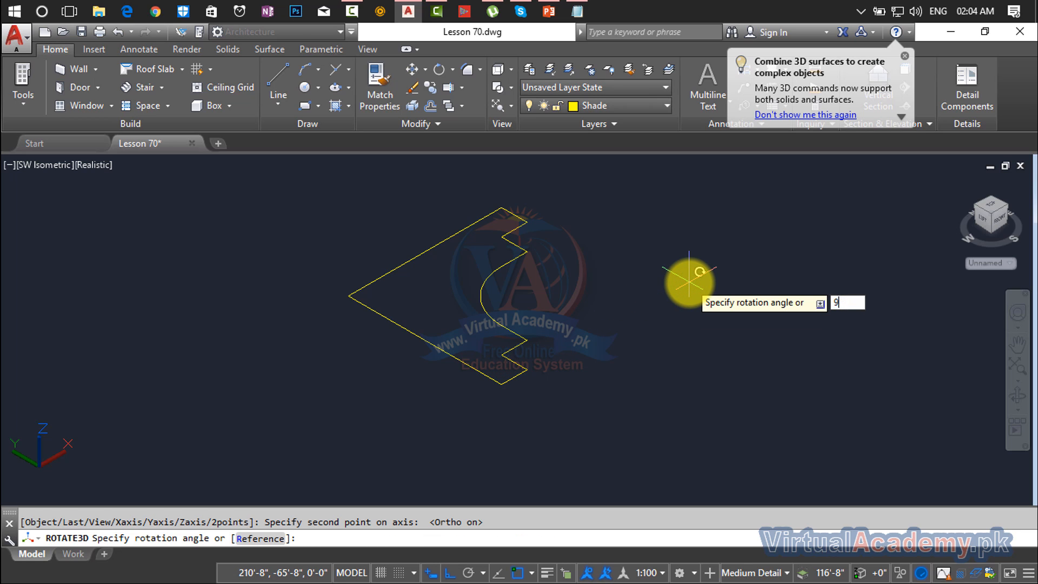
{"action": "key", "text": "Return"}
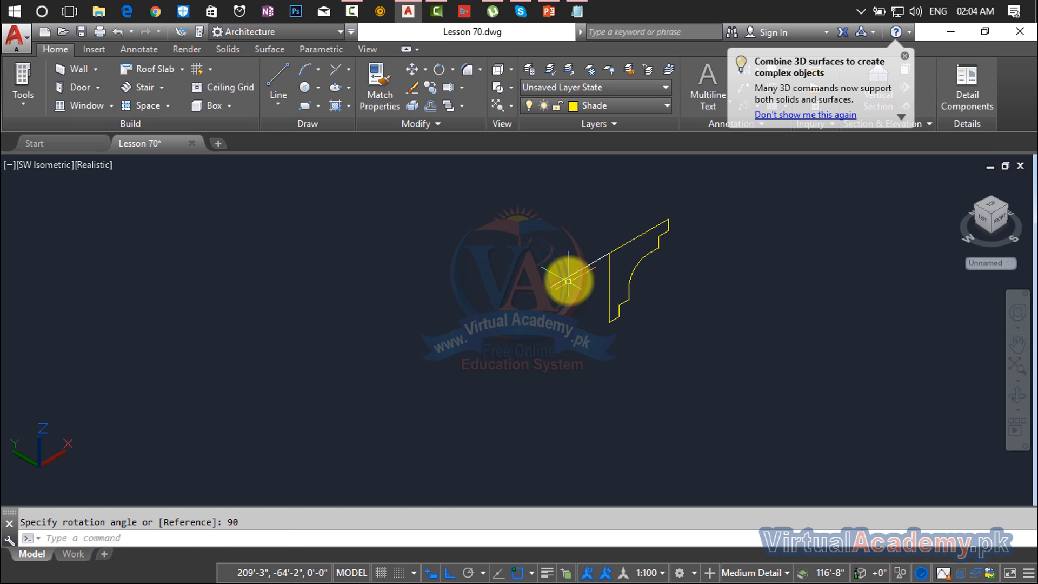
- Erase the leftover white line beside the rotated profile
{"action": "key", "text": "Delete"}
{"action": "scroll", "coordinate": [585, 281], "scroll_direction": "down", "scroll_amount": 4}
{"action": "middle_click_drag", "start_coordinate": [585, 281], "coordinate": [447, 371]}
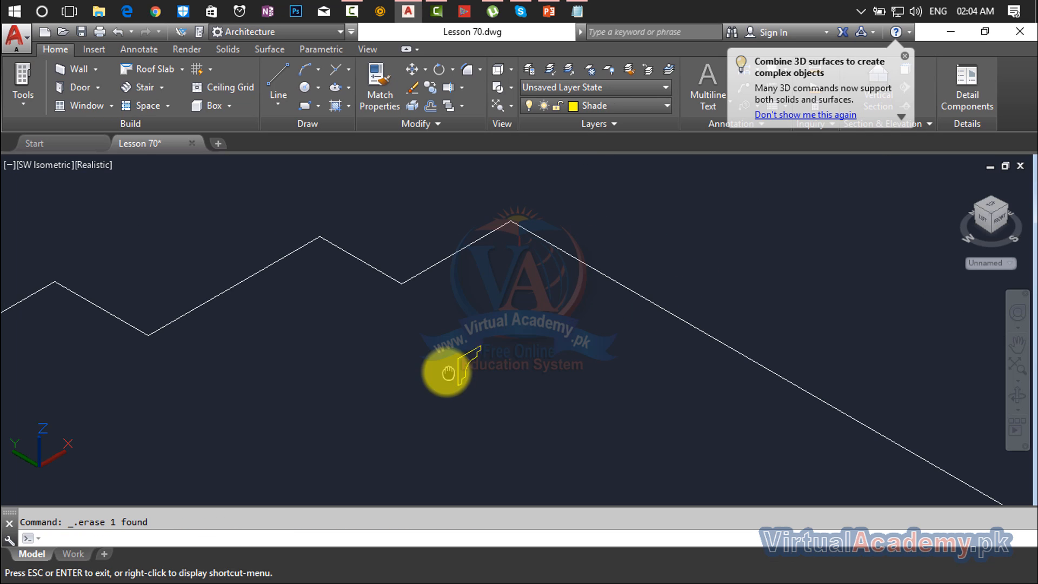
- Break a gap in the building outline's long edge beyond the upright profile
{"action": "scroll", "coordinate": [588, 292], "scroll_direction": "up", "scroll_amount": 3}
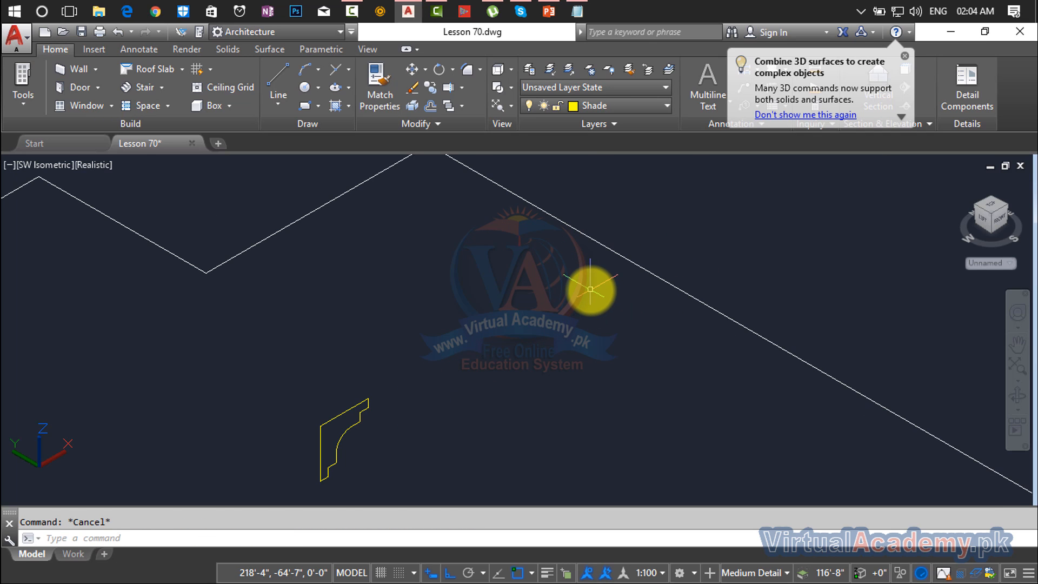
{"action": "type", "text": "r"}
{"action": "key", "text": "Return"}
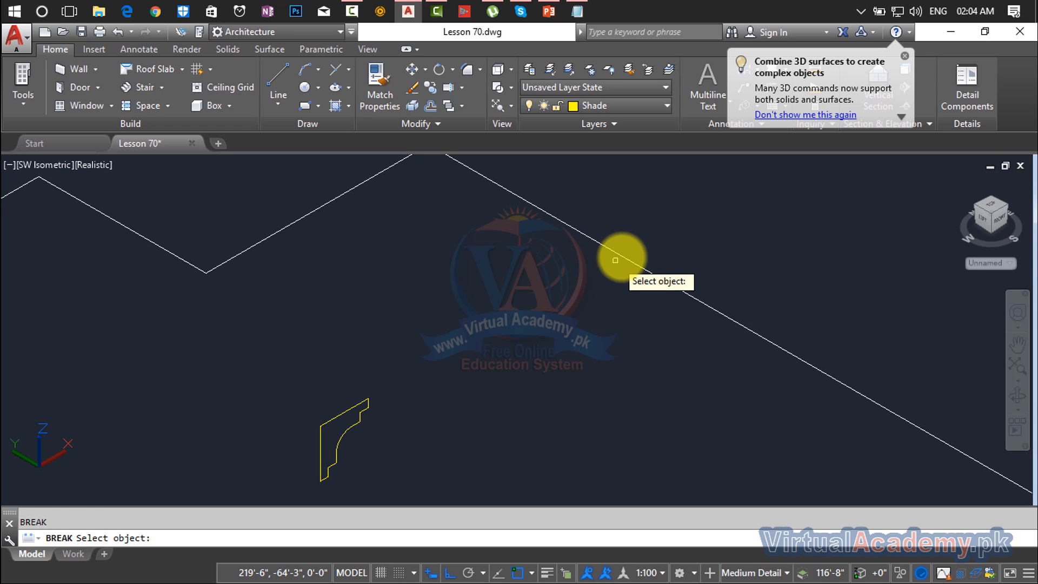
{"action": "left_click", "coordinate": [616, 255]}
{"action": "left_click", "coordinate": [540, 207]}
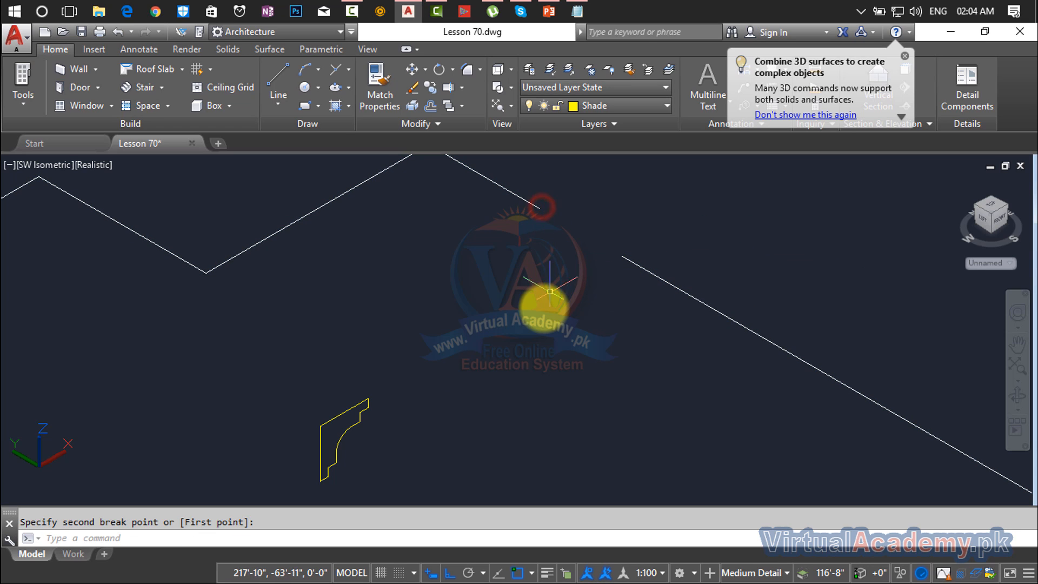
- Move the profile by its lower inner corner onto the open end of the outline's long broken edge
{"action": "type", "text": "m"}
{"action": "key", "text": "Return"}
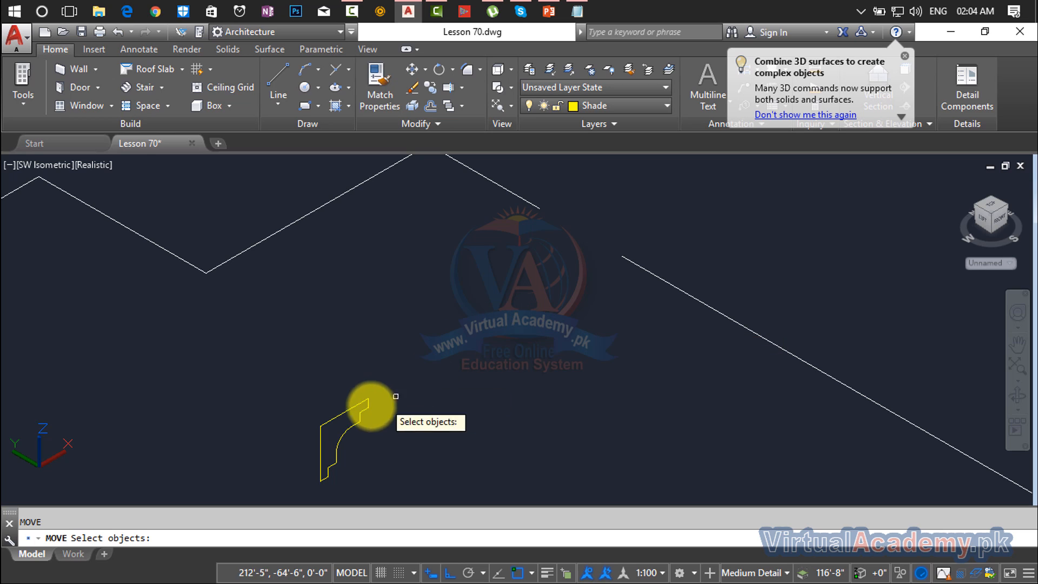
{"action": "left_click", "coordinate": [356, 406]}
{"action": "key", "text": "Return"}
{"action": "scroll", "coordinate": [317, 475], "scroll_direction": "up", "scroll_amount": 6}
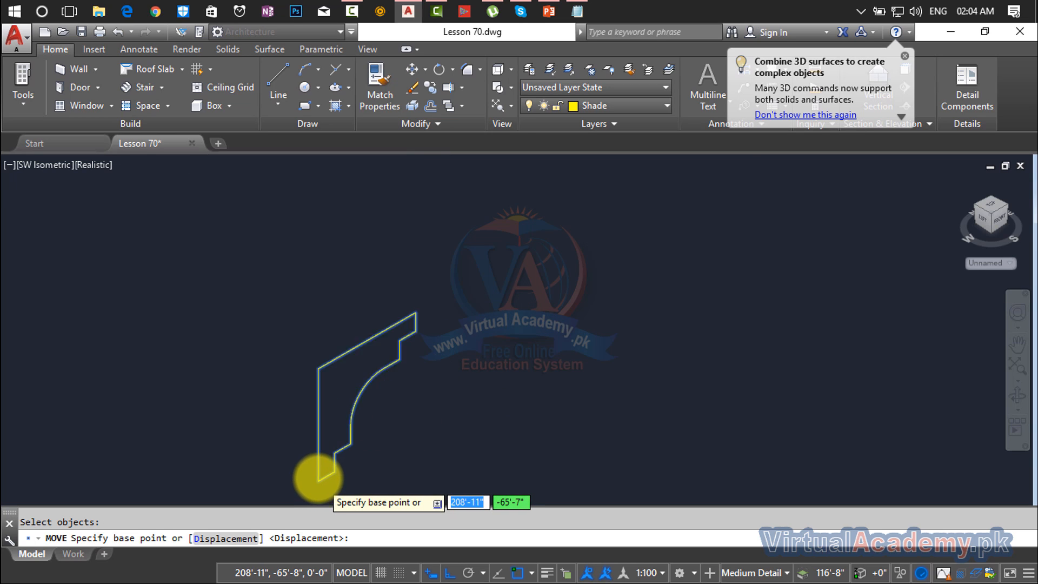
{"action": "left_click", "coordinate": [317, 475]}
{"action": "scroll", "coordinate": [318, 475], "scroll_direction": "down", "scroll_amount": 6}
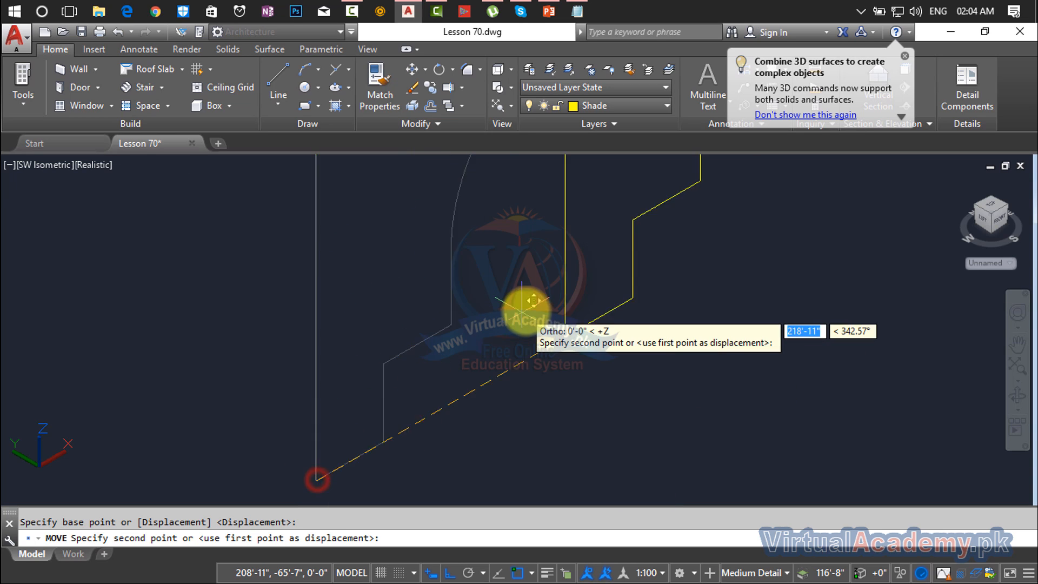
{"action": "middle_click_drag", "start_coordinate": [626, 271], "coordinate": [370, 449]}
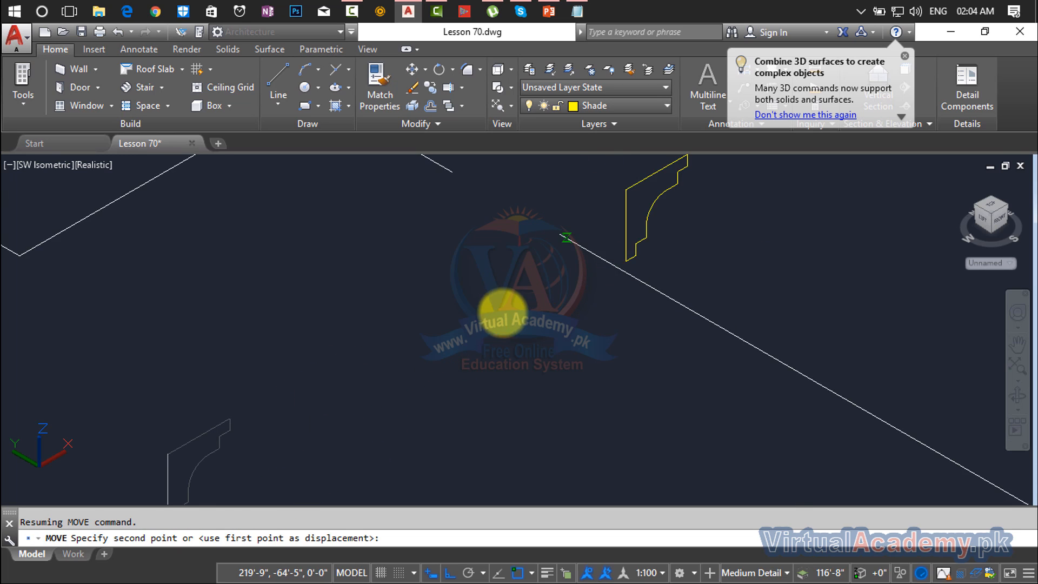
{"action": "middle_click_drag", "start_coordinate": [564, 235], "coordinate": [466, 361]}
{"action": "scroll", "coordinate": [459, 360], "scroll_direction": "up", "scroll_amount": 5}
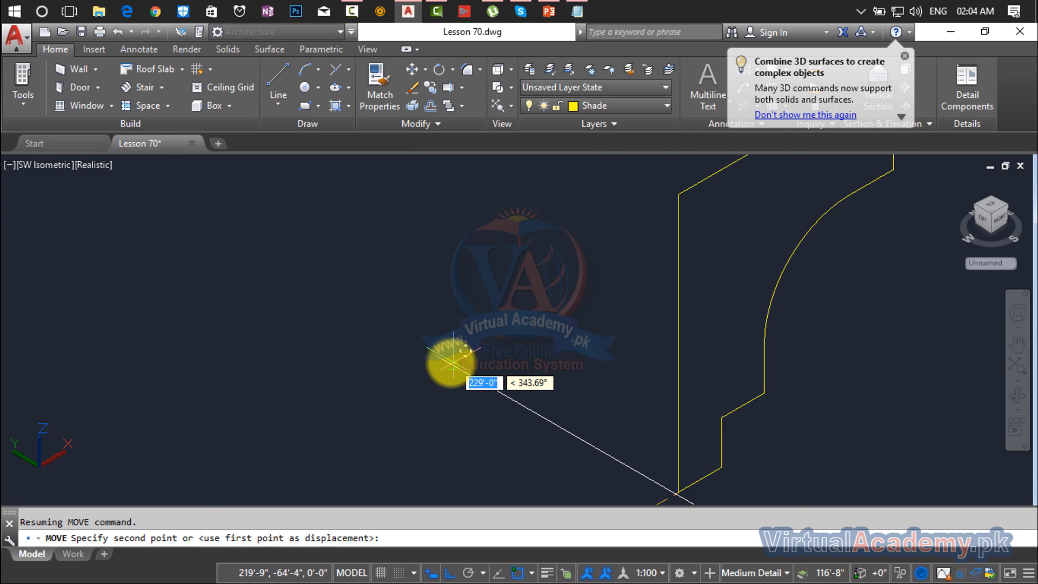
{"action": "scroll", "coordinate": [439, 355], "scroll_direction": "down", "scroll_amount": 3}
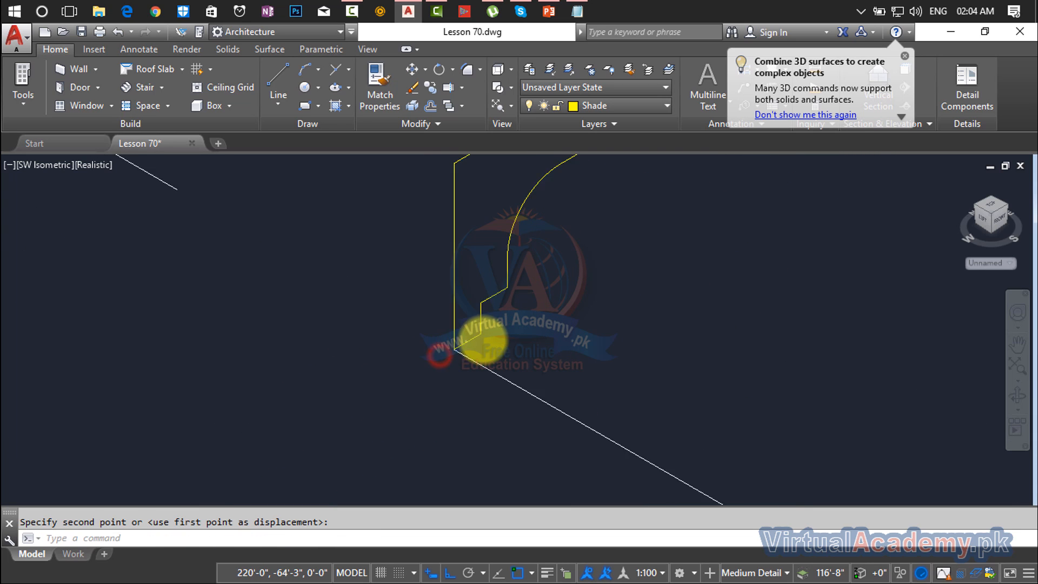
{"action": "left_click", "coordinate": [451, 349]}
{"action": "scroll", "coordinate": [454, 347], "scroll_direction": "up", "scroll_amount": 3}
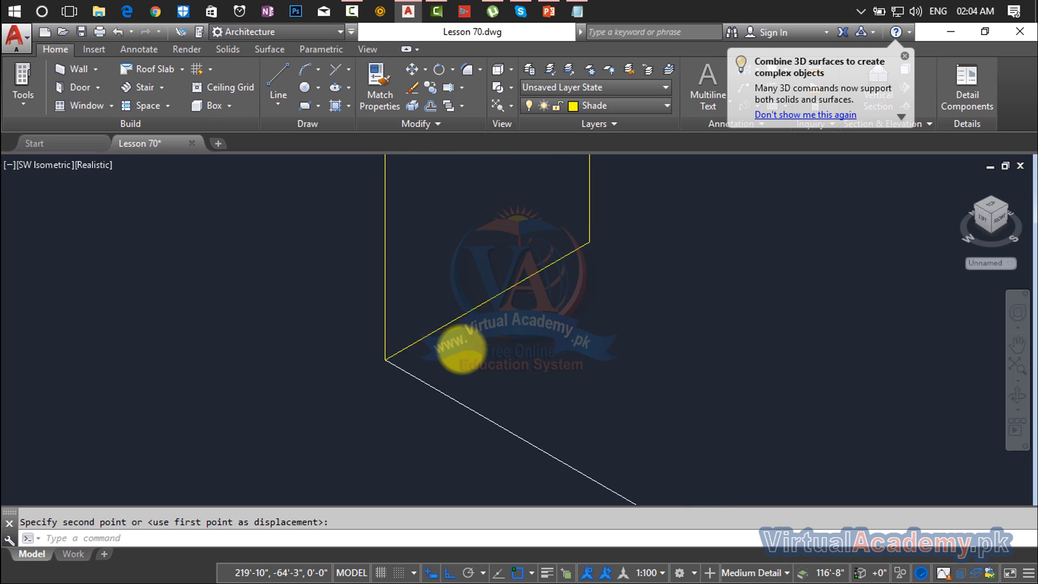
{"action": "scroll", "coordinate": [460, 349], "scroll_direction": "down", "scroll_amount": 5}
{"action": "scroll", "coordinate": [460, 349], "scroll_direction": "down", "scroll_amount": 4}
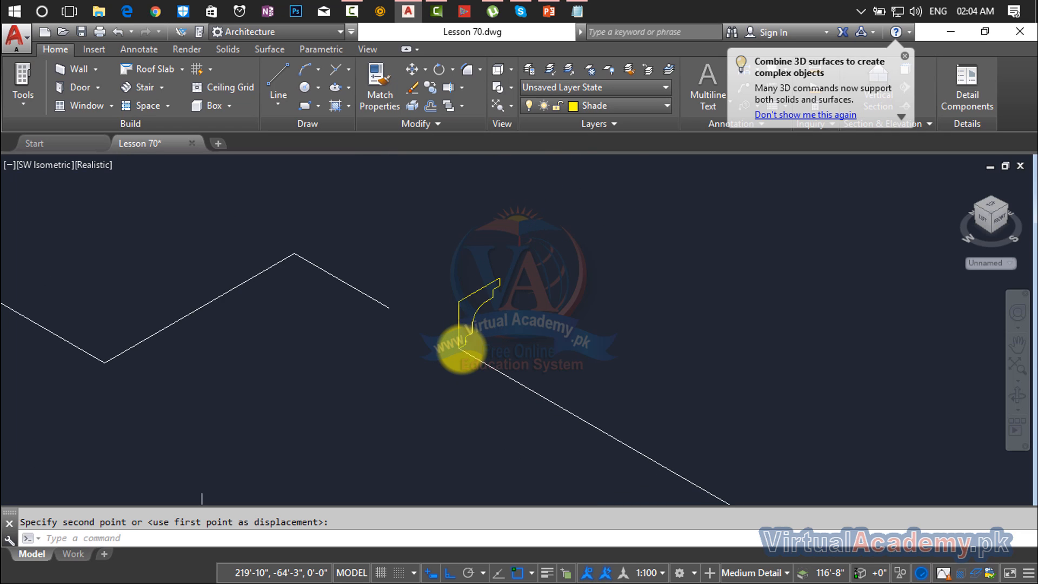
{"action": "middle_click_drag", "start_coordinate": [466, 347], "coordinate": [471, 371]}
{"action": "key", "text": "Escape"}
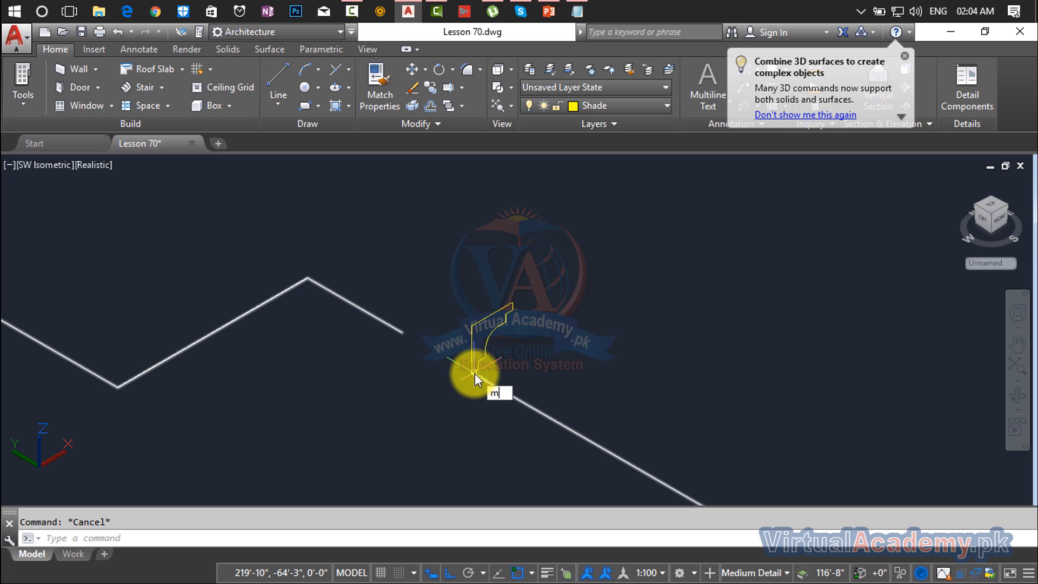
{"action": "key", "text": "Return"}
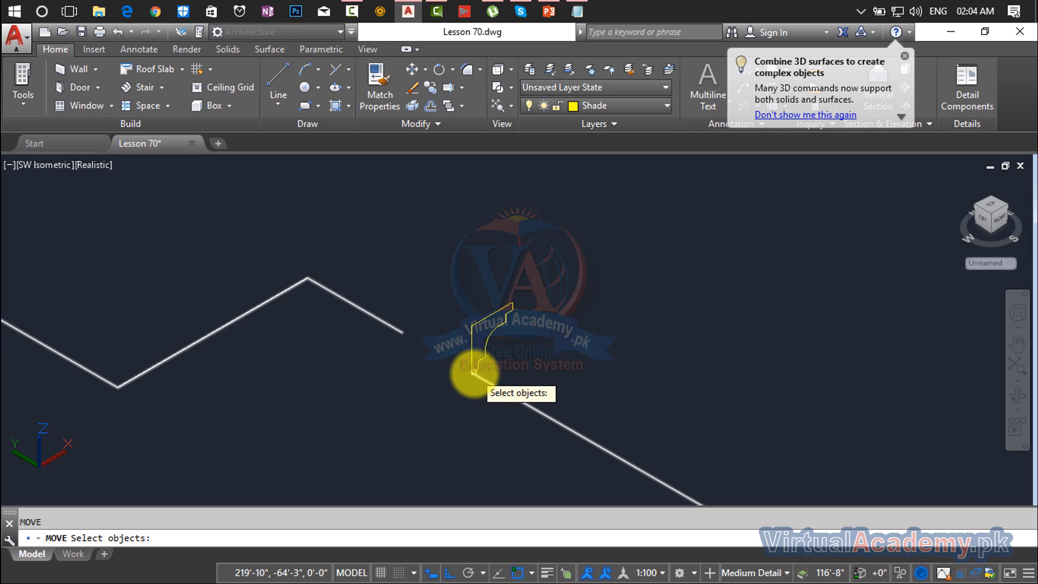
{"action": "key", "text": "Escape"}
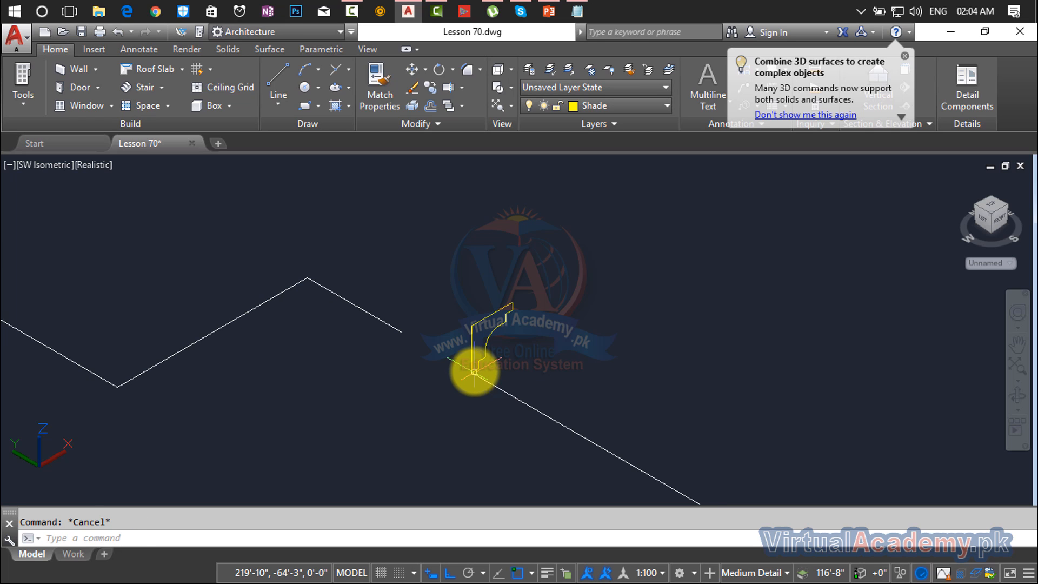
- Try to extrude the shade profile along the broken building outline as its path
{"action": "type", "text": "ext"}
{"action": "key", "text": "Return"}
{"action": "left_click", "coordinate": [481, 321]}
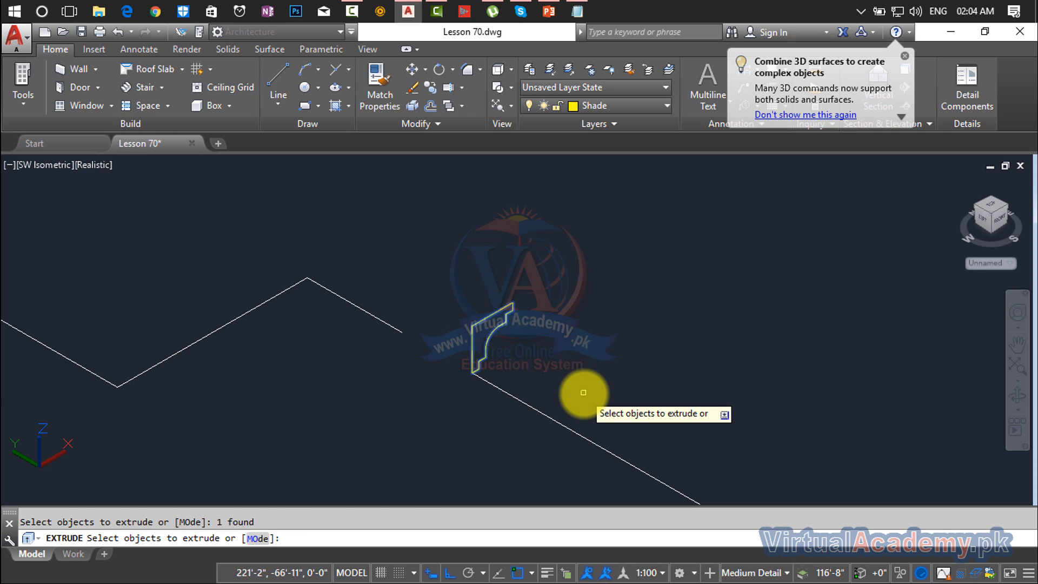
{"action": "key", "text": "Return"}
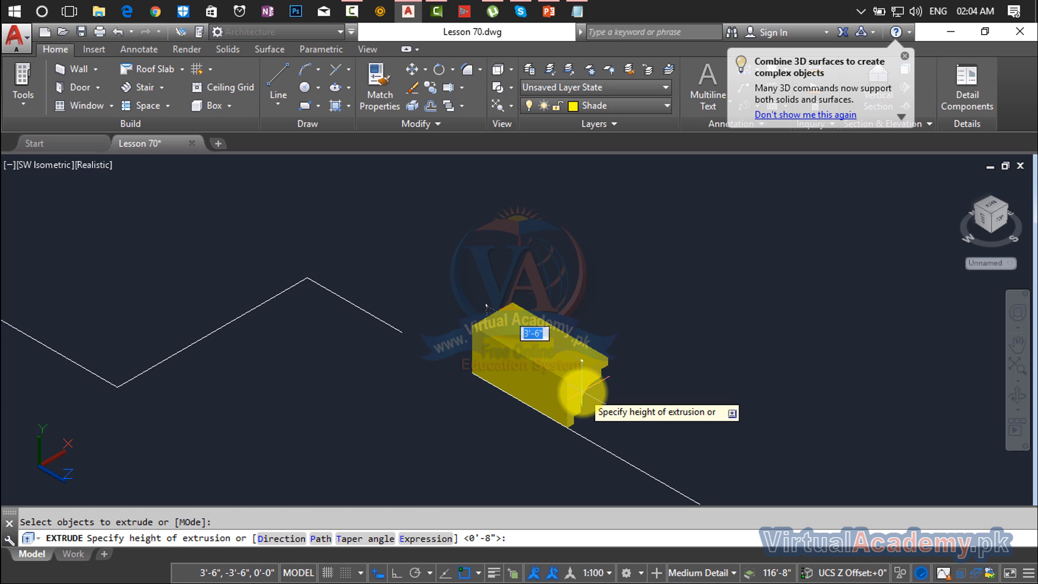
{"action": "type", "text": "p"}
{"action": "key", "text": "Return"}
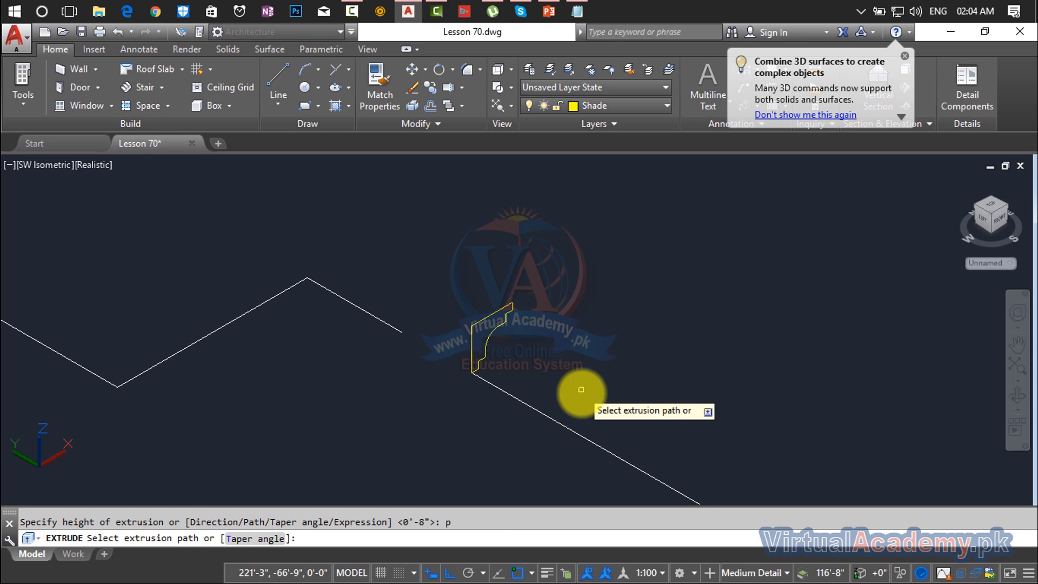
{"action": "left_click", "coordinate": [576, 435]}
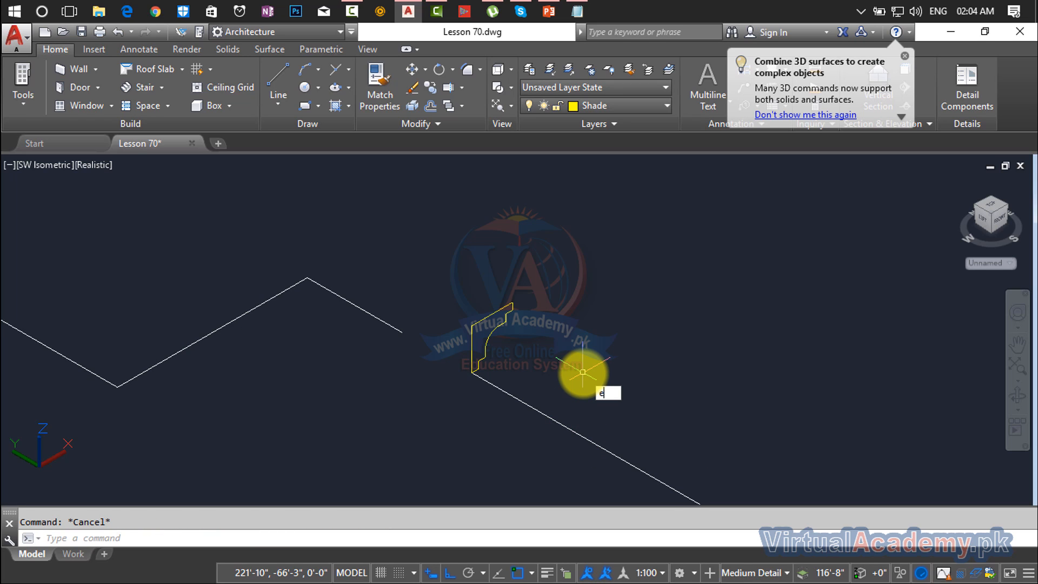
- Retry the path extrusion of the shade profile, picking the outline's long edge beside the profile as the path
{"action": "type", "text": "ex"}
{"action": "key", "text": "Return"}
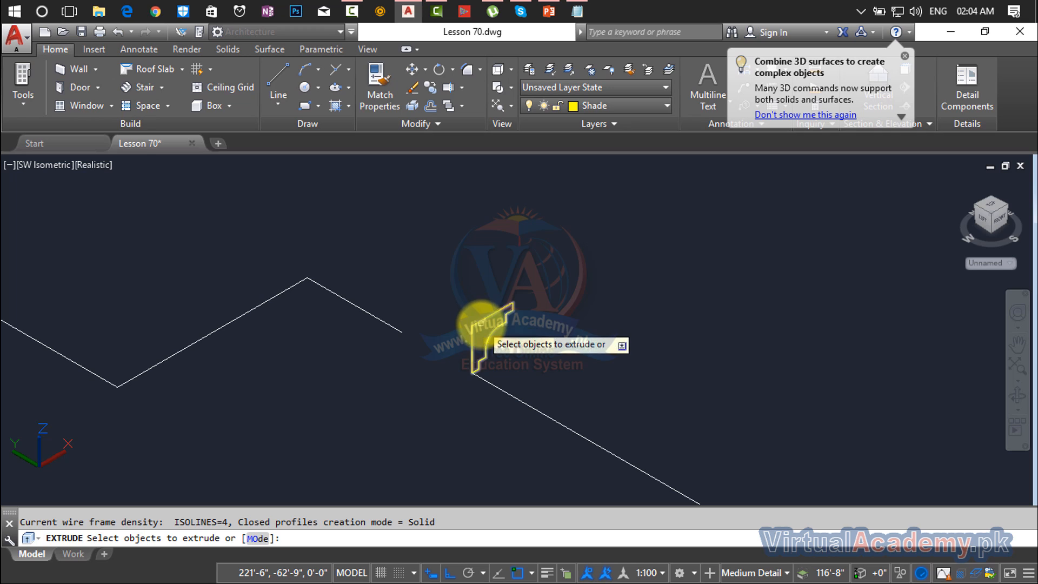
{"action": "left_click", "coordinate": [474, 325]}
{"action": "key", "text": "Return"}
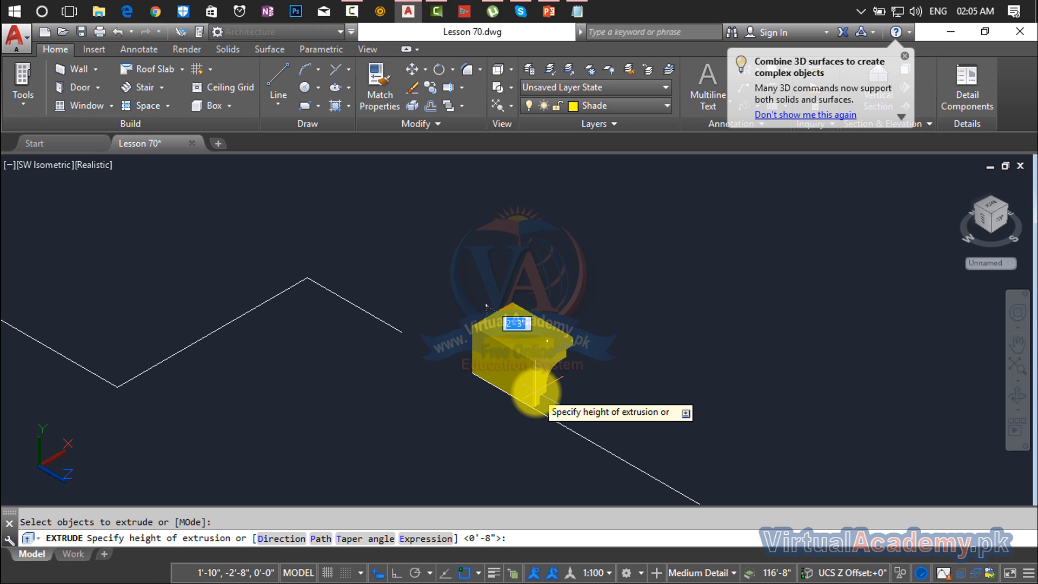
{"action": "type", "text": "p"}
{"action": "key", "text": "Return"}
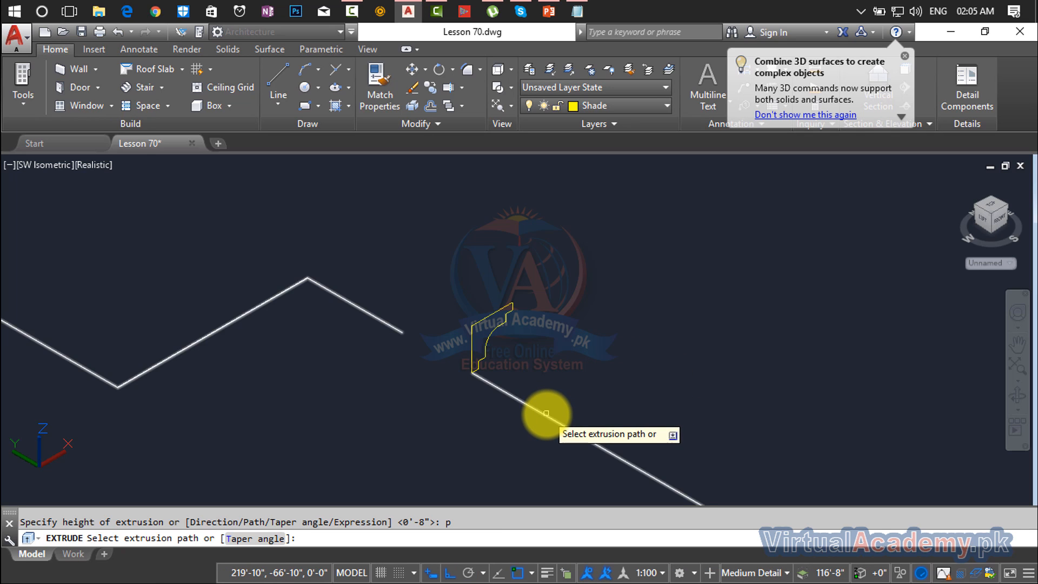
{"action": "left_click", "coordinate": [545, 413]}
{"action": "scroll", "coordinate": [551, 382], "scroll_direction": "down", "scroll_amount": 10}
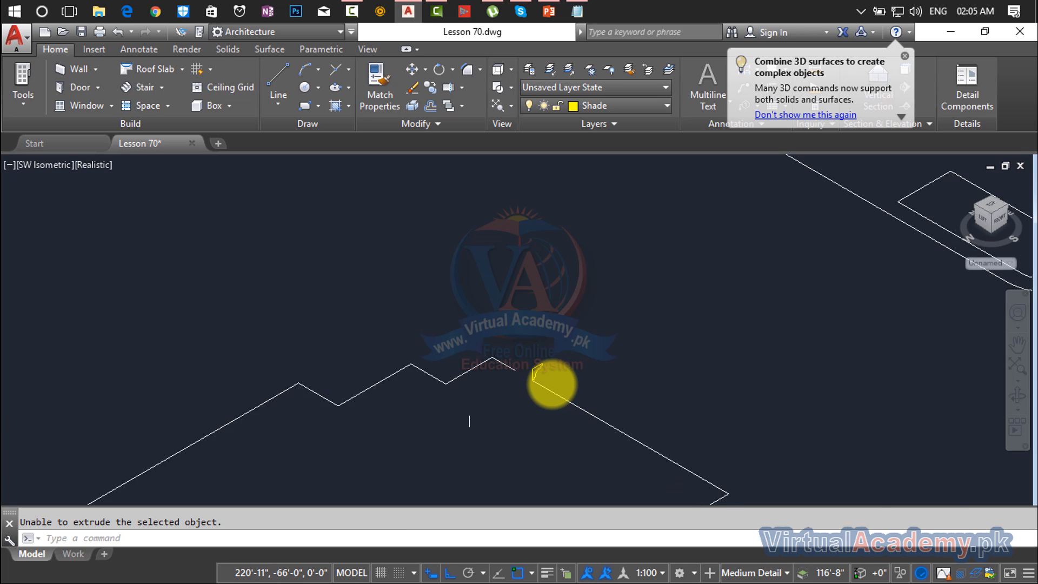
- Erase the stray short vertical line inside the building outline
{"action": "middle_click_drag", "start_coordinate": [551, 383], "coordinate": [556, 276]}
{"action": "scroll", "coordinate": [548, 291], "scroll_direction": "up", "scroll_amount": 3}
{"action": "scroll", "coordinate": [540, 303], "scroll_direction": "up", "scroll_amount": 3}
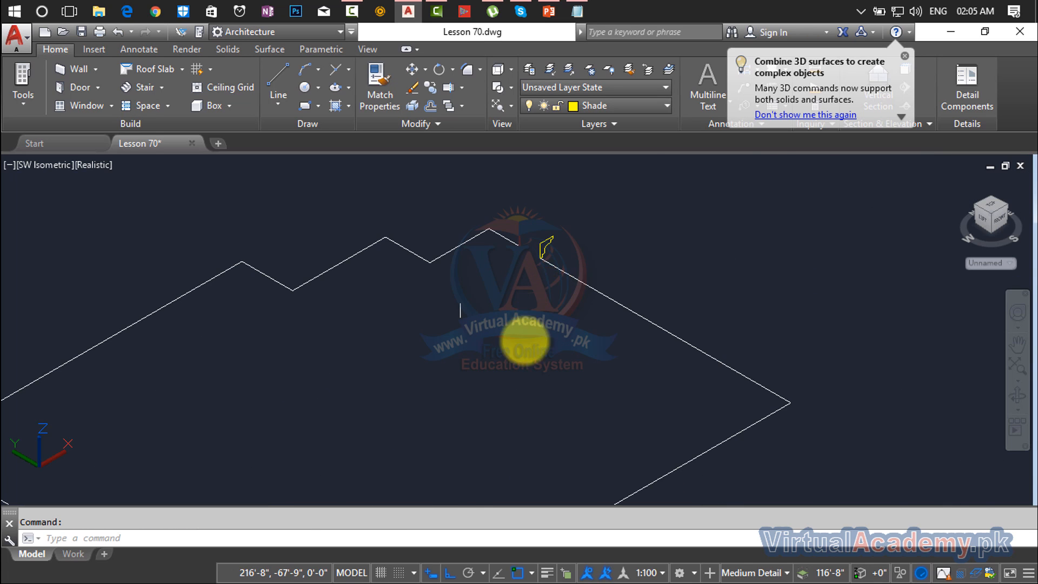
{"action": "left_click", "coordinate": [489, 336]}
{"action": "left_click", "coordinate": [424, 398]}
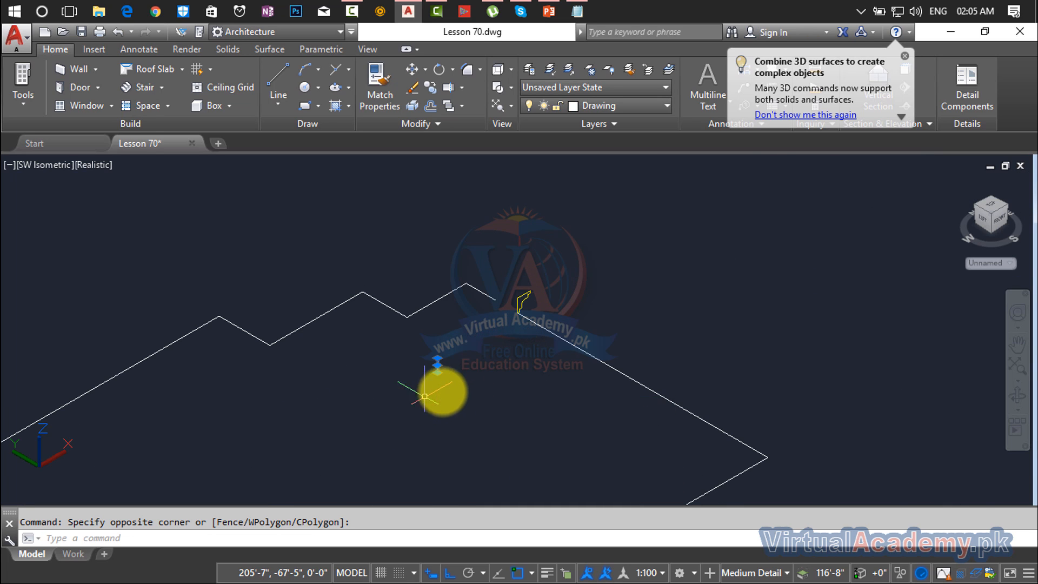
{"action": "key", "text": "Delete"}
- Select the building outline and check that it is one connected polyline around its full extent
{"action": "left_click", "coordinate": [586, 351]}
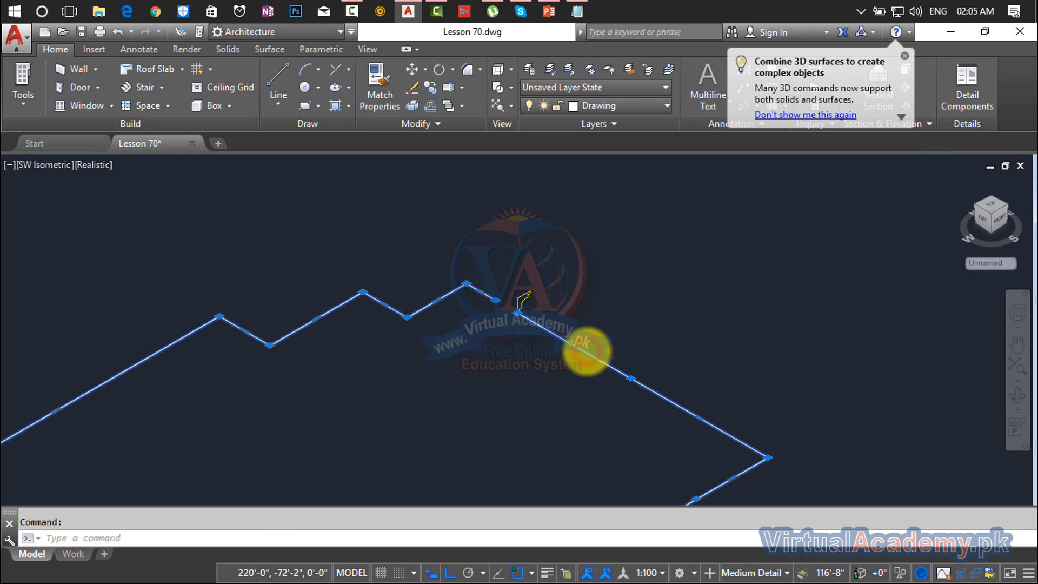
{"action": "scroll", "coordinate": [586, 351], "scroll_direction": "down", "scroll_amount": 3}
{"action": "scroll", "coordinate": [585, 351], "scroll_direction": "down", "scroll_amount": 3}
{"action": "scroll", "coordinate": [580, 324], "scroll_direction": "up", "scroll_amount": 6}
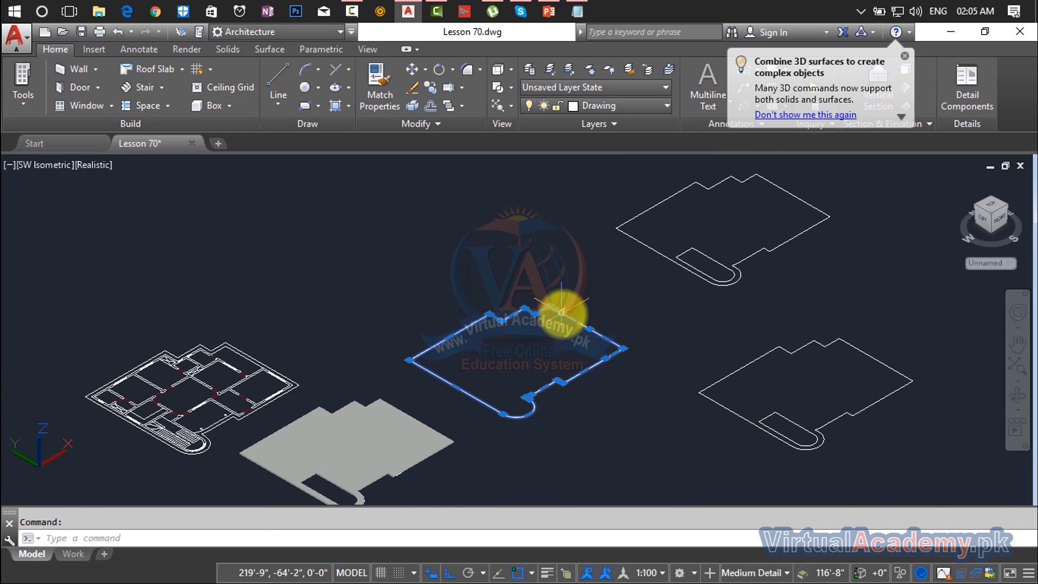
{"action": "scroll", "coordinate": [567, 309], "scroll_direction": "up", "scroll_amount": 2}
{"action": "key", "text": "Escape"}
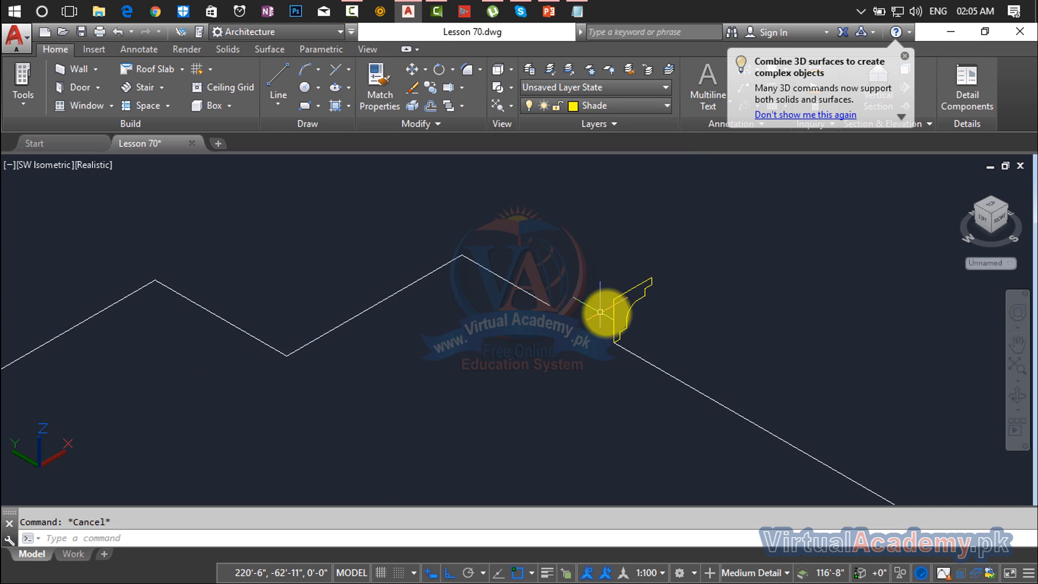
- Move the shade profile by its lower inner corner onto the outline's open end on the other side of the gap
{"action": "type", "text": "m"}
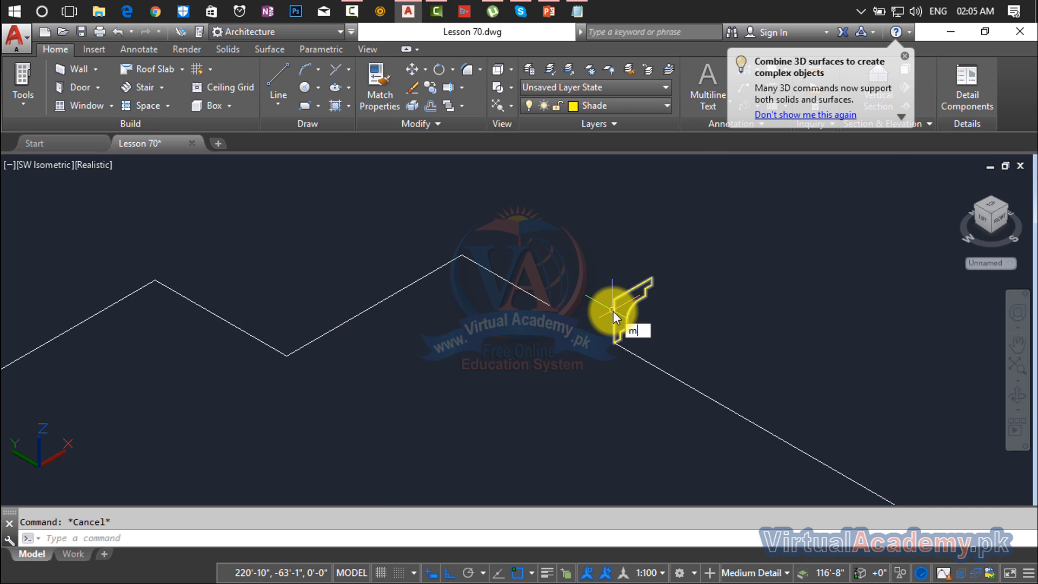
{"action": "left_click", "coordinate": [613, 310]}
{"action": "key", "text": "Return"}
{"action": "scroll", "coordinate": [611, 340], "scroll_direction": "up", "scroll_amount": 4}
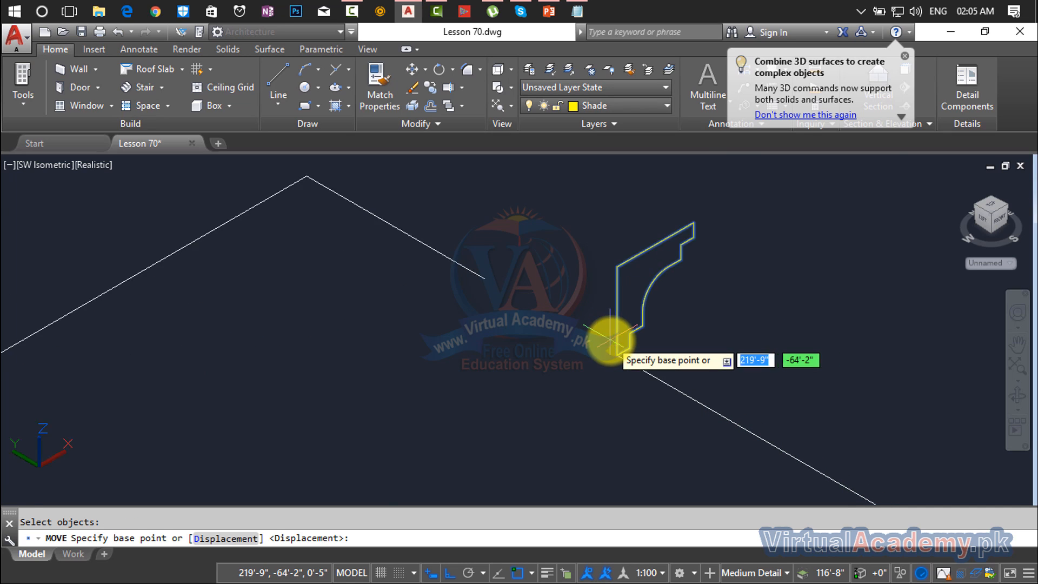
{"action": "left_click", "coordinate": [623, 372]}
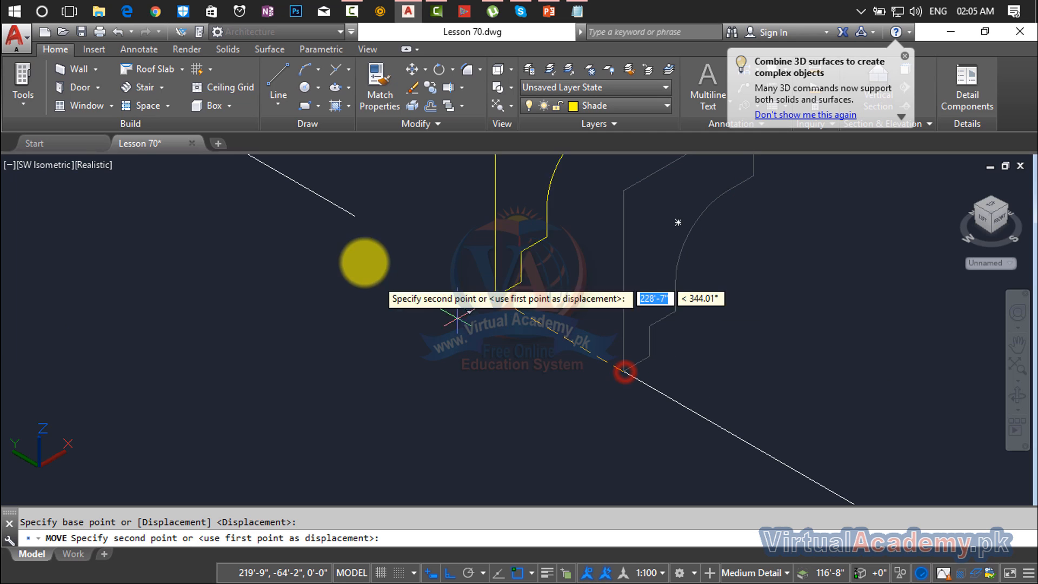
{"action": "left_click", "coordinate": [355, 218]}
- Extrude the shade profile with the Path option along the building outline, picking the short segment beside the profile
{"action": "scroll", "coordinate": [378, 243], "scroll_direction": "down", "scroll_amount": 3}
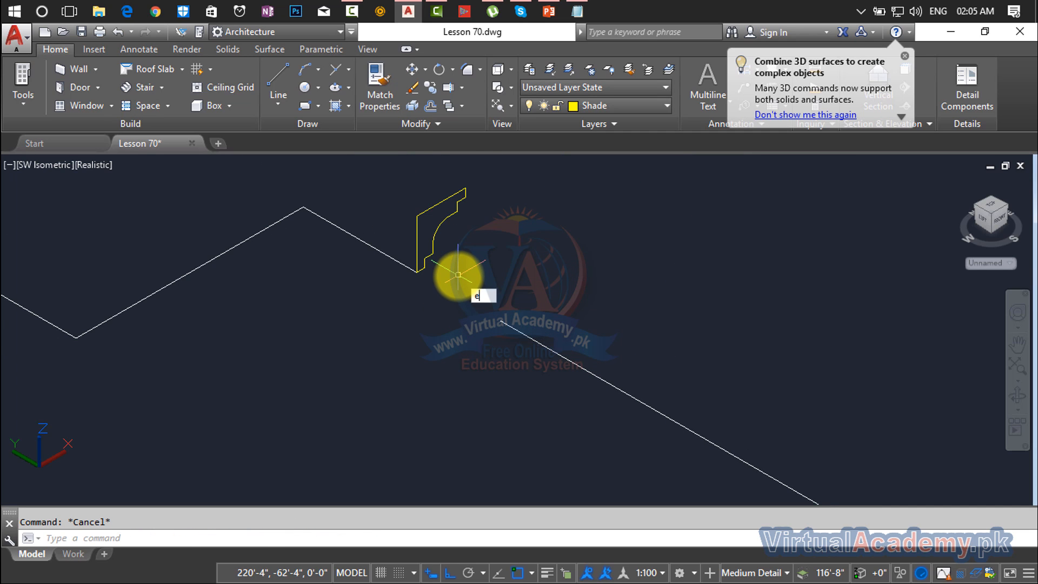
{"action": "key", "text": "Return"}
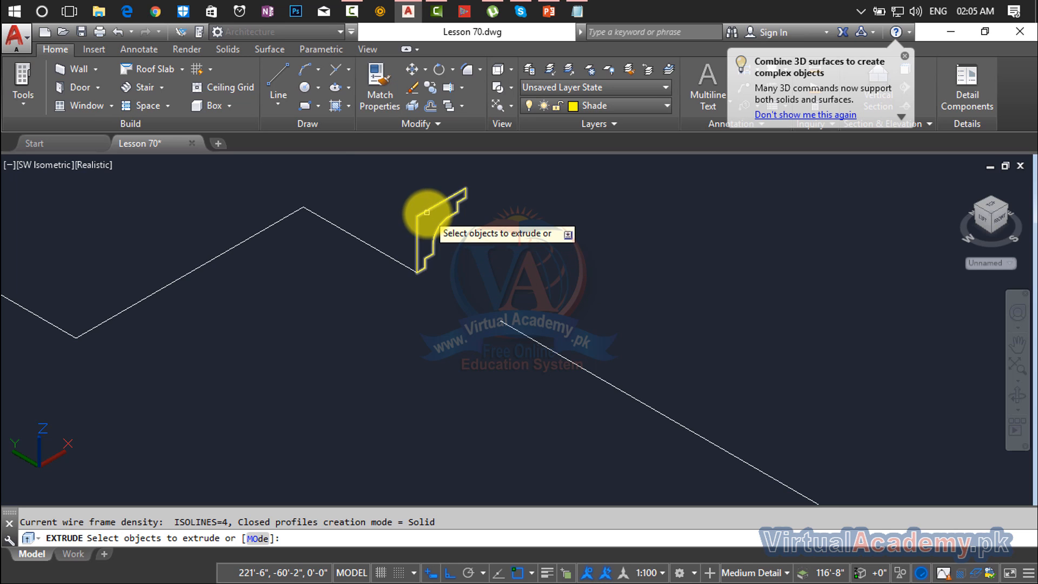
{"action": "left_click", "coordinate": [427, 212]}
{"action": "key", "text": "Return"}
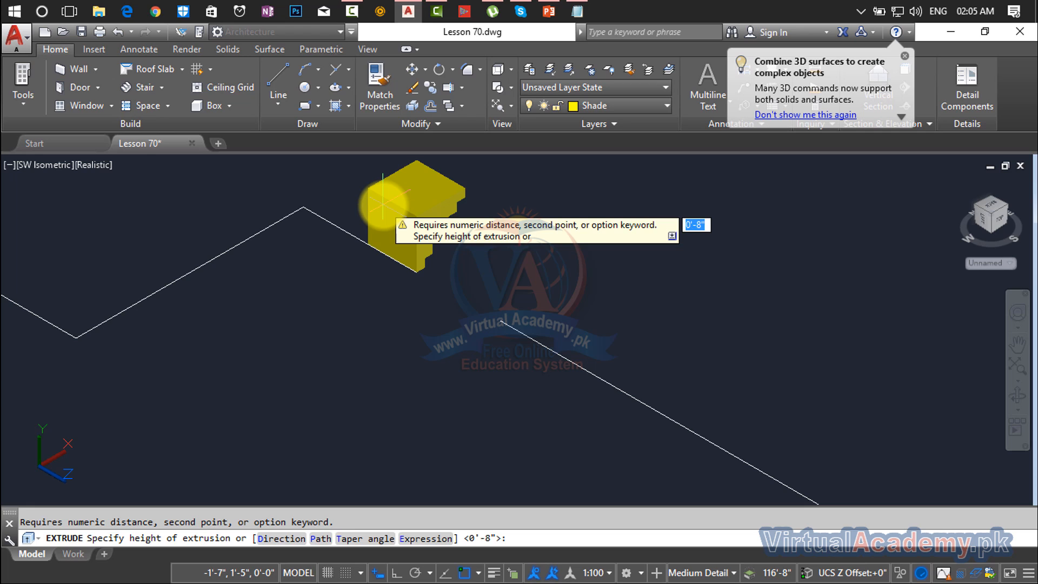
{"action": "key", "text": "Return"}
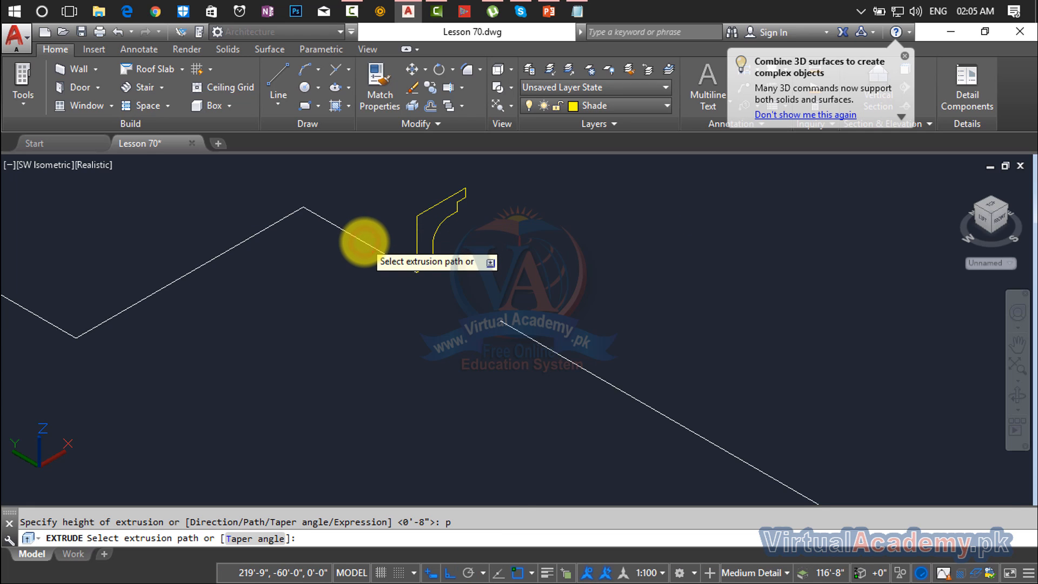
{"action": "left_click", "coordinate": [363, 241]}
{"action": "scroll", "coordinate": [435, 314], "scroll_direction": "down", "scroll_amount": 2}
{"action": "scroll", "coordinate": [432, 324], "scroll_direction": "up", "scroll_amount": 4}
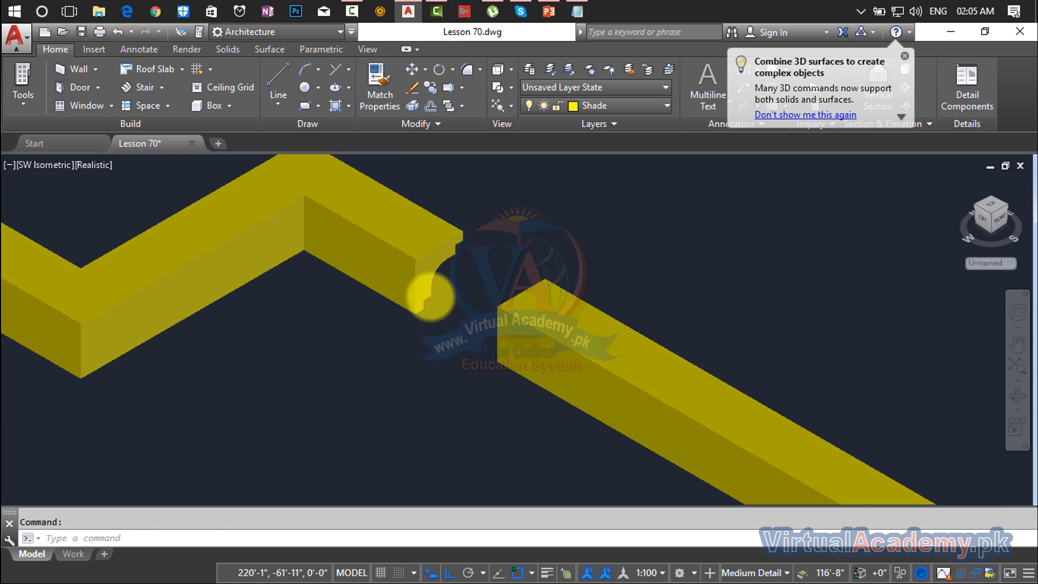
{"action": "scroll", "coordinate": [416, 251], "scroll_direction": "up", "scroll_amount": 5}
{"action": "scroll", "coordinate": [439, 243], "scroll_direction": "down", "scroll_amount": 4}
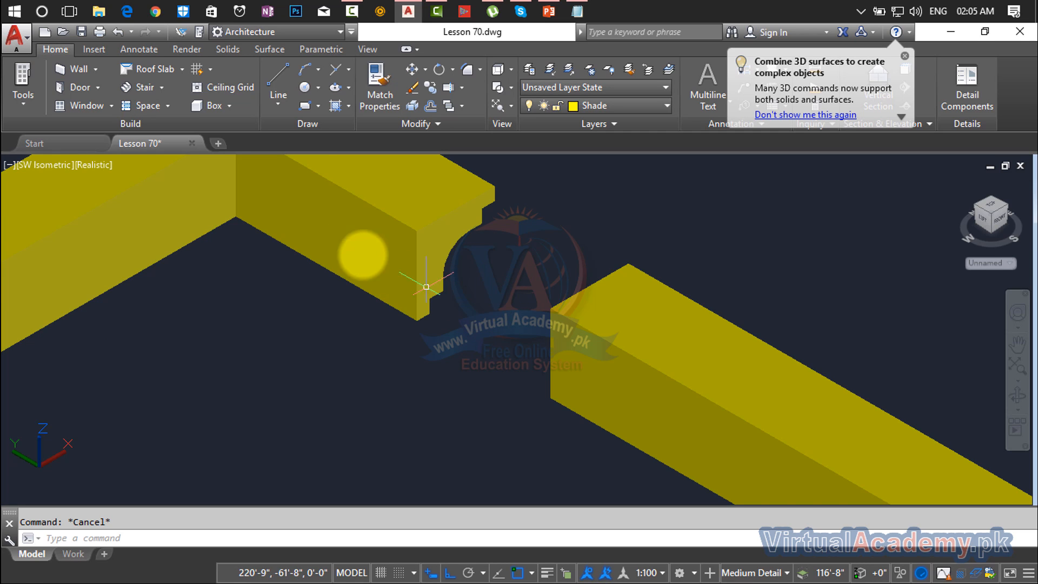
- Close the gap in the shade by extruding its profiled end face up to the matching corner of the opposite end, with a 0 taper angle
{"action": "left_click", "coordinate": [314, 164]}
{"action": "left_click", "coordinate": [236, 53]}
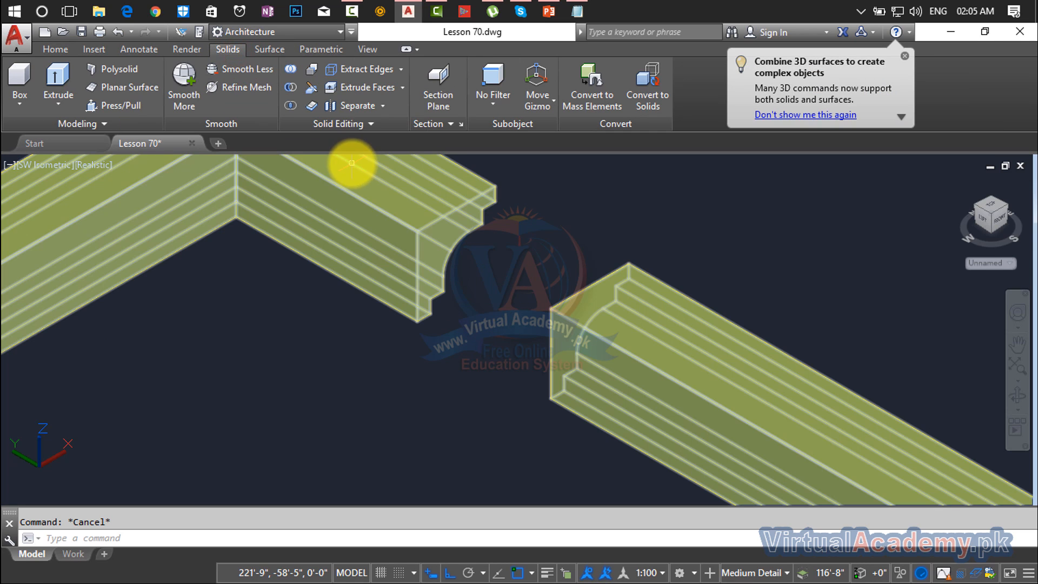
{"action": "key", "text": "Escape"}
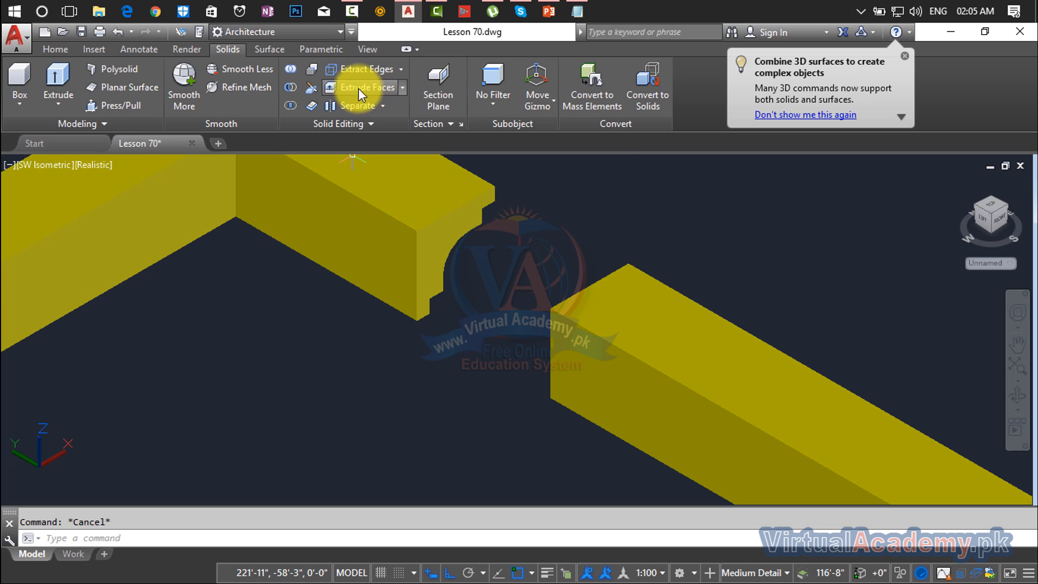
{"action": "left_click", "coordinate": [375, 85]}
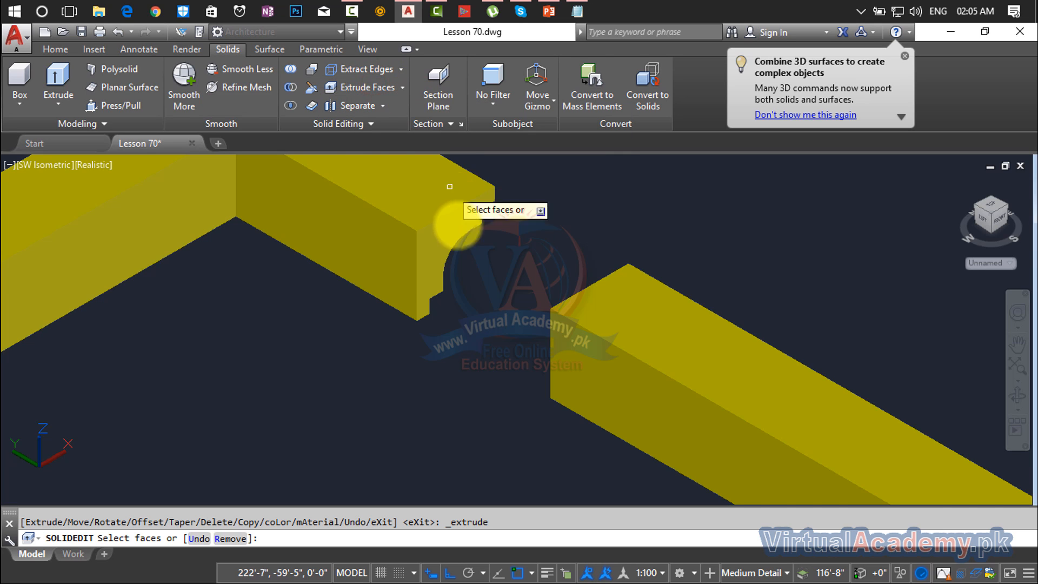
{"action": "left_click", "coordinate": [444, 236]}
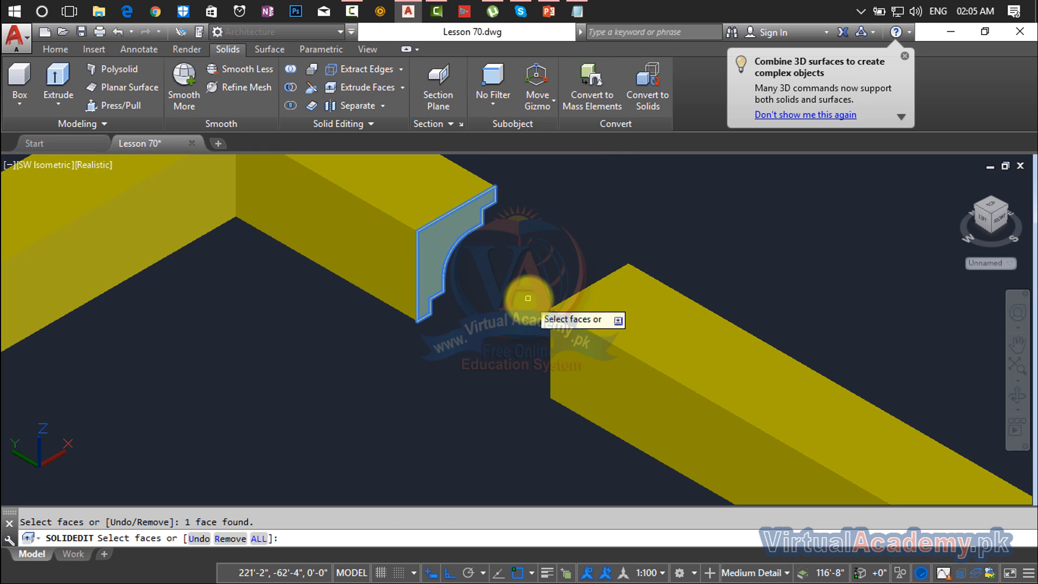
{"action": "right_click", "coordinate": [519, 256]}
{"action": "left_click", "coordinate": [523, 263]}
{"action": "scroll", "coordinate": [398, 222], "scroll_direction": "up", "scroll_amount": 3}
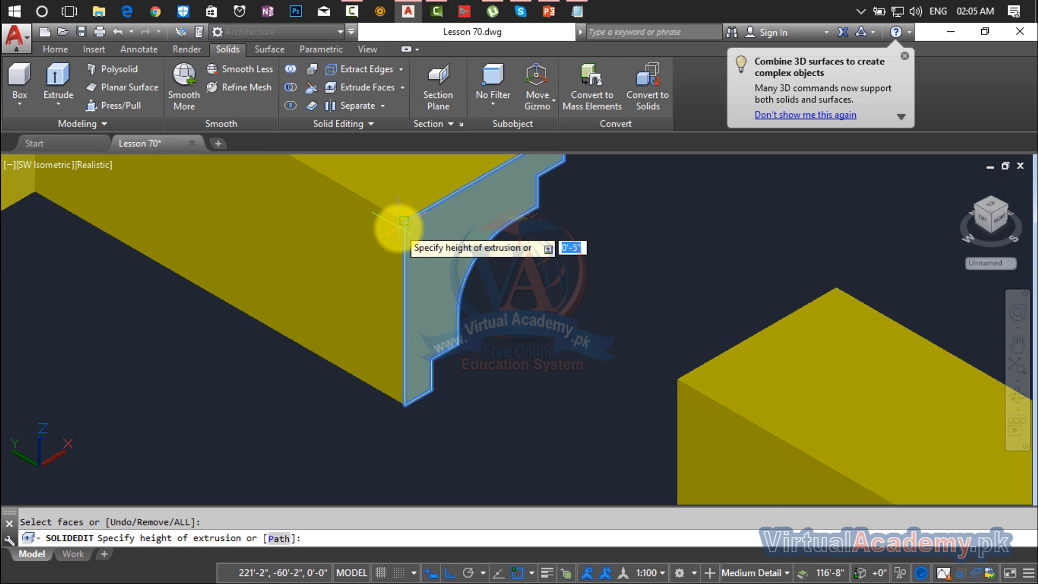
{"action": "left_click", "coordinate": [404, 221]}
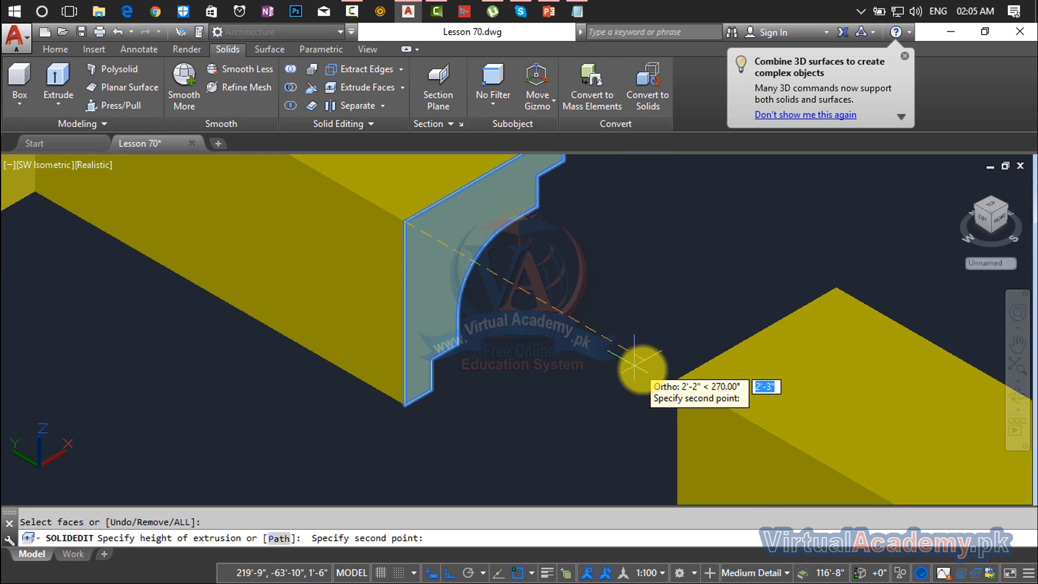
{"action": "left_click", "coordinate": [678, 380]}
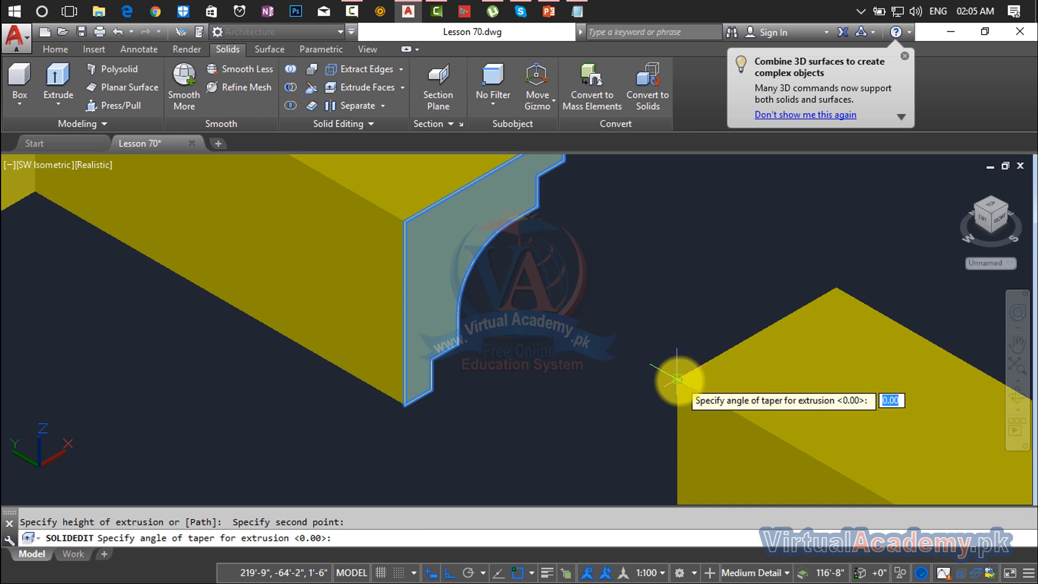
{"action": "key", "text": "Return"}
{"action": "key", "text": "Return"}
{"action": "key", "text": "Return"}
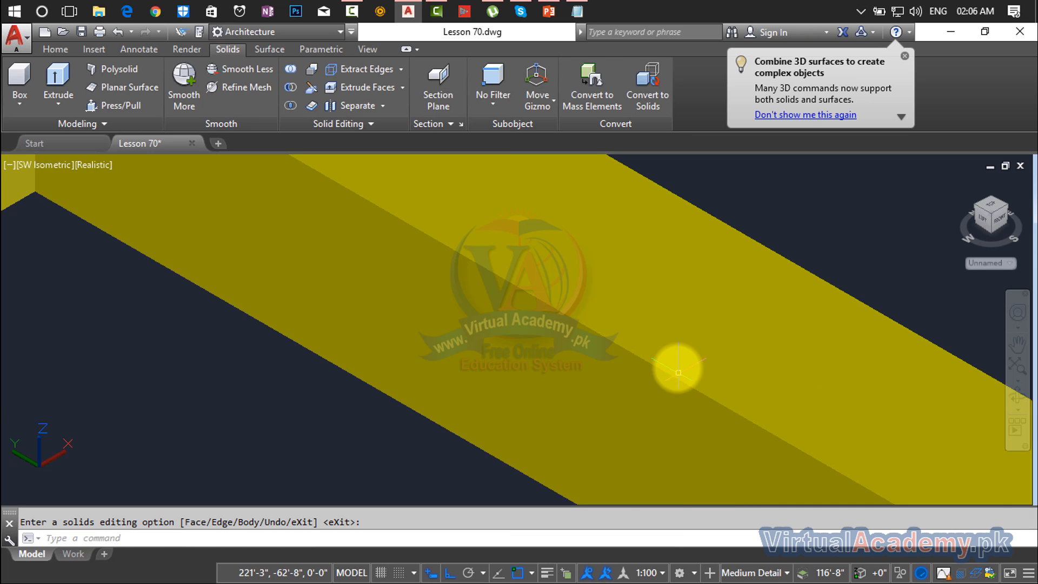
{"action": "scroll", "coordinate": [679, 373], "scroll_direction": "down", "scroll_amount": 10}
{"action": "middle_click_drag", "start_coordinate": [676, 364], "coordinate": [630, 252]}
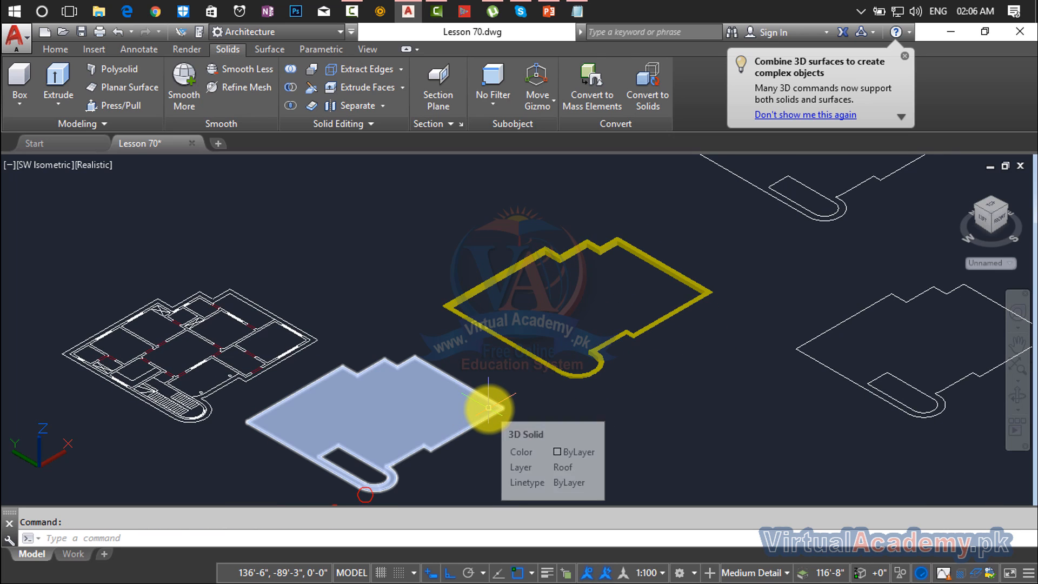
- Move the shade solid by its lower inner corner onto the matching top corner of the roof slab, with Ortho off
{"action": "scroll", "coordinate": [683, 304], "scroll_direction": "up", "scroll_amount": 6}
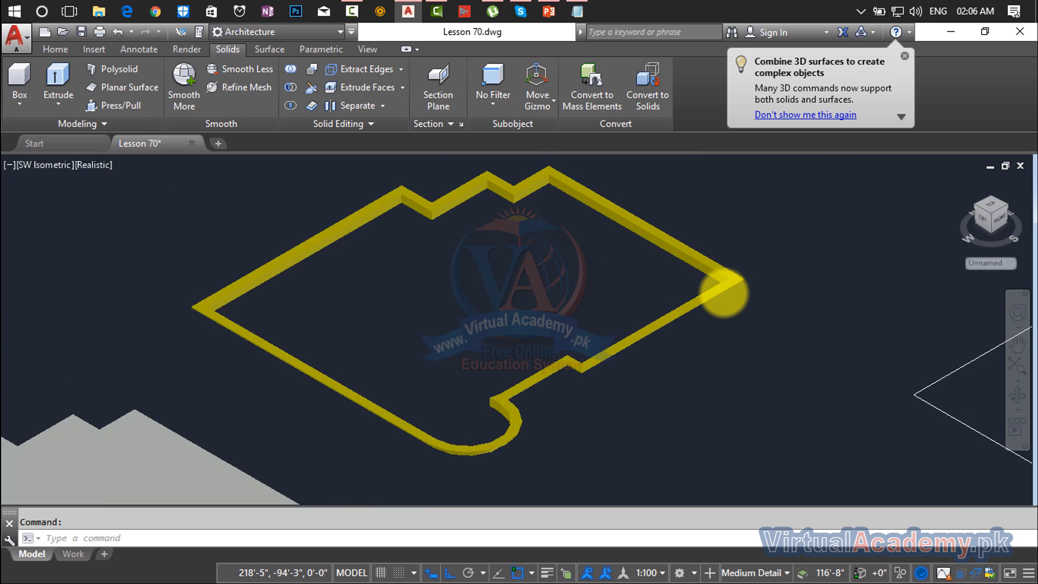
{"action": "scroll", "coordinate": [634, 343], "scroll_direction": "down", "scroll_amount": 6}
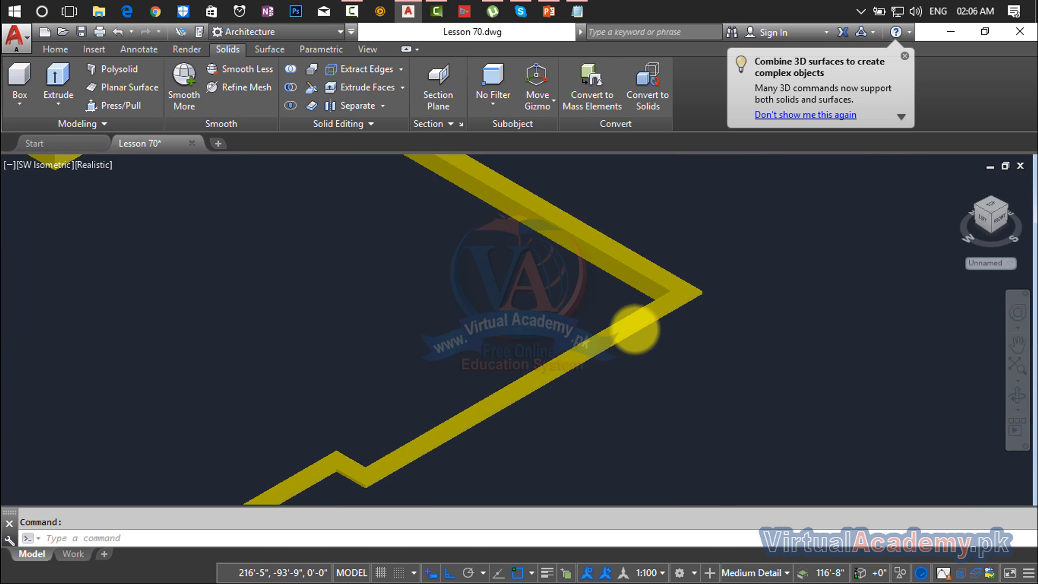
{"action": "scroll", "coordinate": [603, 292], "scroll_direction": "up", "scroll_amount": 4}
{"action": "scroll", "coordinate": [480, 264], "scroll_direction": "up", "scroll_amount": 8}
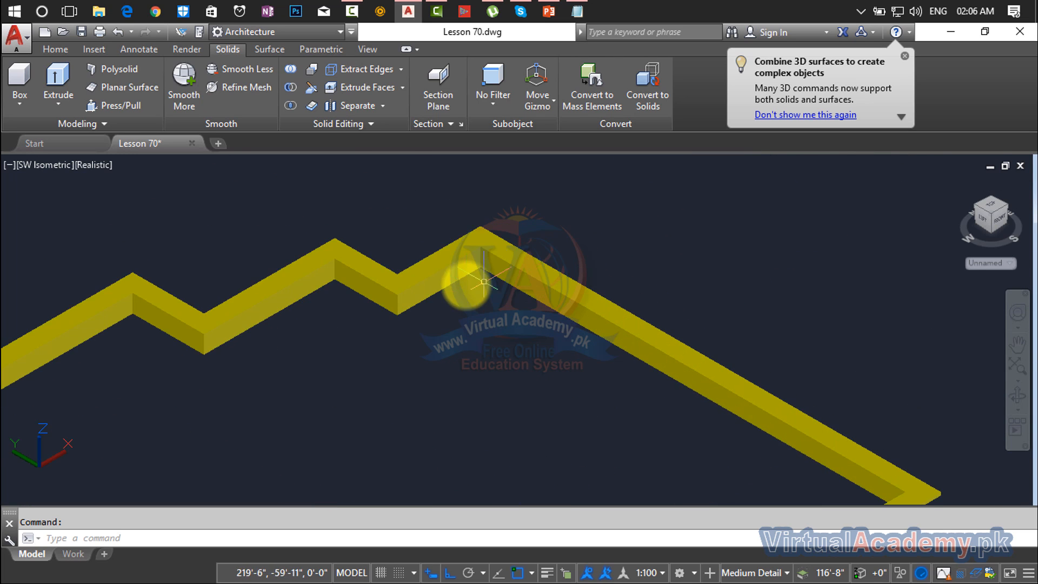
{"action": "scroll", "coordinate": [497, 338], "scroll_direction": "up", "scroll_amount": 4}
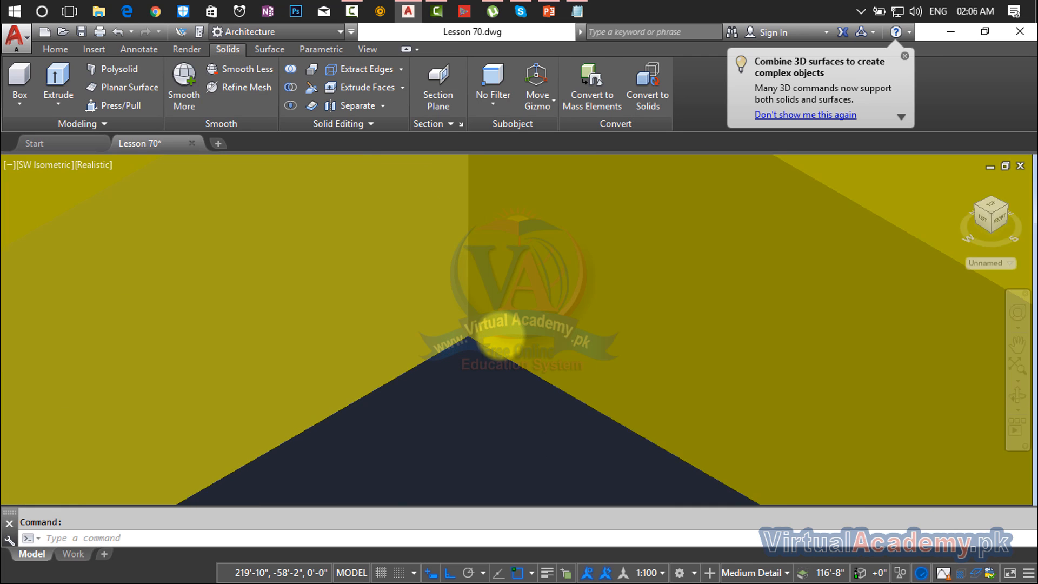
{"action": "left_click", "coordinate": [474, 340]}
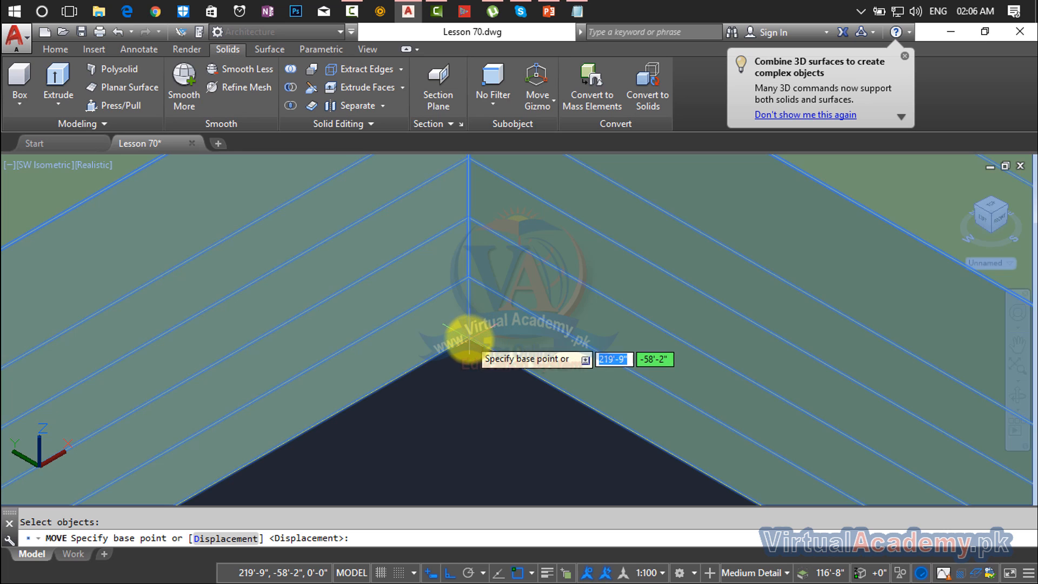
{"action": "scroll", "coordinate": [468, 337], "scroll_direction": "up", "scroll_amount": 3}
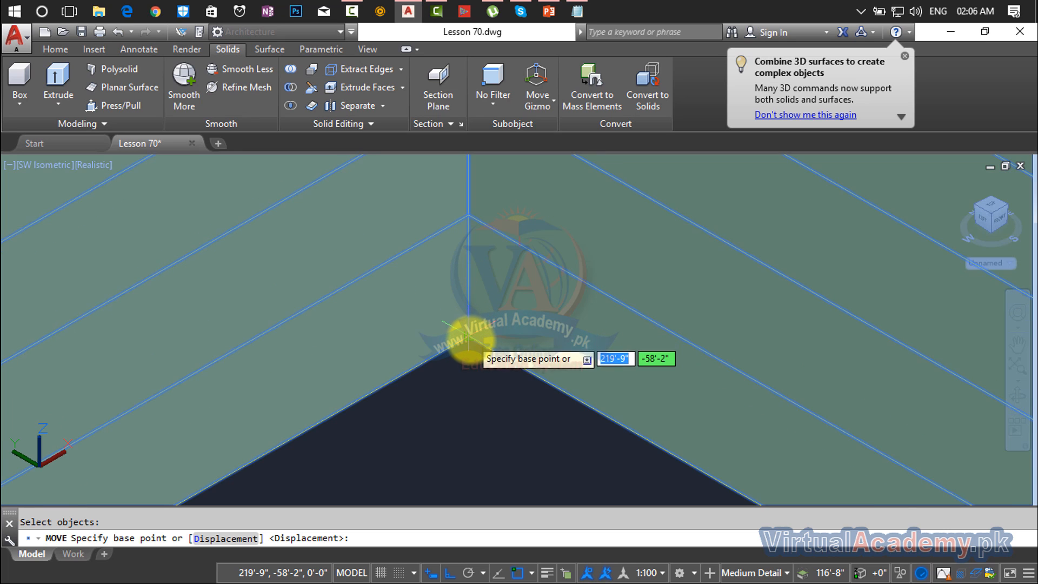
{"action": "left_click", "coordinate": [468, 337]}
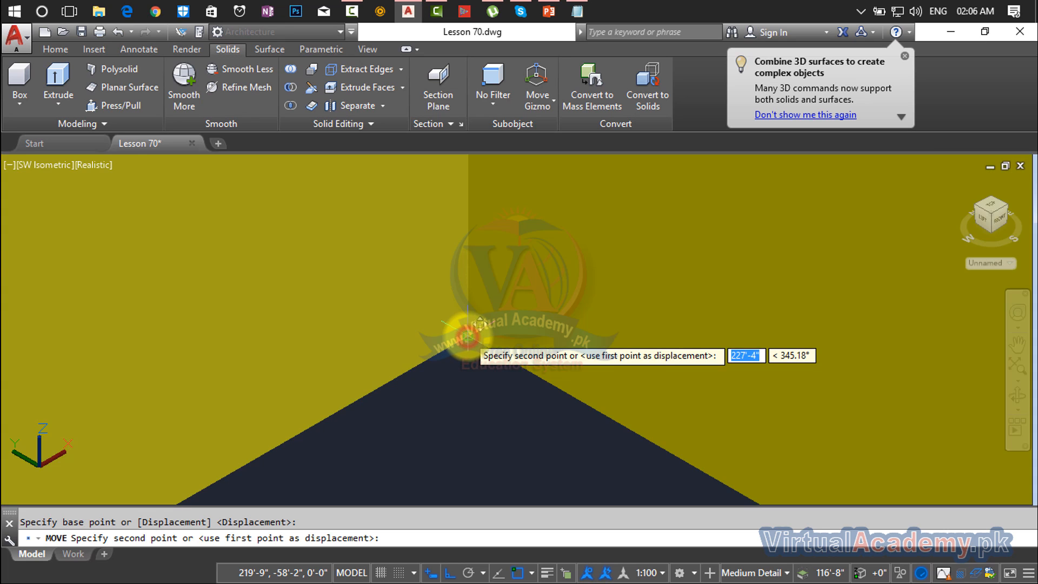
{"action": "scroll", "coordinate": [468, 336], "scroll_direction": "down", "scroll_amount": 6}
{"action": "middle_click_drag", "start_coordinate": [475, 318], "coordinate": [638, 285]}
{"action": "scroll", "coordinate": [446, 399], "scroll_direction": "up", "scroll_amount": 8}
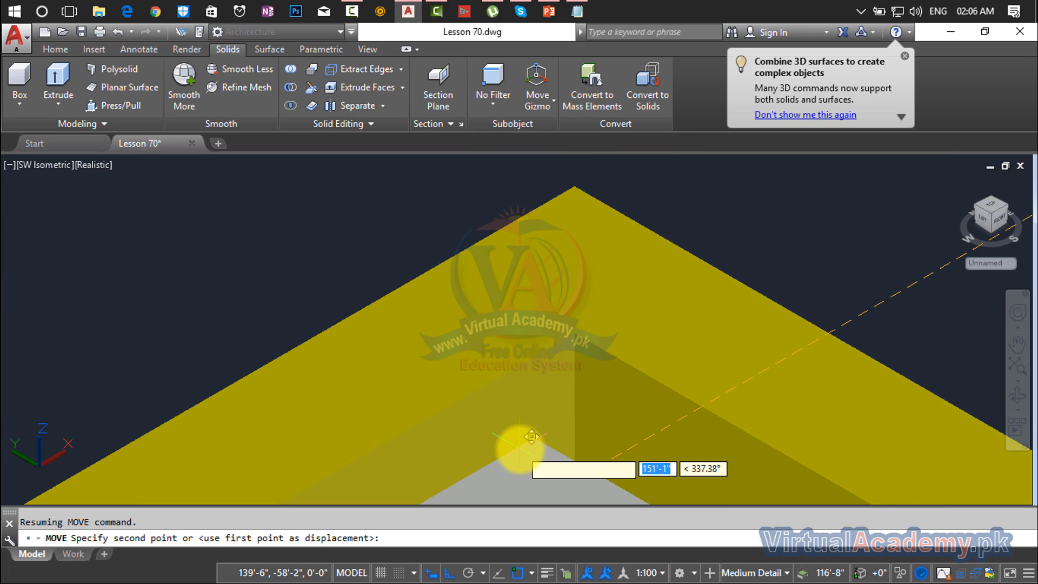
{"action": "key", "text": "F8"}
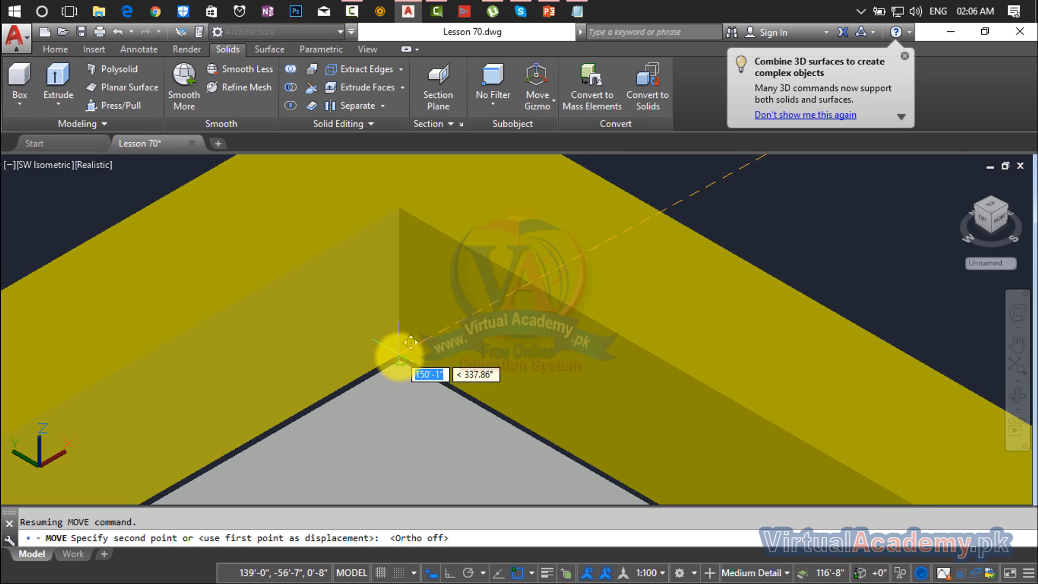
{"action": "left_click", "coordinate": [399, 359]}
{"action": "scroll", "coordinate": [447, 431], "scroll_direction": "down", "scroll_amount": 8}
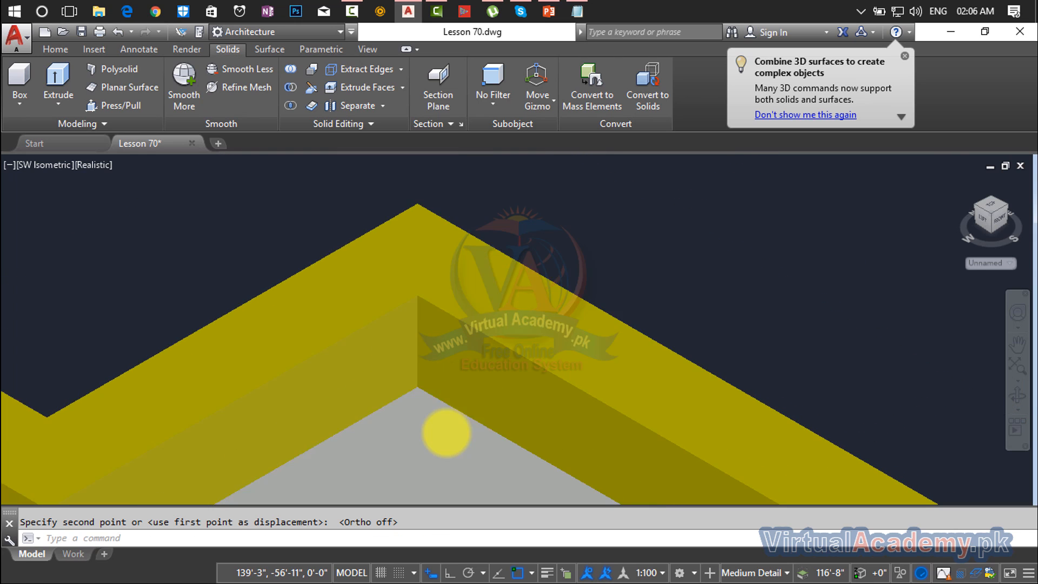
- Examine how the shade sits on the roof slab around the stairwell opening and along the outer edges
{"action": "middle_click_drag", "start_coordinate": [447, 430], "coordinate": [791, 164]}
{"action": "scroll", "coordinate": [459, 399], "scroll_direction": "down", "scroll_amount": 5}
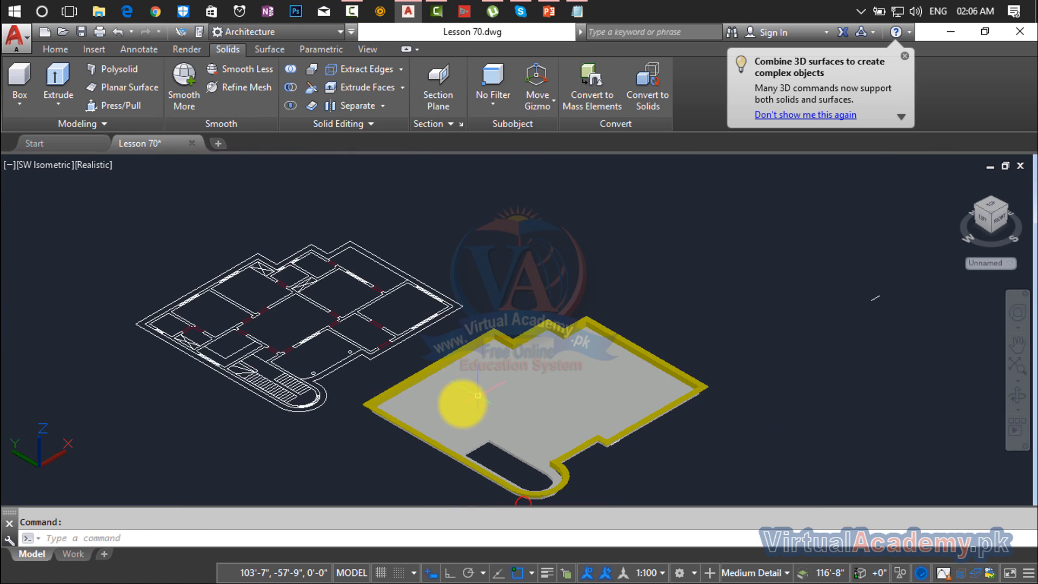
{"action": "scroll", "coordinate": [439, 359], "scroll_direction": "up", "scroll_amount": 7}
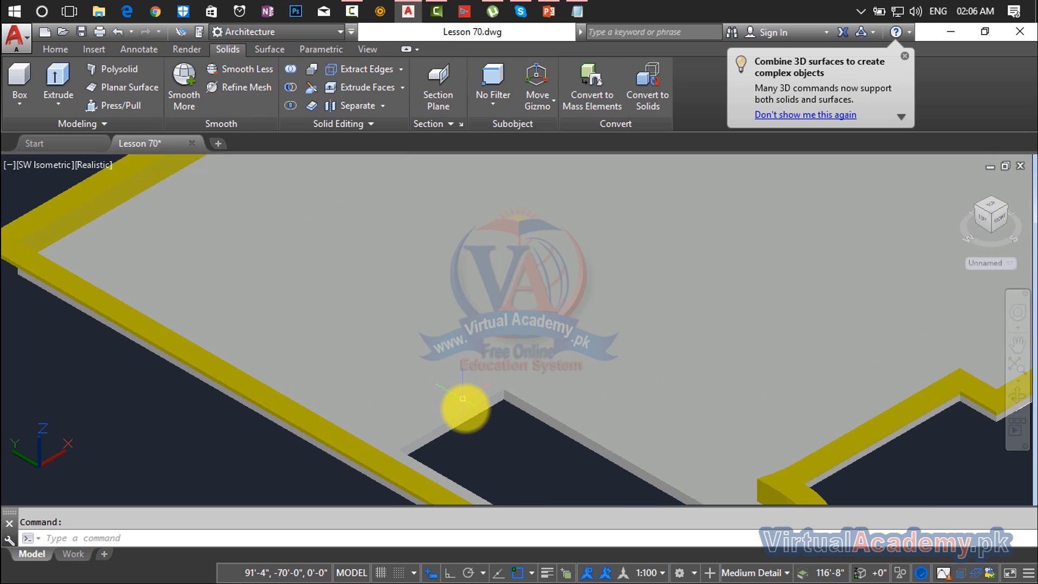
{"action": "scroll", "coordinate": [470, 403], "scroll_direction": "down", "scroll_amount": 2}
{"action": "middle_click_drag", "start_coordinate": [480, 407], "coordinate": [485, 385], "text": "shift"}
{"action": "scroll", "coordinate": [547, 357], "scroll_direction": "down", "scroll_amount": 8}
{"action": "scroll", "coordinate": [488, 364], "scroll_direction": "up", "scroll_amount": 3}
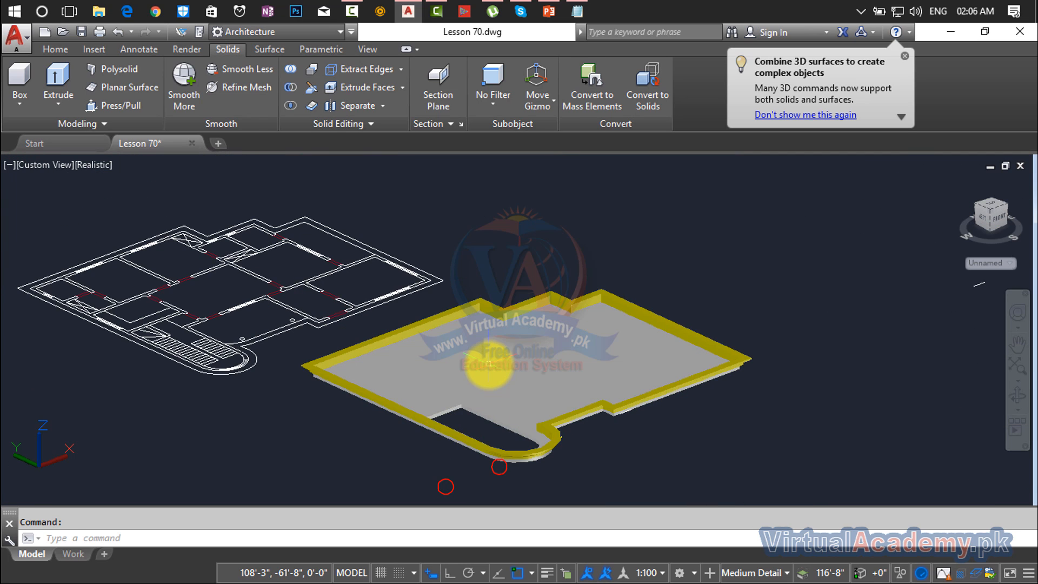
{"action": "scroll", "coordinate": [500, 357], "scroll_direction": "up", "scroll_amount": 3}
{"action": "scroll", "coordinate": [651, 331], "scroll_direction": "down", "scroll_amount": 2}
- Move the roof slab and shade together by the slab's bottom corner onto the matching corner of the floor plan's outermost outline
{"action": "middle_click_drag", "start_coordinate": [643, 342], "coordinate": [455, 373]}
{"action": "scroll", "coordinate": [624, 369], "scroll_direction": "up", "scroll_amount": 6}
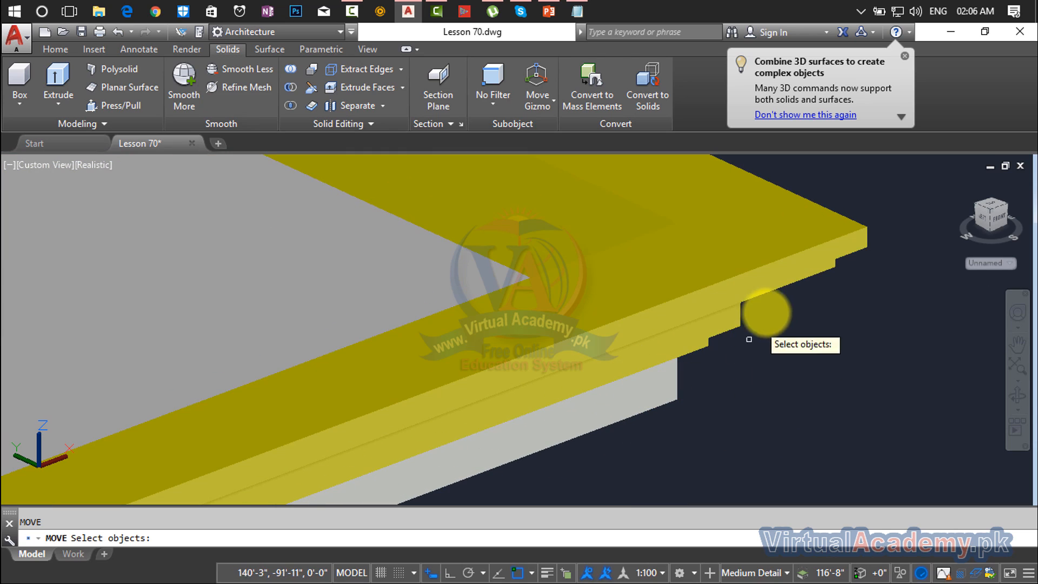
{"action": "left_click", "coordinate": [838, 193]}
{"action": "left_click", "coordinate": [639, 436]}
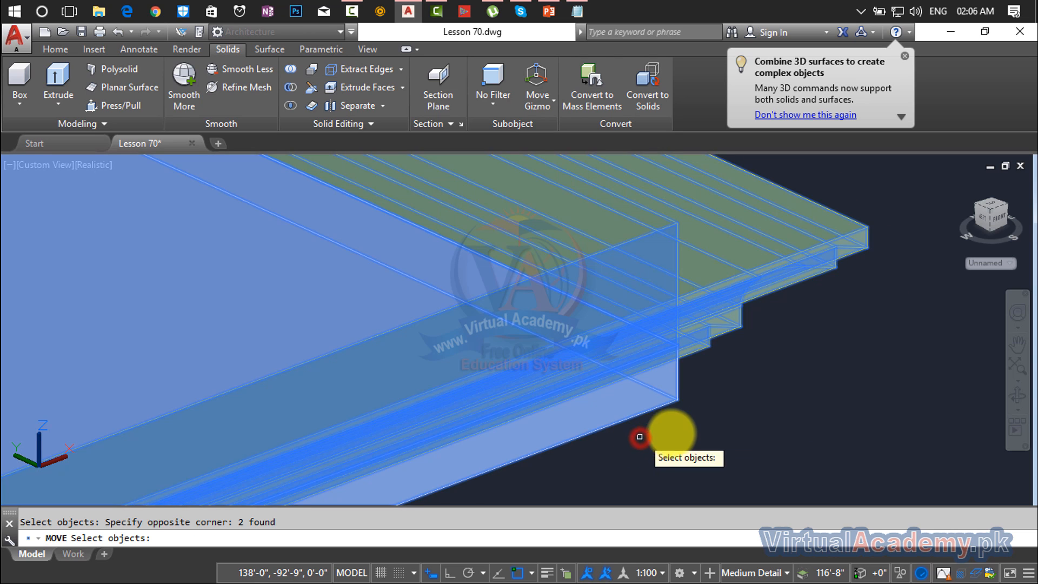
{"action": "key", "text": "Return"}
{"action": "scroll", "coordinate": [671, 407], "scroll_direction": "up", "scroll_amount": 3}
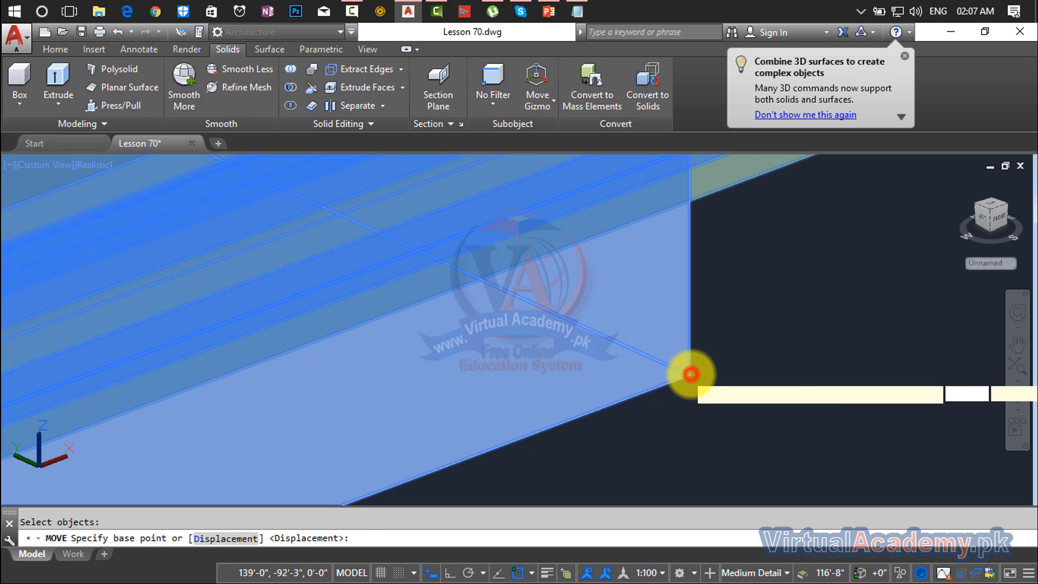
{"action": "left_click", "coordinate": [691, 373]}
{"action": "scroll", "coordinate": [664, 373], "scroll_direction": "down", "scroll_amount": 8}
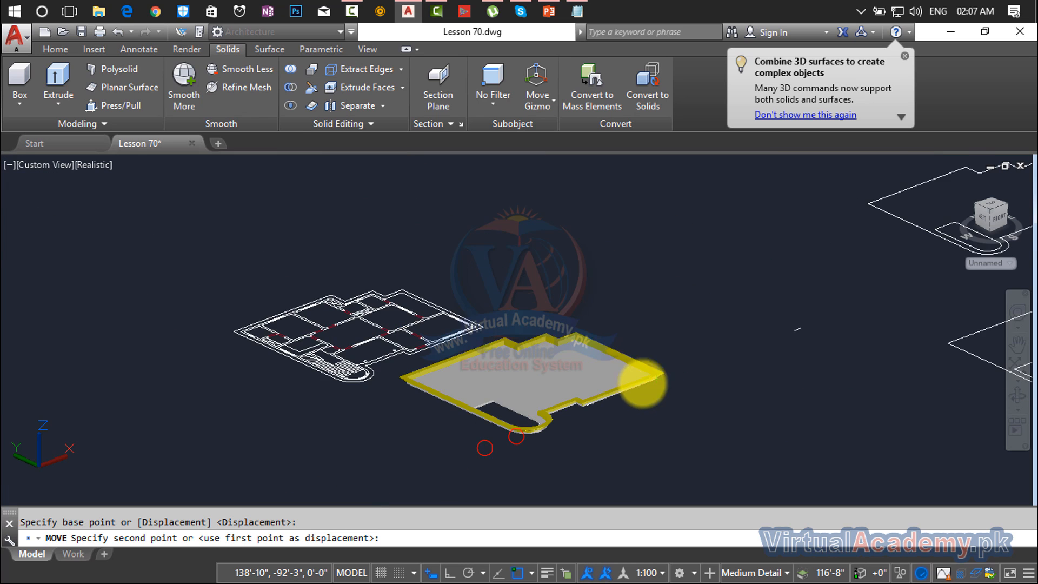
{"action": "middle_click_drag", "start_coordinate": [643, 381], "coordinate": [454, 301]}
{"action": "middle_click_drag", "start_coordinate": [600, 365], "coordinate": [750, 437]}
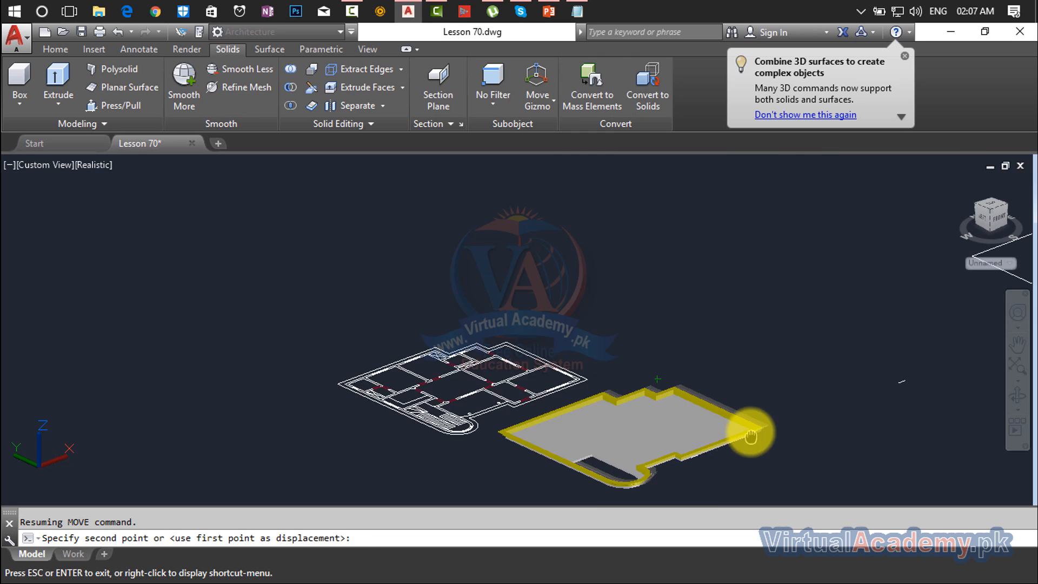
{"action": "scroll", "coordinate": [573, 373], "scroll_direction": "up", "scroll_amount": 6}
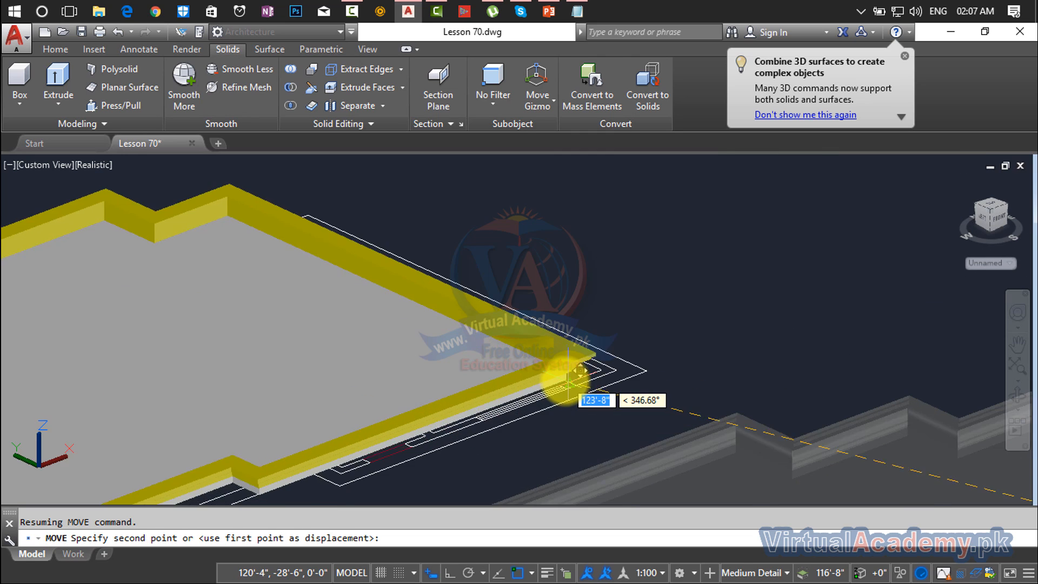
{"action": "scroll", "coordinate": [569, 385], "scroll_direction": "up", "scroll_amount": 5}
{"action": "middle_click_drag", "start_coordinate": [499, 360], "coordinate": [405, 387]}
{"action": "scroll", "coordinate": [487, 382], "scroll_direction": "down", "scroll_amount": 5}
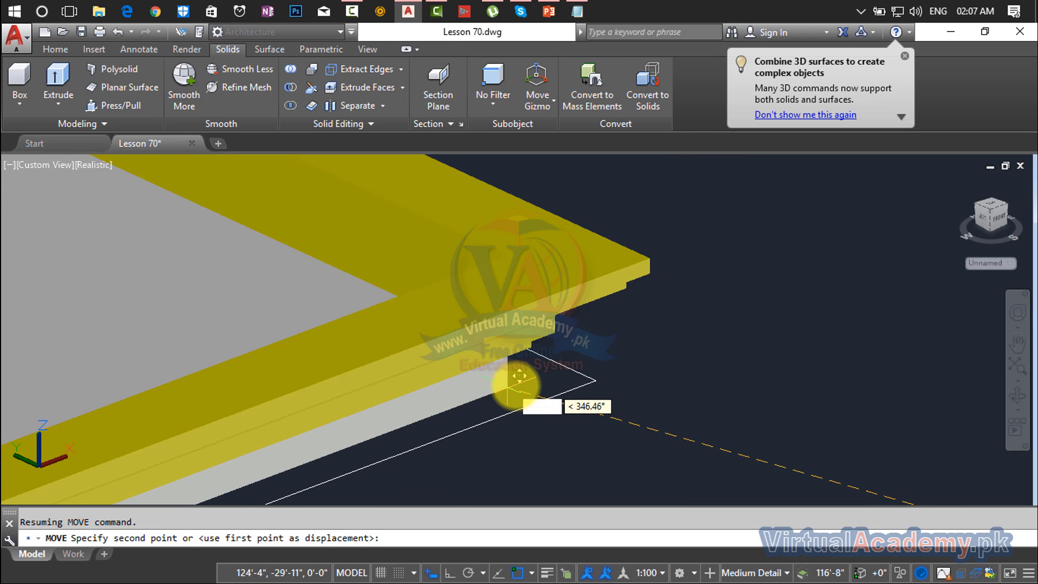
{"action": "scroll", "coordinate": [527, 373], "scroll_direction": "up", "scroll_amount": 6}
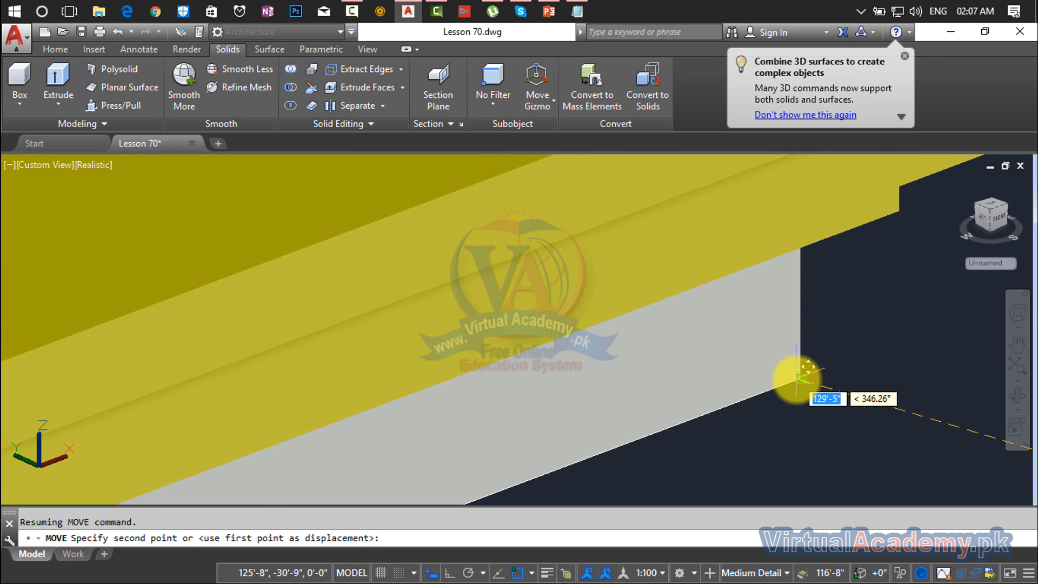
{"action": "scroll", "coordinate": [799, 378], "scroll_direction": "up", "scroll_amount": 4}
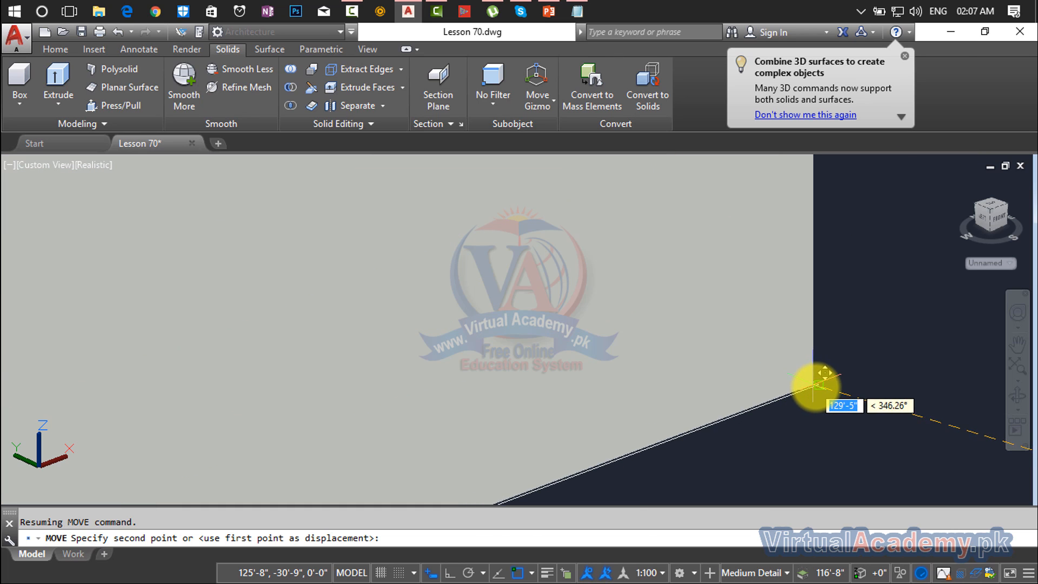
{"action": "left_click", "coordinate": [820, 384]}
{"action": "scroll", "coordinate": [838, 363], "scroll_direction": "down", "scroll_amount": 8}
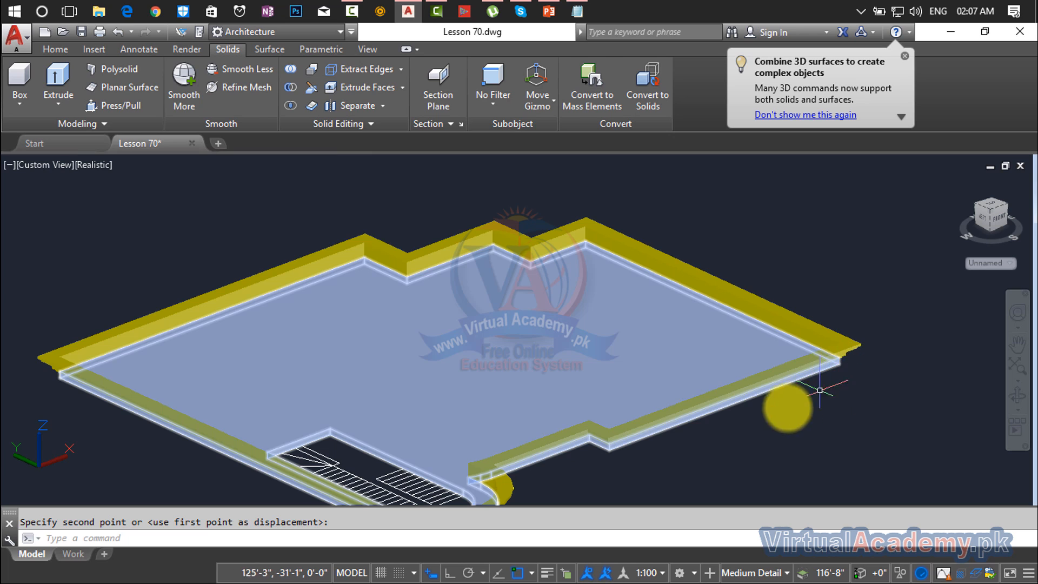
- Raise the roof slab and shade together straight up by 10'6" using a relative displacement of 0,0,10'6"
{"action": "scroll", "coordinate": [861, 364], "scroll_direction": "up", "scroll_amount": 6}
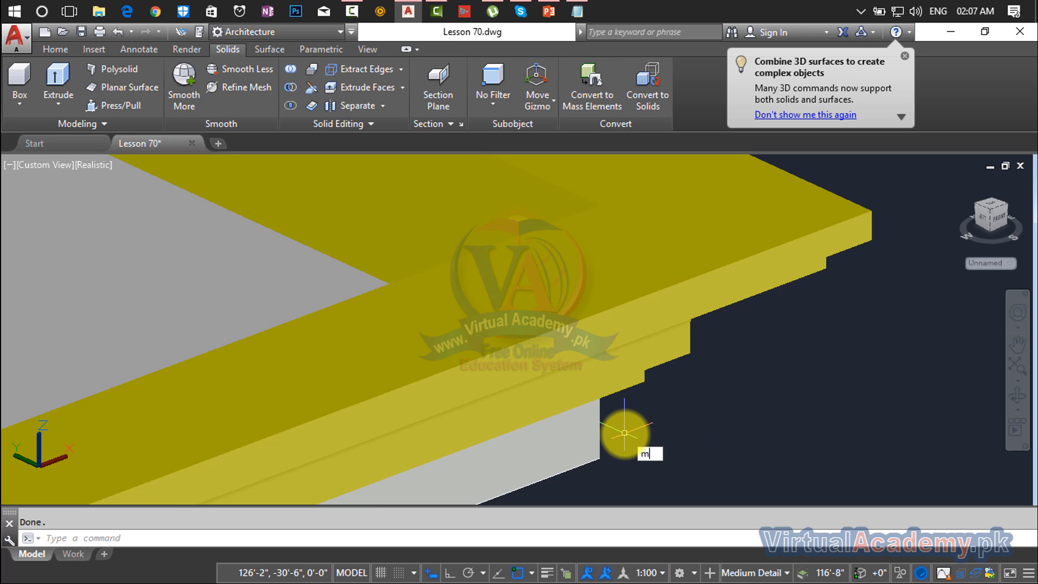
{"action": "key", "text": "Return"}
{"action": "left_click", "coordinate": [595, 436]}
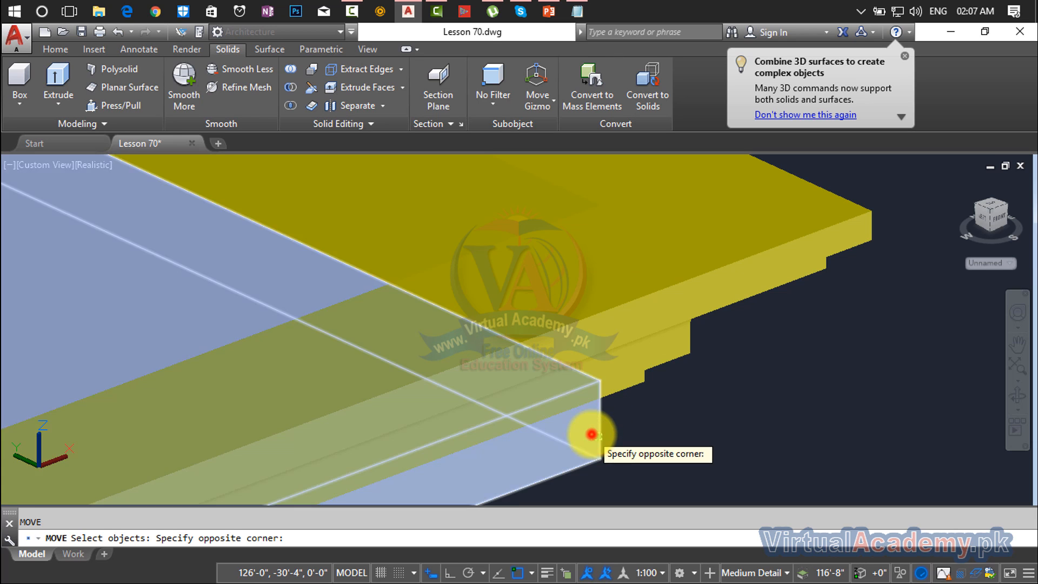
{"action": "left_click", "coordinate": [607, 389]}
{"action": "key", "text": "Return"}
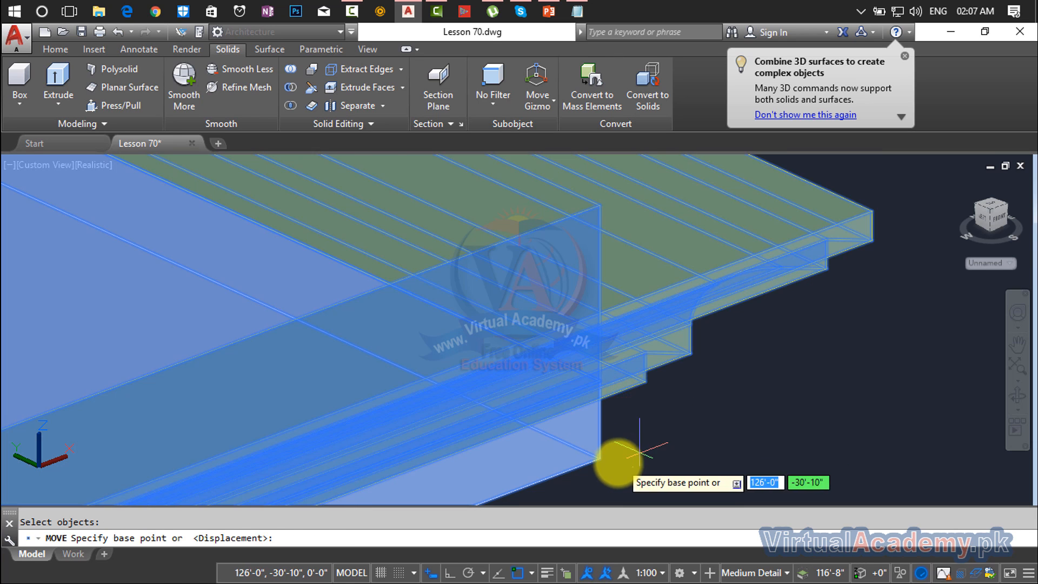
{"action": "left_click", "coordinate": [599, 457]}
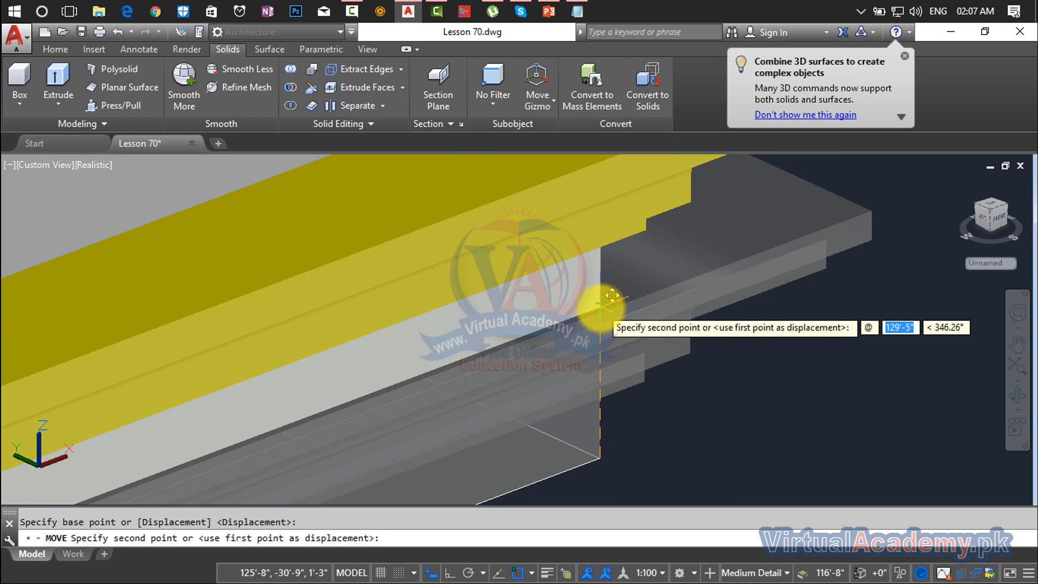
{"action": "type", "text": "0,"}
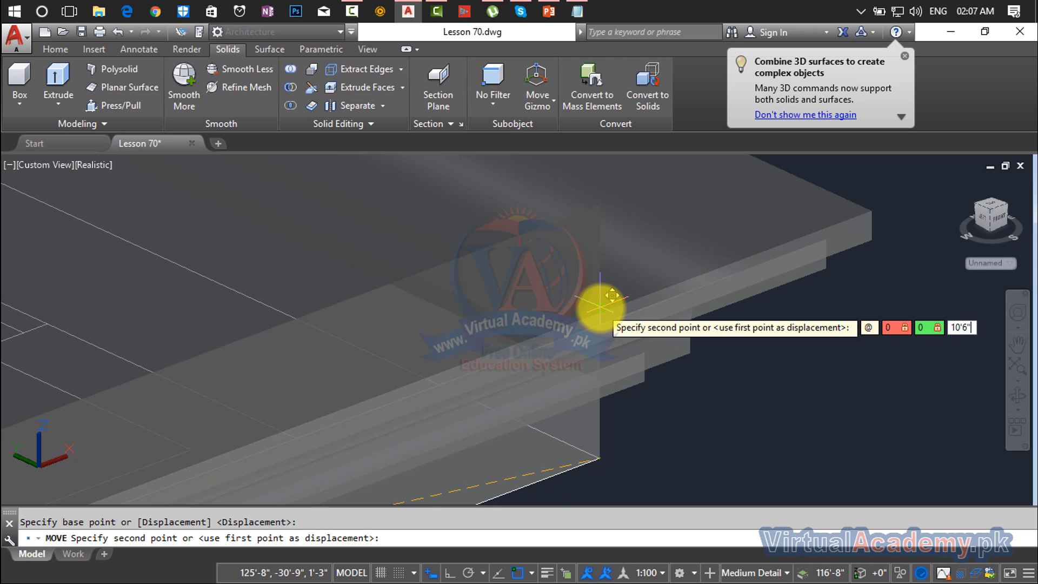
{"action": "key", "text": "Return"}
{"action": "scroll", "coordinate": [595, 342], "scroll_direction": "down", "scroll_amount": 5}
{"action": "middle_click_drag", "start_coordinate": [595, 343], "coordinate": [685, 358]}
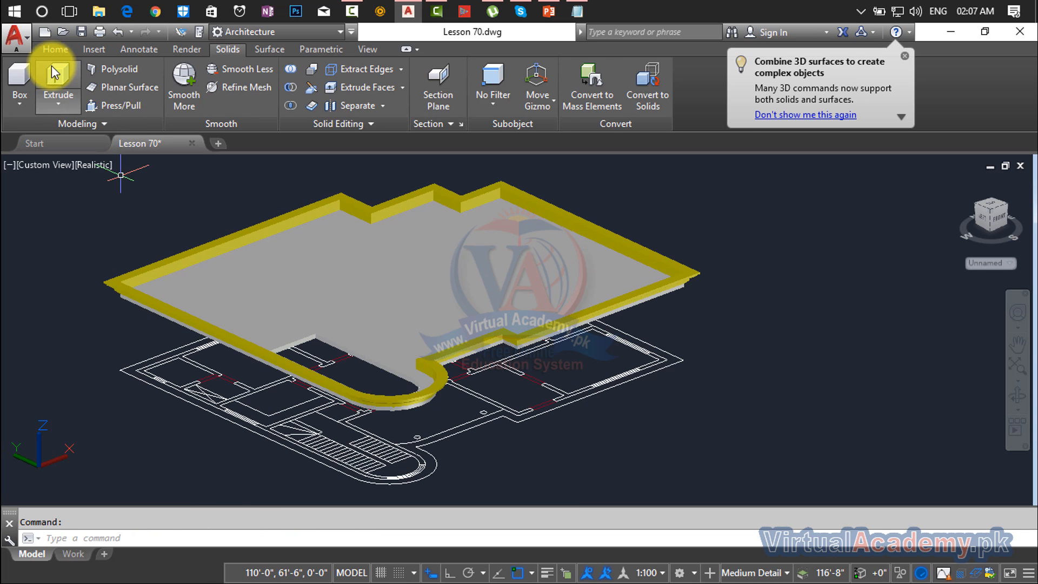
- Turn on the Walls layer
{"action": "left_click", "coordinate": [56, 50]}
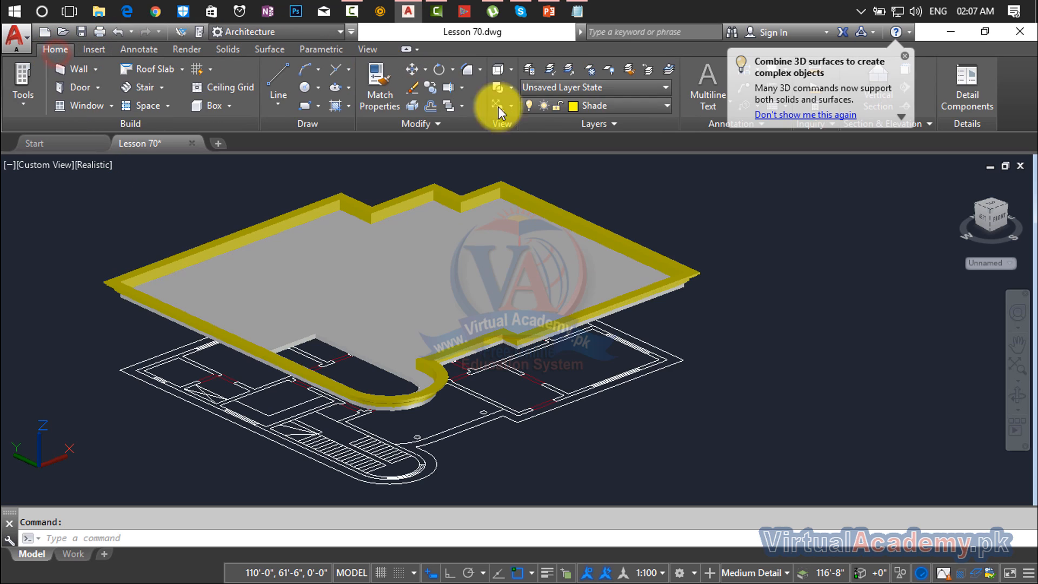
{"action": "left_click", "coordinate": [599, 110]}
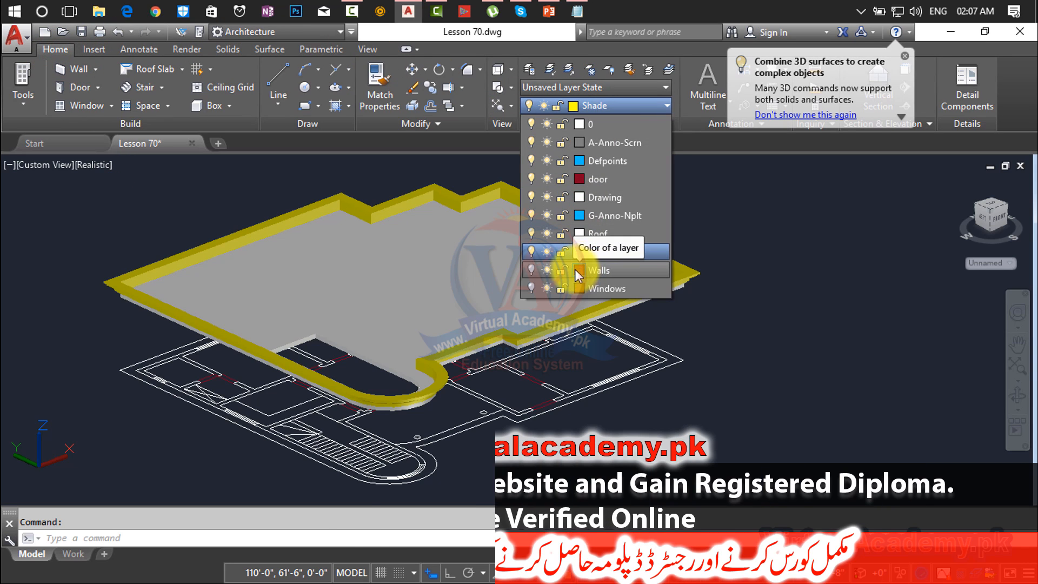
{"action": "left_click", "coordinate": [532, 270]}
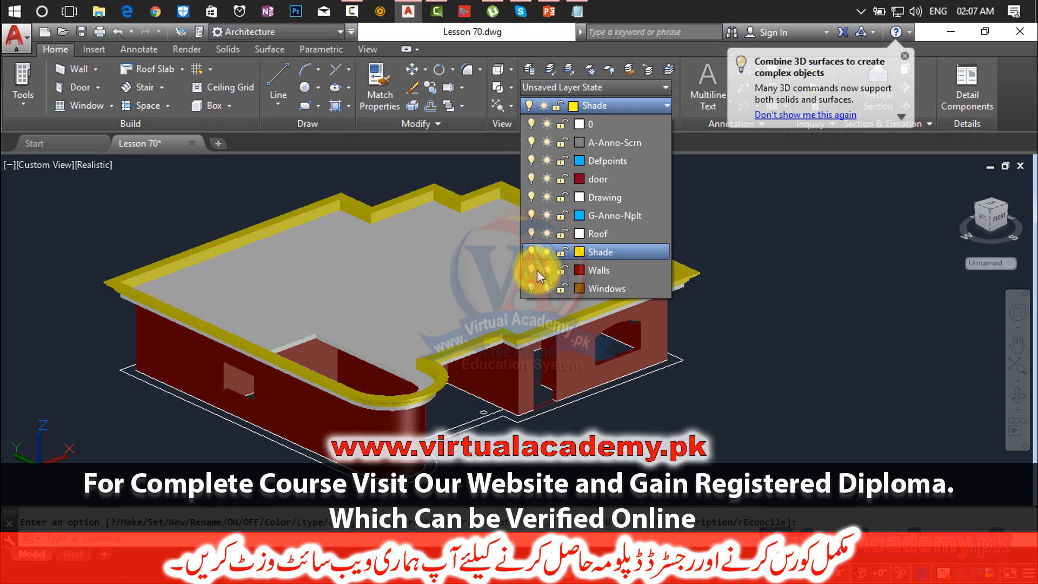
{"action": "left_click", "coordinate": [493, 375]}
- Examine the shade molding and roof slab above the walls from a low angle near the curved stairwell corner
{"action": "scroll", "coordinate": [436, 413], "scroll_direction": "up", "scroll_amount": 4}
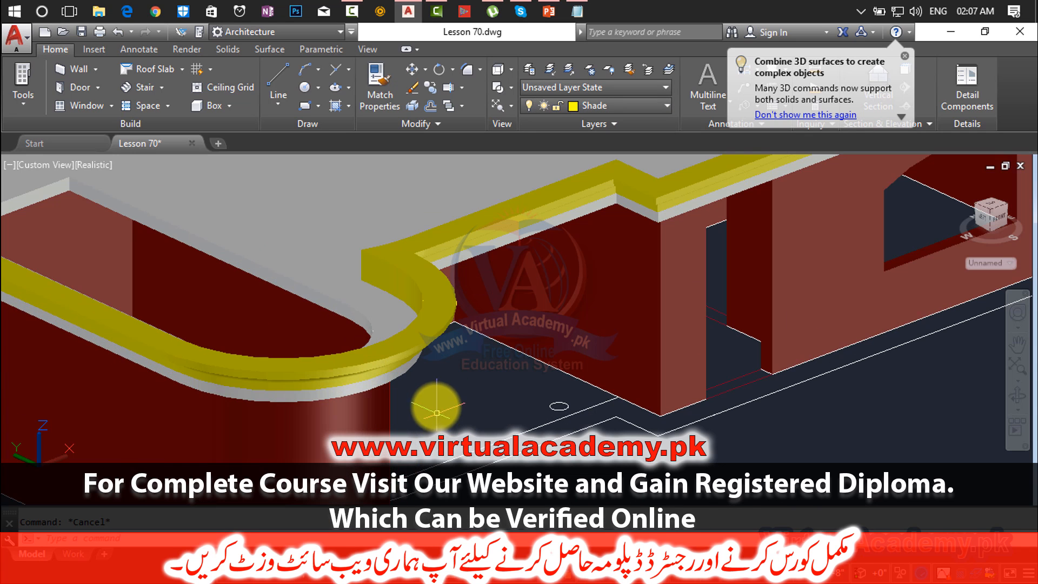
{"action": "middle_click_drag", "start_coordinate": [464, 403], "coordinate": [398, 262], "text": "shift"}
{"action": "scroll", "coordinate": [407, 234], "scroll_direction": "up", "scroll_amount": 5}
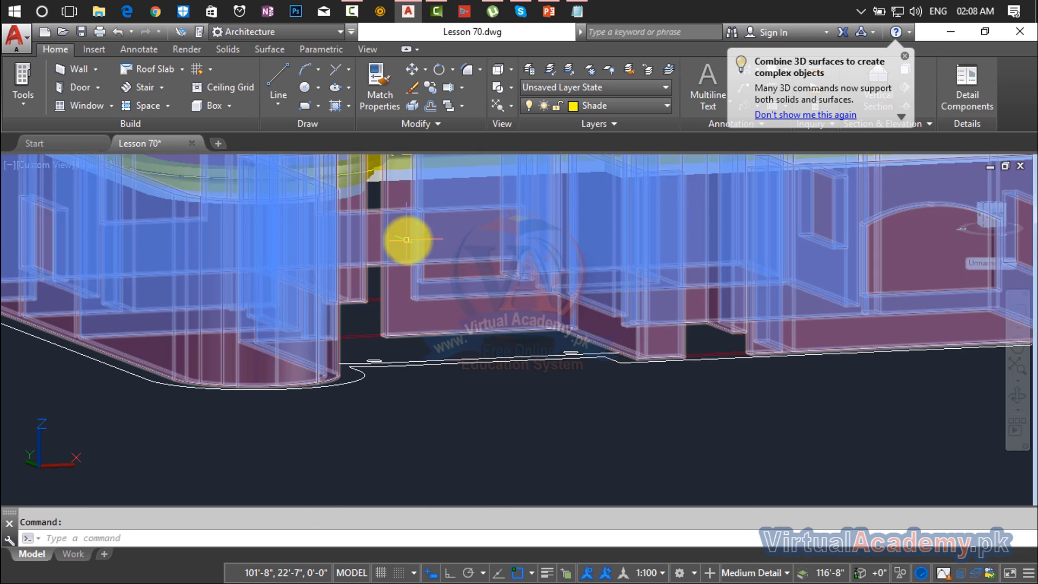
{"action": "middle_click_drag", "start_coordinate": [389, 427], "coordinate": [396, 397], "text": "shift"}
{"action": "middle_click_drag", "start_coordinate": [350, 232], "coordinate": [357, 342]}
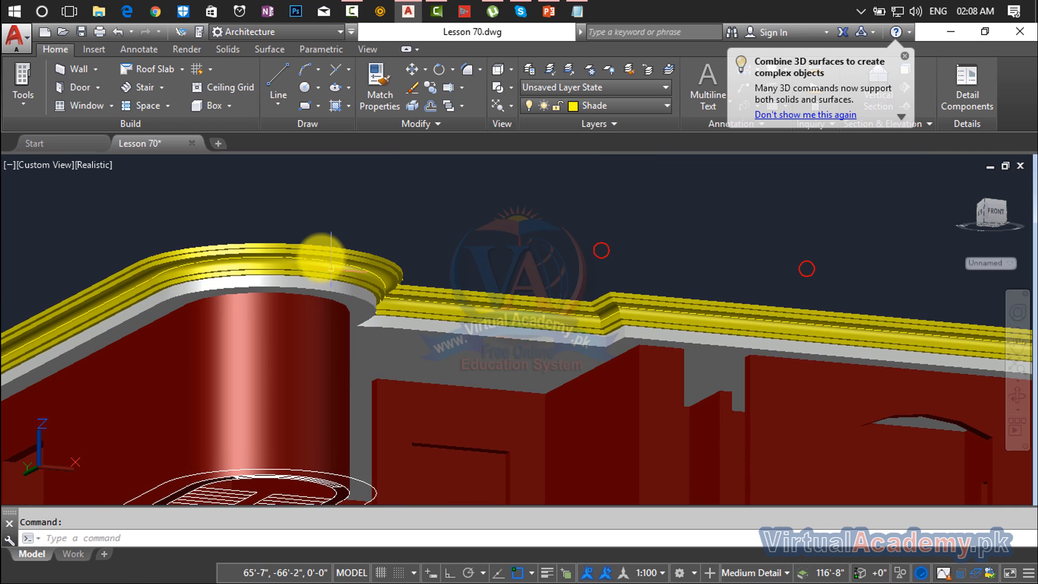
- Inspect the curved molding up close, and examine the whole building with its roof slab from below and above
{"action": "scroll", "coordinate": [301, 259], "scroll_direction": "up", "scroll_amount": 6}
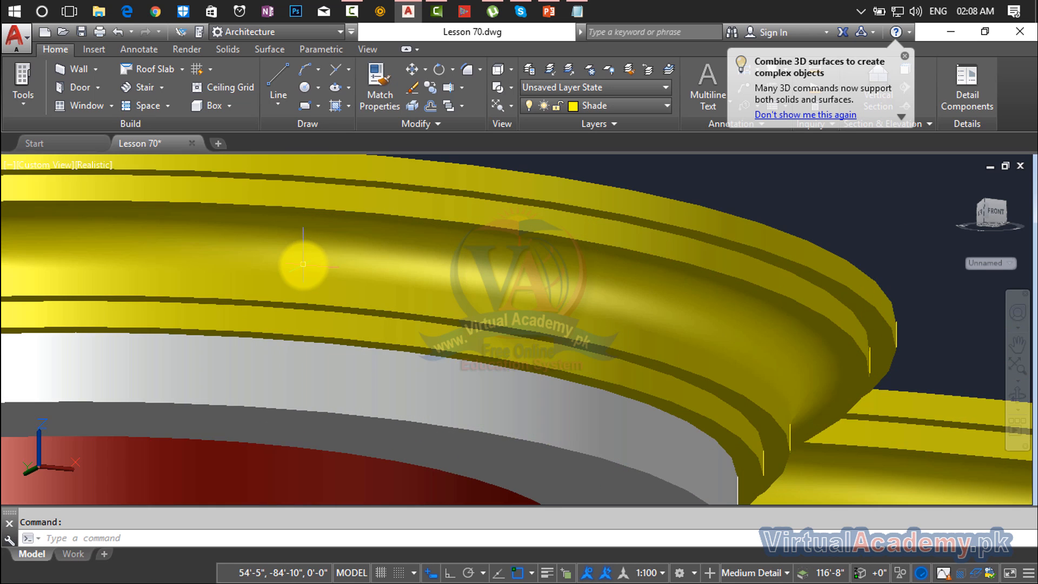
{"action": "middle_click_drag", "start_coordinate": [303, 264], "coordinate": [306, 292], "text": "shift"}
{"action": "scroll", "coordinate": [320, 354], "scroll_direction": "down", "scroll_amount": 8}
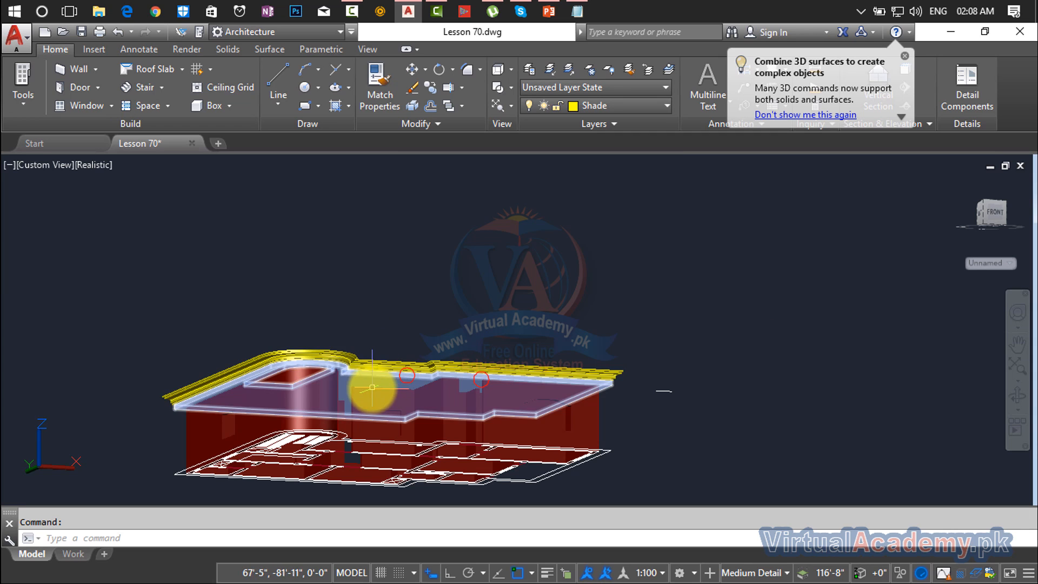
{"action": "middle_click_drag", "start_coordinate": [372, 387], "coordinate": [367, 422], "text": "shift"}
{"action": "scroll", "coordinate": [352, 452], "scroll_direction": "down", "scroll_amount": 5}
{"action": "scroll", "coordinate": [492, 422], "scroll_direction": "down", "scroll_amount": 3}
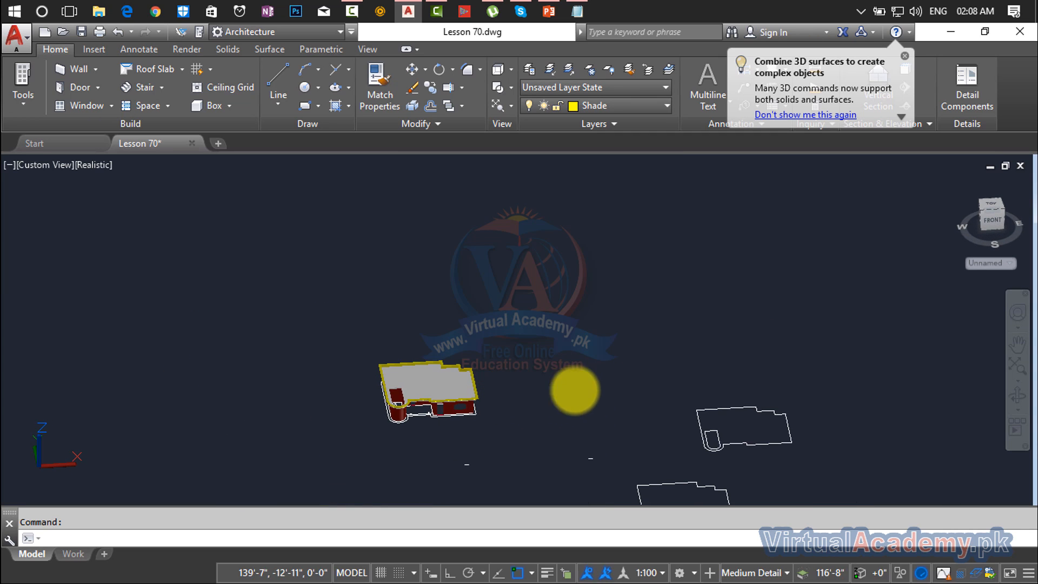
- Erase the two small leftover profiles lying between the building and the roof outline copies
{"action": "scroll", "coordinate": [745, 443], "scroll_direction": "up", "scroll_amount": 2}
{"action": "middle_click_drag", "start_coordinate": [630, 412], "coordinate": [535, 382]}
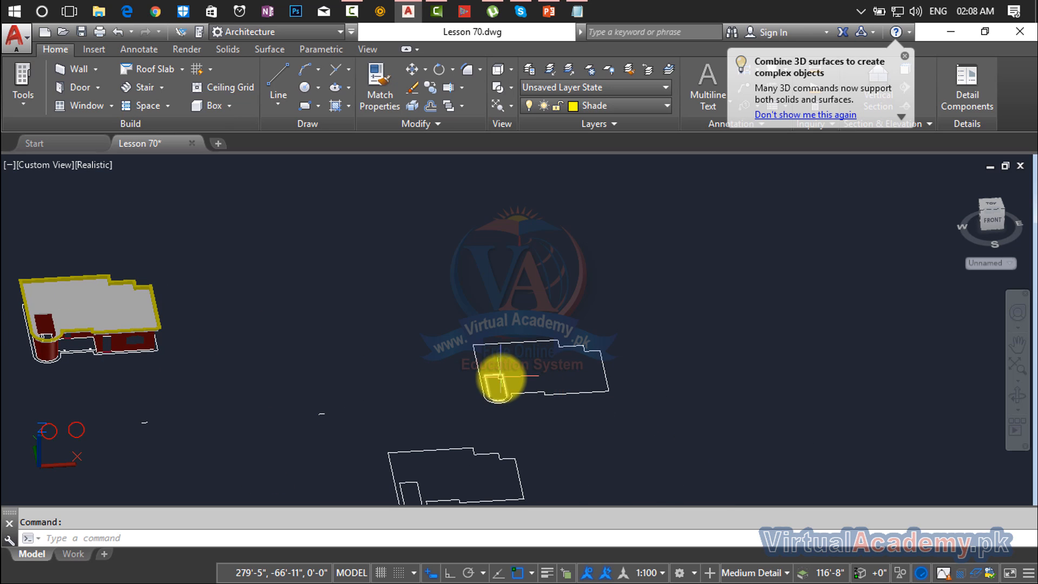
{"action": "scroll", "coordinate": [500, 375], "scroll_direction": "up", "scroll_amount": 3}
{"action": "scroll", "coordinate": [501, 376], "scroll_direction": "down", "scroll_amount": 2}
{"action": "left_click", "coordinate": [388, 390]}
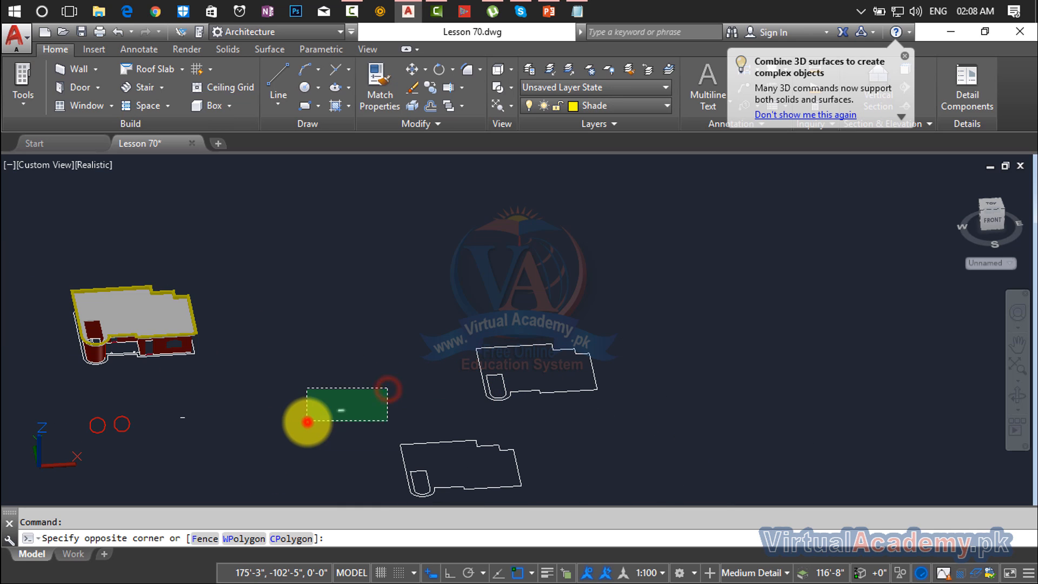
{"action": "left_click", "coordinate": [308, 421]}
{"action": "left_click", "coordinate": [248, 399]}
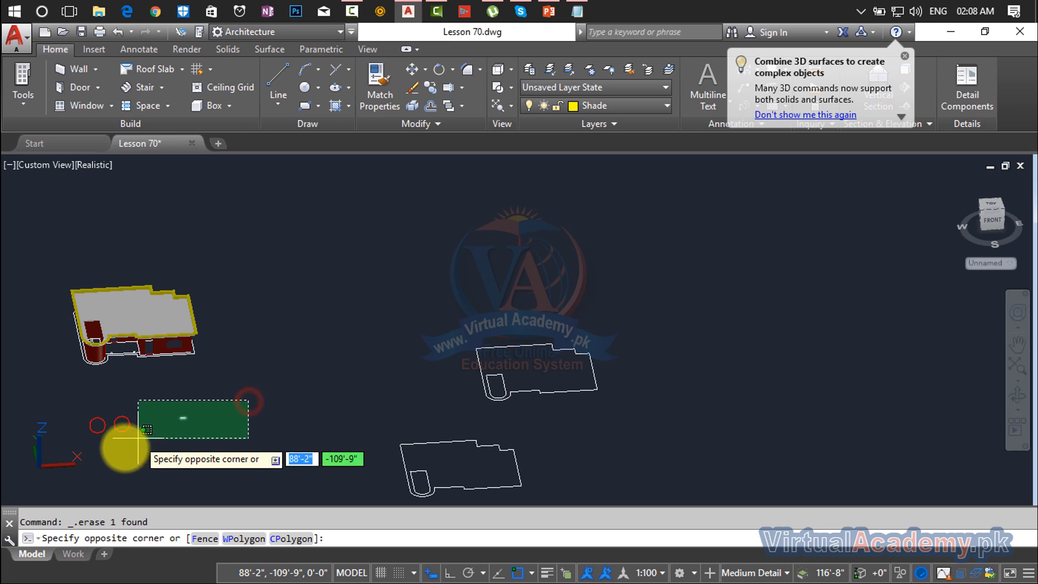
{"action": "left_click", "coordinate": [79, 456]}
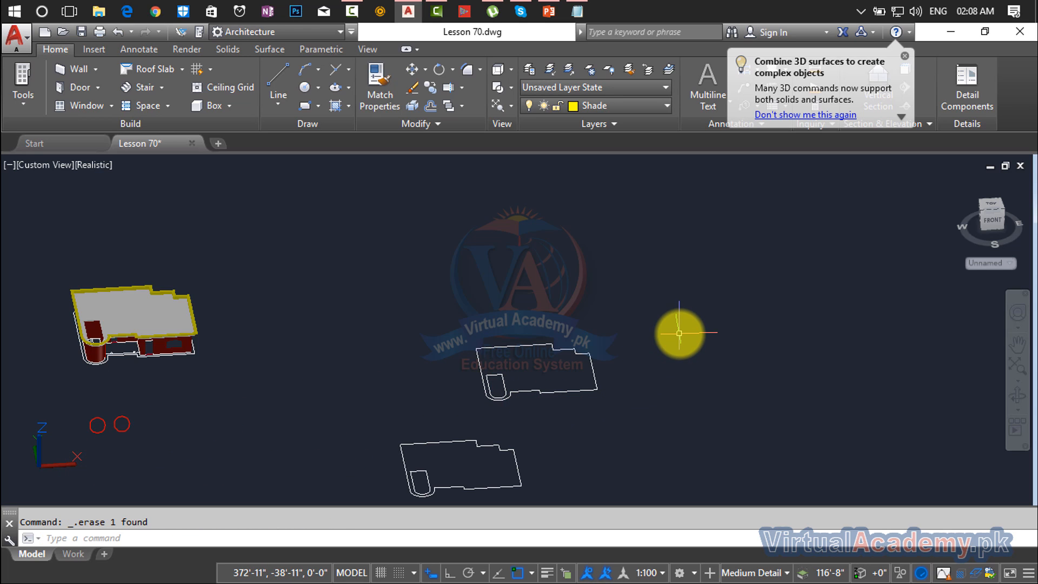
- Move the farther roof outline, together with its stairwell outline, to the open area just beside the building
{"action": "left_click", "coordinate": [670, 316]}
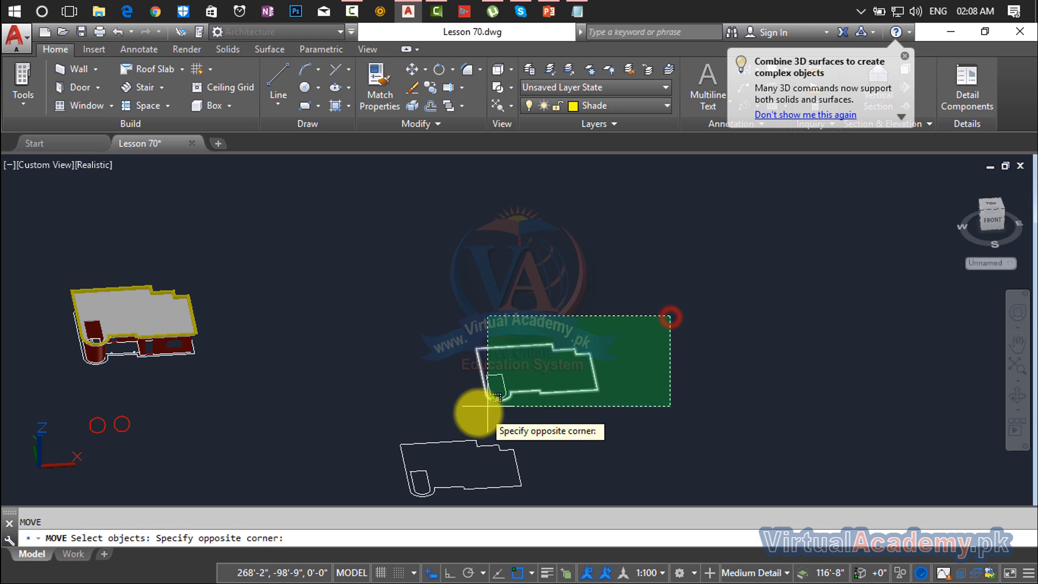
{"action": "left_click", "coordinate": [456, 413]}
{"action": "left_click", "coordinate": [499, 400]}
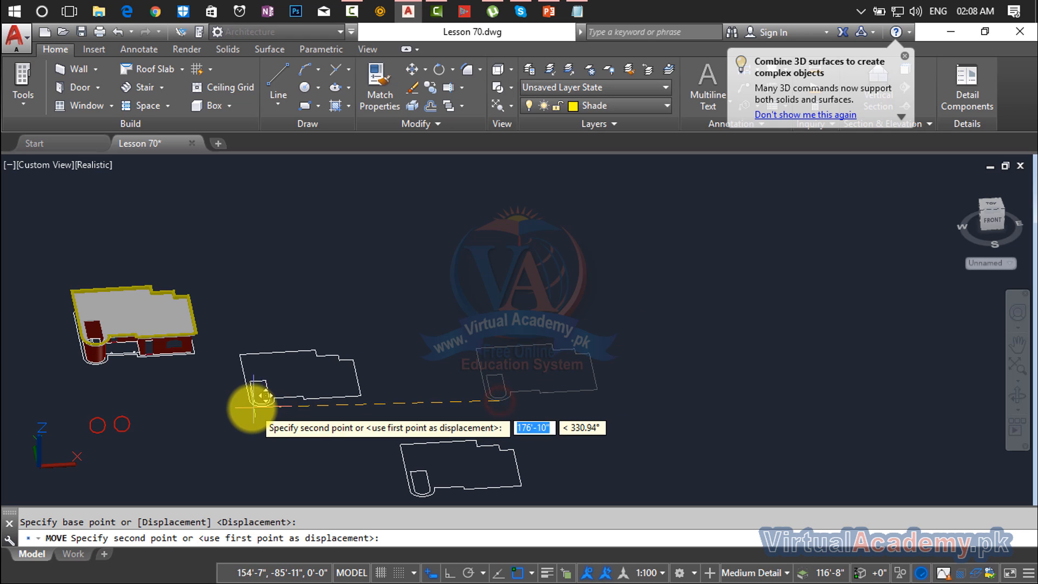
{"action": "left_click", "coordinate": [248, 408]}
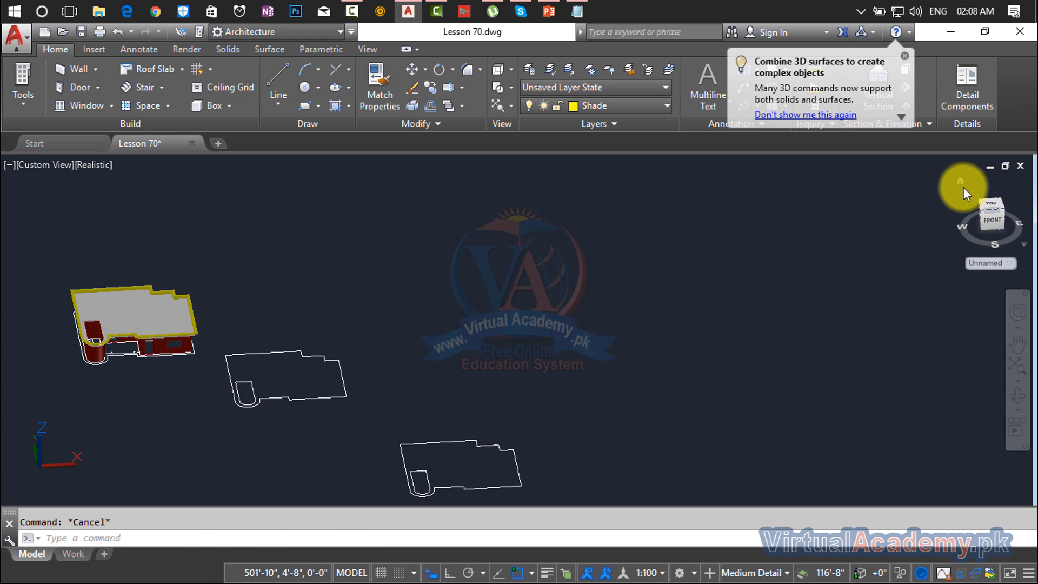
- Set the home isometric view and switch the visual style to 2D Wireframe and back to Realistic
{"action": "left_click", "coordinate": [960, 181]}
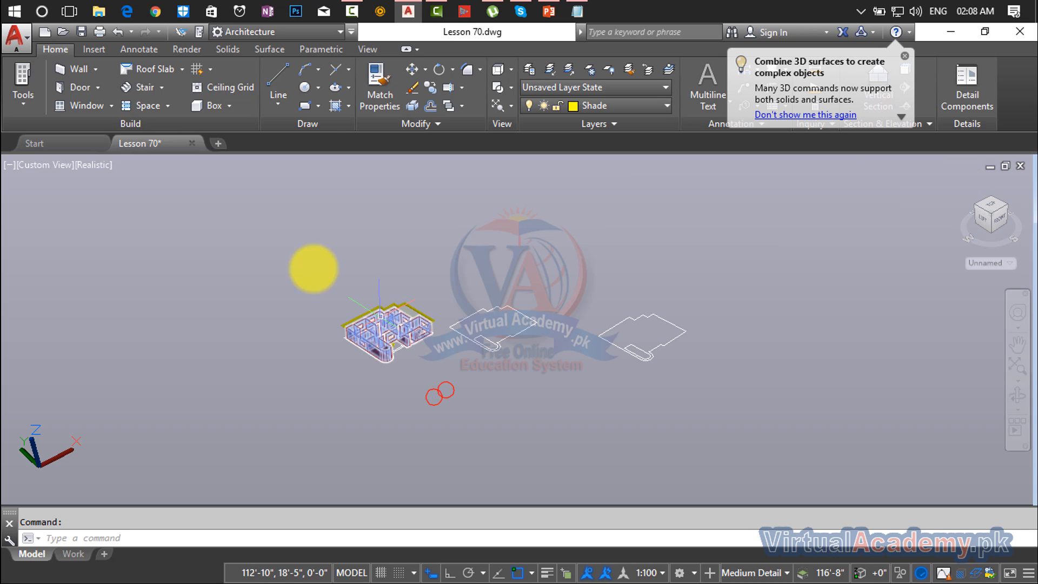
{"action": "left_click", "coordinate": [89, 162]}
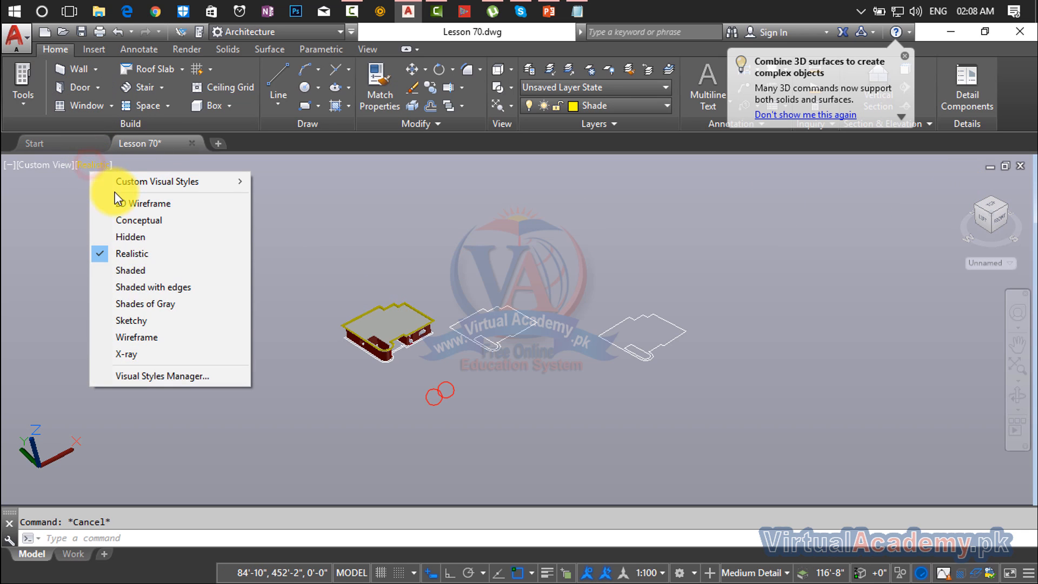
{"action": "left_click", "coordinate": [119, 198]}
{"action": "scroll", "coordinate": [498, 318], "scroll_direction": "up", "scroll_amount": 6}
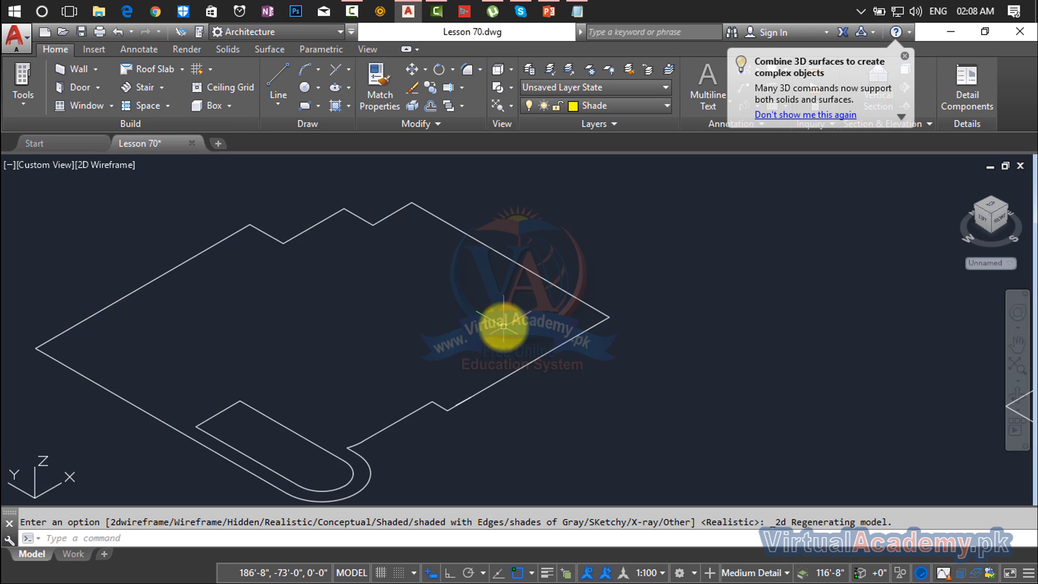
{"action": "key", "text": "Escape"}
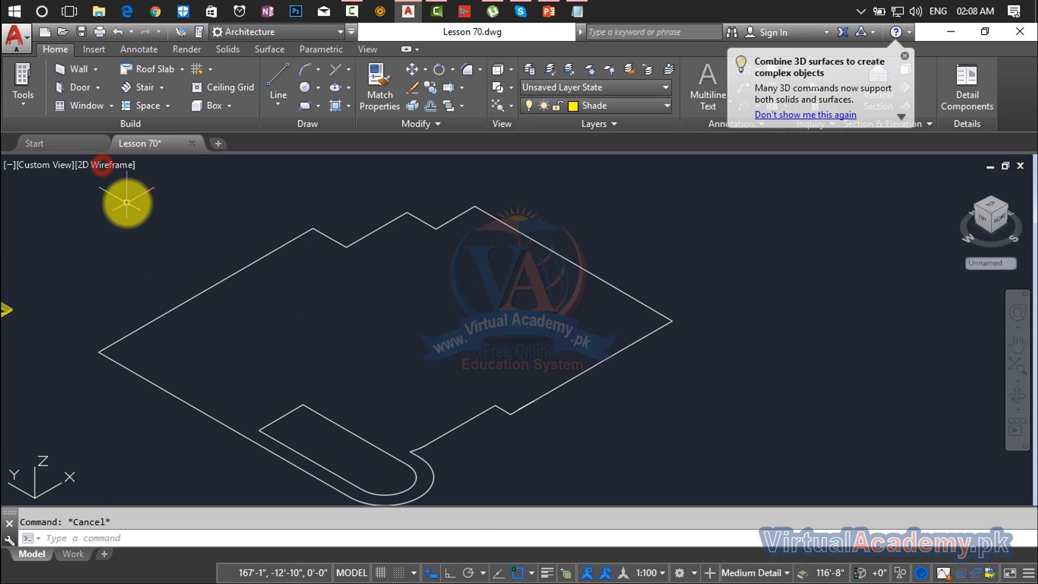
{"action": "left_click", "coordinate": [105, 165]}
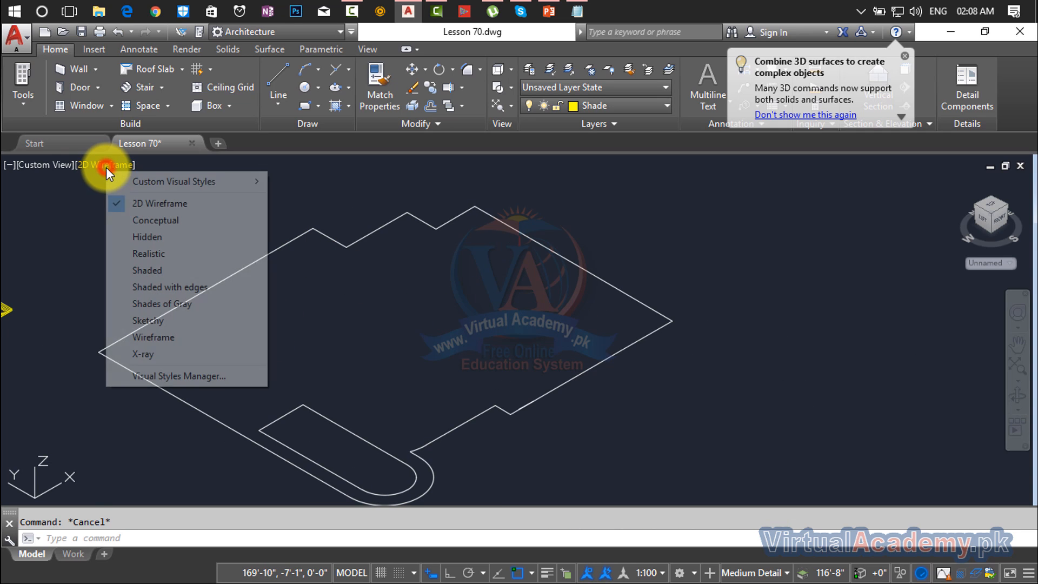
{"action": "left_click", "coordinate": [148, 252]}
- Start an Offset for the roof outline next to the building, viewing the roof molding's corner for the distance
{"action": "scroll", "coordinate": [464, 278], "scroll_direction": "up", "scroll_amount": 2}
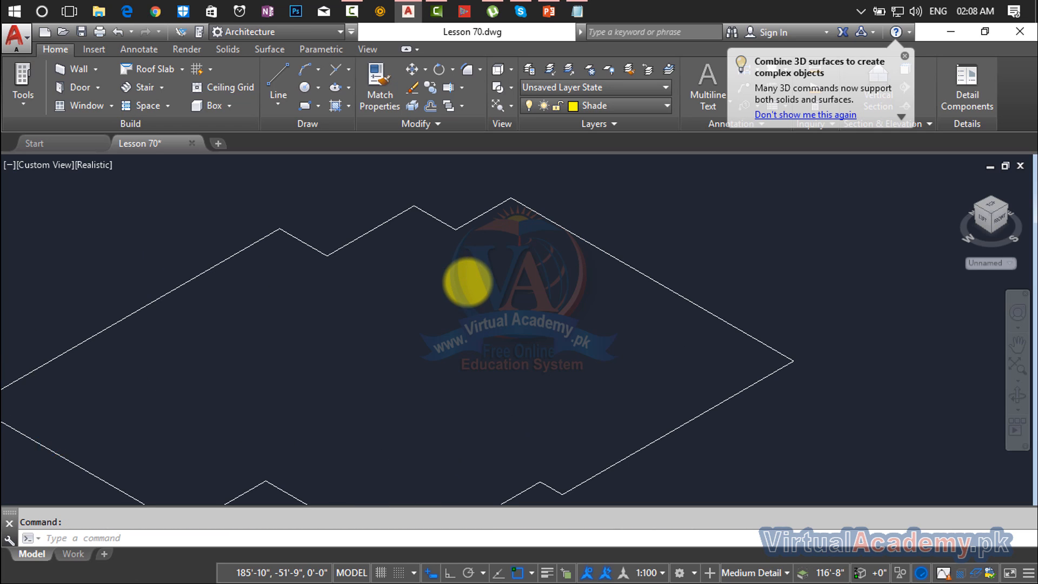
{"action": "scroll", "coordinate": [457, 282], "scroll_direction": "down", "scroll_amount": 2}
{"action": "scroll", "coordinate": [459, 281], "scroll_direction": "up", "scroll_amount": 3}
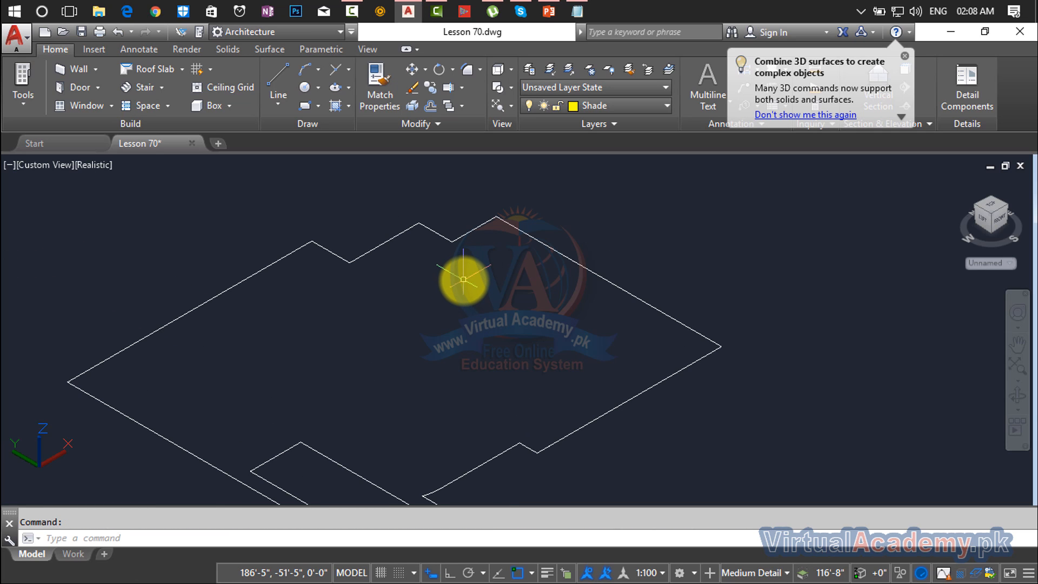
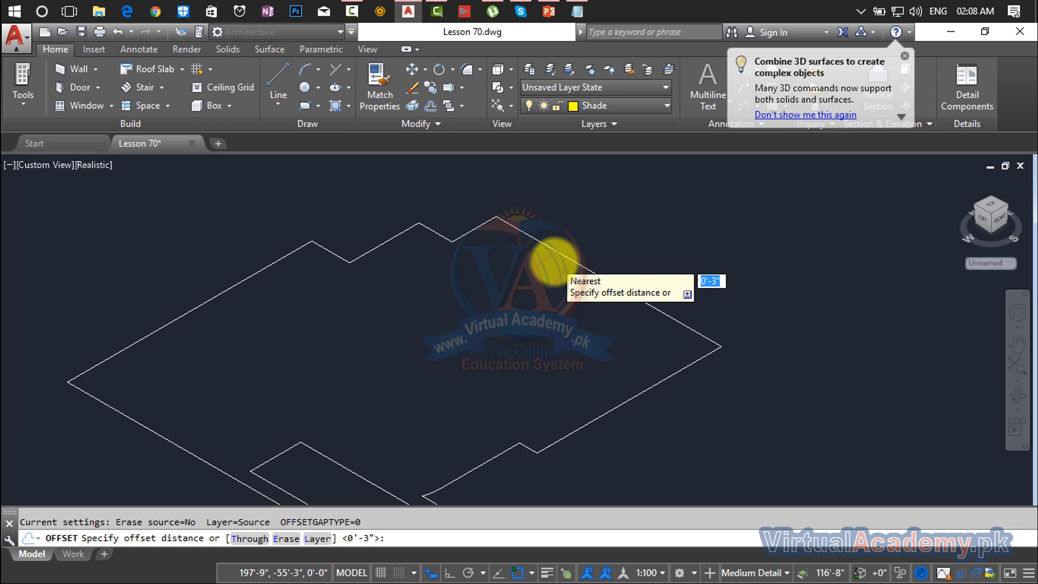
{"action": "scroll", "coordinate": [672, 294], "scroll_direction": "down", "scroll_amount": 4}
{"action": "scroll", "coordinate": [429, 318], "scroll_direction": "up", "scroll_amount": 4}
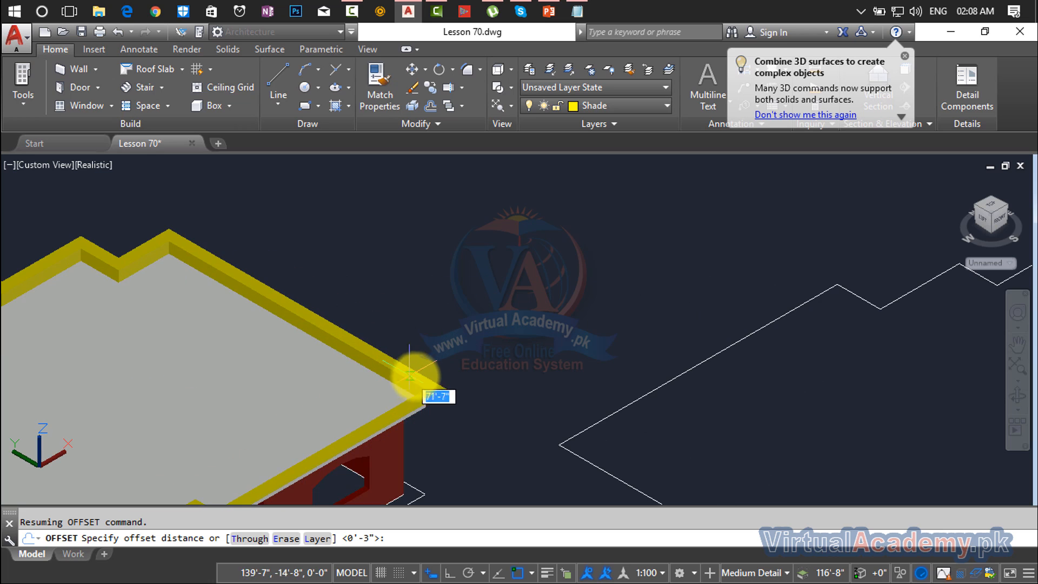
- Offset the outer roof outline of the copied plan nearest the 3D house by 9 inches, both outward and inward
{"action": "scroll", "coordinate": [661, 312], "scroll_direction": "down", "scroll_amount": 5}
{"action": "middle_click_drag", "start_coordinate": [663, 310], "coordinate": [411, 292]}
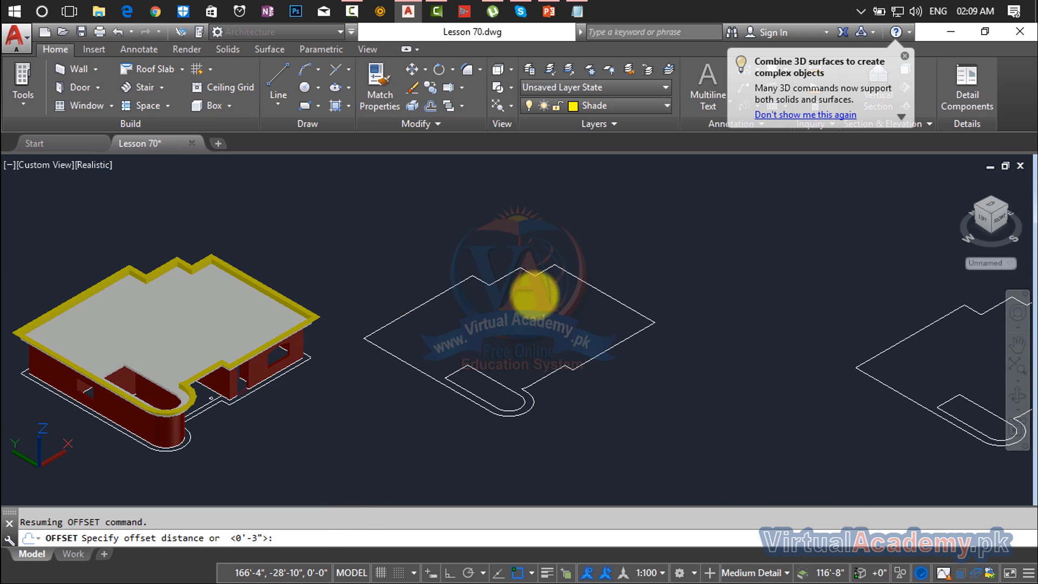
{"action": "scroll", "coordinate": [551, 293], "scroll_direction": "up", "scroll_amount": 2}
{"action": "scroll", "coordinate": [550, 290], "scroll_direction": "up", "scroll_amount": 3}
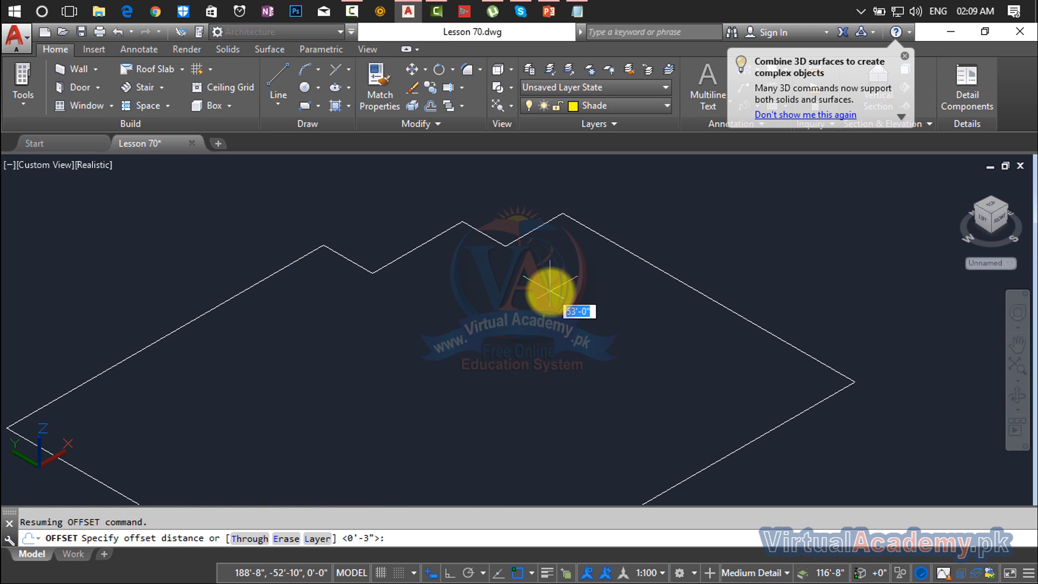
{"action": "key", "text": "Return"}
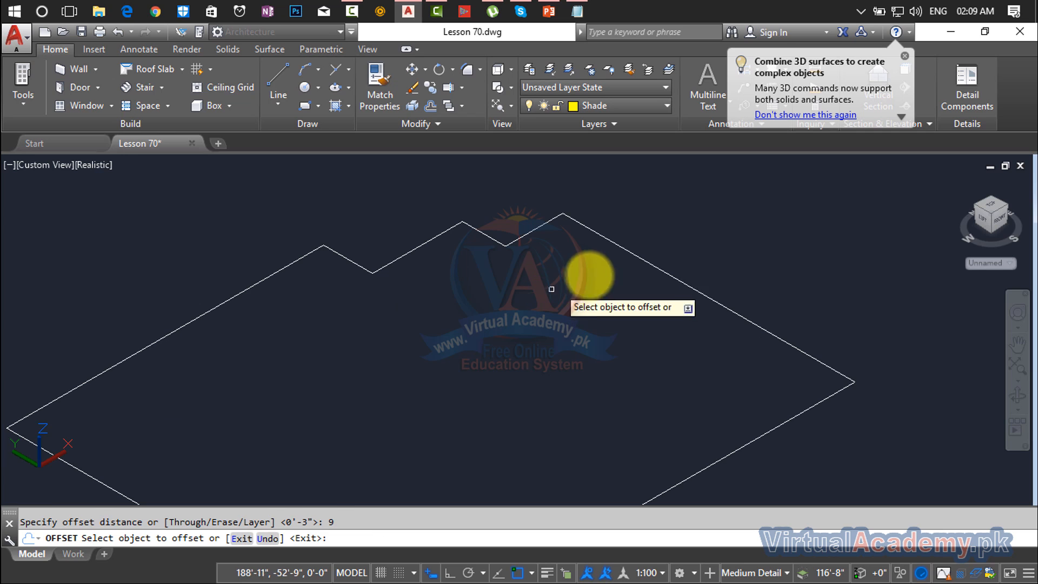
{"action": "left_click", "coordinate": [627, 252]}
{"action": "left_click", "coordinate": [697, 213]}
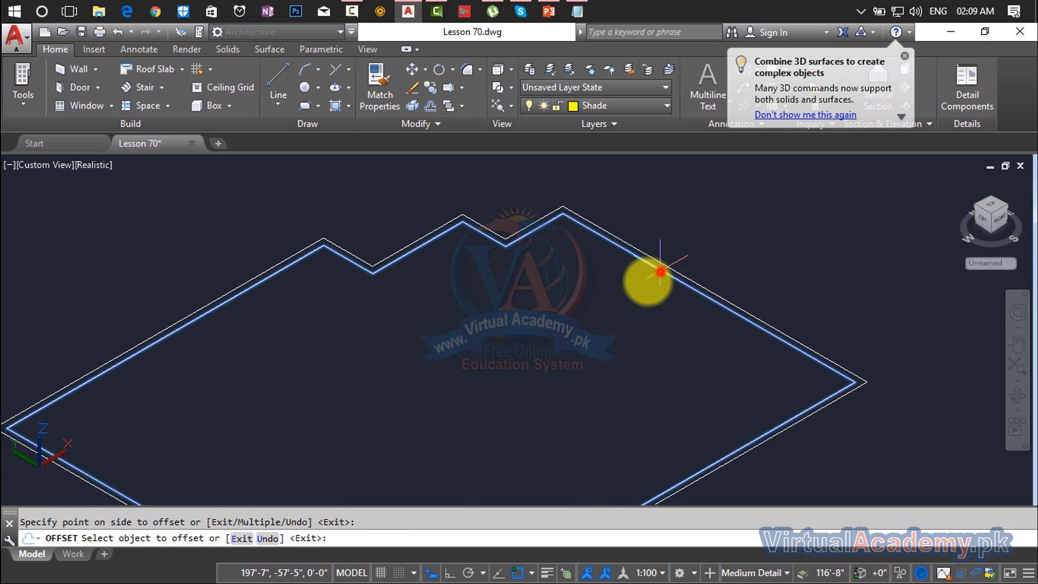
{"action": "left_click", "coordinate": [660, 272]}
{"action": "left_click", "coordinate": [598, 310]}
{"action": "scroll", "coordinate": [610, 262], "scroll_direction": "up", "scroll_amount": 4}
{"action": "middle_click_drag", "start_coordinate": [612, 263], "coordinate": [491, 305]}
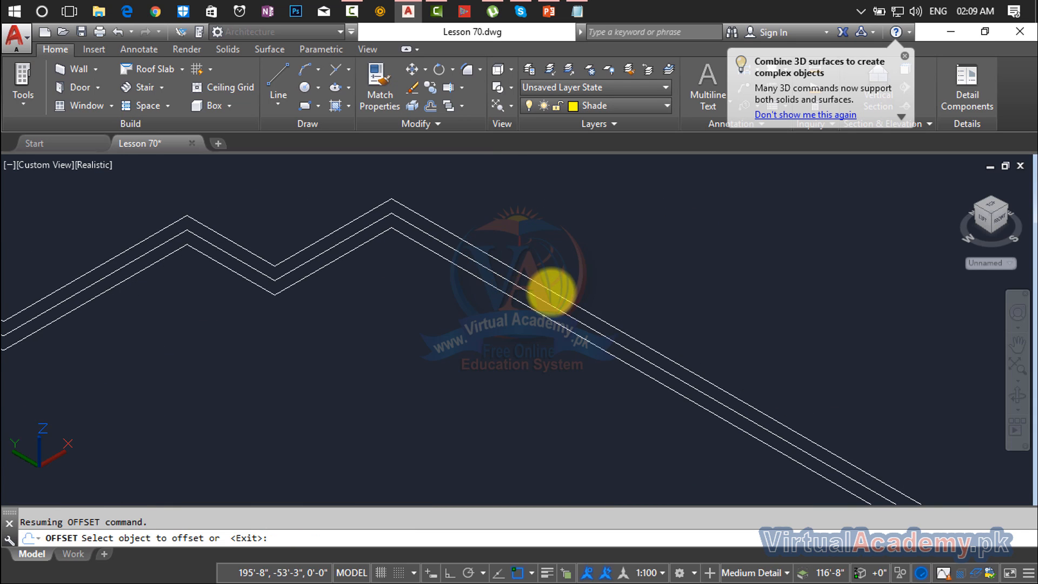
{"action": "scroll", "coordinate": [549, 290], "scroll_direction": "up", "scroll_amount": 5}
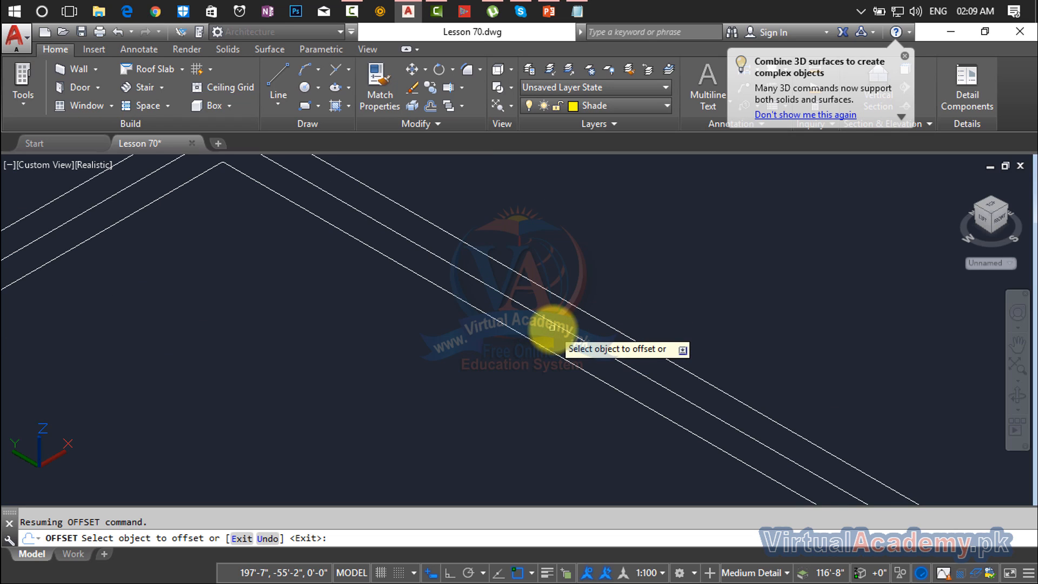
{"action": "scroll", "coordinate": [556, 324], "scroll_direction": "down", "scroll_amount": 4}
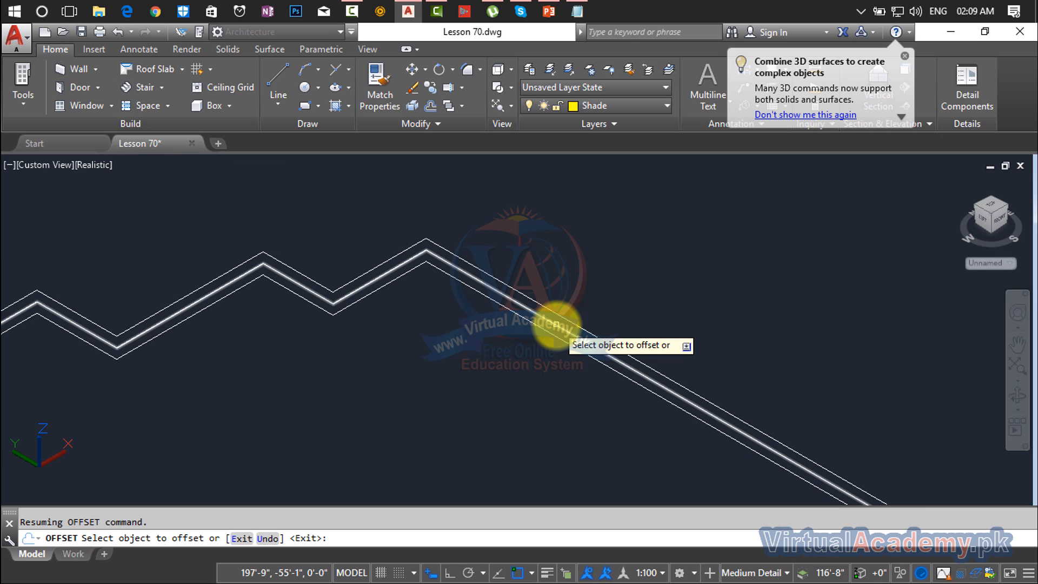
{"action": "key", "text": "Escape"}
{"action": "key", "text": "Escape"}
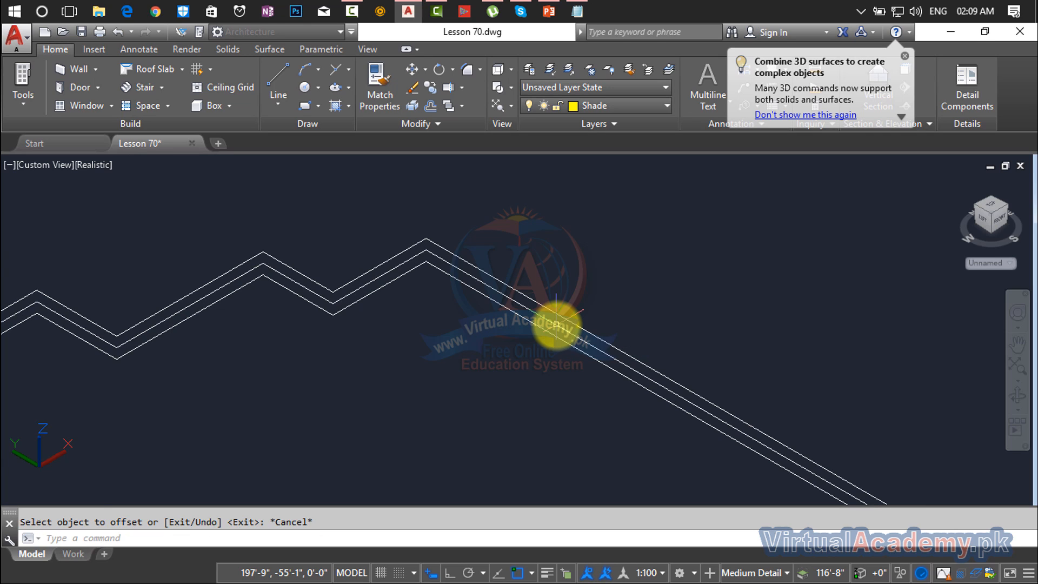
- Delete the rounded opening outline inside the offset roof plan
{"action": "scroll", "coordinate": [557, 324], "scroll_direction": "down", "scroll_amount": 5}
{"action": "scroll", "coordinate": [463, 273], "scroll_direction": "up", "scroll_amount": 5}
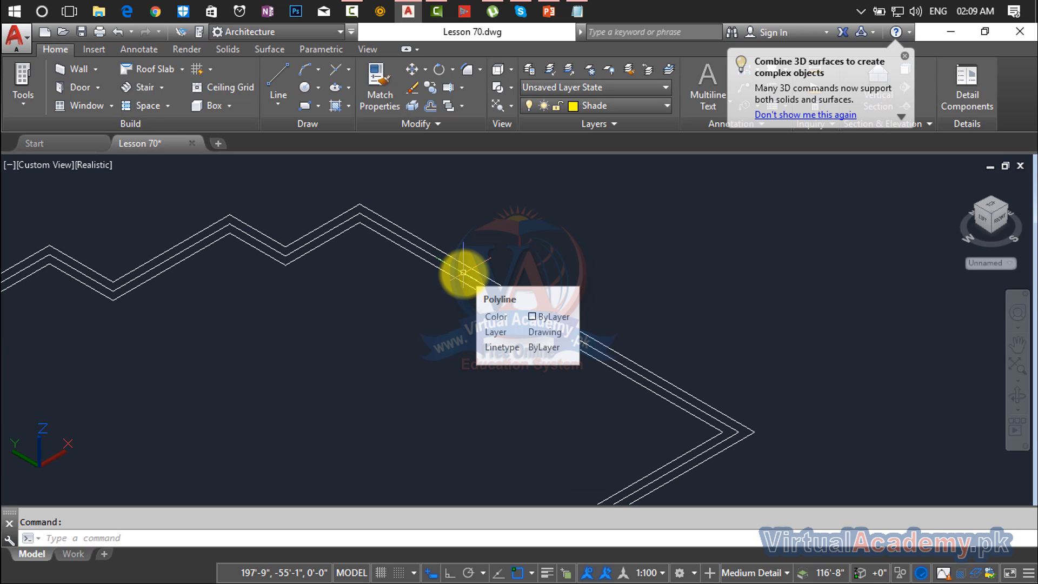
{"action": "scroll", "coordinate": [463, 273], "scroll_direction": "up", "scroll_amount": 2}
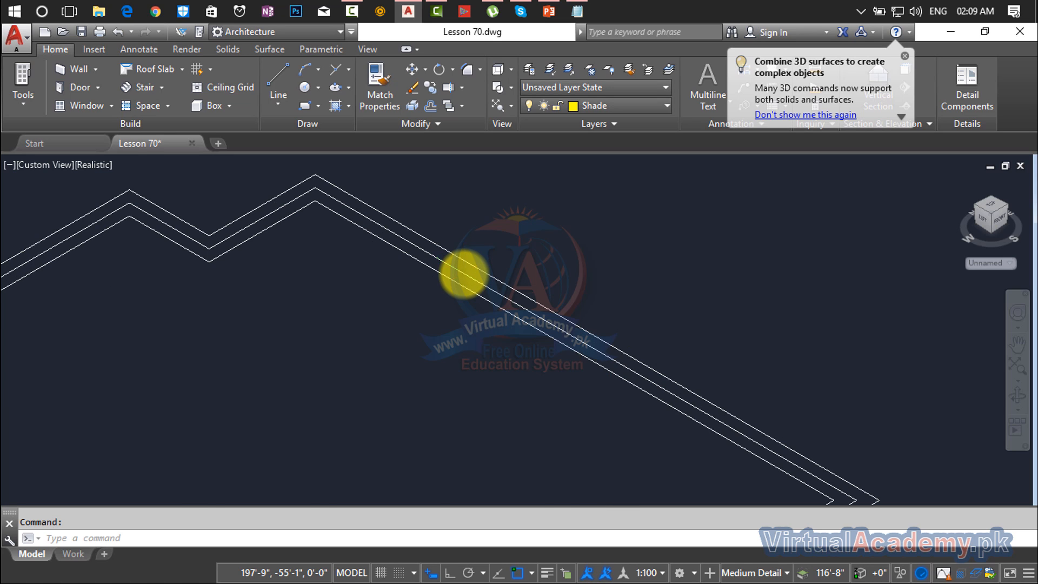
{"action": "scroll", "coordinate": [544, 250], "scroll_direction": "down", "scroll_amount": 5}
{"action": "scroll", "coordinate": [477, 277], "scroll_direction": "up", "scroll_amount": 2}
{"action": "scroll", "coordinate": [479, 278], "scroll_direction": "down", "scroll_amount": 3}
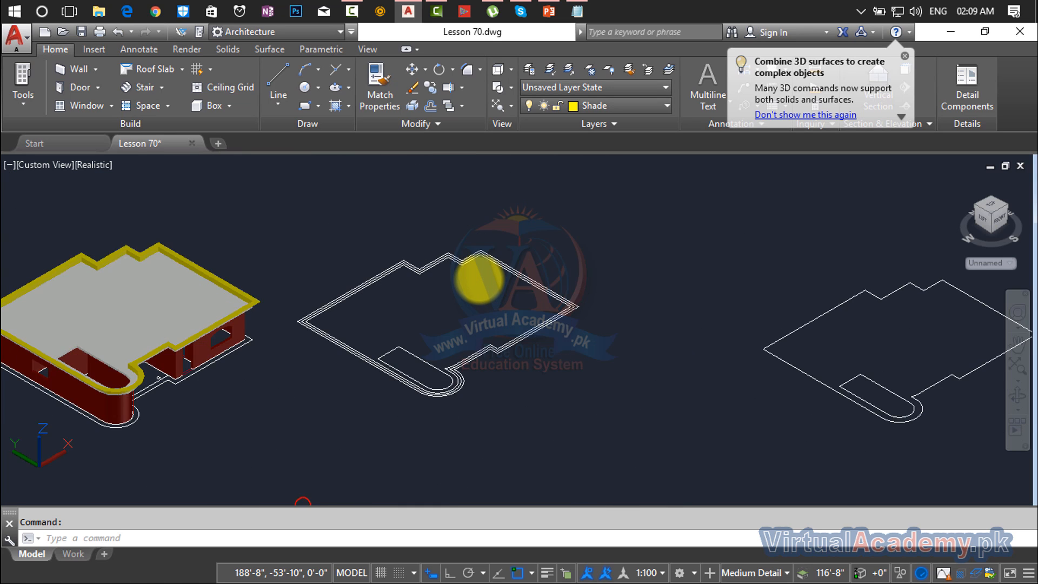
{"action": "scroll", "coordinate": [397, 346], "scroll_direction": "up", "scroll_amount": 3}
{"action": "left_click", "coordinate": [405, 362]}
{"action": "mouse_move", "coordinate": [404, 361]}
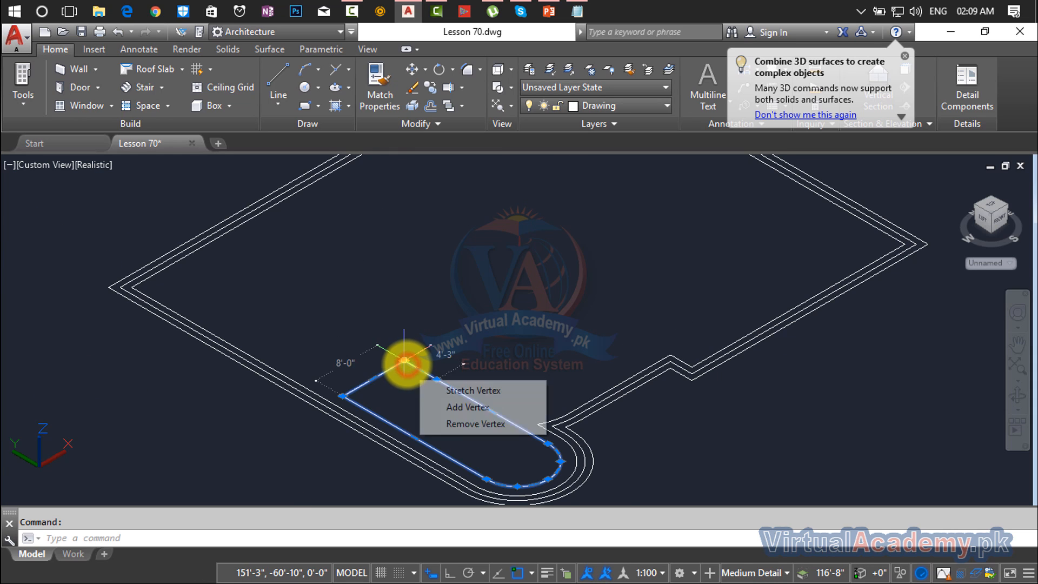
{"action": "key", "text": "Delete"}
- Draw a 3-foot line with Ortho on inside the roof outline, parallel to its long upper-right edge
{"action": "scroll", "coordinate": [447, 340], "scroll_direction": "down", "scroll_amount": 3}
{"action": "scroll", "coordinate": [440, 297], "scroll_direction": "up", "scroll_amount": 4}
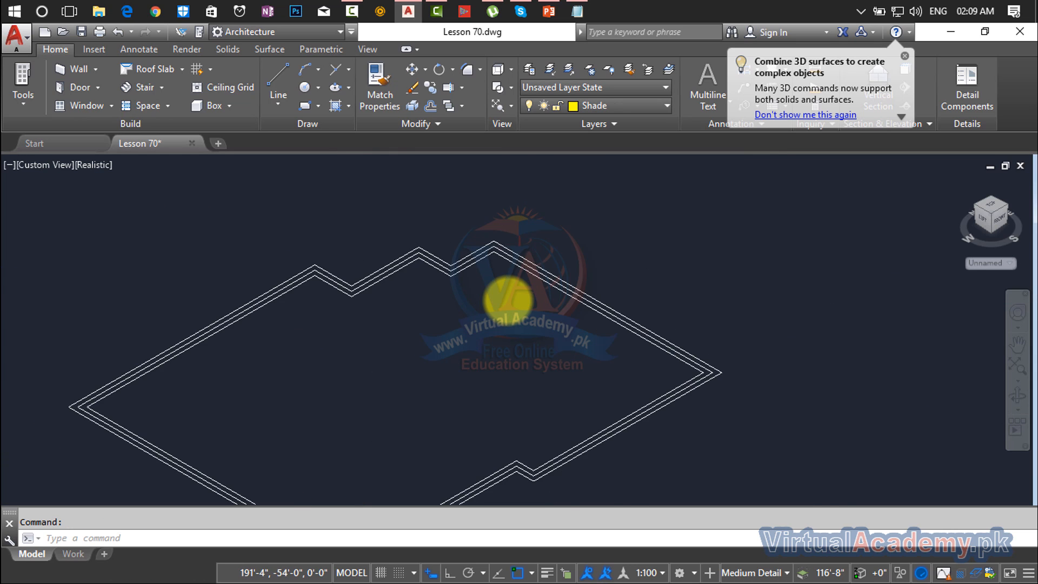
{"action": "scroll", "coordinate": [502, 300], "scroll_direction": "up", "scroll_amount": 3}
{"action": "key", "text": "Escape"}
{"action": "type", "text": "l"}
{"action": "key", "text": "Return"}
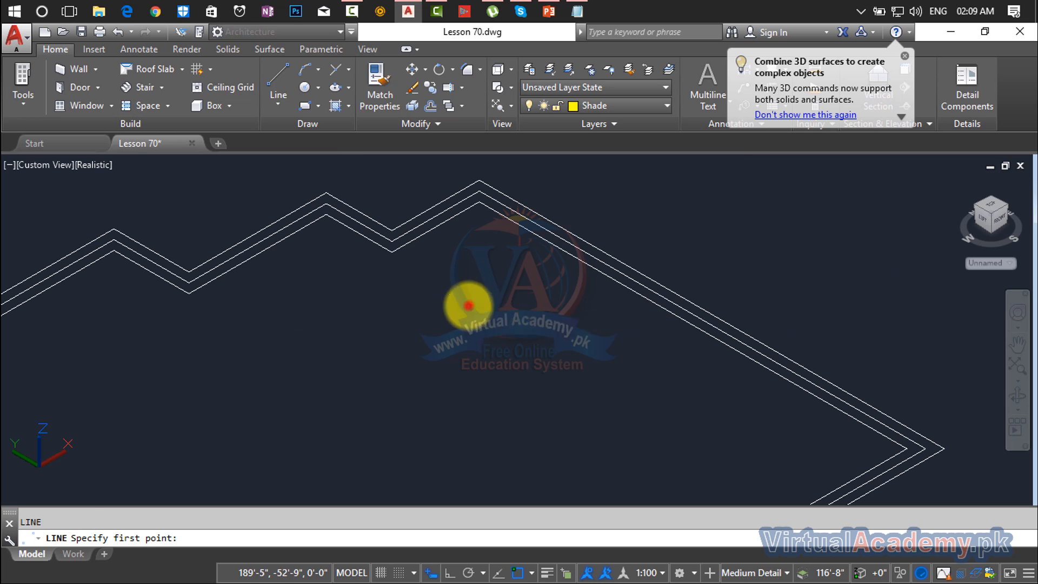
{"action": "left_click", "coordinate": [468, 306]}
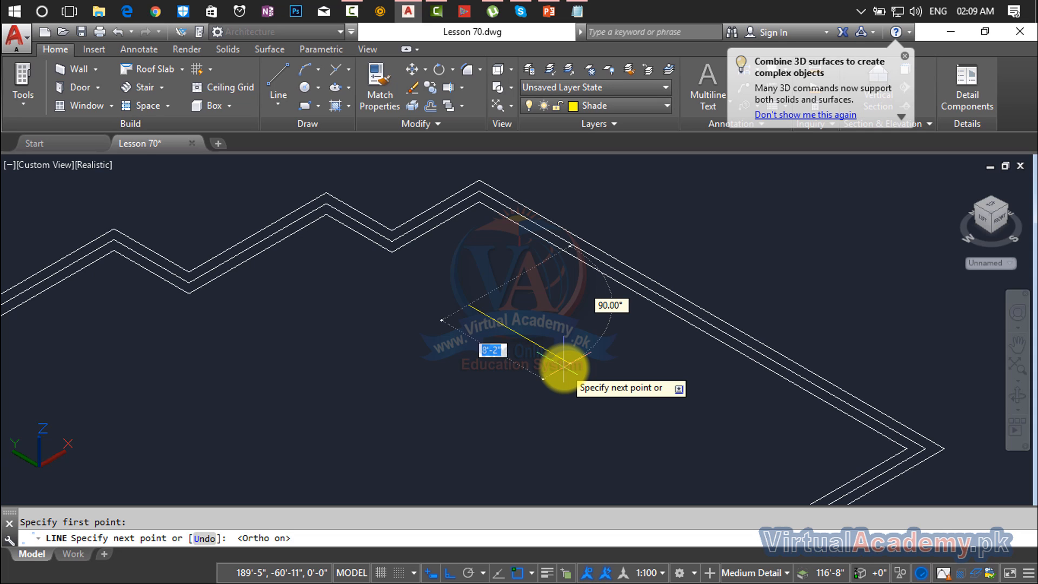
{"action": "key", "text": "Return"}
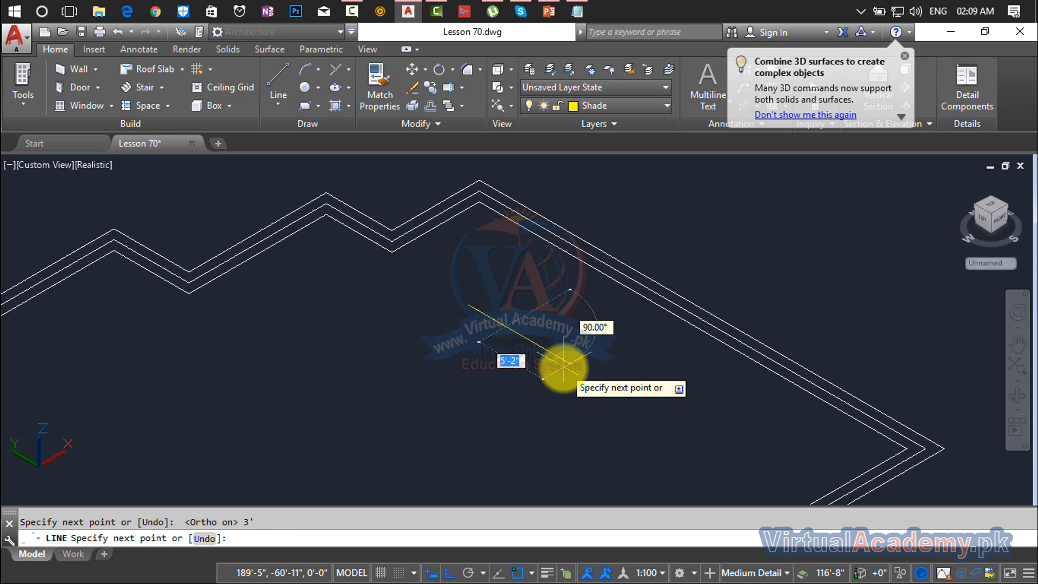
{"action": "key", "text": "Return"}
{"action": "scroll", "coordinate": [461, 307], "scroll_direction": "up", "scroll_amount": 5}
{"action": "scroll", "coordinate": [545, 329], "scroll_direction": "up", "scroll_amount": 3}
{"action": "middle_click_drag", "start_coordinate": [546, 331], "coordinate": [492, 282]}
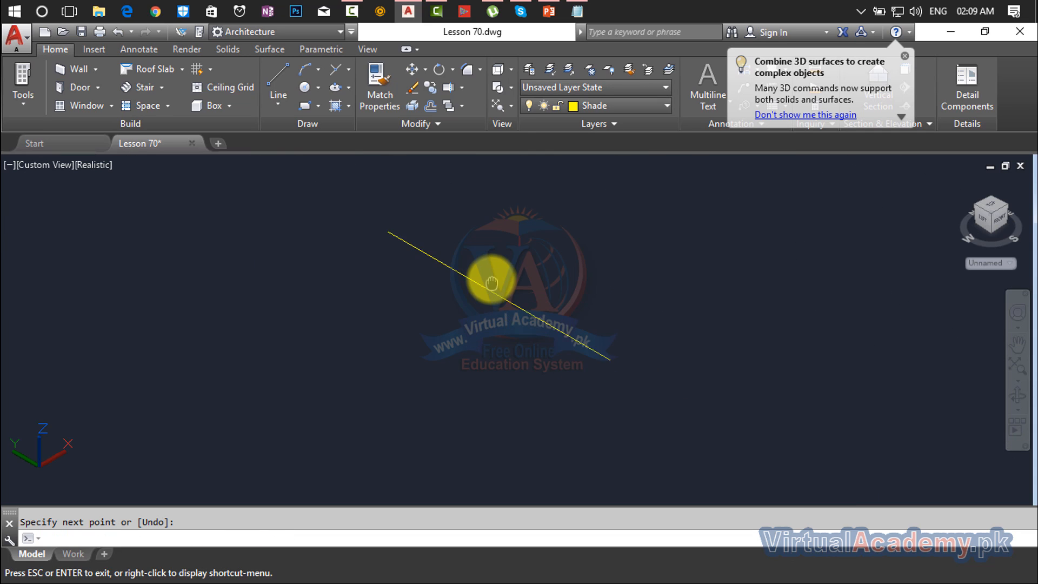
{"action": "type", "text": "o"}
{"action": "key", "text": "Return"}
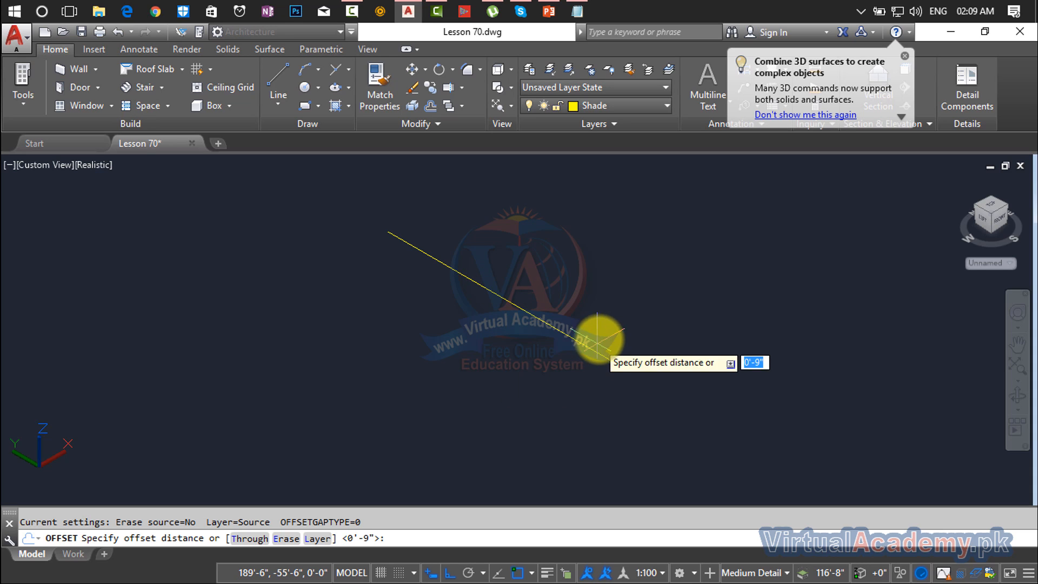
{"action": "left_click", "coordinate": [609, 360]}
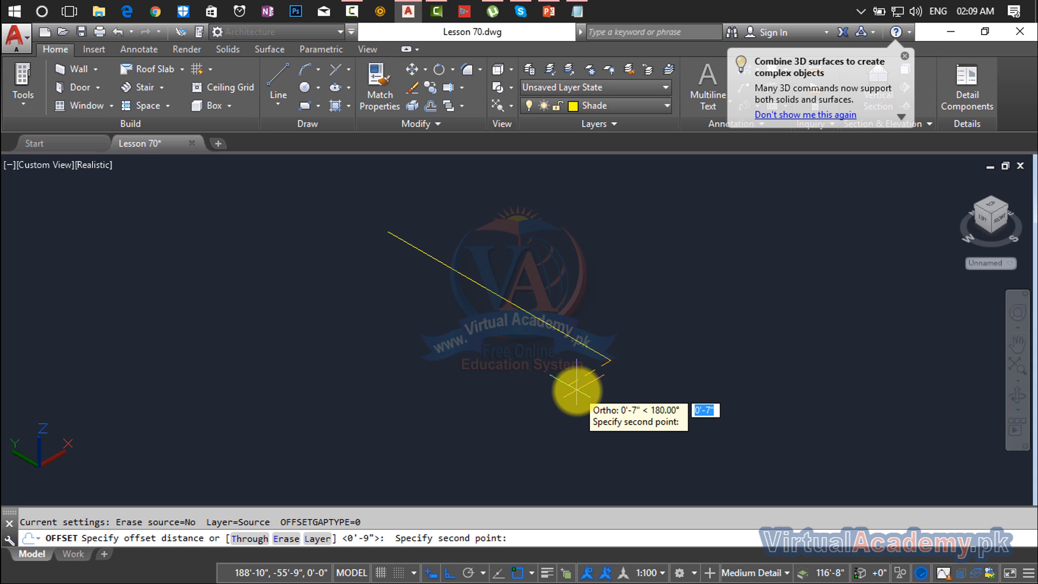
{"action": "type", "text": "2"}
{"action": "key", "text": "Return"}
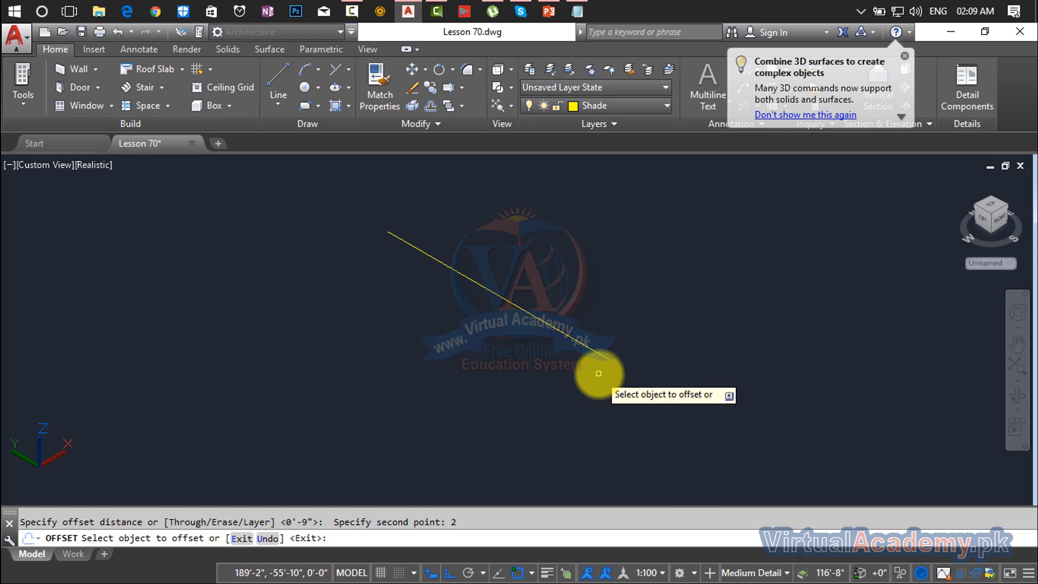
{"action": "key", "text": "Escape"}
- Offset the 3-foot line by 2 inches toward its lower-left side
{"action": "type", "text": "o"}
{"action": "key", "text": "Return"}
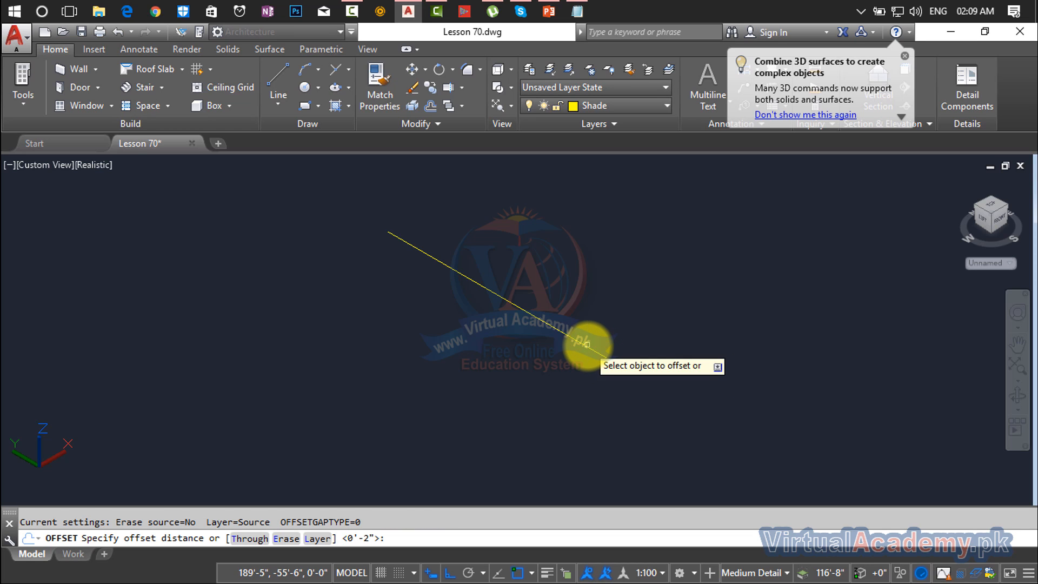
{"action": "type", "text": "2"}
{"action": "key", "text": "Return"}
{"action": "left_click", "coordinate": [581, 346]}
{"action": "left_click", "coordinate": [595, 375]}
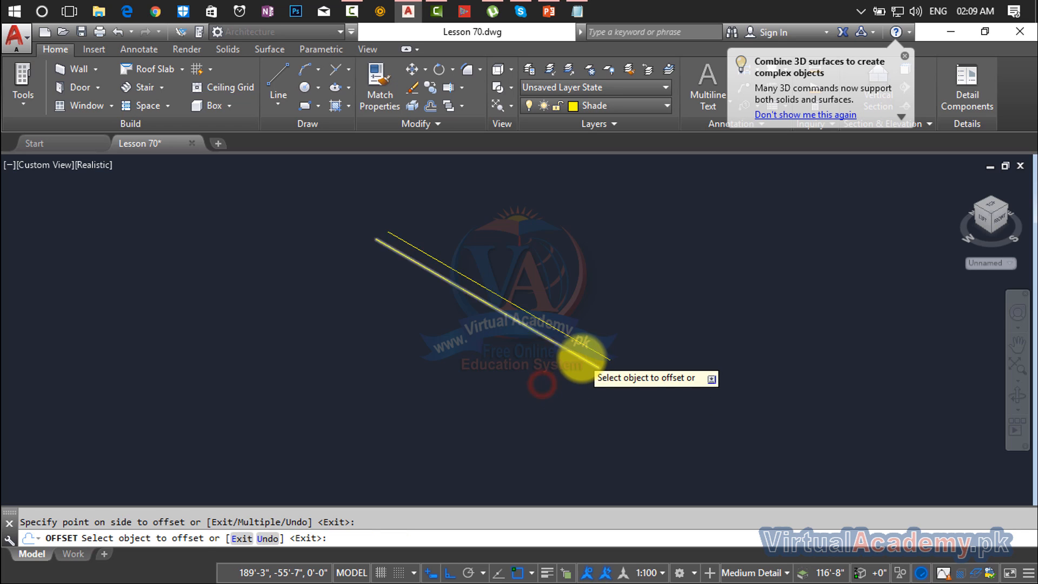
{"action": "scroll", "coordinate": [586, 362], "scroll_direction": "up", "scroll_amount": 3}
{"action": "middle_click_drag", "start_coordinate": [600, 364], "coordinate": [564, 370]}
{"action": "key", "text": "Escape"}
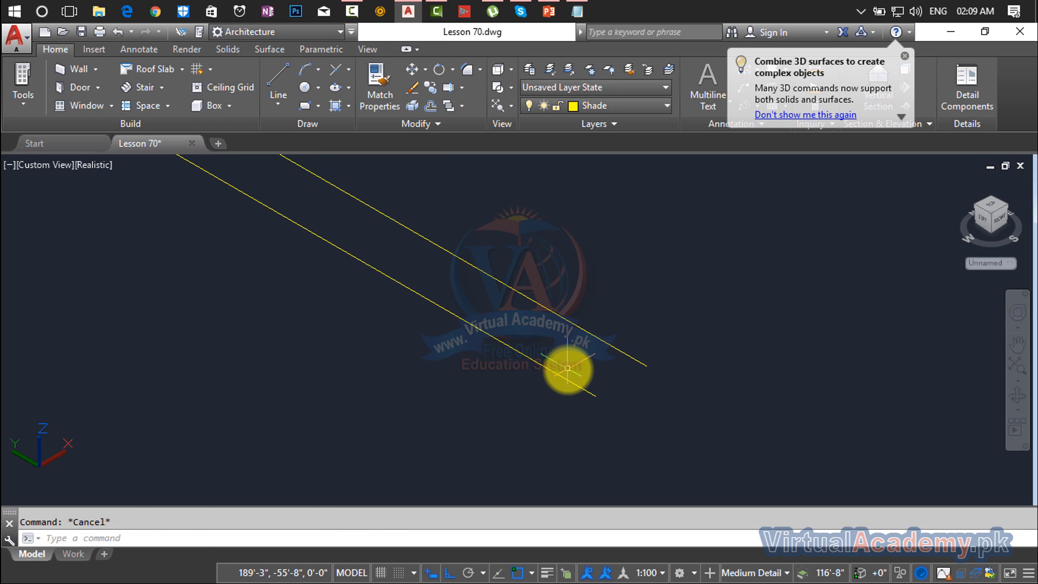
- Draw a line joining the lower endpoints of the two parallel lines to close that end of the strip
{"action": "type", "text": "l"}
{"action": "key", "text": "Return"}
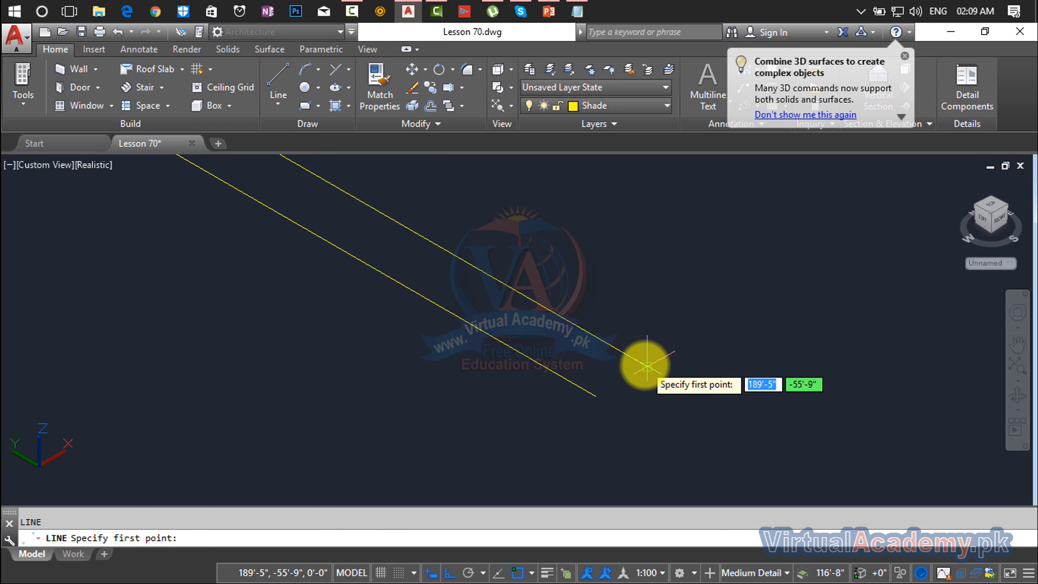
{"action": "left_click", "coordinate": [647, 366]}
{"action": "left_click", "coordinate": [595, 396]}
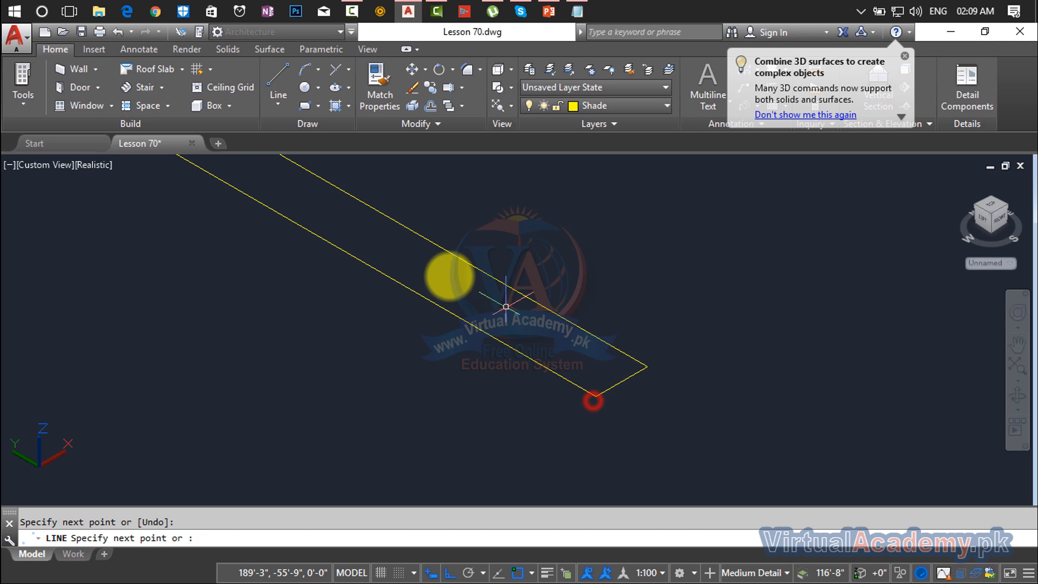
{"action": "key", "text": "Return"}
- Close the opposite, upper end of the strip with a line between the two parallel lines' endpoints
{"action": "scroll", "coordinate": [480, 299], "scroll_direction": "down", "scroll_amount": 6}
{"action": "middle_click_drag", "start_coordinate": [393, 245], "coordinate": [514, 352]}
{"action": "scroll", "coordinate": [428, 301], "scroll_direction": "up", "scroll_amount": 8}
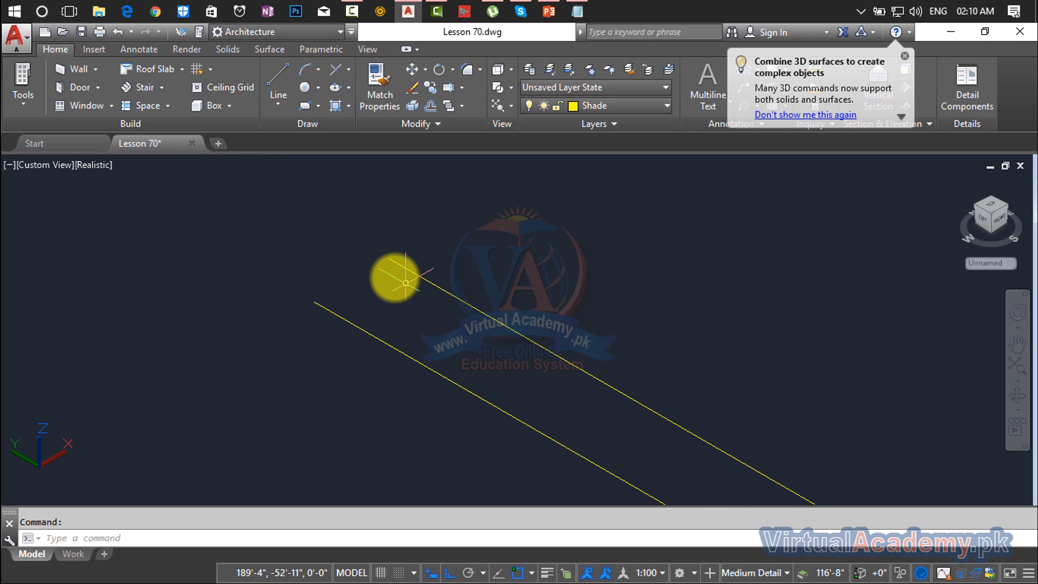
{"action": "key", "text": "Return"}
{"action": "left_click", "coordinate": [389, 259]}
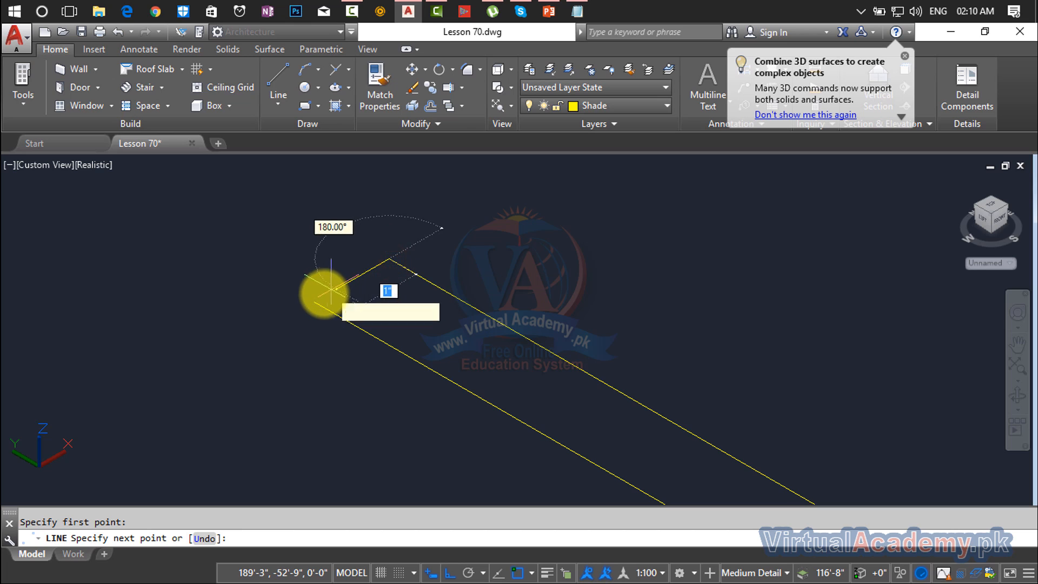
{"action": "key", "text": "Return"}
{"action": "scroll", "coordinate": [457, 227], "scroll_direction": "down", "scroll_amount": 8}
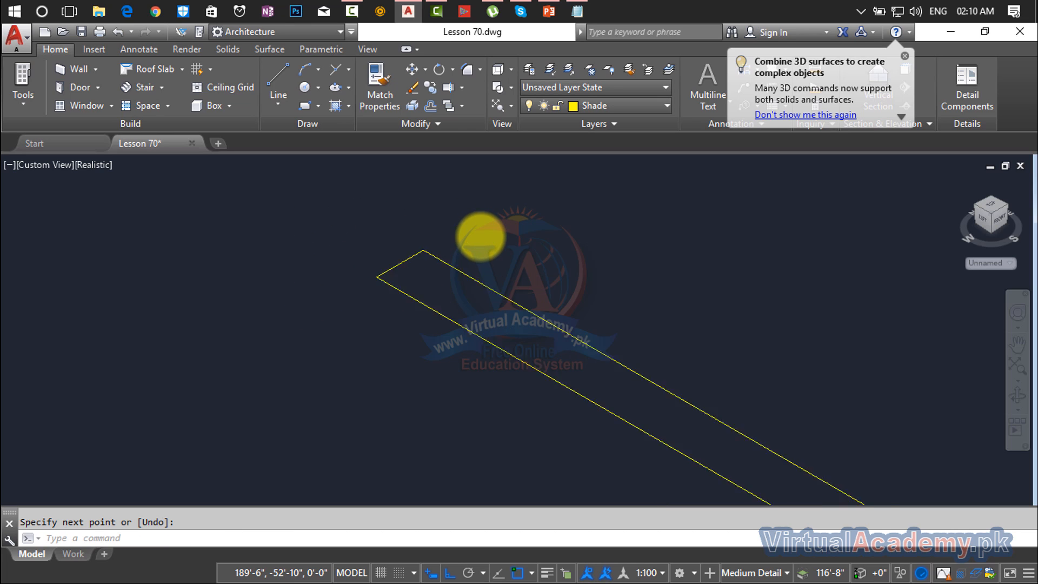
{"action": "scroll", "coordinate": [481, 240], "scroll_direction": "down", "scroll_amount": 3}
{"action": "scroll", "coordinate": [481, 240], "scroll_direction": "up", "scroll_amount": 6}
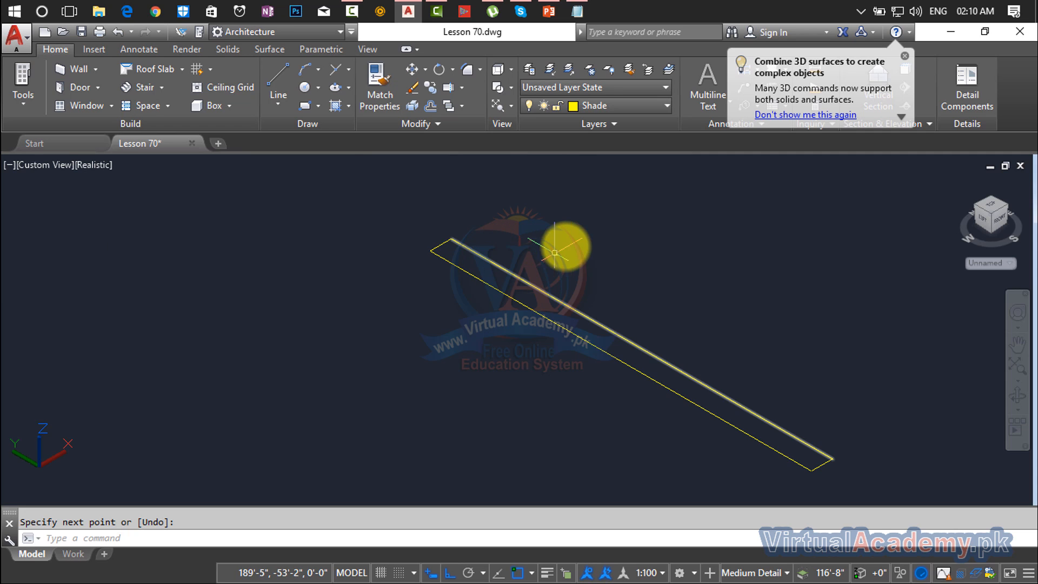
{"action": "key", "text": "Escape"}
{"action": "left_click", "coordinate": [780, 270]}
{"action": "left_click", "coordinate": [560, 389]}
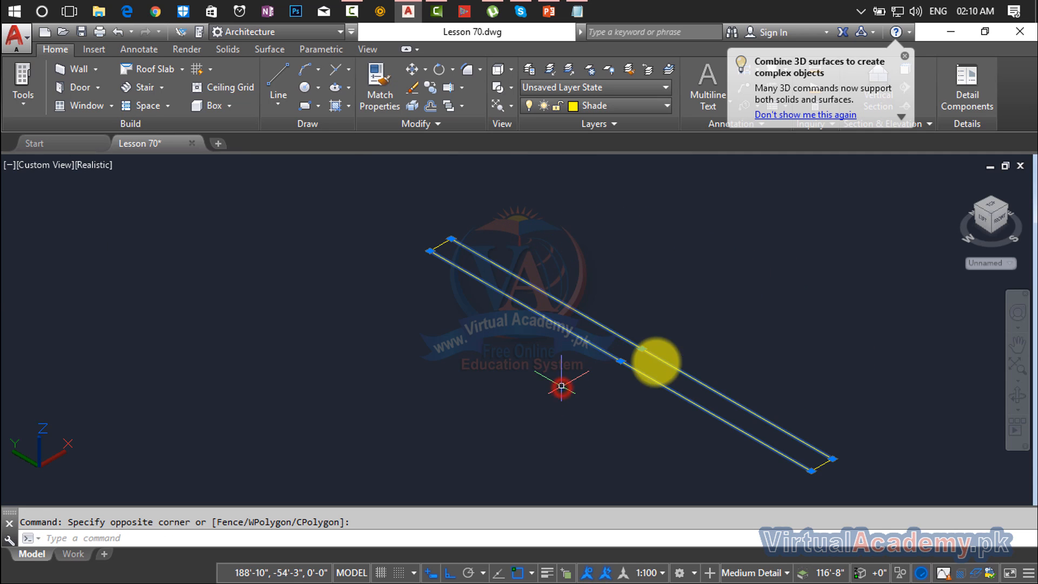
{"action": "scroll", "coordinate": [805, 336], "scroll_direction": "down", "scroll_amount": 2}
{"action": "key", "text": "Escape"}
{"action": "scroll", "coordinate": [532, 343], "scroll_direction": "up", "scroll_amount": 5}
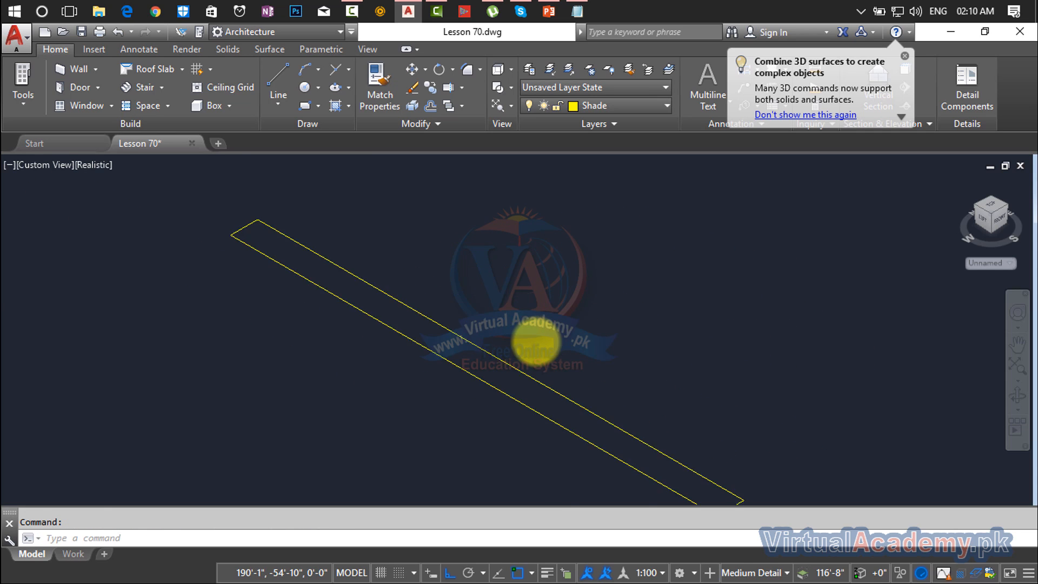
{"action": "scroll", "coordinate": [594, 289], "scroll_direction": "down", "scroll_amount": 3}
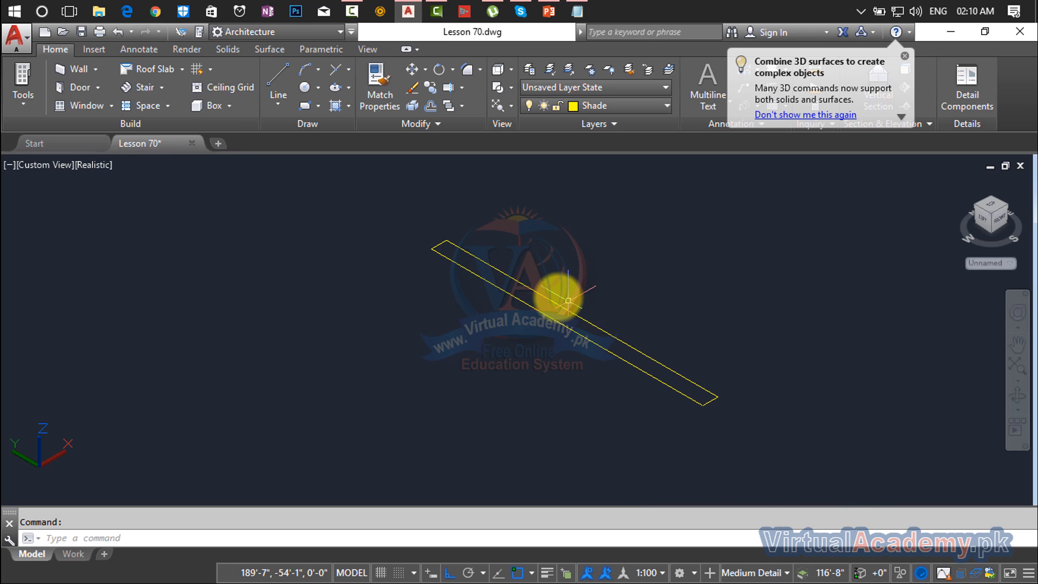
- Draw a line across the strip from the midpoint of its upper long edge to the opposite long edge
{"action": "scroll", "coordinate": [554, 294], "scroll_direction": "up", "scroll_amount": 3}
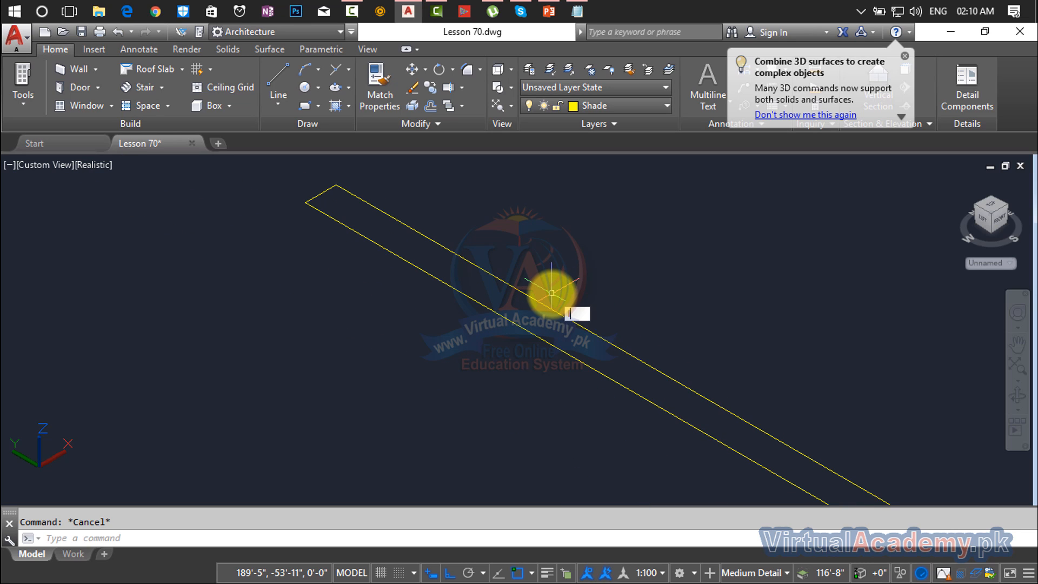
{"action": "type", "text": "l"}
{"action": "key", "text": "Return"}
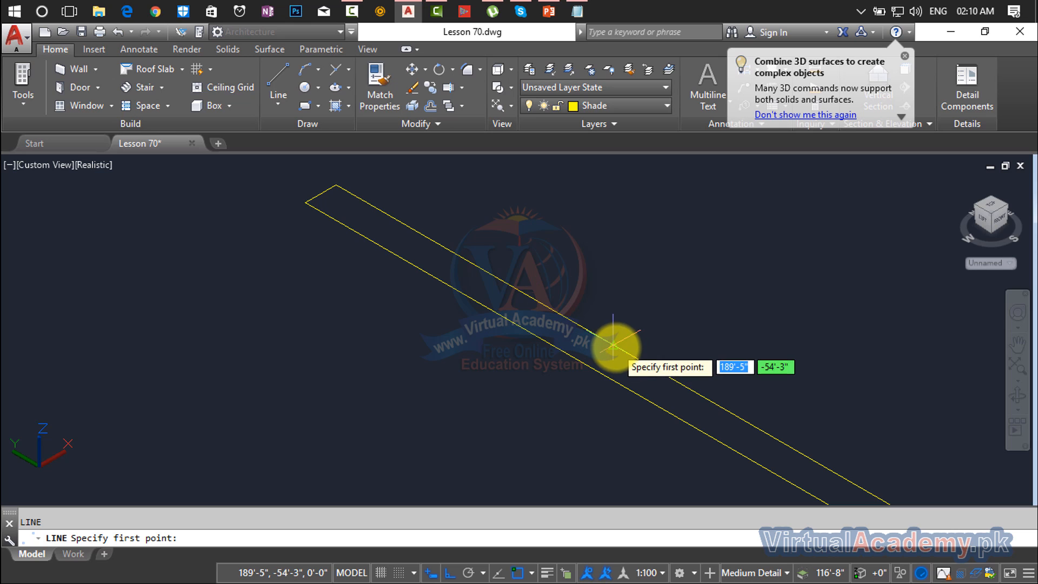
{"action": "left_click", "coordinate": [613, 345]}
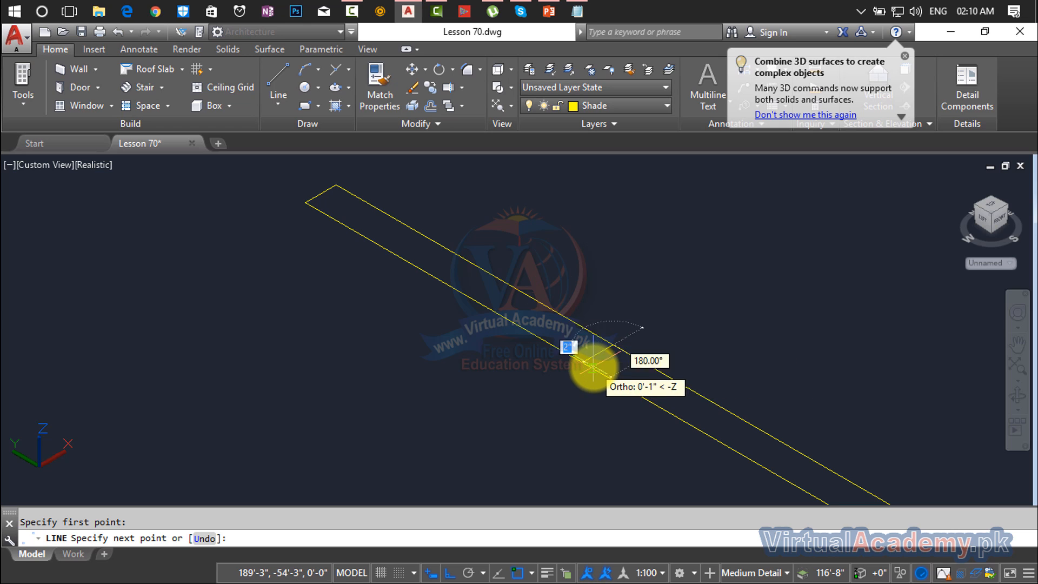
{"action": "scroll", "coordinate": [586, 361], "scroll_direction": "up", "scroll_amount": 3}
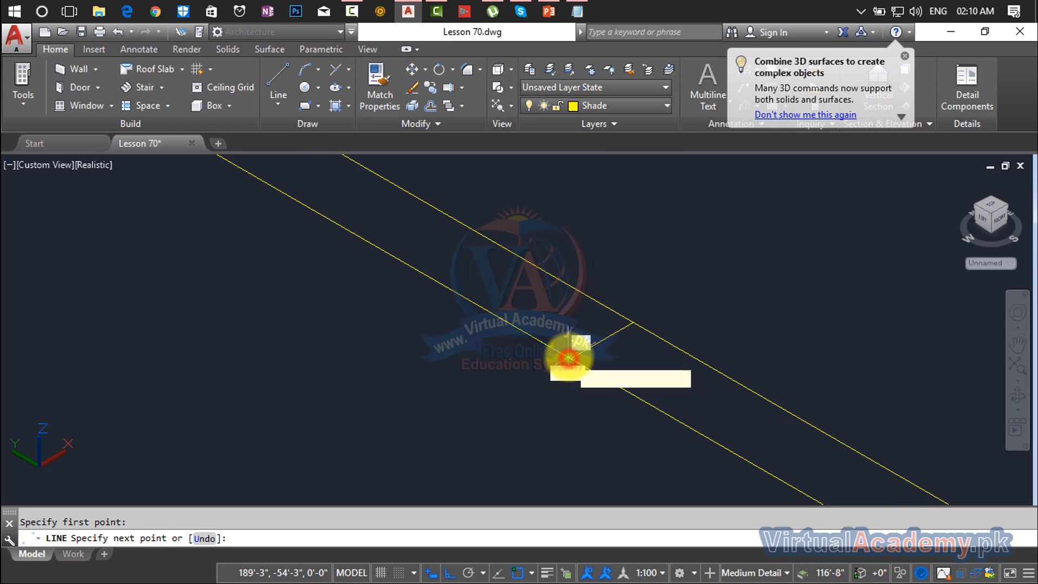
- Draw a circle of about 1-inch radius centred where the middle cross line meets the strip's lower long edge
{"action": "scroll", "coordinate": [571, 341], "scroll_direction": "up", "scroll_amount": 2}
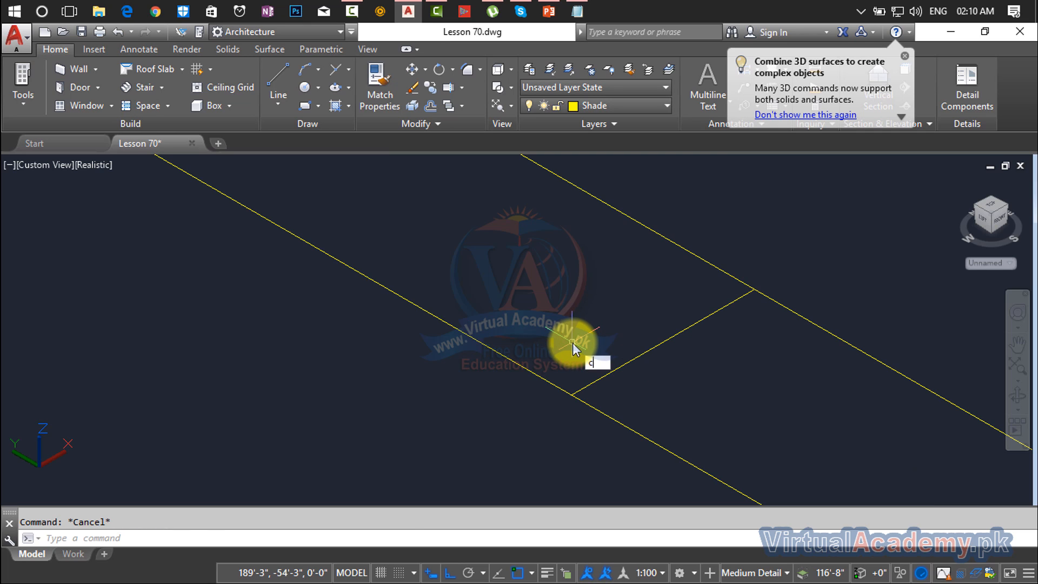
{"action": "left_click", "coordinate": [569, 397]}
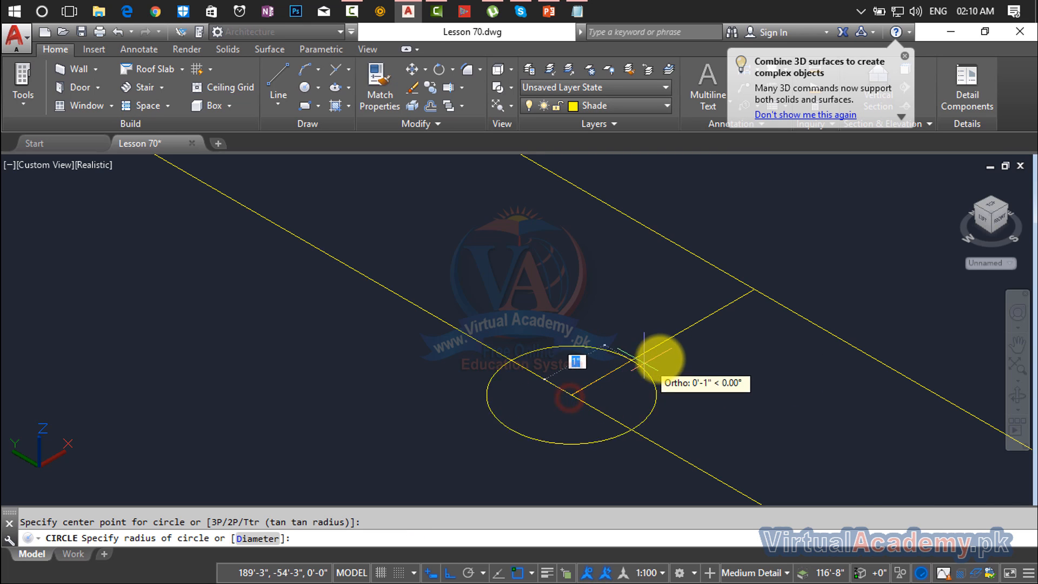
{"action": "left_click", "coordinate": [684, 336]}
{"action": "scroll", "coordinate": [645, 360], "scroll_direction": "down", "scroll_amount": 2}
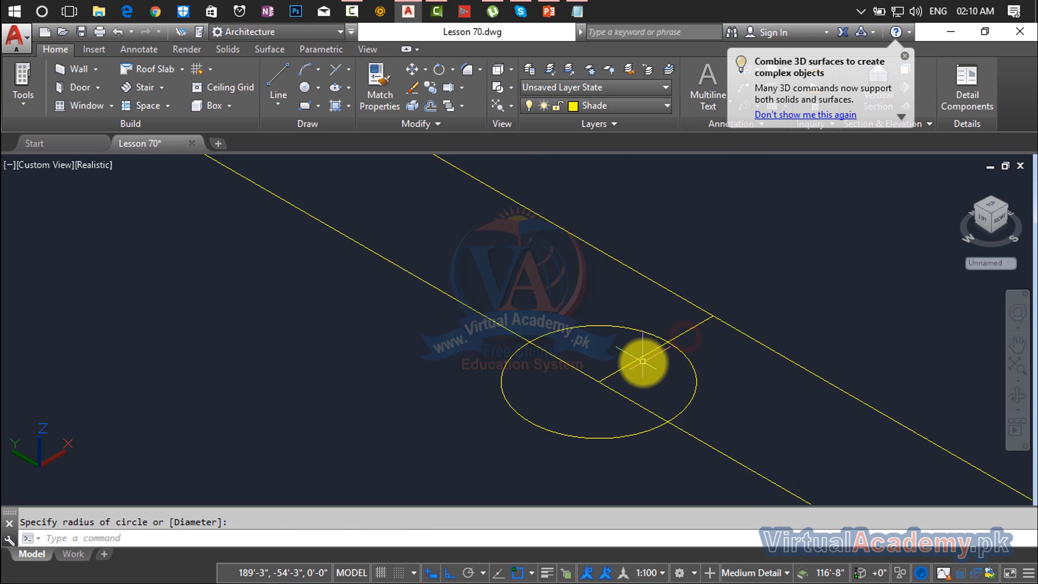
- Trim away the half of the circle lying outside the strip
{"action": "type", "text": "tr"}
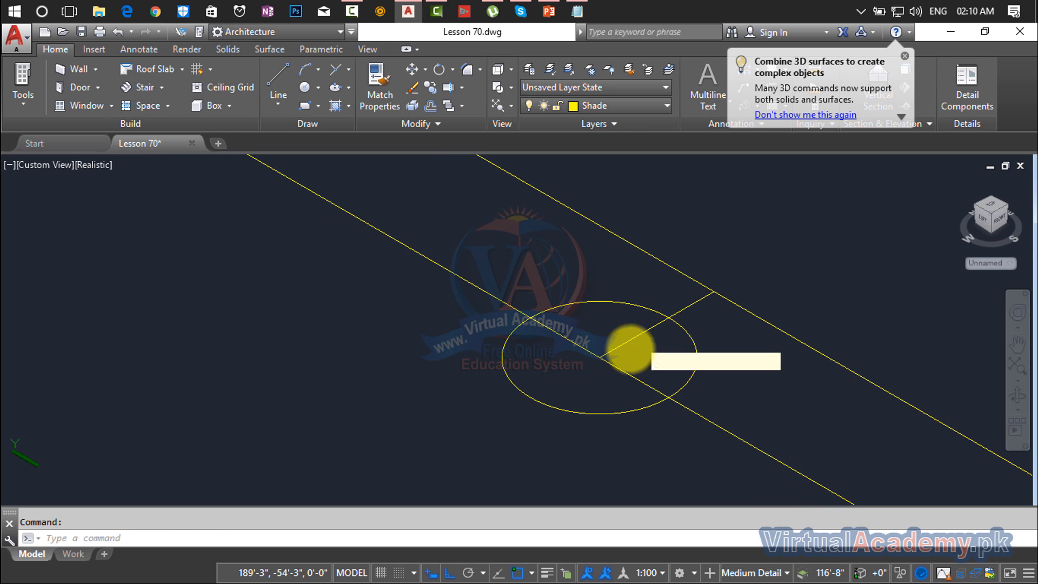
{"action": "key", "text": "Return"}
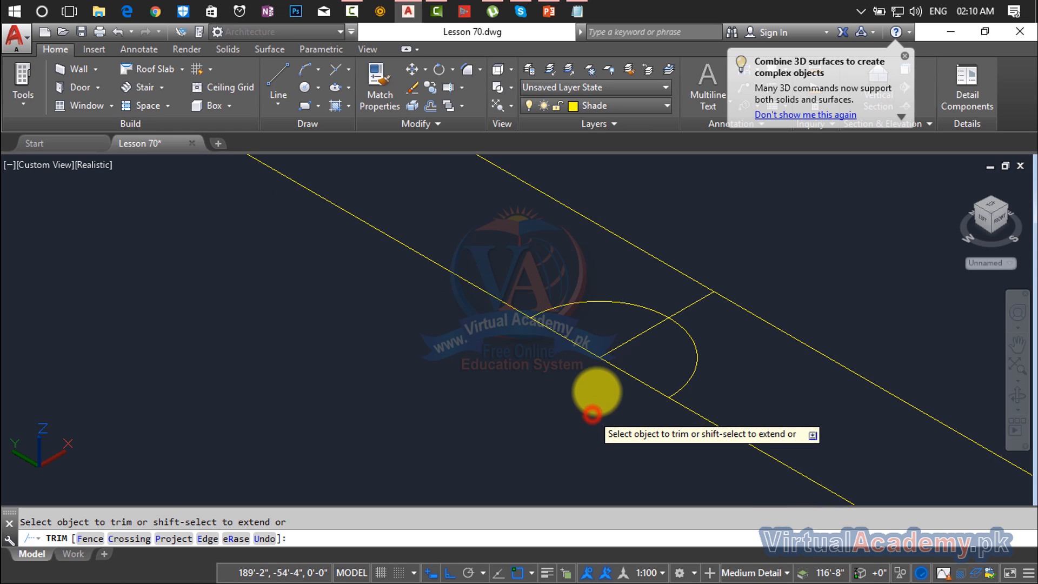
{"action": "key", "text": "Escape"}
- Copy the semicircle from its centre to three points spaced along the strip's lower long edge toward the upper end
{"action": "type", "text": "co"}
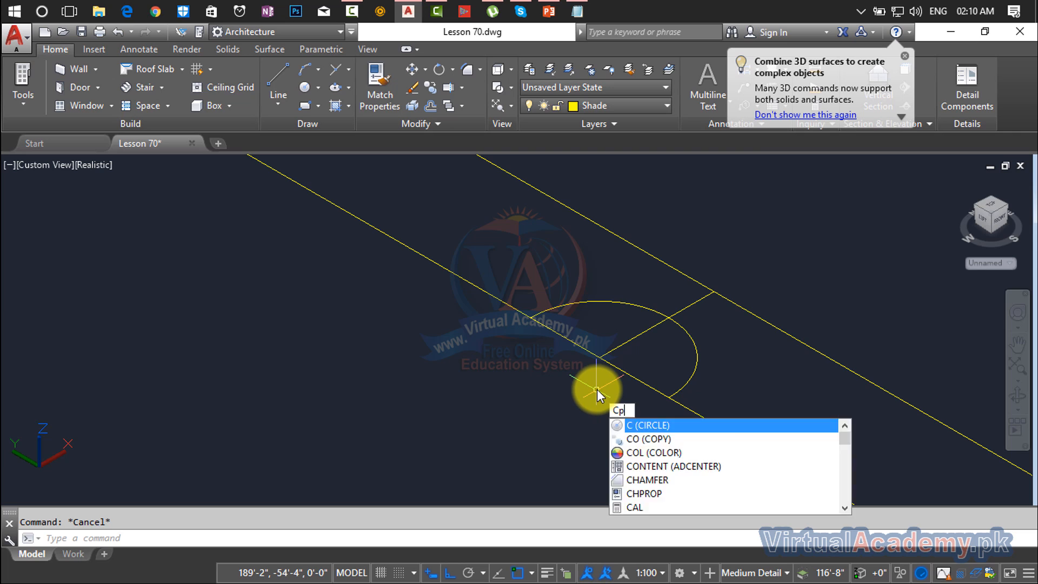
{"action": "key", "text": "Return"}
{"action": "left_click", "coordinate": [654, 311]}
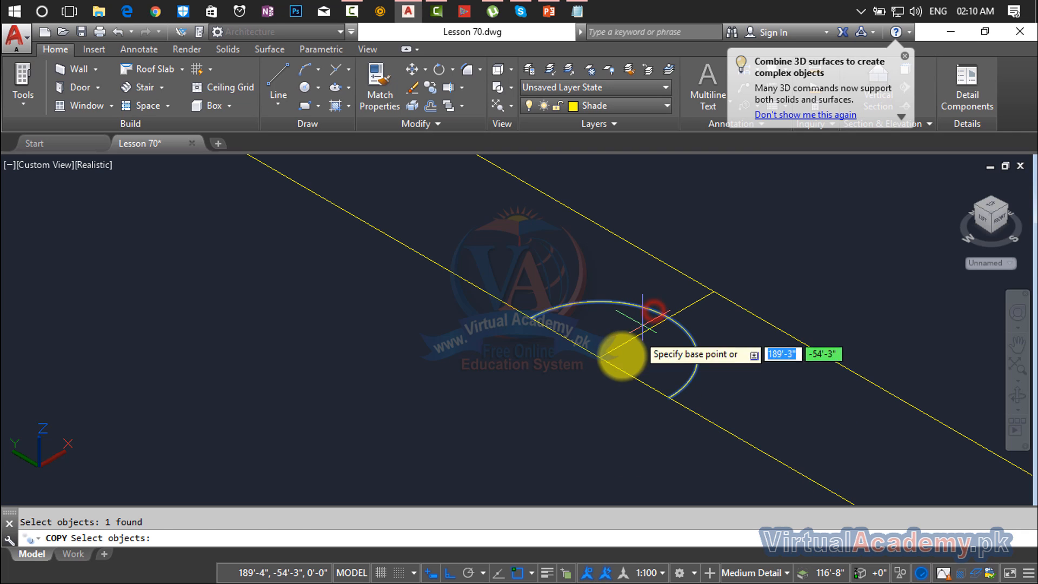
{"action": "key", "text": "Return"}
{"action": "left_click", "coordinate": [599, 357]}
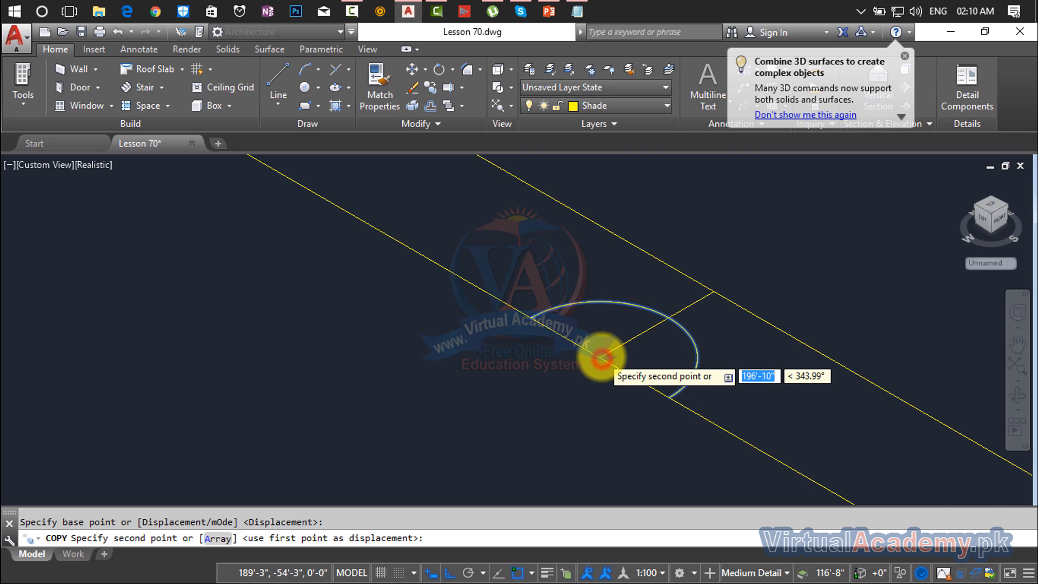
{"action": "scroll", "coordinate": [599, 356], "scroll_direction": "down", "scroll_amount": 4}
{"action": "middle_click_drag", "start_coordinate": [599, 357], "coordinate": [653, 416]}
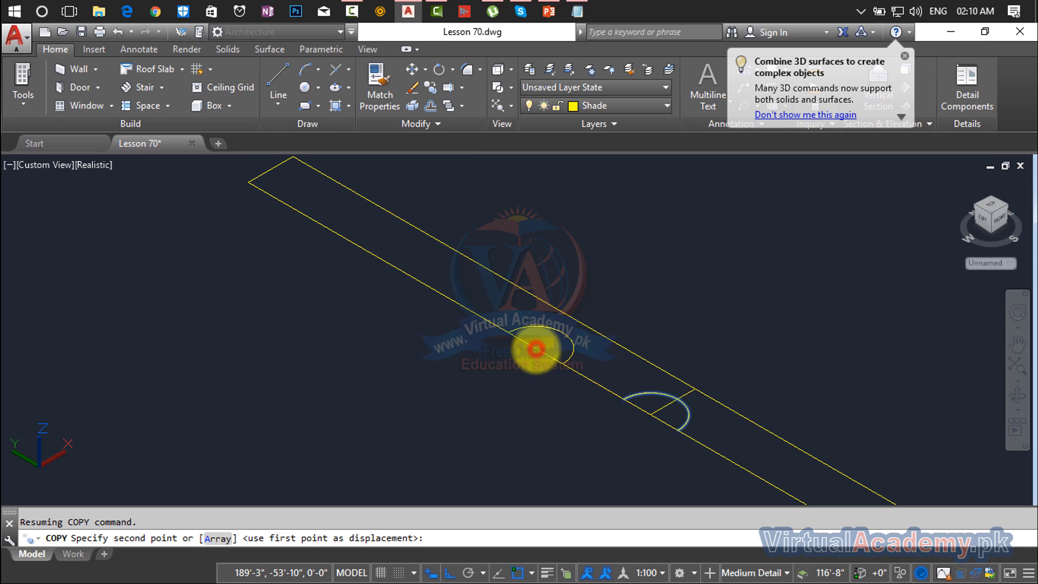
{"action": "left_click", "coordinate": [536, 348]}
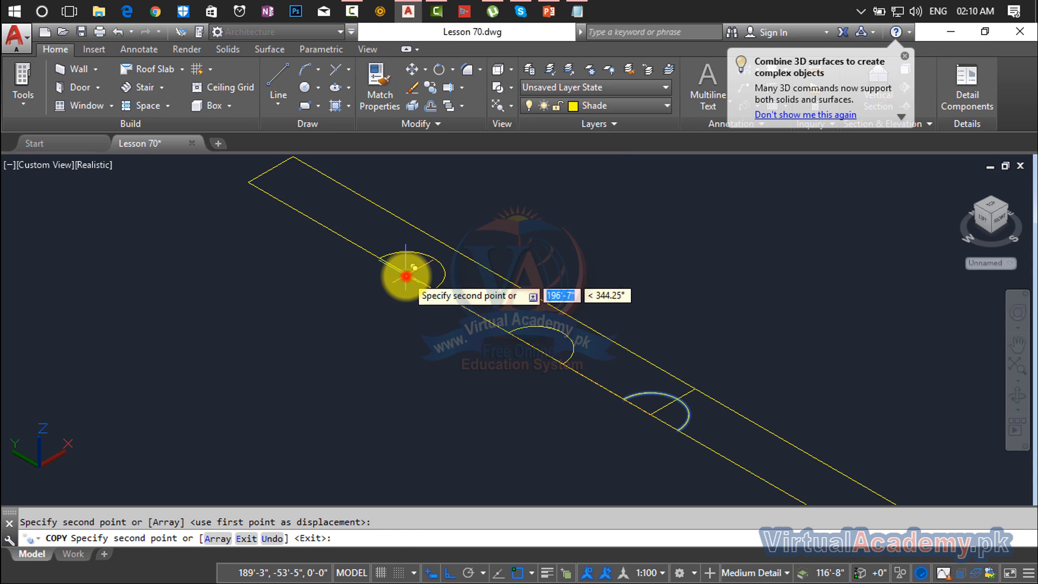
{"action": "left_click", "coordinate": [408, 274]}
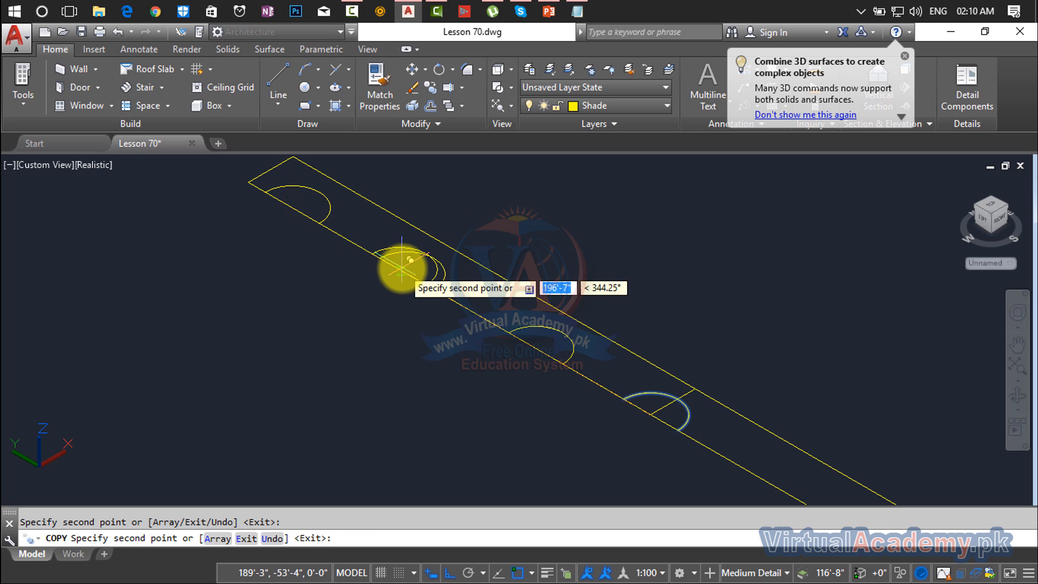
{"action": "key", "text": "Escape"}
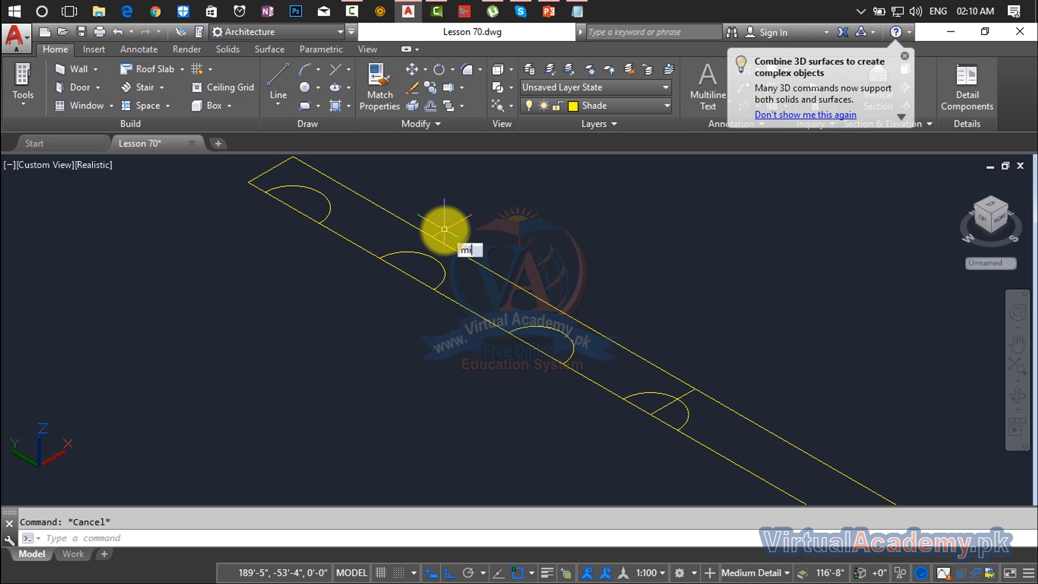
- Mirror the three copied arcs about the middle cross line, keeping the originals, and erase that cross line
{"action": "key", "text": "Return"}
{"action": "left_click", "coordinate": [427, 254]}
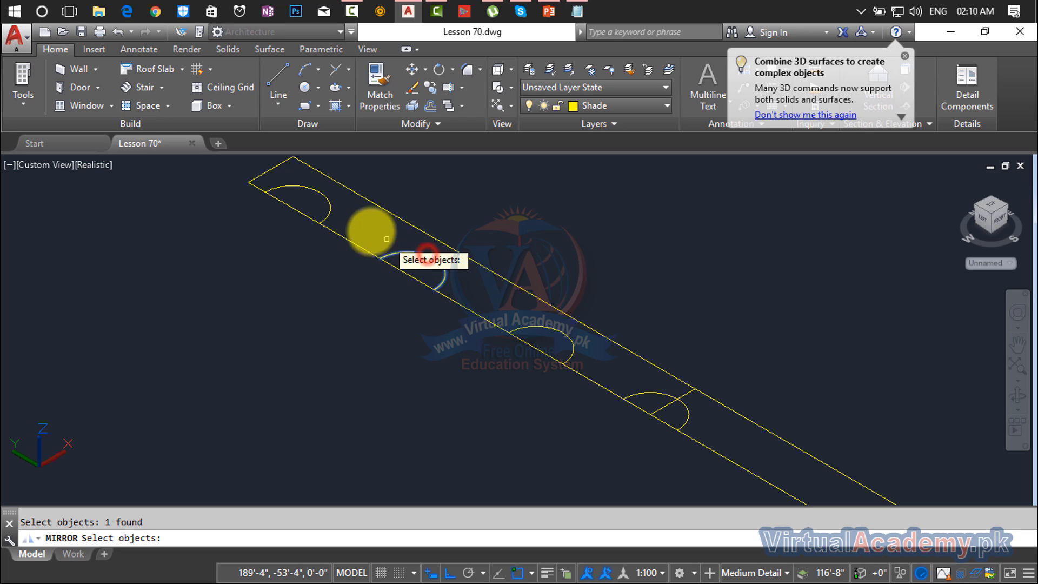
{"action": "left_click", "coordinate": [331, 206]}
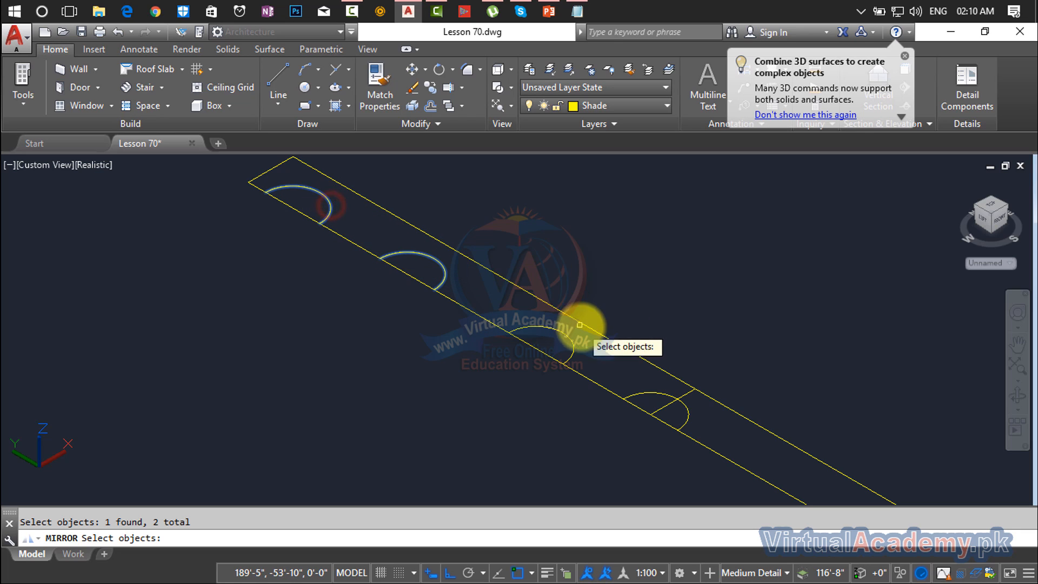
{"action": "left_click", "coordinate": [572, 346]}
{"action": "key", "text": "Return"}
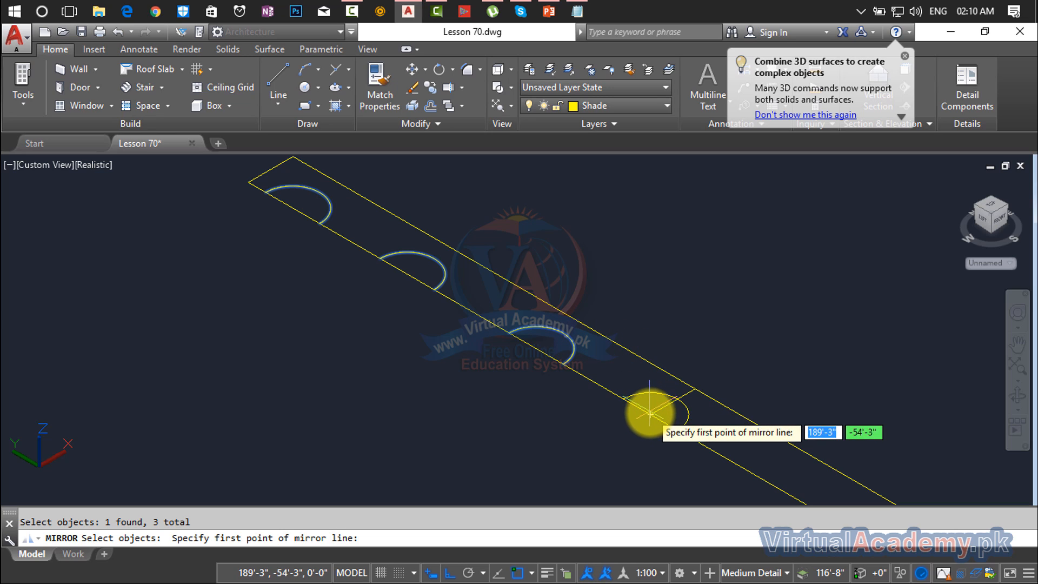
{"action": "left_click", "coordinate": [650, 413]}
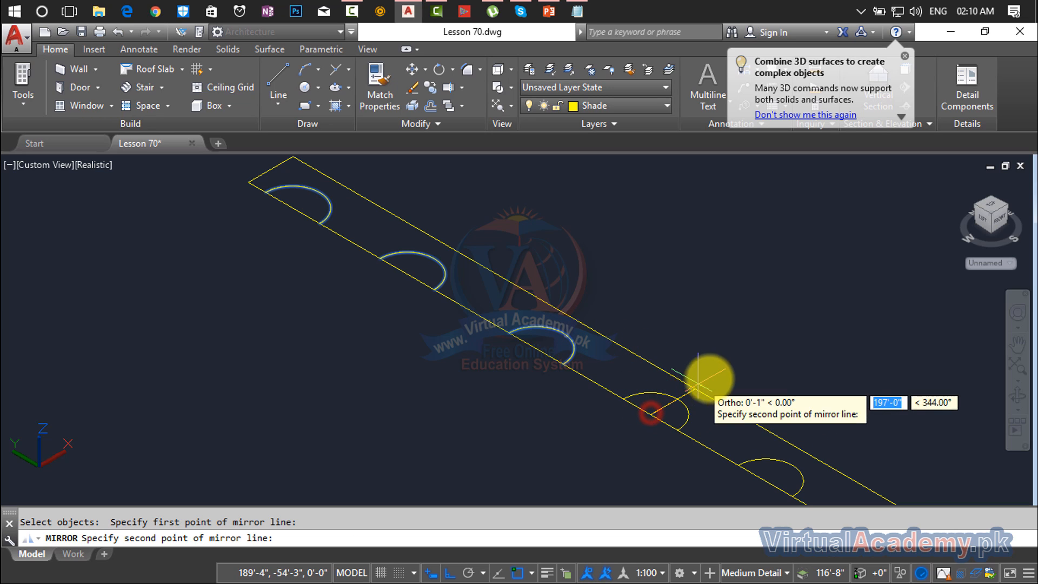
{"action": "left_click", "coordinate": [752, 347]}
{"action": "key", "text": "Return"}
{"action": "scroll", "coordinate": [751, 347], "scroll_direction": "down", "scroll_amount": 3}
{"action": "scroll", "coordinate": [660, 319], "scroll_direction": "up", "scroll_amount": 5}
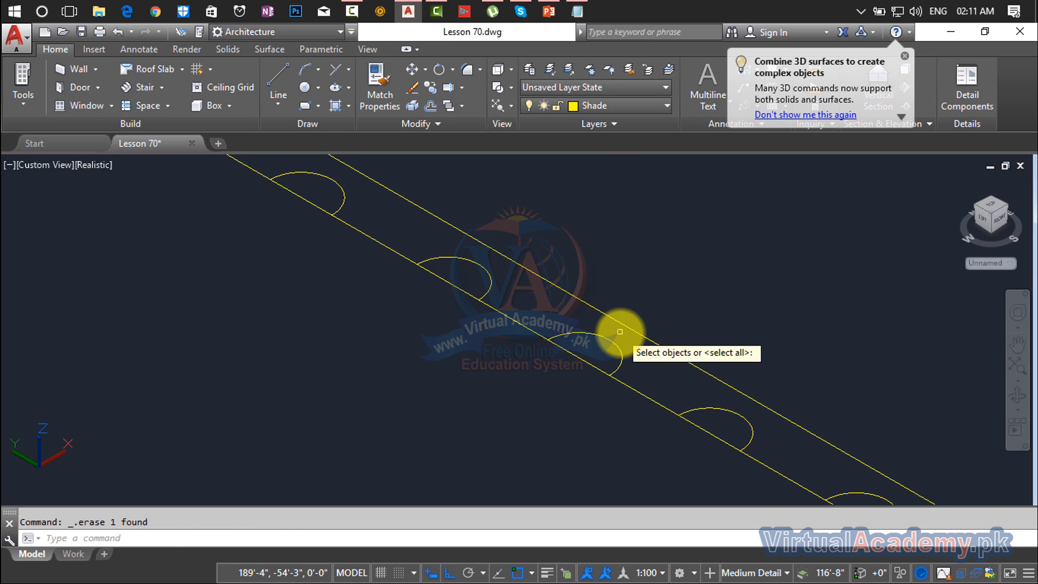
- Trim the lower long edge inside the central arc and the three arcs toward the strip's upper end
{"action": "key", "text": "Return"}
{"action": "left_click", "coordinate": [596, 353]}
{"action": "left_click", "coordinate": [577, 375]}
{"action": "left_click", "coordinate": [457, 277]}
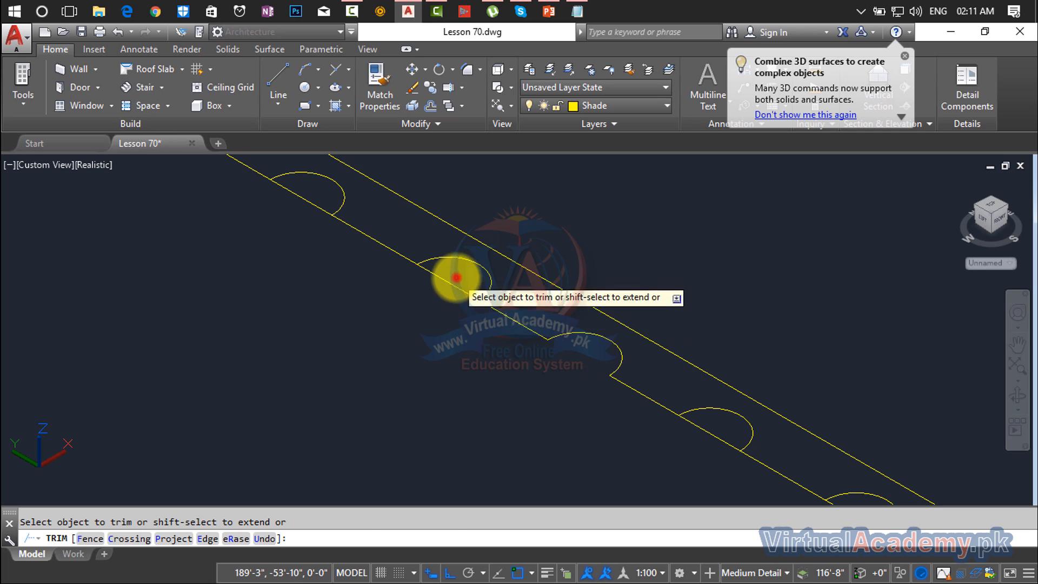
{"action": "left_click", "coordinate": [433, 296]}
{"action": "left_click", "coordinate": [313, 203]}
{"action": "left_click", "coordinate": [299, 221]}
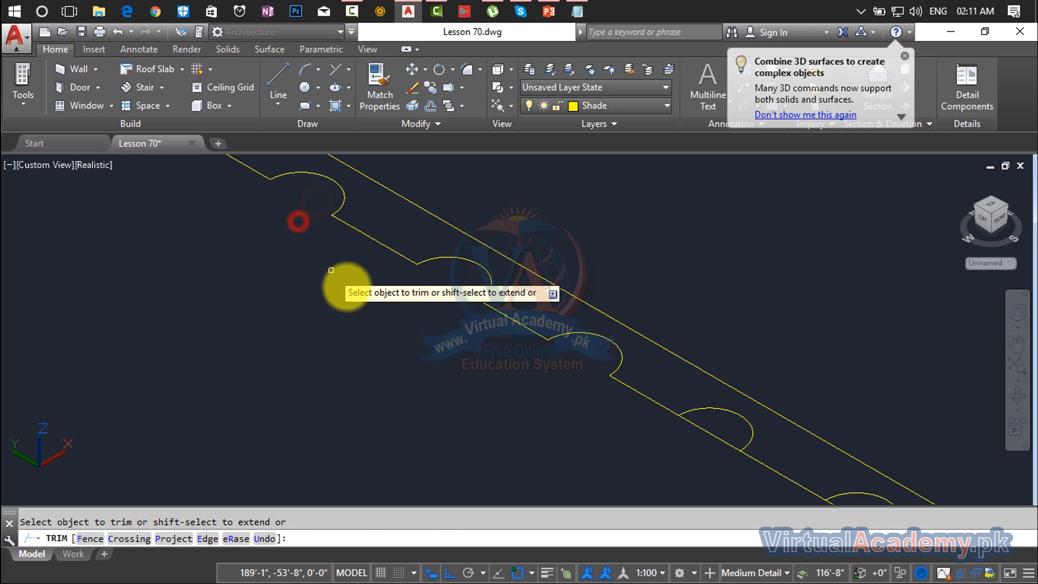
{"action": "scroll", "coordinate": [336, 275], "scroll_direction": "down", "scroll_amount": 4}
{"action": "middle_click_drag", "start_coordinate": [406, 311], "coordinate": [527, 388]}
{"action": "scroll", "coordinate": [394, 297], "scroll_direction": "up", "scroll_amount": 3}
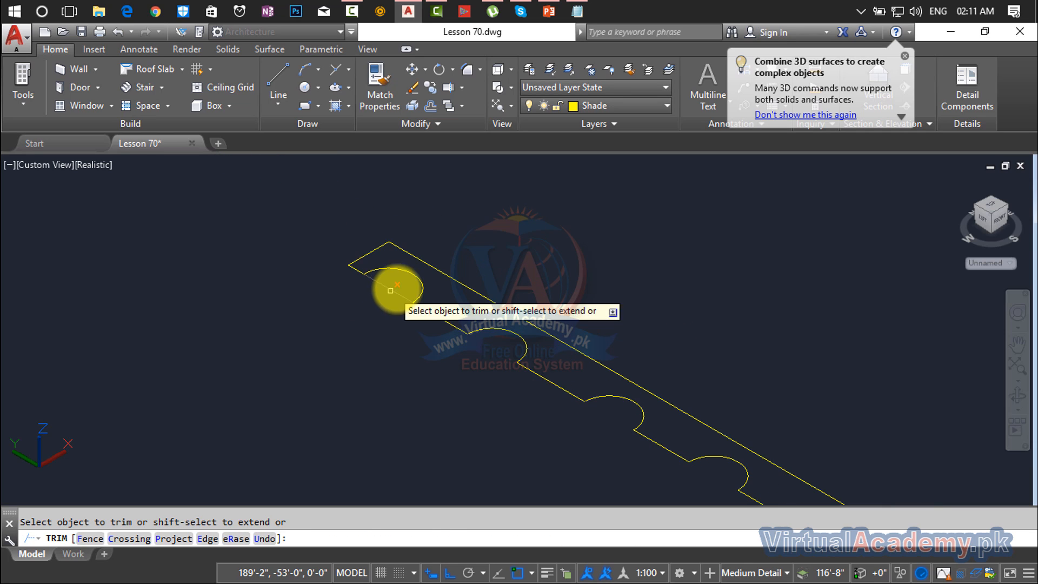
{"action": "left_click", "coordinate": [390, 290]}
{"action": "left_click", "coordinate": [385, 302]}
{"action": "scroll", "coordinate": [410, 278], "scroll_direction": "down", "scroll_amount": 3}
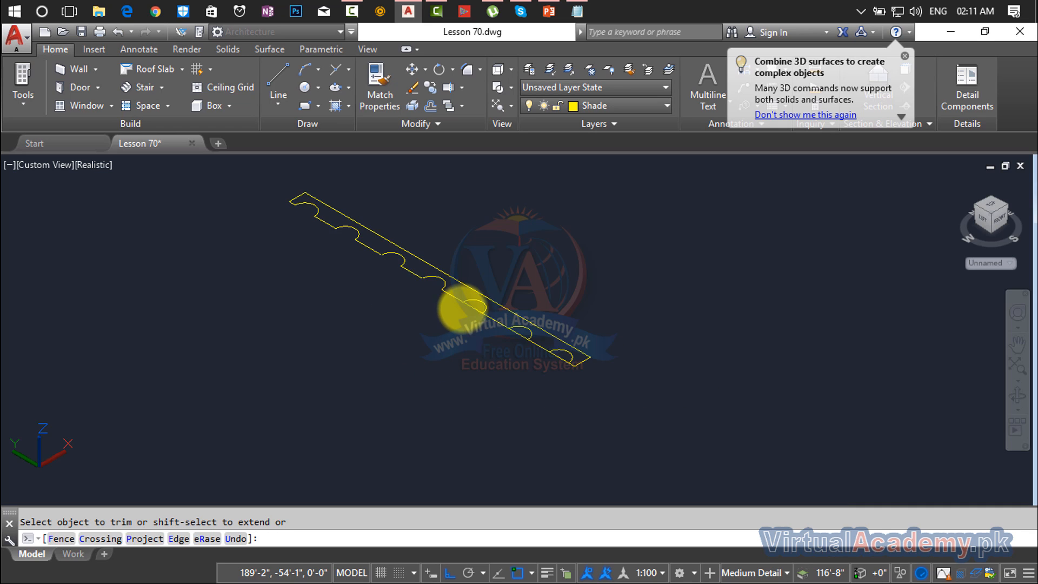
- Trim the lower long edge inside the remaining three arcs toward the strip's lower end
{"action": "scroll", "coordinate": [459, 308], "scroll_direction": "up", "scroll_amount": 3}
{"action": "left_click", "coordinate": [475, 290]}
{"action": "left_click", "coordinate": [458, 324]}
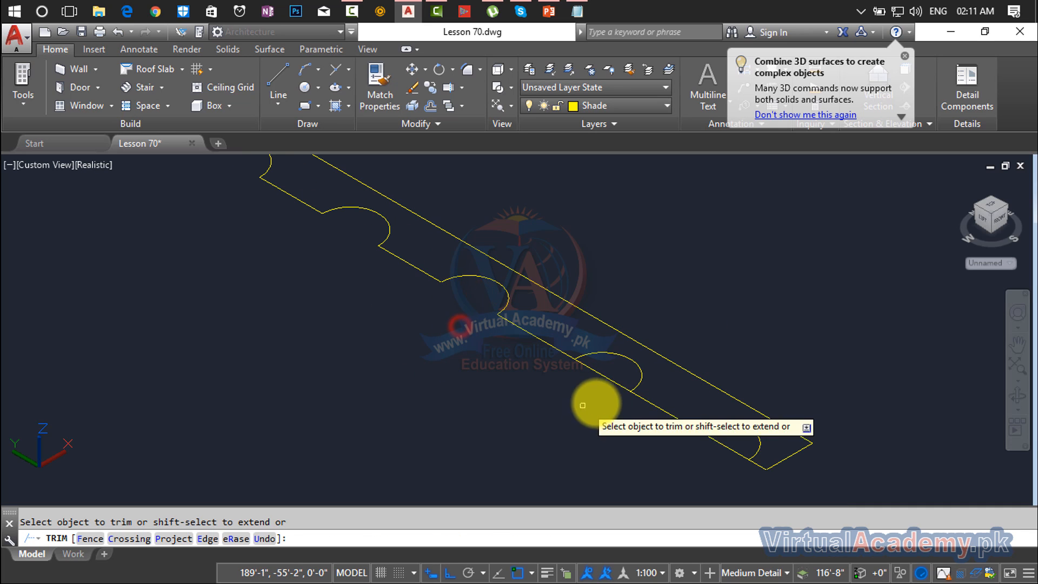
{"action": "left_click", "coordinate": [607, 364]}
{"action": "left_click", "coordinate": [607, 386]}
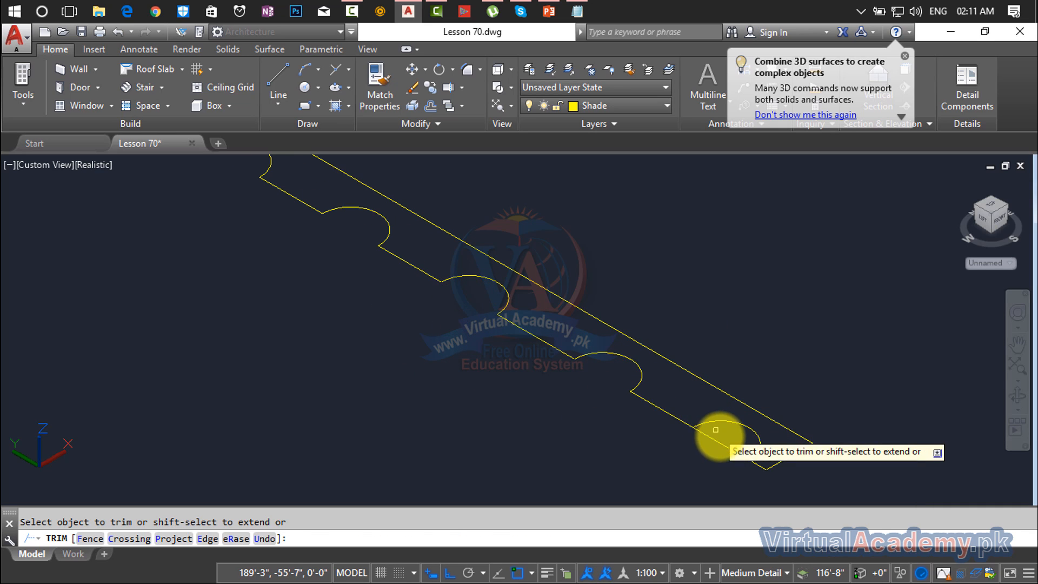
{"action": "left_click", "coordinate": [715, 430]}
{"action": "left_click", "coordinate": [689, 471]}
{"action": "key", "text": "Escape"}
{"action": "scroll", "coordinate": [579, 367], "scroll_direction": "down", "scroll_amount": 4}
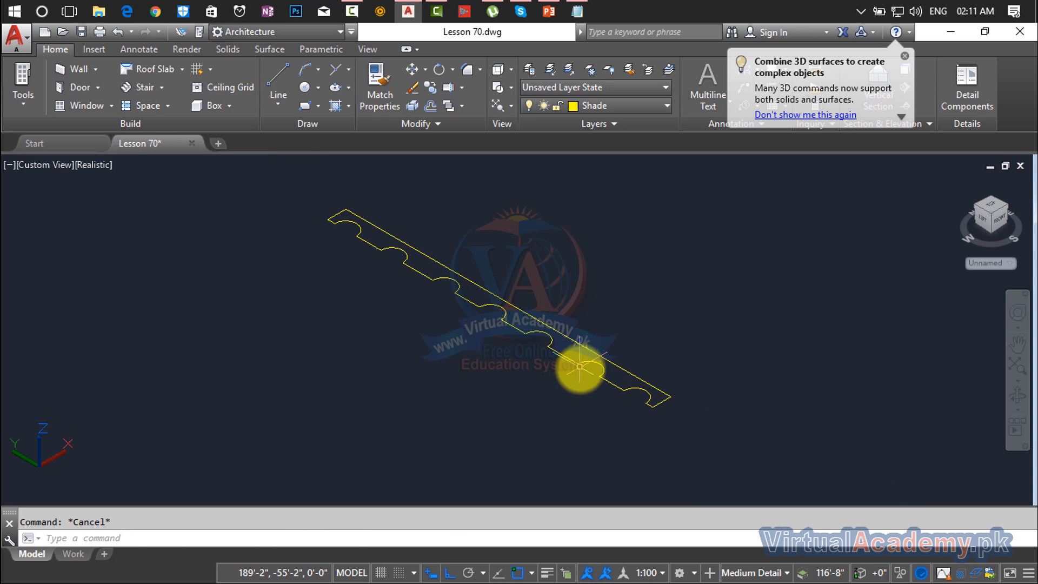
- Create a polyline boundary from a point picked inside the scalloped profile
{"action": "middle_click_drag", "start_coordinate": [513, 341], "coordinate": [529, 395]}
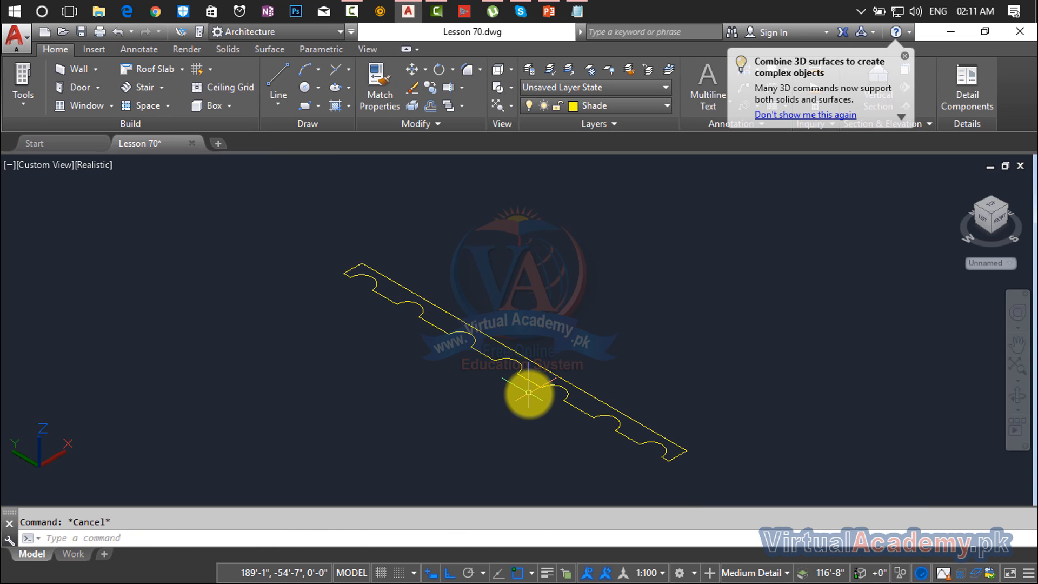
{"action": "type", "text": "o"}
{"action": "key", "text": "Return"}
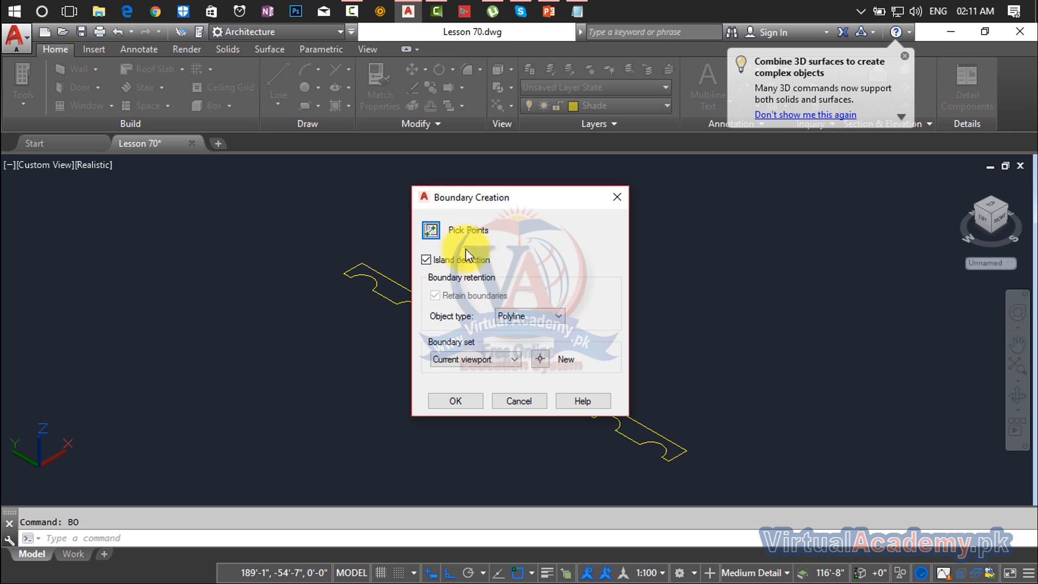
{"action": "left_click", "coordinate": [431, 230]}
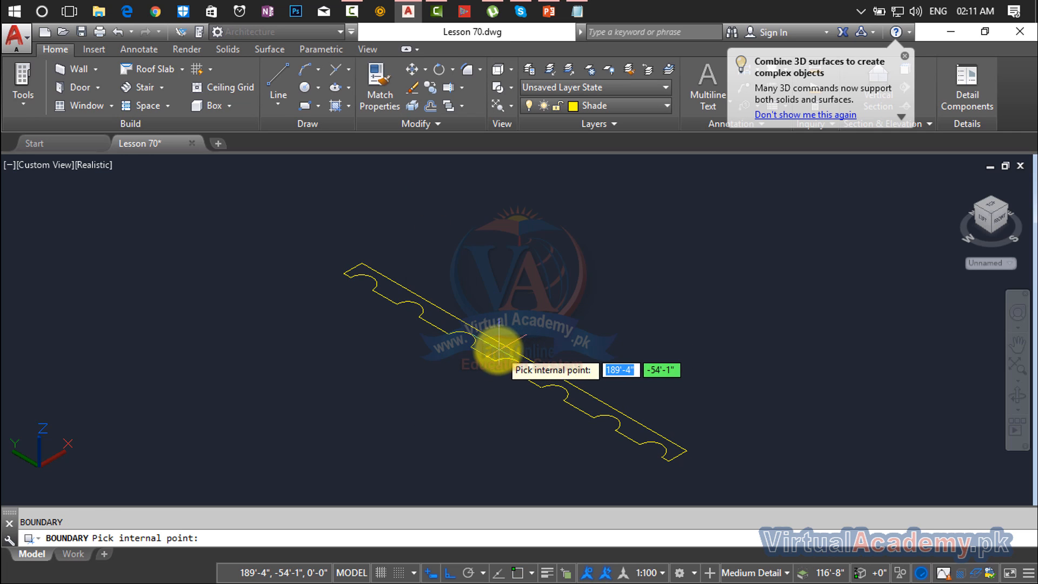
{"action": "left_click", "coordinate": [494, 344]}
{"action": "key", "text": "Return"}
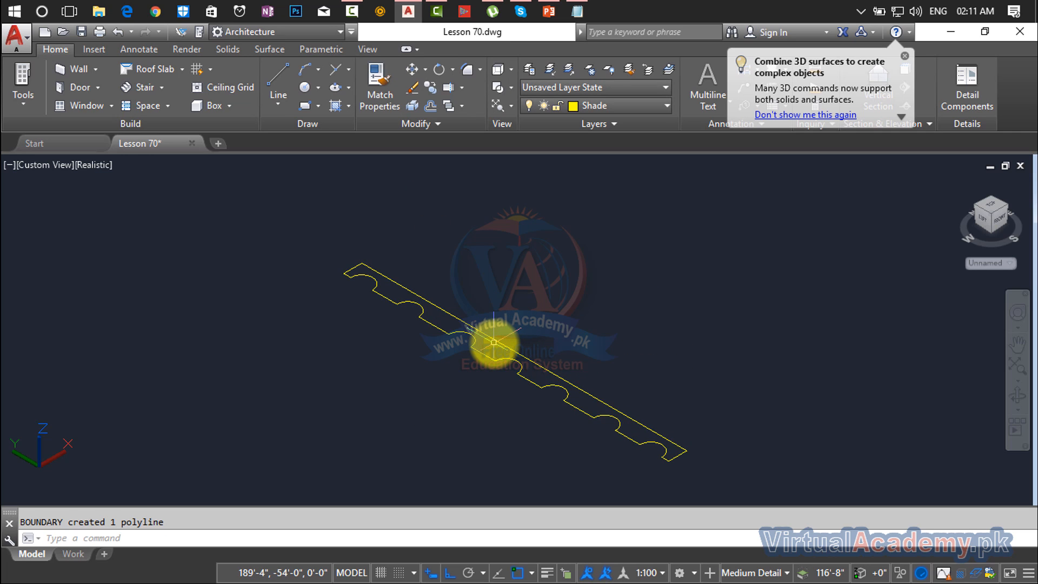
{"action": "key", "text": "Escape"}
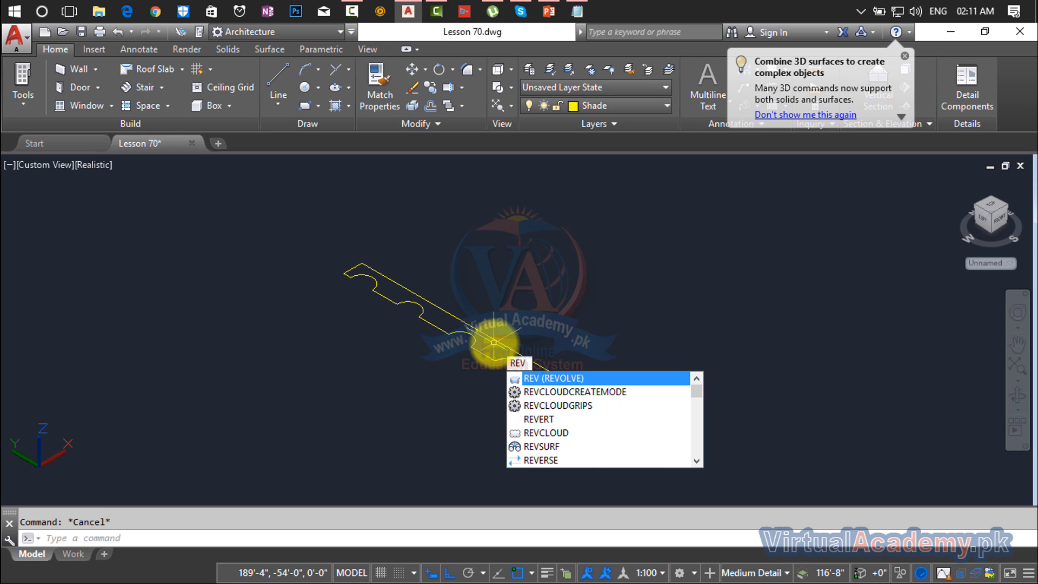
- Revolve the scalloped profile and its outline objects 360 degrees about the profile's straight long edge
{"action": "key", "text": "Return"}
{"action": "left_click", "coordinate": [670, 289]}
{"action": "left_click", "coordinate": [408, 407]}
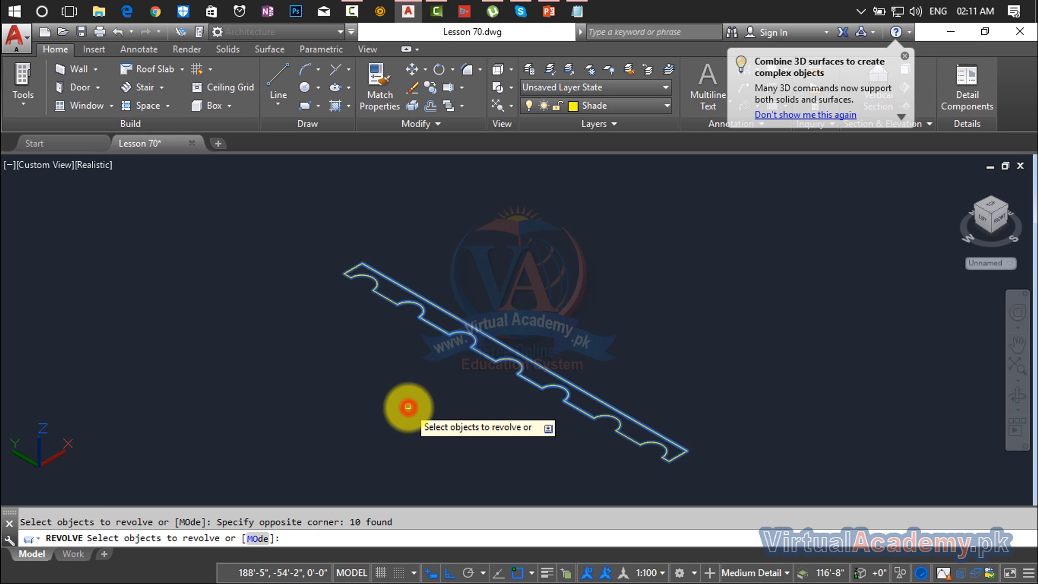
{"action": "key", "text": "Return"}
{"action": "left_click", "coordinate": [363, 264]}
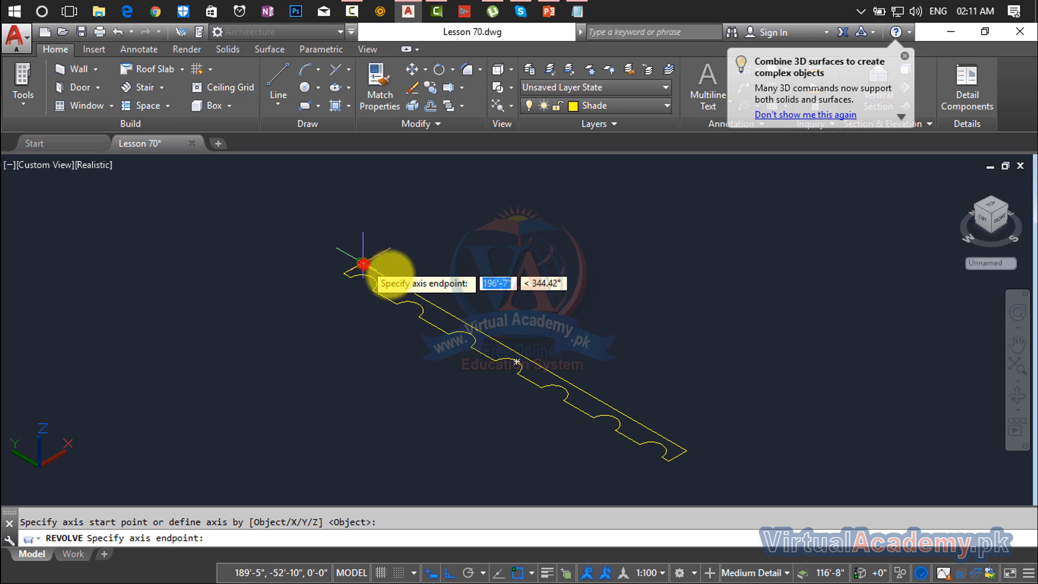
{"action": "left_click", "coordinate": [683, 450]}
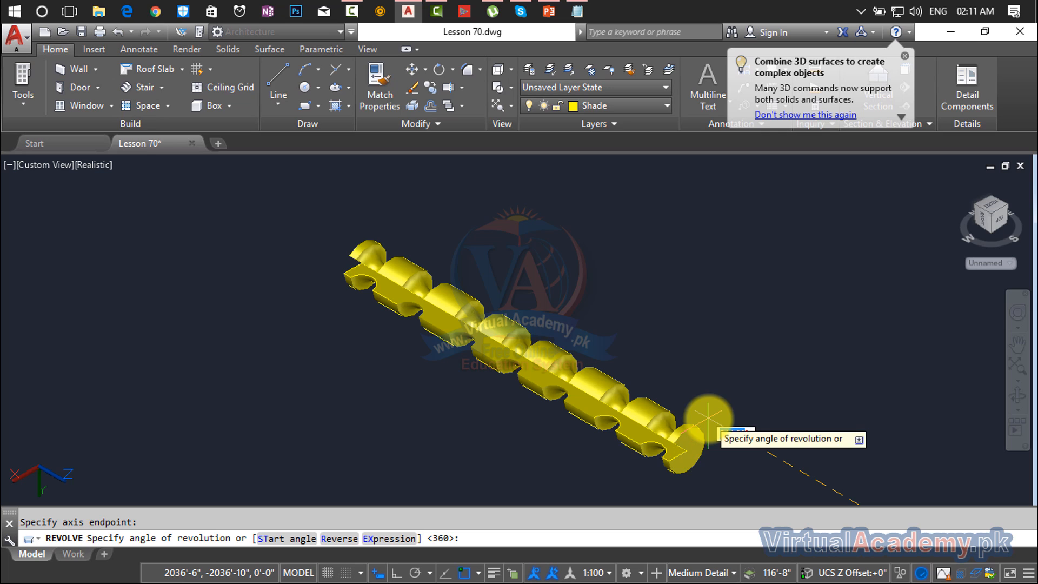
{"action": "type", "text": "360"}
{"action": "key", "text": "Return"}
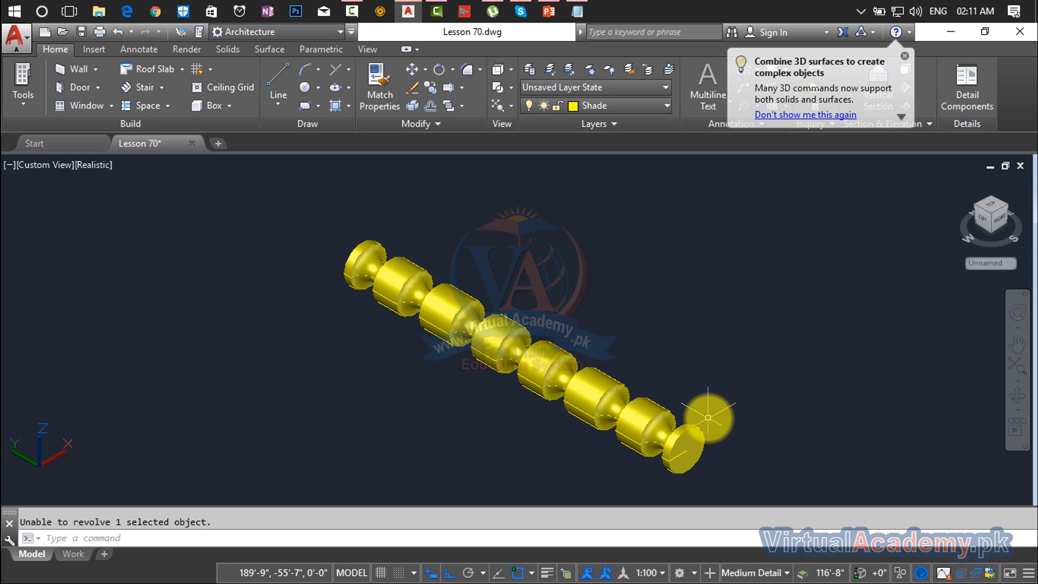
{"action": "key", "text": "Return"}
{"action": "scroll", "coordinate": [708, 417], "scroll_direction": "down", "scroll_amount": 4}
{"action": "middle_click_drag", "start_coordinate": [706, 416], "coordinate": [675, 376]}
{"action": "key", "text": "Escape"}
{"action": "key", "text": "Escape"}
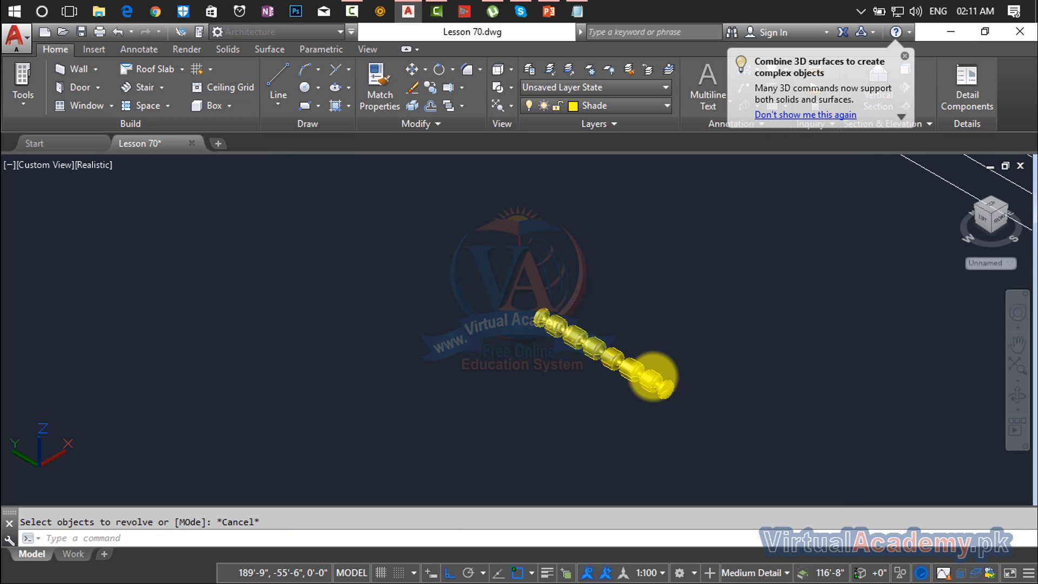
{"action": "scroll", "coordinate": [650, 374], "scroll_direction": "up", "scroll_amount": 3}
{"action": "scroll", "coordinate": [652, 361], "scroll_direction": "down", "scroll_amount": 2}
{"action": "left_click", "coordinate": [717, 321]}
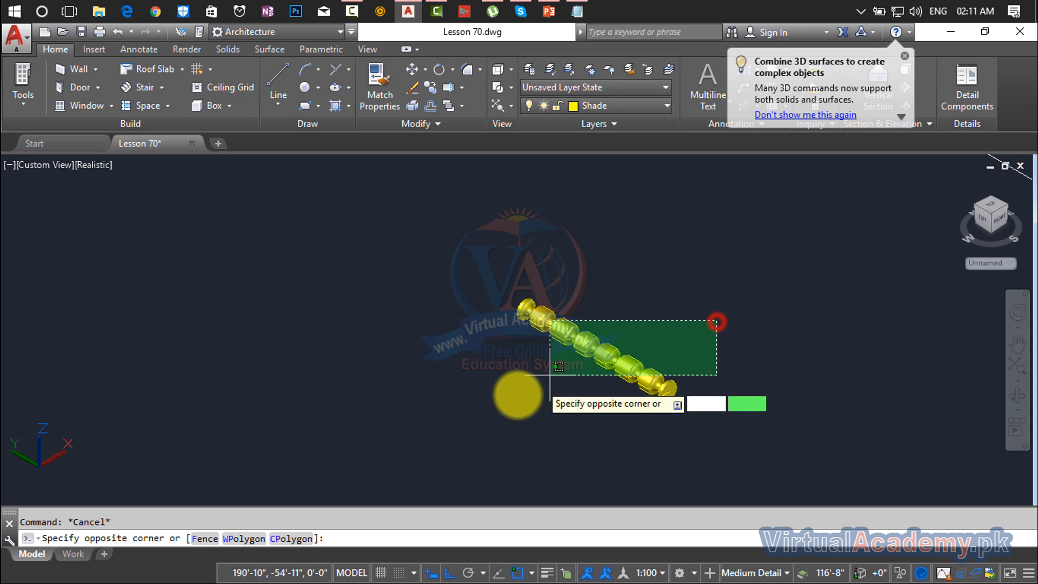
{"action": "left_click", "coordinate": [451, 432]}
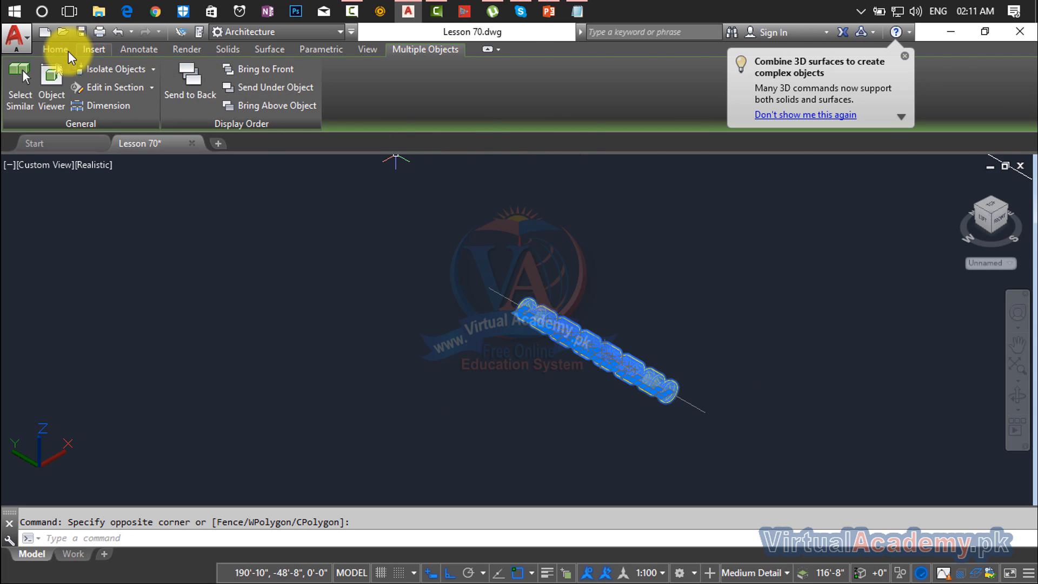
{"action": "left_click", "coordinate": [58, 52]}
{"action": "left_click", "coordinate": [619, 111]}
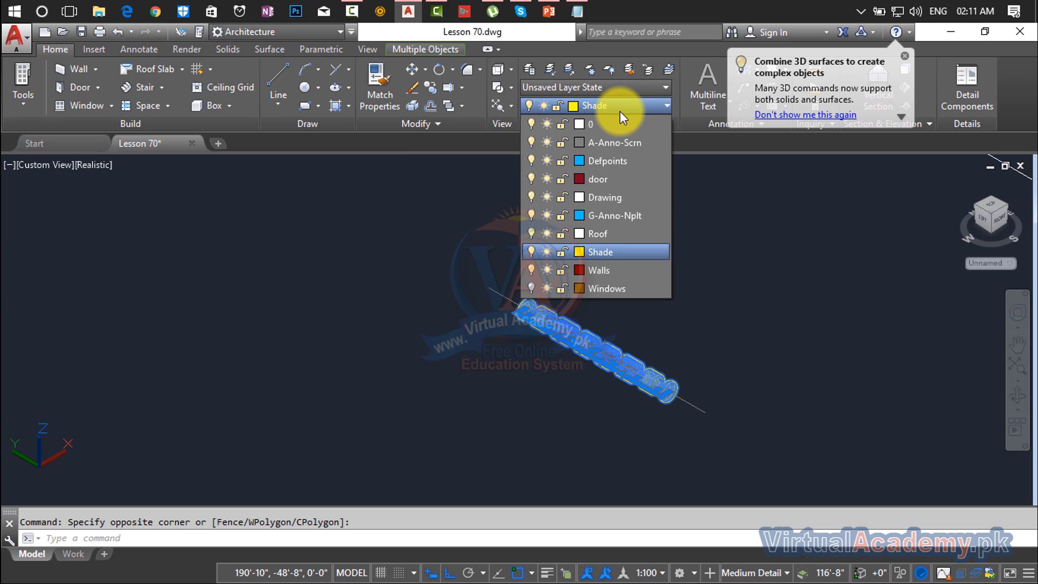
- Create a new layer named Railing and assign it index colour 99
{"action": "left_click", "coordinate": [533, 70]}
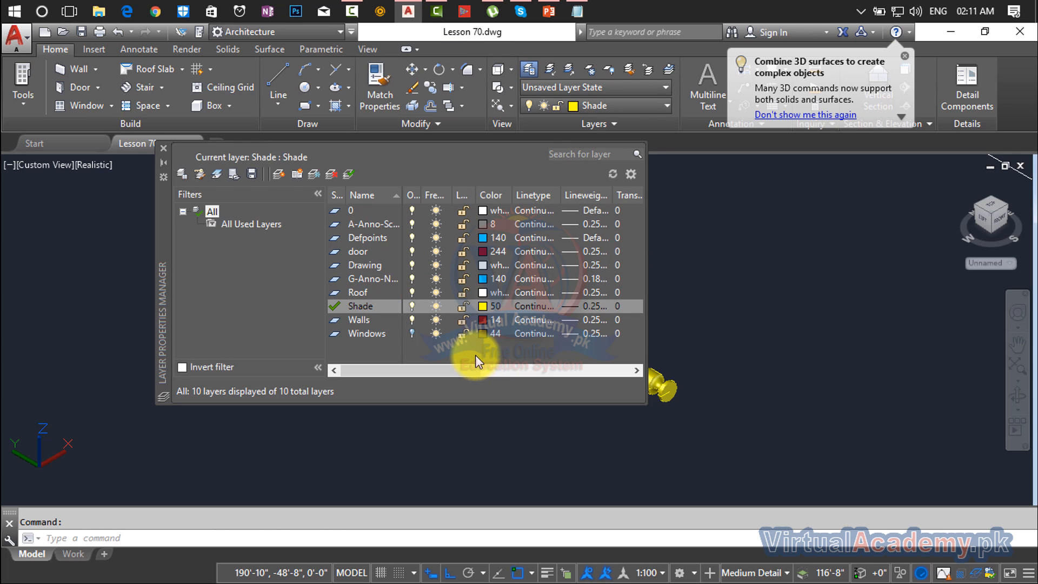
{"action": "left_click", "coordinate": [279, 174]}
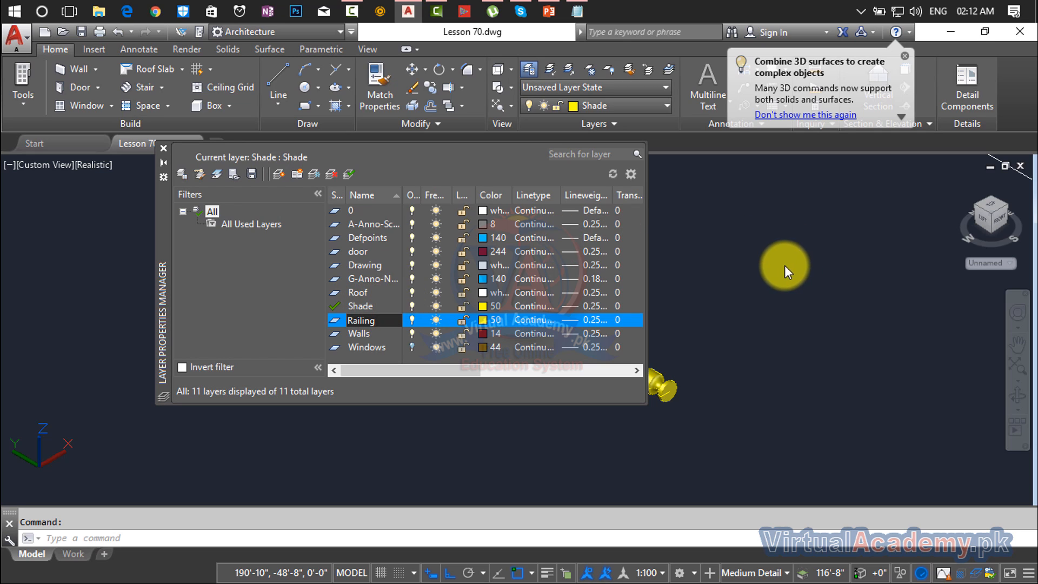
{"action": "left_click", "coordinate": [486, 320]}
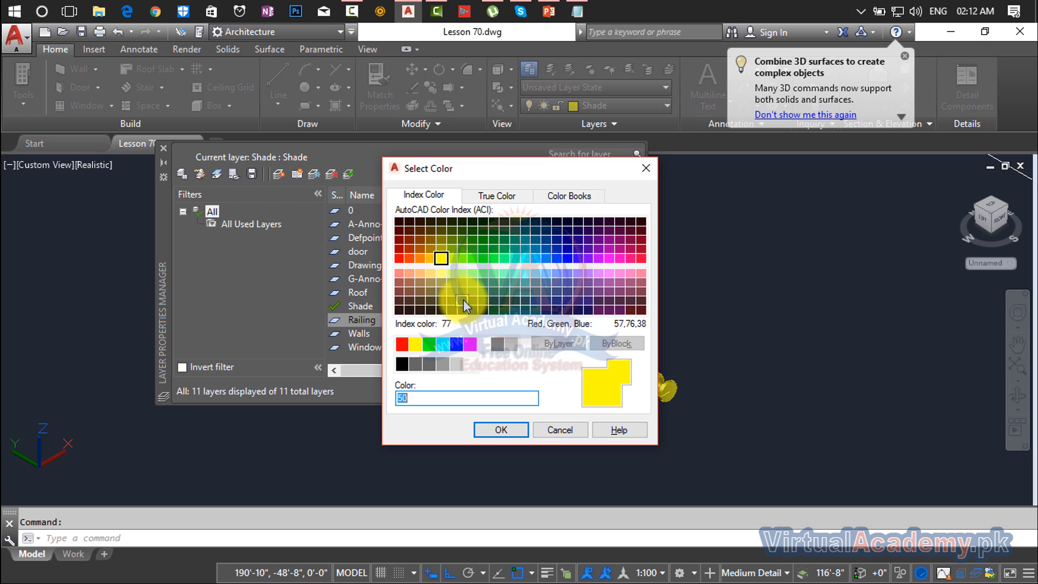
{"action": "left_click", "coordinate": [491, 313]}
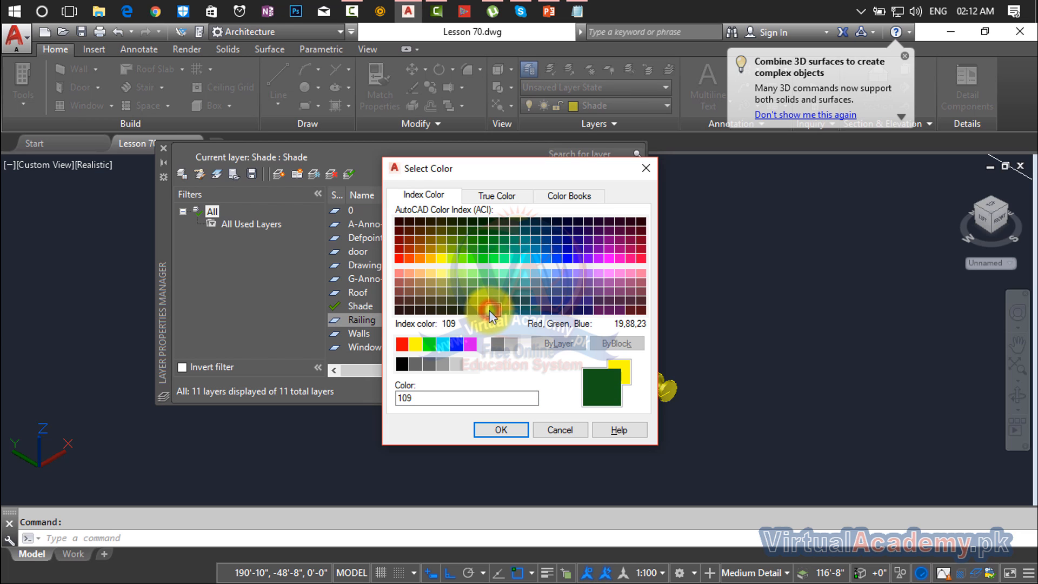
{"action": "left_click", "coordinate": [482, 309]}
{"action": "left_click", "coordinate": [503, 429]}
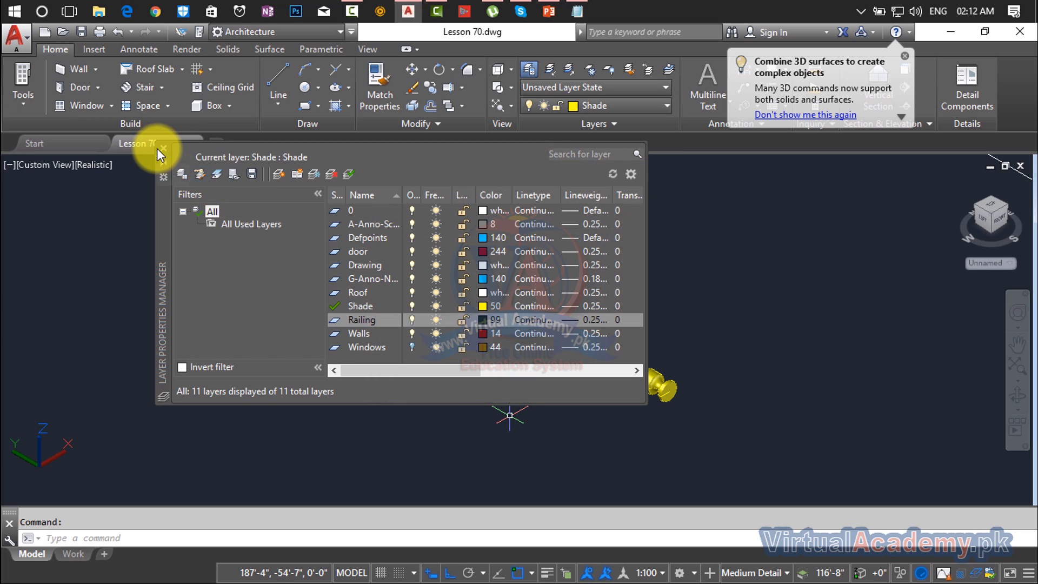
- Change the Railing layer's colour to index 14 and close the layer manager
{"action": "left_click", "coordinate": [482, 318]}
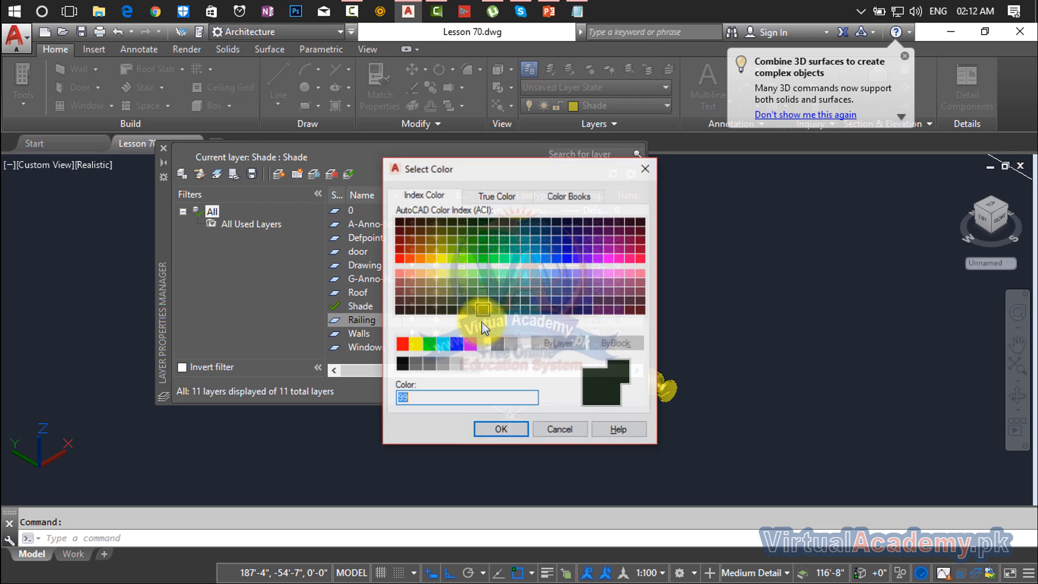
{"action": "left_click", "coordinate": [399, 240]}
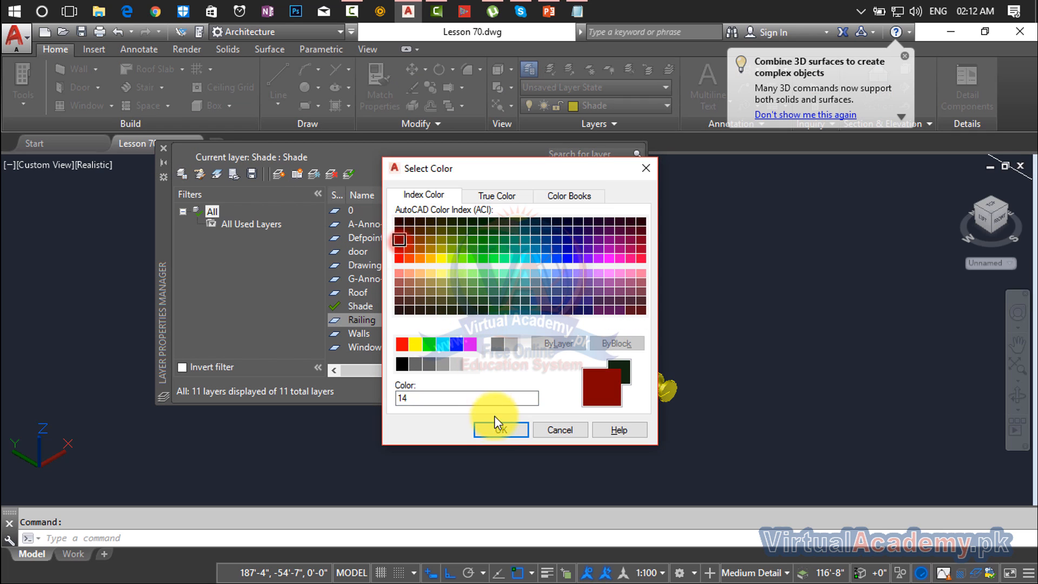
{"action": "left_click", "coordinate": [498, 430]}
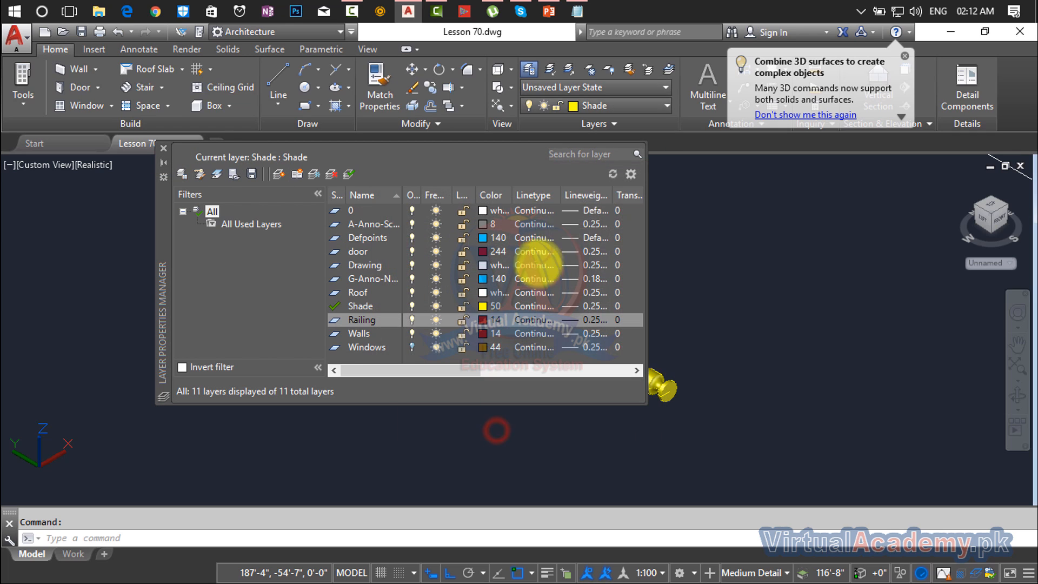
{"action": "left_click", "coordinate": [164, 147]}
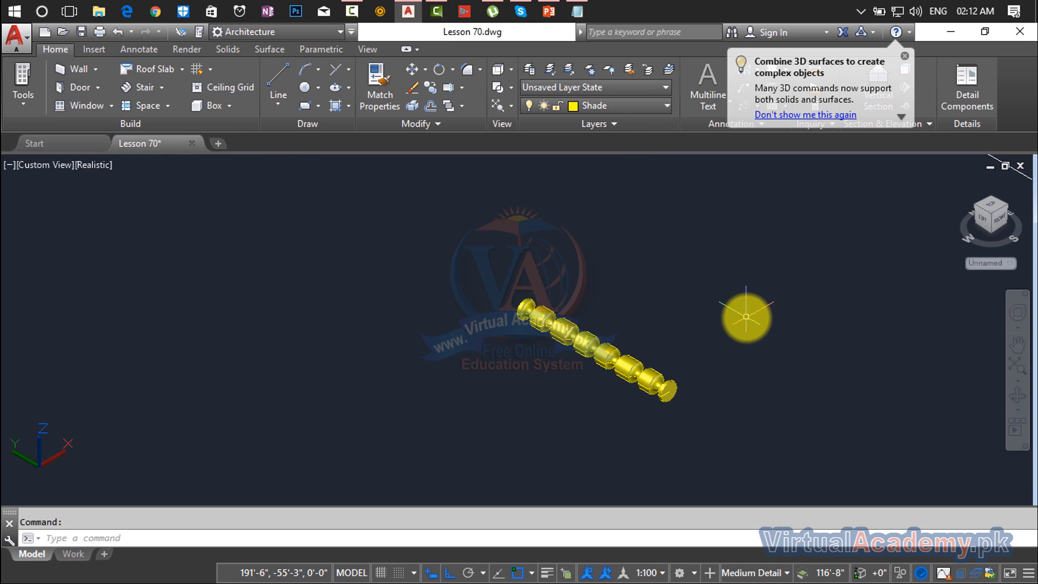
- Assign the revolved solid and its outline objects to the Railing layer
{"action": "left_click", "coordinate": [788, 220]}
{"action": "left_click", "coordinate": [437, 431]}
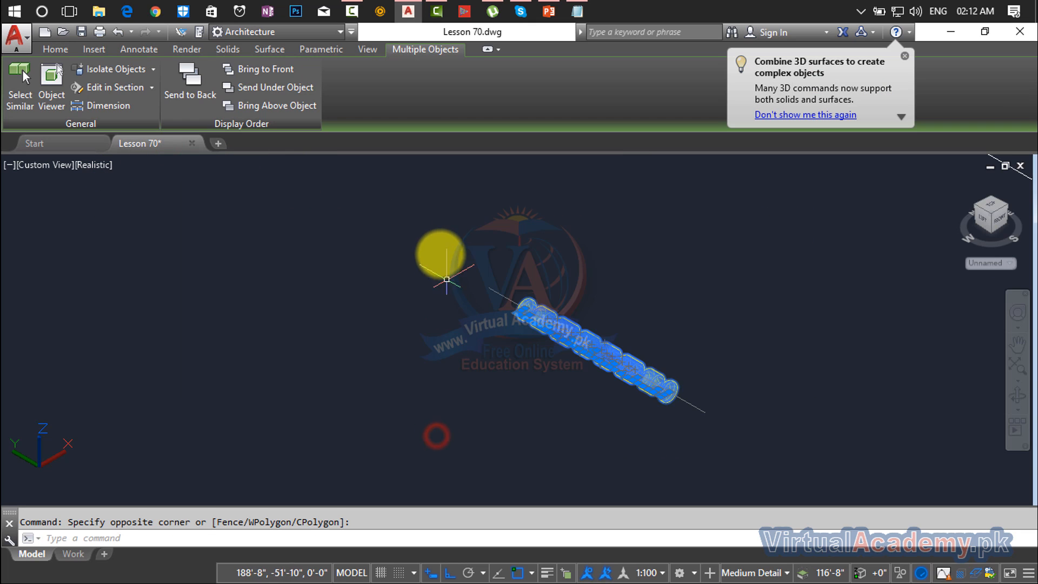
{"action": "left_click", "coordinate": [438, 227]}
{"action": "left_click", "coordinate": [711, 456]}
{"action": "left_click", "coordinate": [812, 251]}
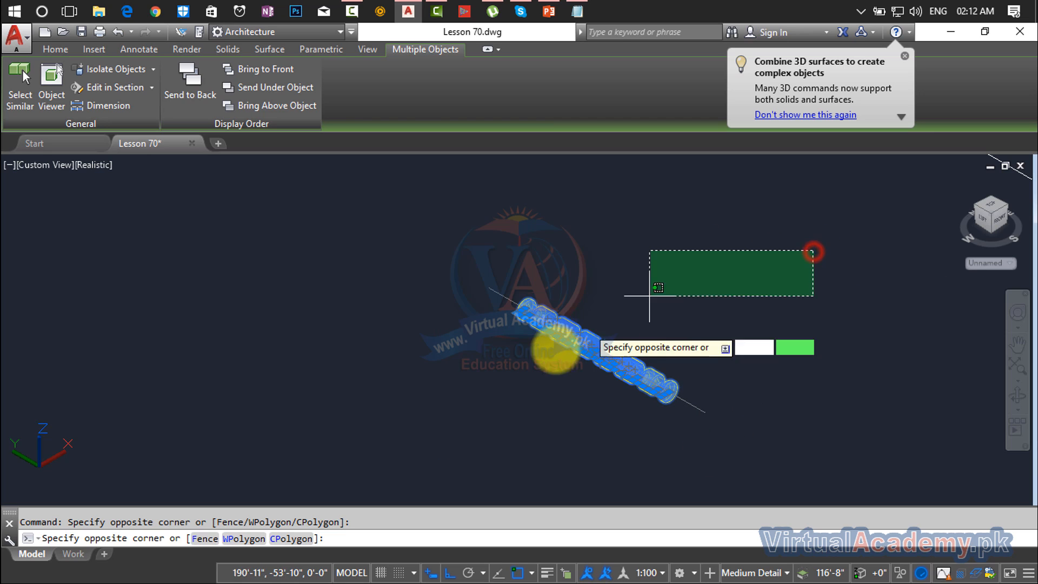
{"action": "left_click", "coordinate": [461, 416]}
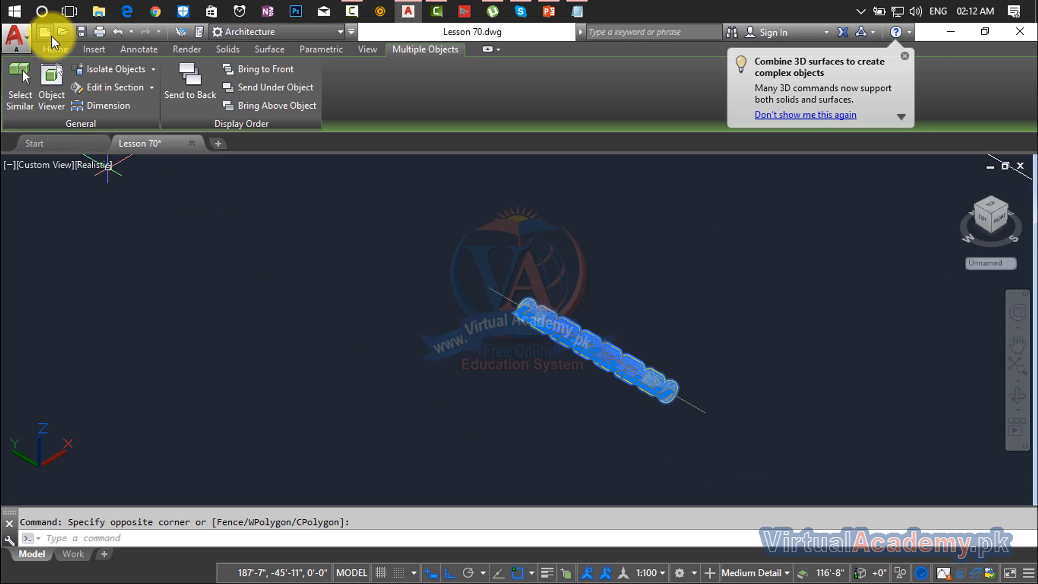
{"action": "left_click", "coordinate": [53, 49]}
{"action": "left_click", "coordinate": [618, 107]}
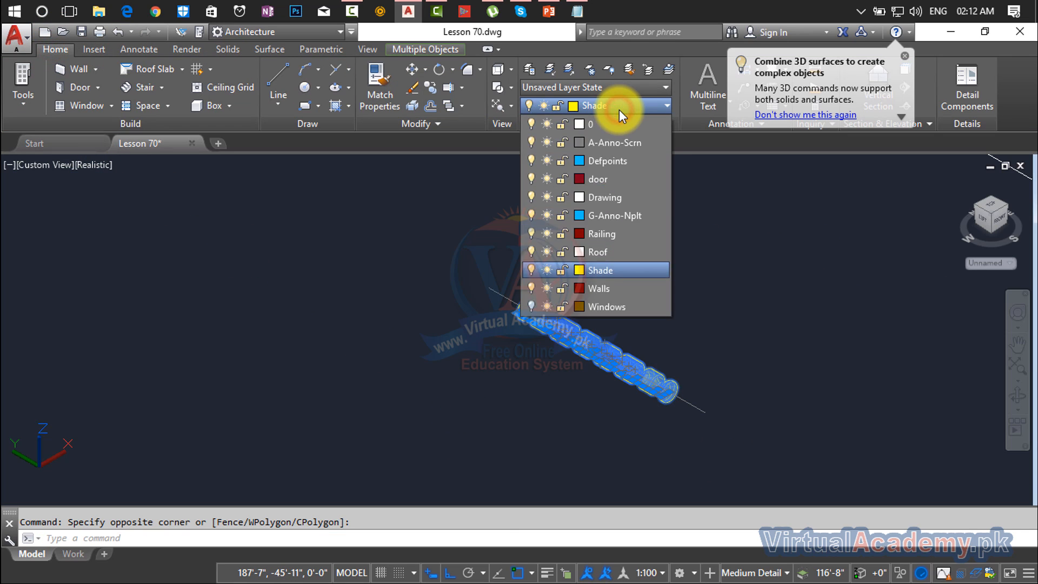
{"action": "left_click", "coordinate": [615, 235]}
{"action": "key", "text": "Escape"}
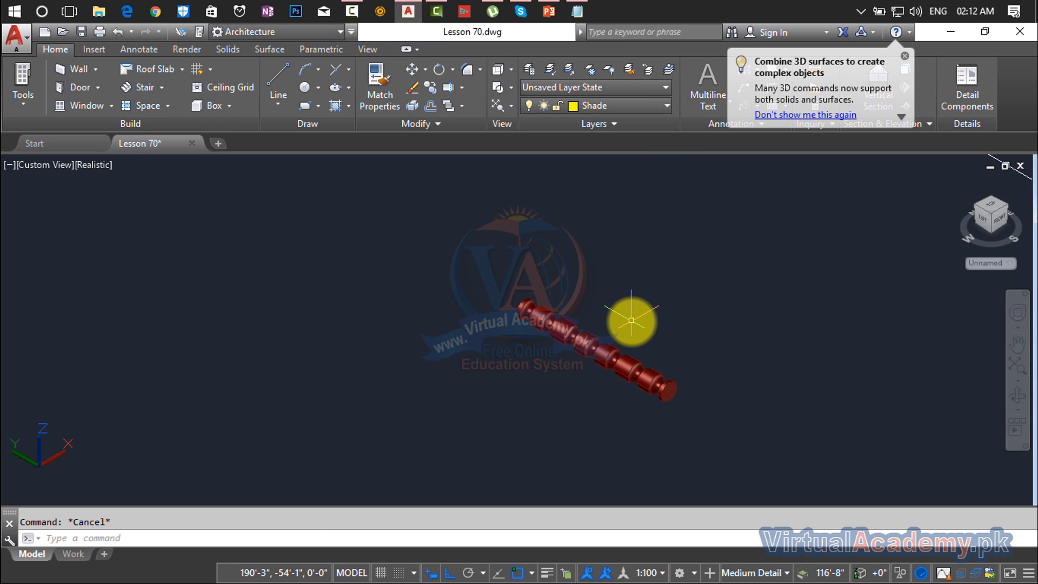
- Stand the railing post upright with ROTATE3D, turning it 90 degrees about an X-direction axis through its lower end
{"action": "type", "text": "rot"}
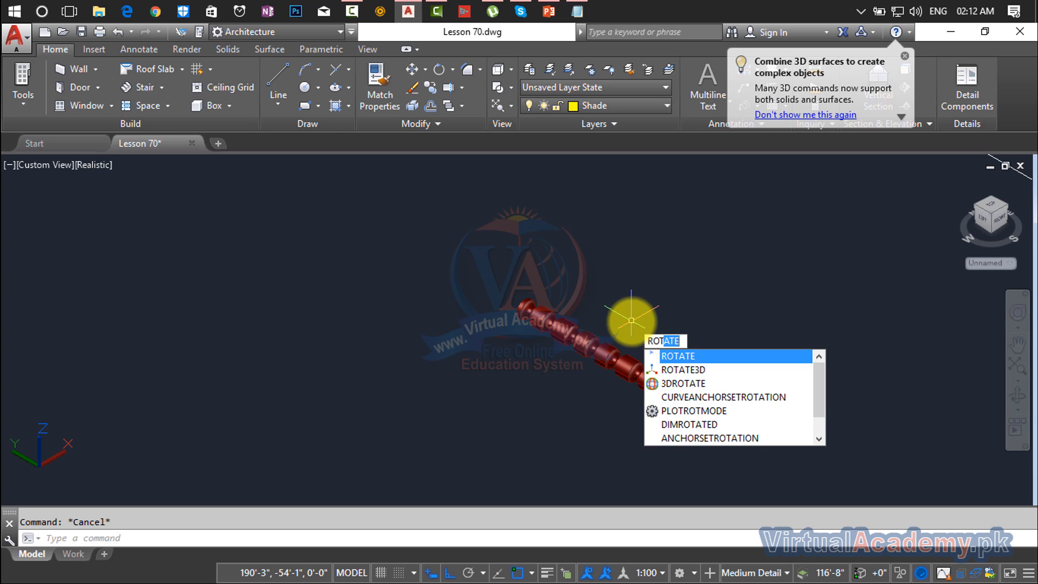
{"action": "left_click", "coordinate": [667, 369]}
{"action": "left_click", "coordinate": [737, 250]}
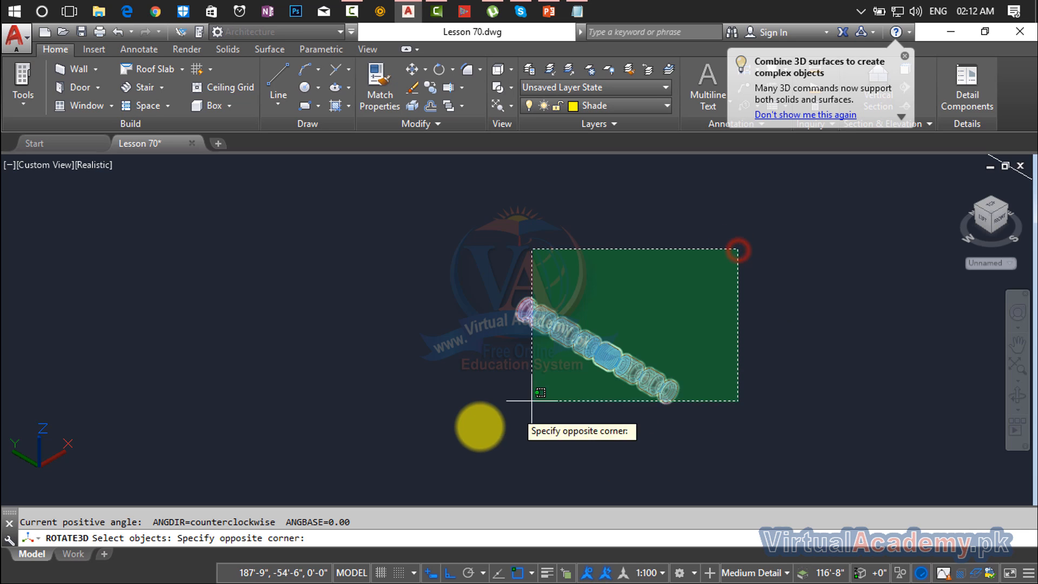
{"action": "left_click", "coordinate": [455, 432]}
{"action": "key", "text": "Return"}
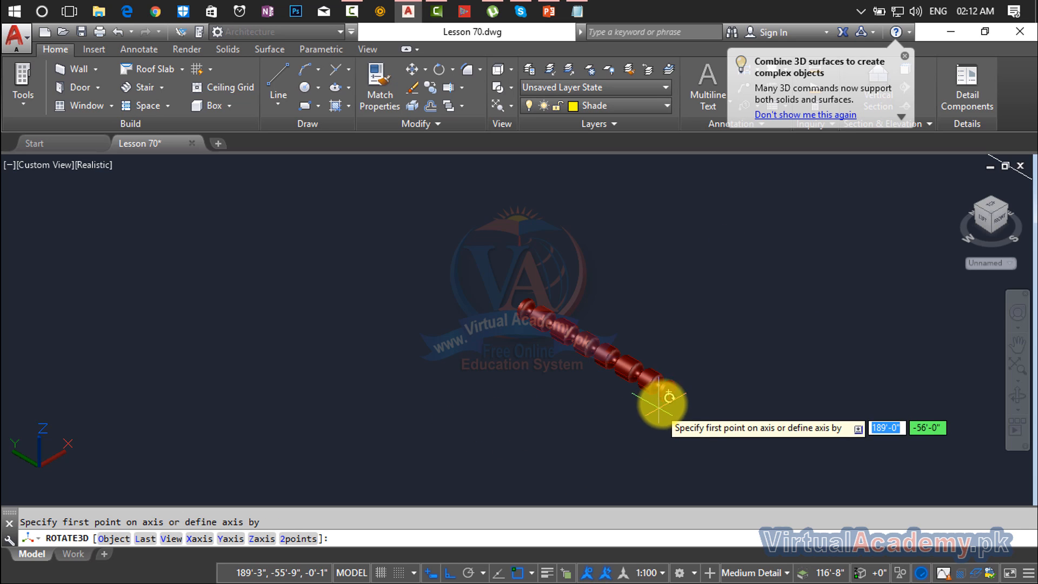
{"action": "left_click", "coordinate": [672, 395]}
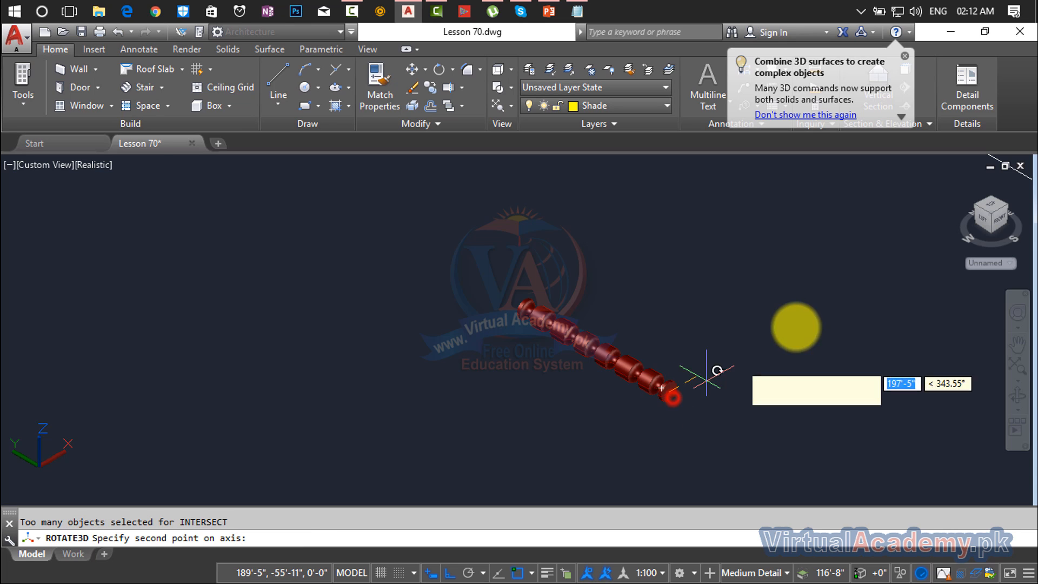
{"action": "left_click", "coordinate": [876, 280]}
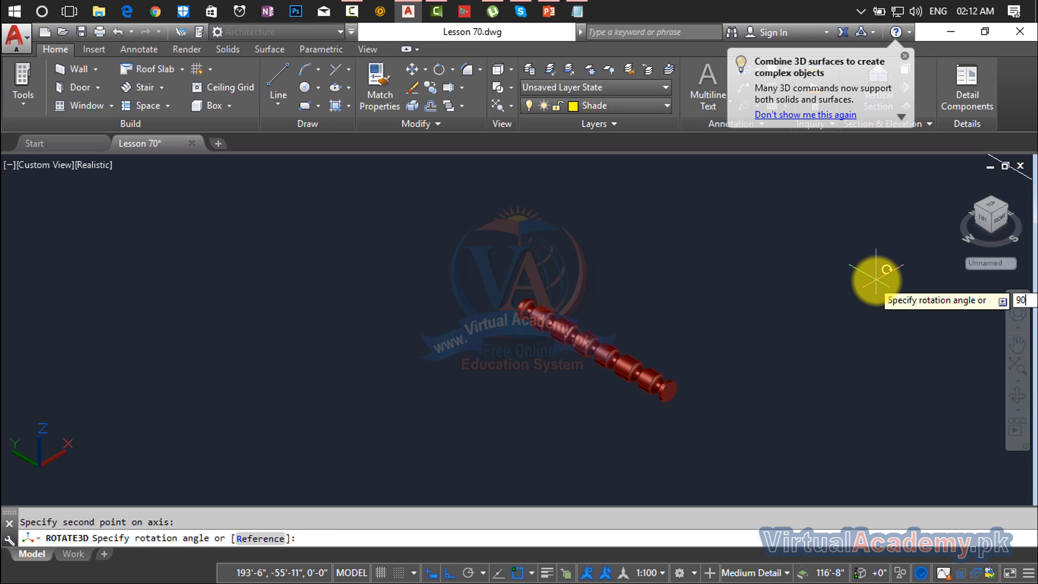
{"action": "key", "text": "Return"}
{"action": "scroll", "coordinate": [676, 362], "scroll_direction": "down", "scroll_amount": 3}
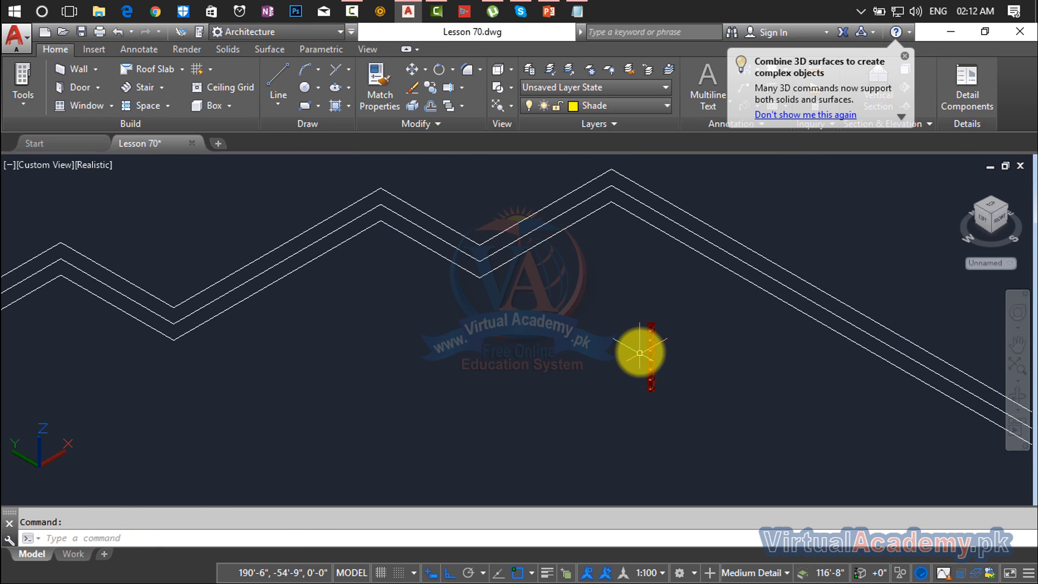
{"action": "key", "text": "Escape"}
{"action": "scroll", "coordinate": [639, 352], "scroll_direction": "up", "scroll_amount": 3}
{"action": "type", "text": "m"}
{"action": "key", "text": "Return"}
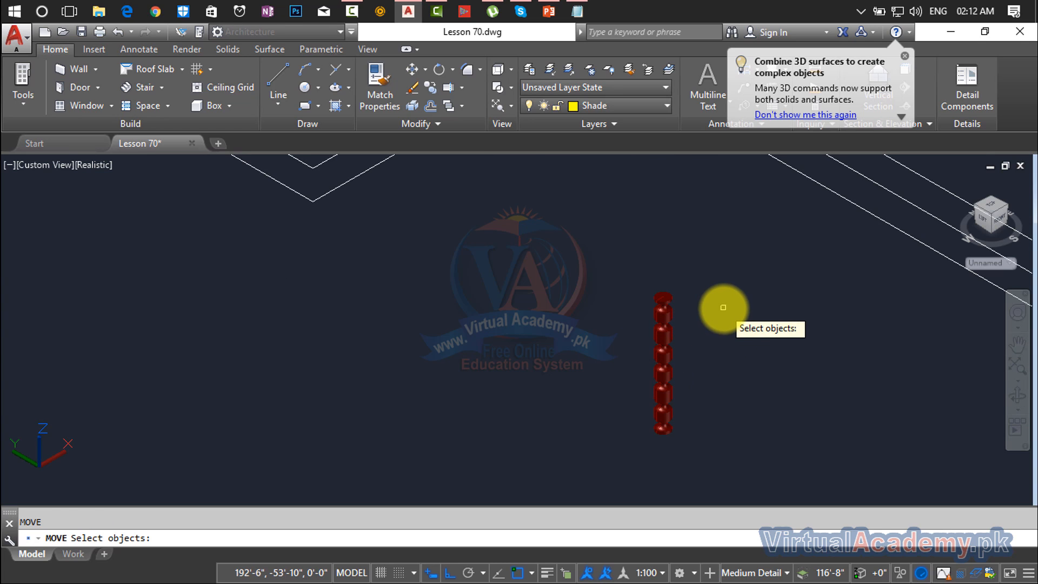
{"action": "key", "text": "Escape"}
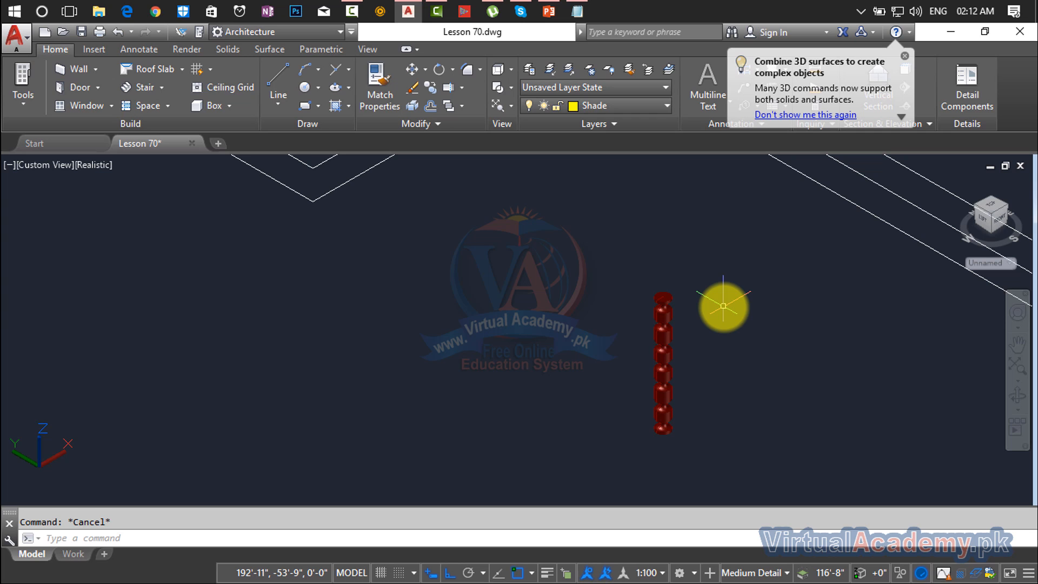
{"action": "type", "text": "B"}
{"action": "key", "text": "Return"}
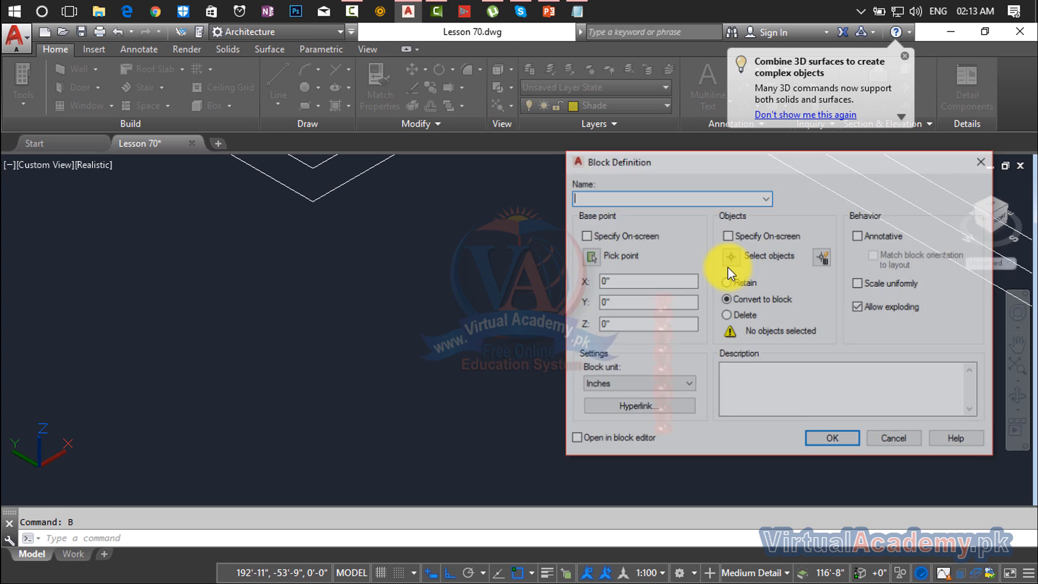
{"action": "type", "text": "abc"}
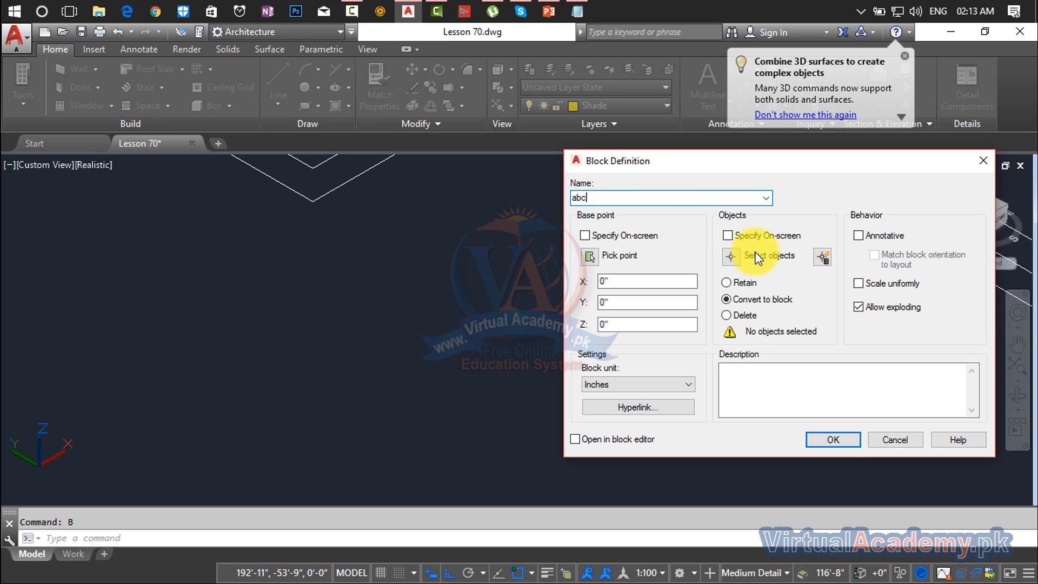
{"action": "left_click", "coordinate": [730, 257]}
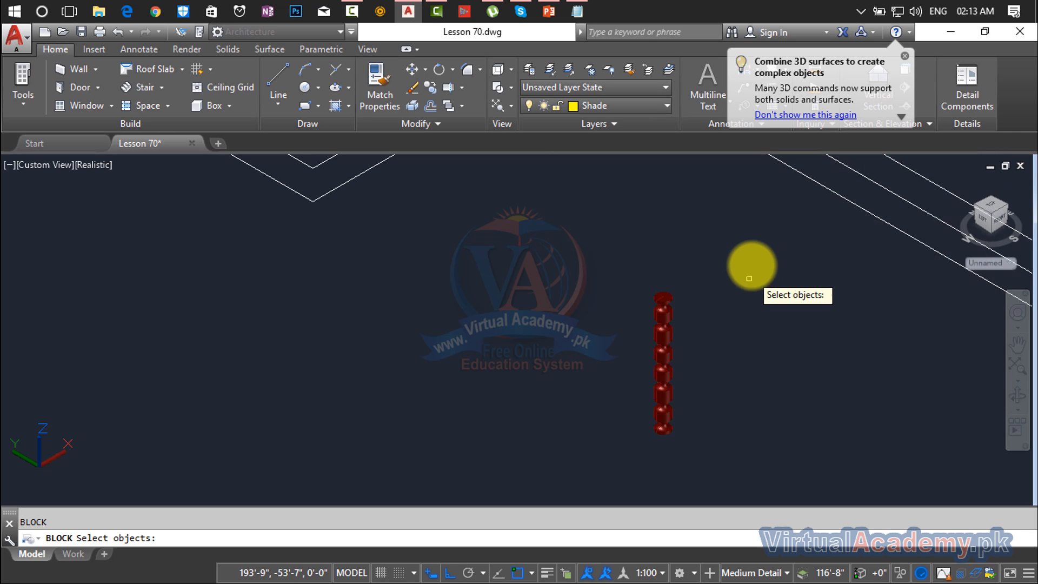
{"action": "left_click", "coordinate": [752, 262]}
{"action": "left_click", "coordinate": [614, 457]}
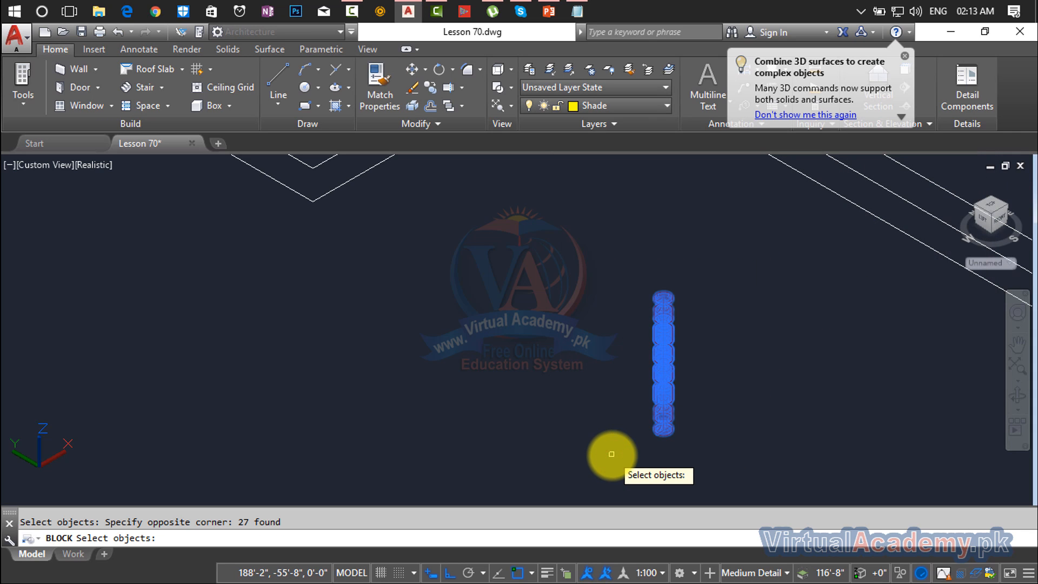
{"action": "key", "text": "Return"}
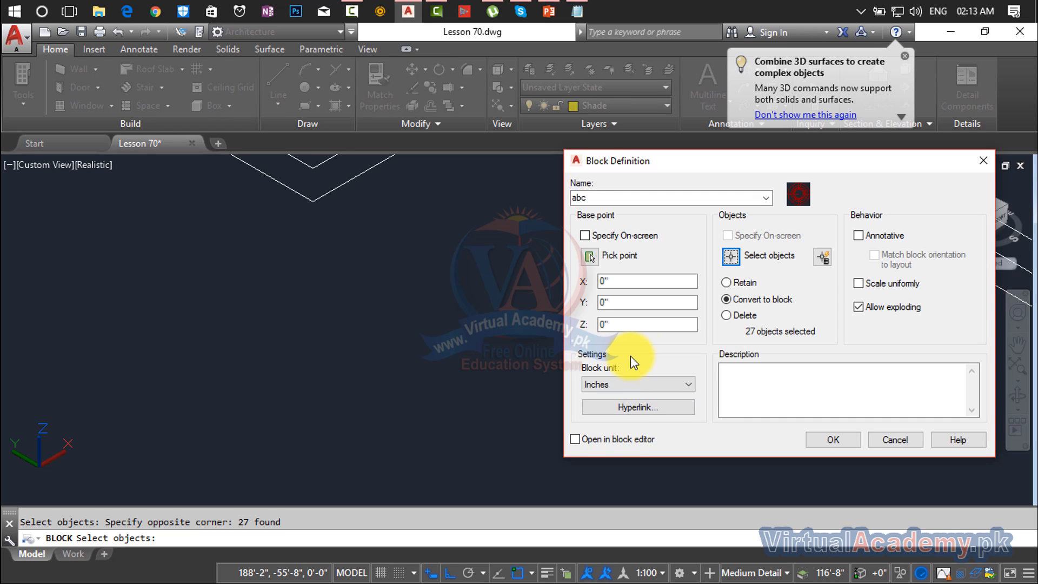
{"action": "left_click", "coordinate": [590, 259]}
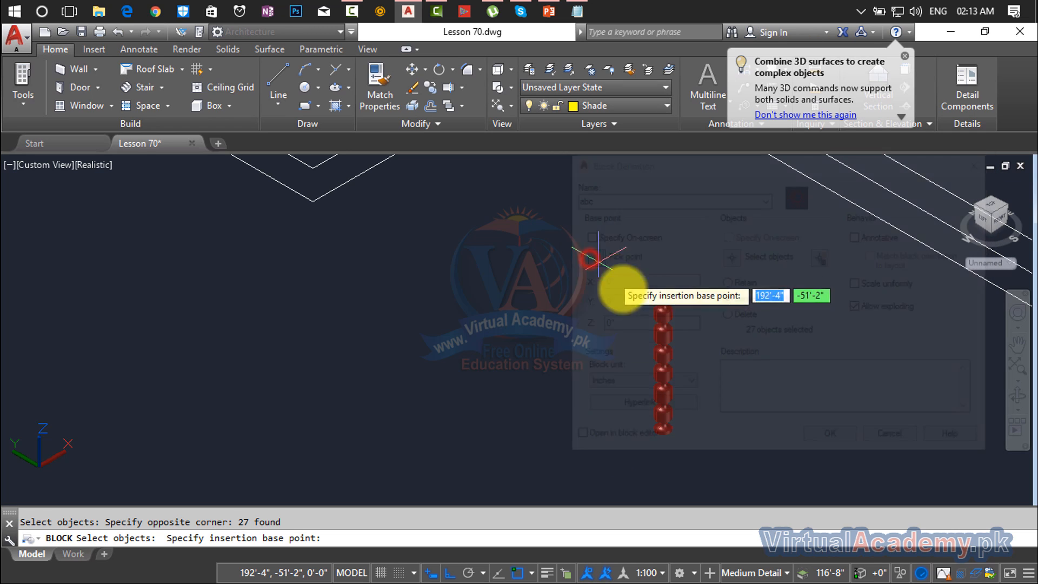
{"action": "scroll", "coordinate": [665, 435], "scroll_direction": "up", "scroll_amount": 5}
{"action": "middle_click_drag", "start_coordinate": [655, 436], "coordinate": [638, 352]}
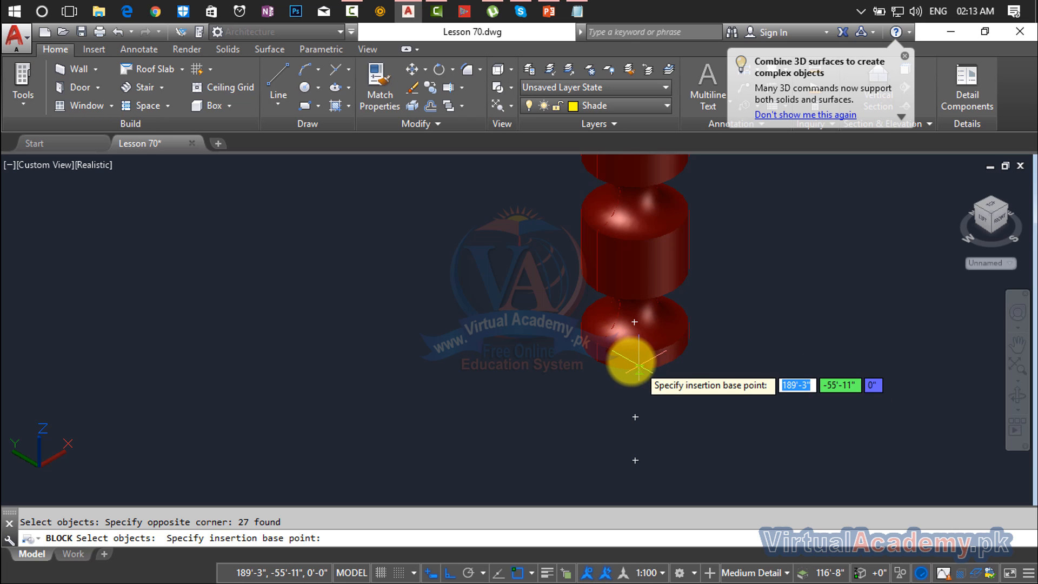
{"action": "scroll", "coordinate": [630, 359], "scroll_direction": "up", "scroll_amount": 4}
{"action": "scroll", "coordinate": [629, 360], "scroll_direction": "down", "scroll_amount": 3}
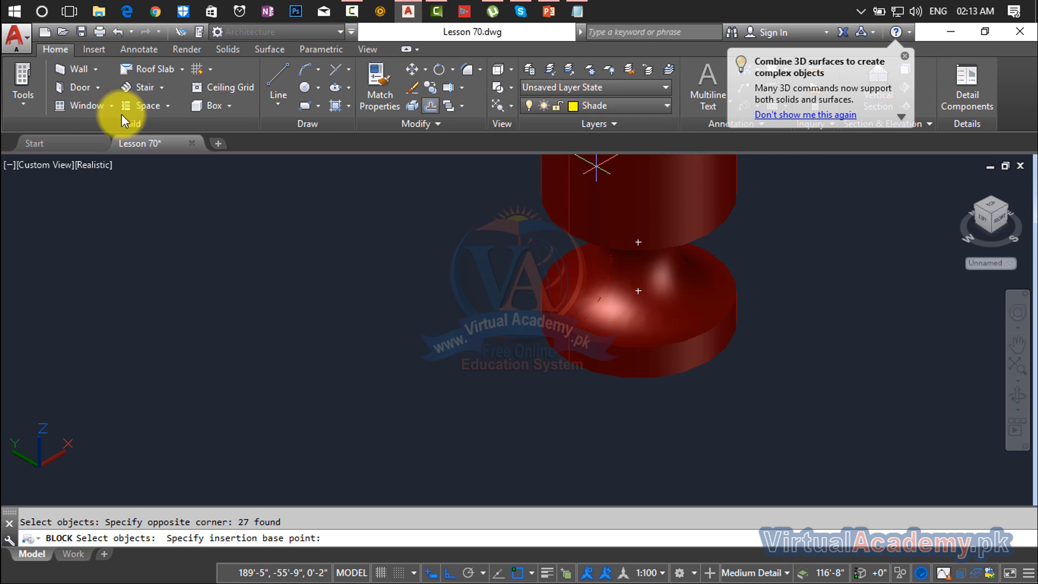
{"action": "key", "text": "Escape"}
- Switch the viewport's visual style to 2D Wireframe so the lower end of the railing post shows its inner geometry
{"action": "left_click", "coordinate": [89, 164]}
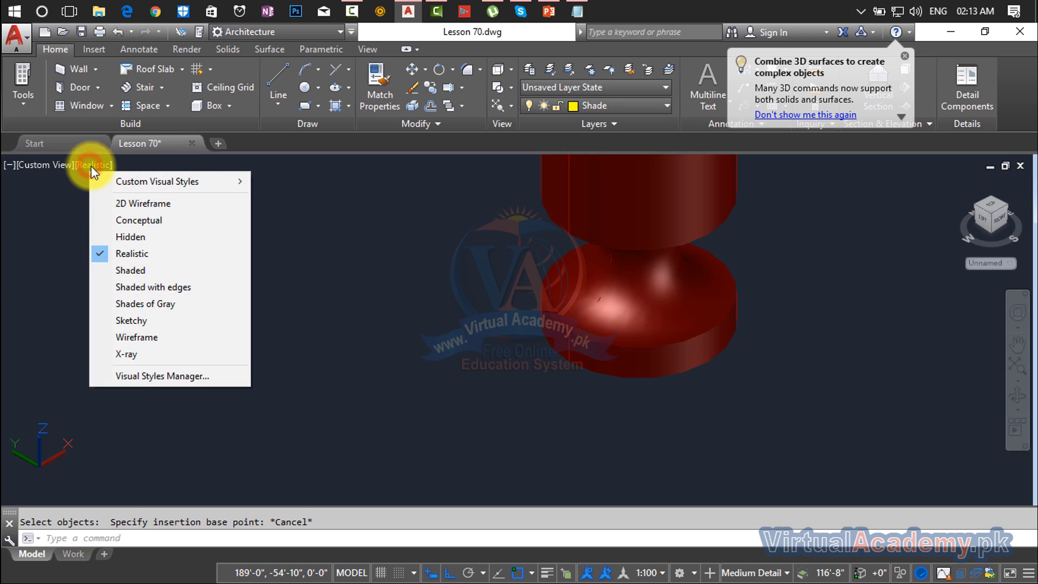
{"action": "left_click", "coordinate": [118, 200]}
{"action": "scroll", "coordinate": [630, 327], "scroll_direction": "up", "scroll_amount": 2}
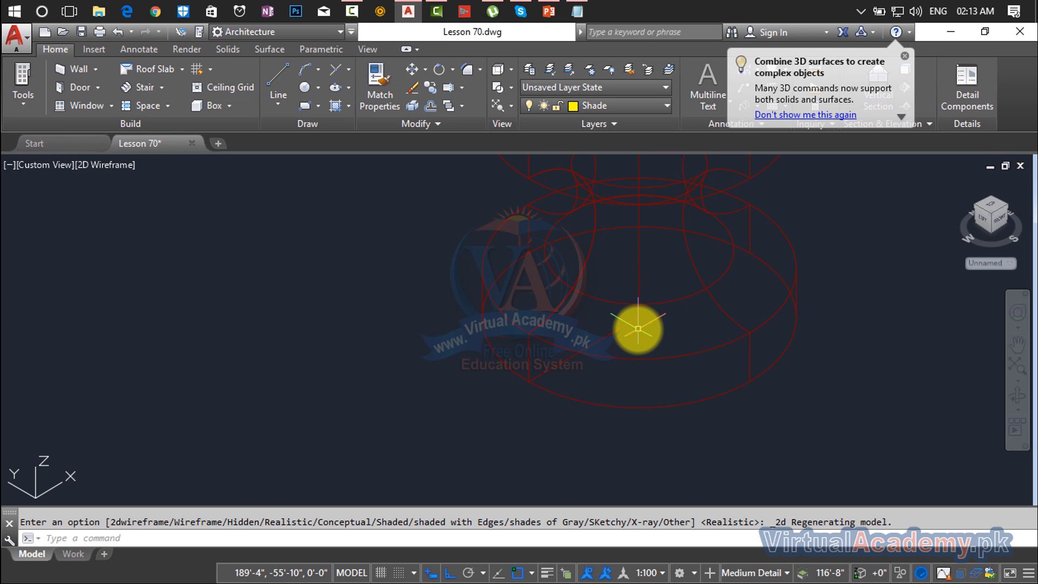
{"action": "scroll", "coordinate": [638, 328], "scroll_direction": "up", "scroll_amount": 3}
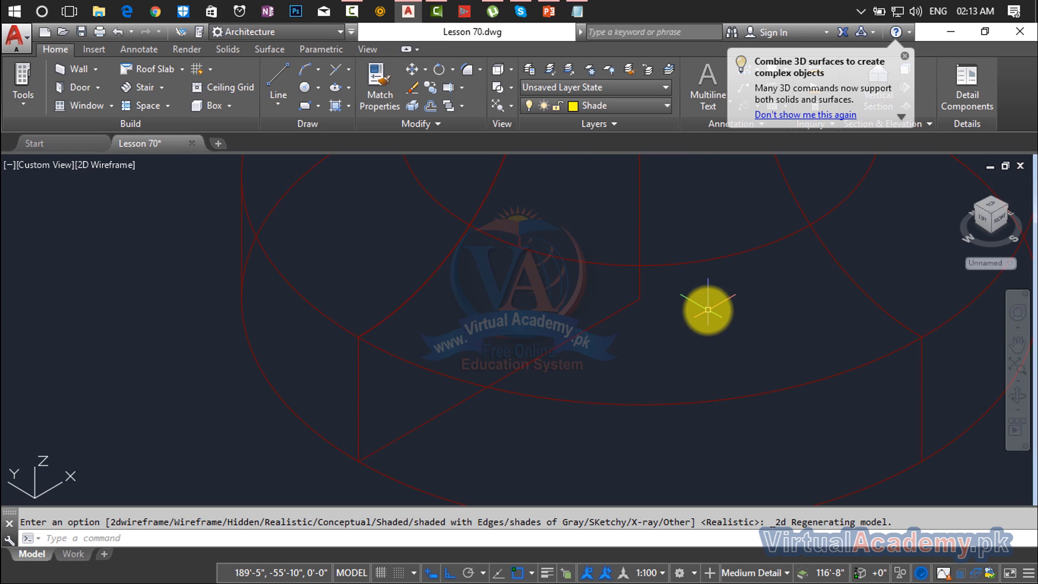
{"action": "key", "text": "Escape"}
{"action": "scroll", "coordinate": [602, 361], "scroll_direction": "down", "scroll_amount": 3}
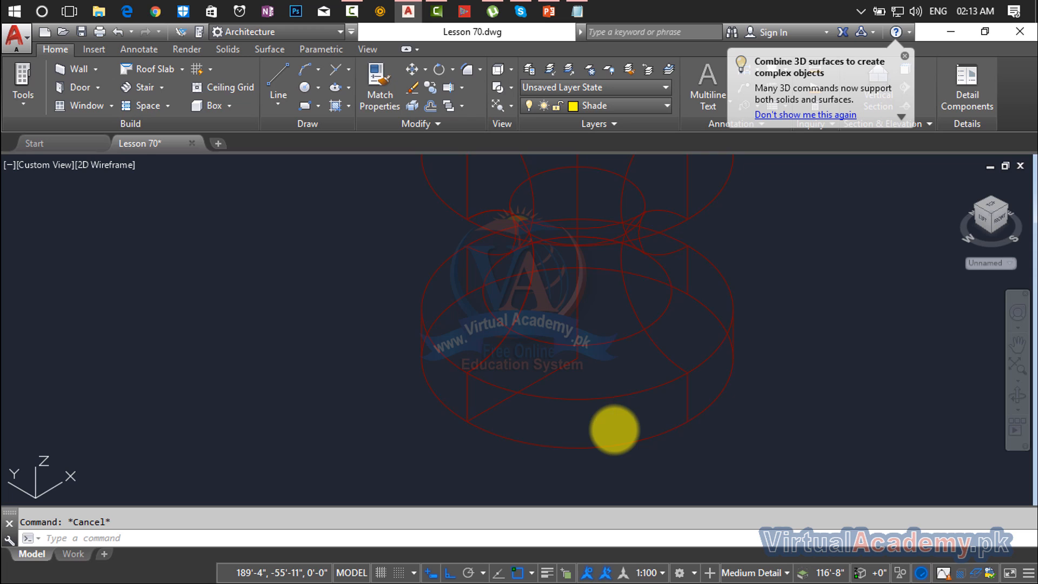
{"action": "middle_click_drag", "start_coordinate": [590, 216], "coordinate": [535, 365], "text": "shift"}
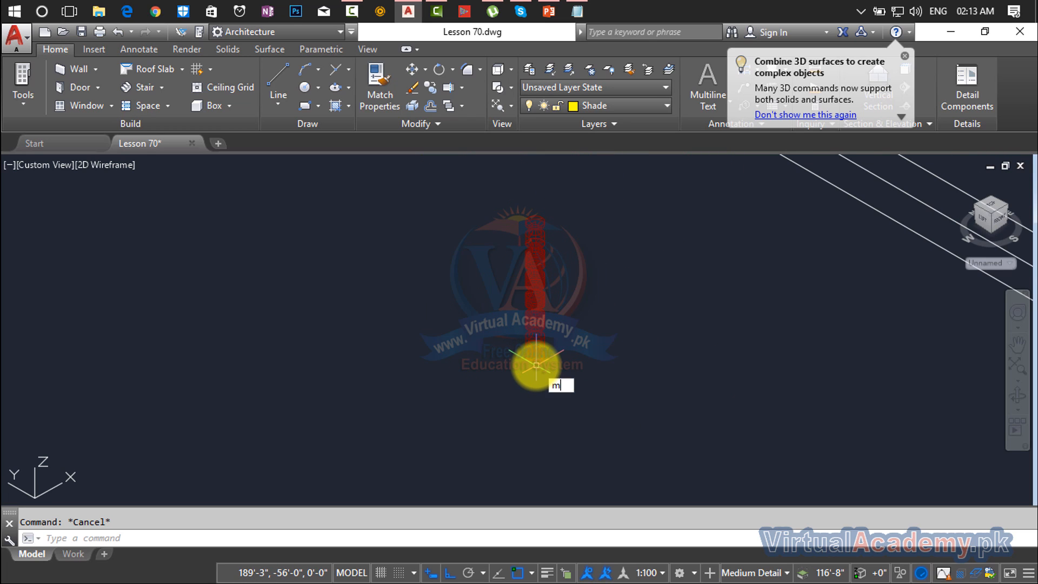
{"action": "type", "text": "i"}
{"action": "key", "text": "Escape"}
- Start a block definition named abc and select all objects of the railing post for it
{"action": "type", "text": "b"}
{"action": "key", "text": "Return"}
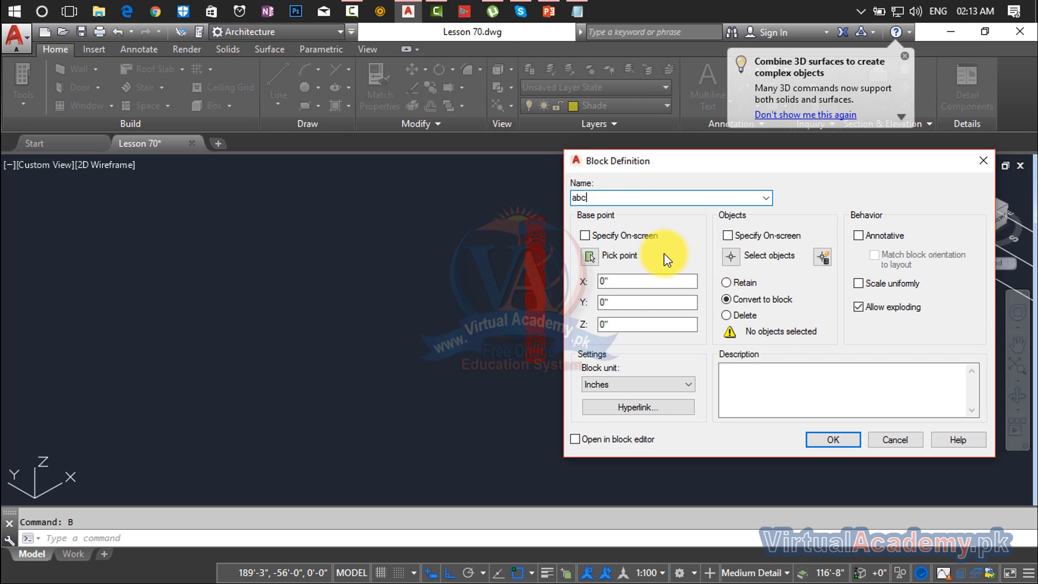
{"action": "left_click", "coordinate": [731, 259]}
{"action": "left_click", "coordinate": [608, 194]}
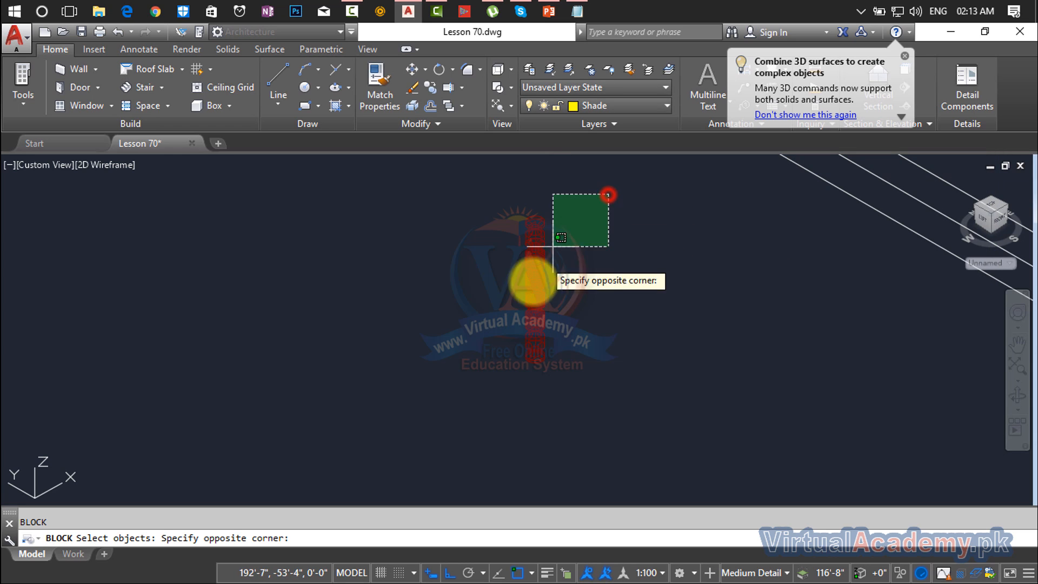
{"action": "left_click", "coordinate": [483, 396]}
{"action": "key", "text": "Return"}
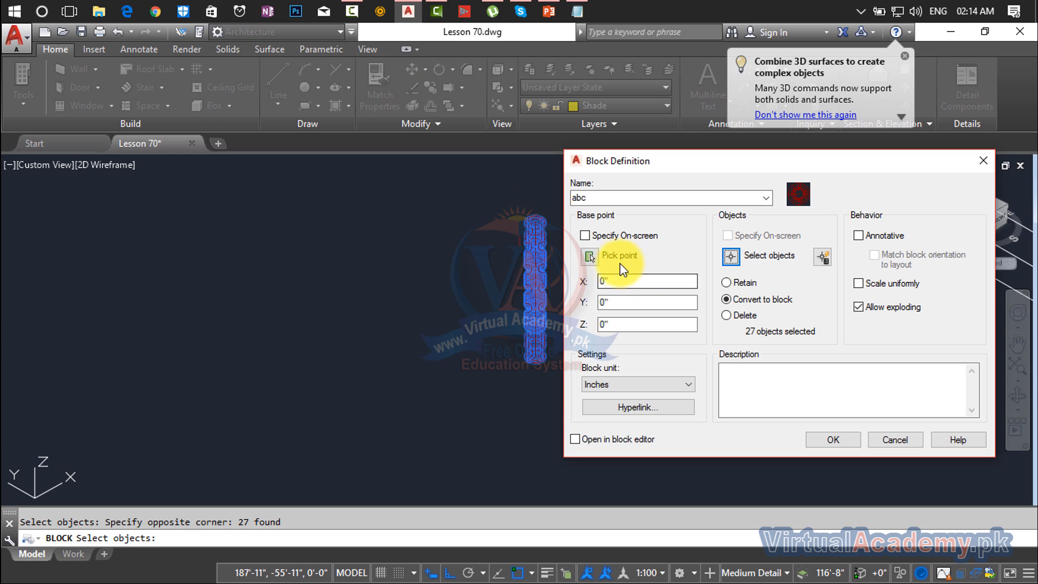
- Set the block's base point at the centre of the post's bottom face and create the block
{"action": "left_click", "coordinate": [589, 257]}
{"action": "scroll", "coordinate": [521, 372], "scroll_direction": "up", "scroll_amount": 6}
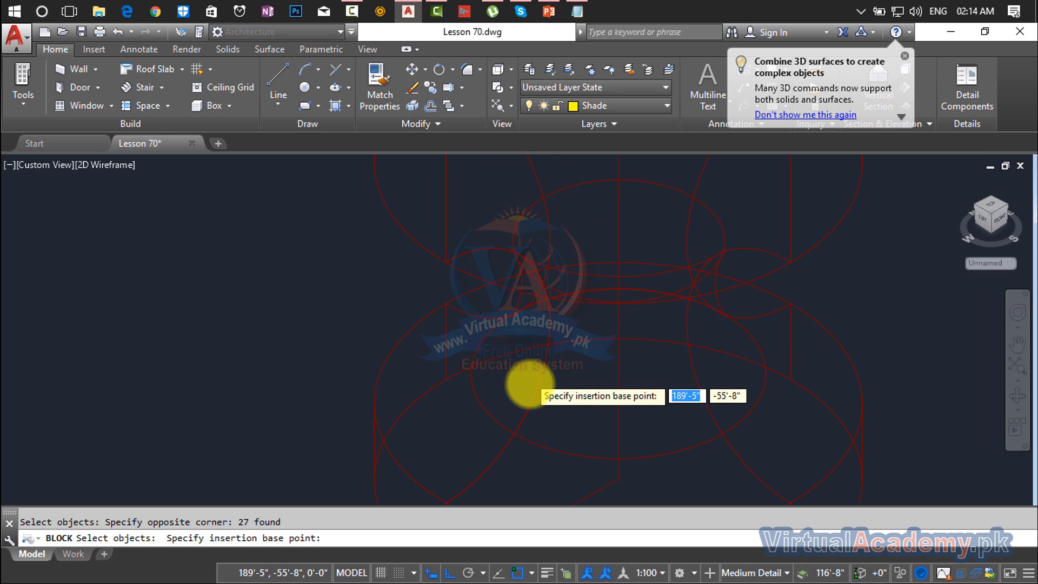
{"action": "scroll", "coordinate": [547, 387], "scroll_direction": "down", "scroll_amount": 5}
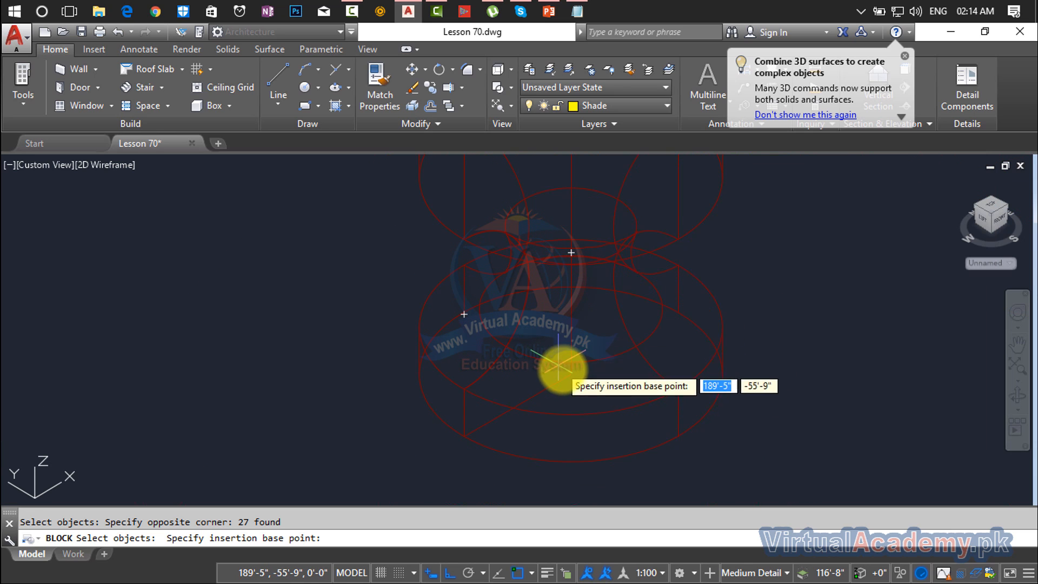
{"action": "left_click", "coordinate": [566, 372]}
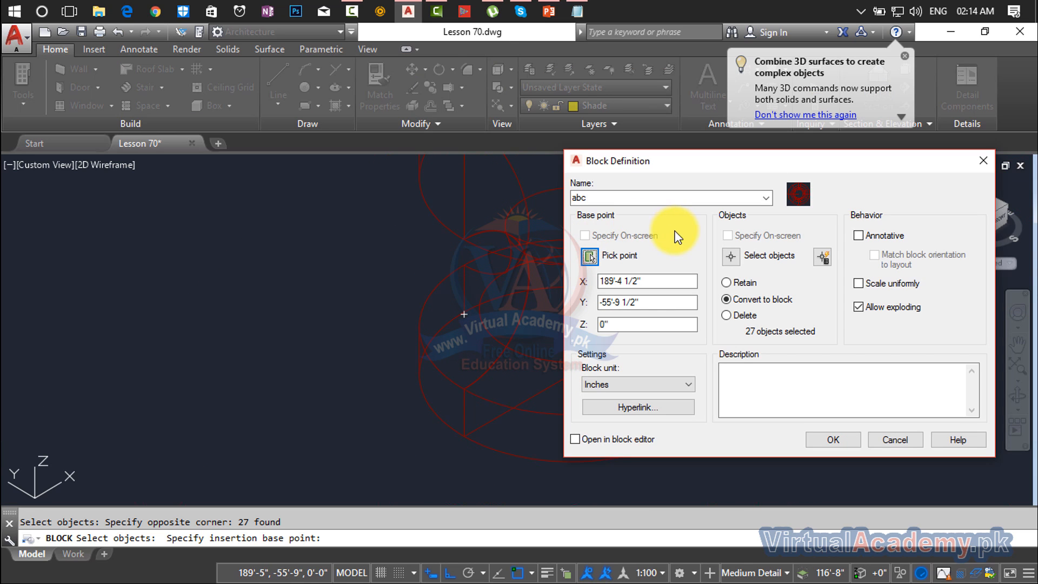
{"action": "left_click", "coordinate": [830, 441]}
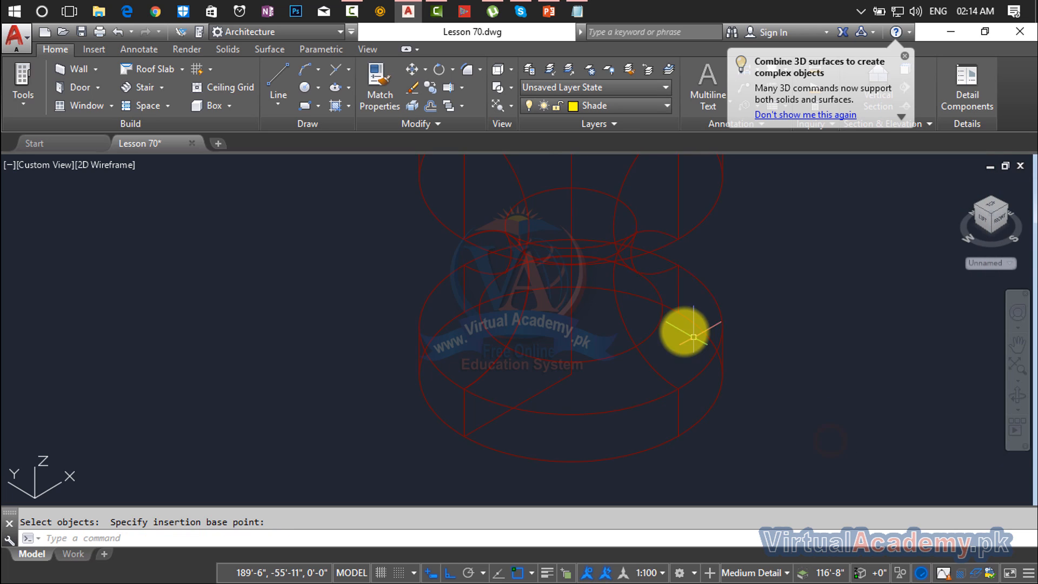
{"action": "scroll", "coordinate": [702, 316], "scroll_direction": "down", "scroll_amount": 10}
{"action": "middle_click_drag", "start_coordinate": [697, 319], "coordinate": [606, 347]}
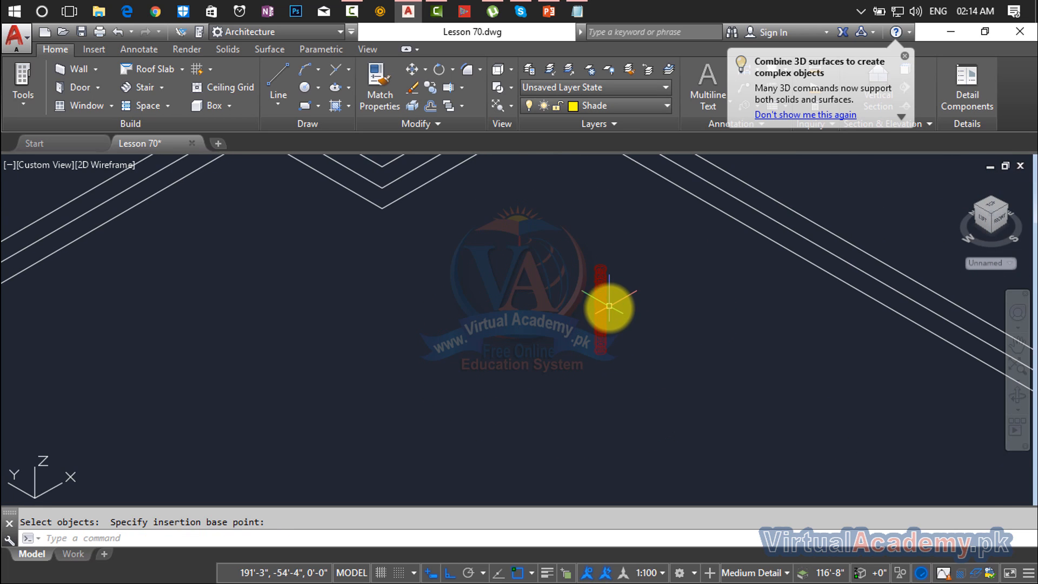
{"action": "middle_click_drag", "start_coordinate": [609, 307], "coordinate": [547, 424]}
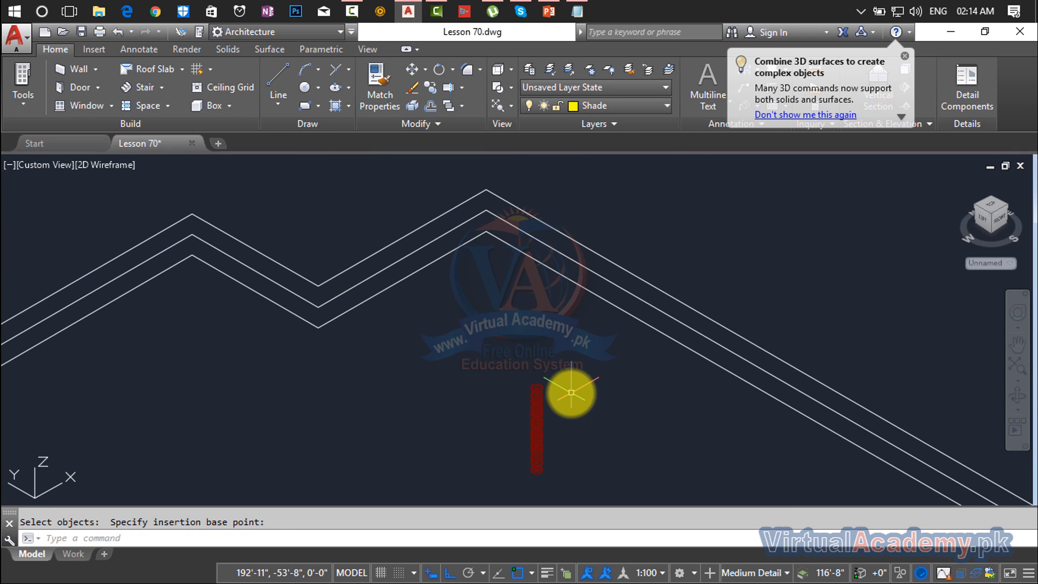
{"action": "left_click", "coordinate": [346, 67]}
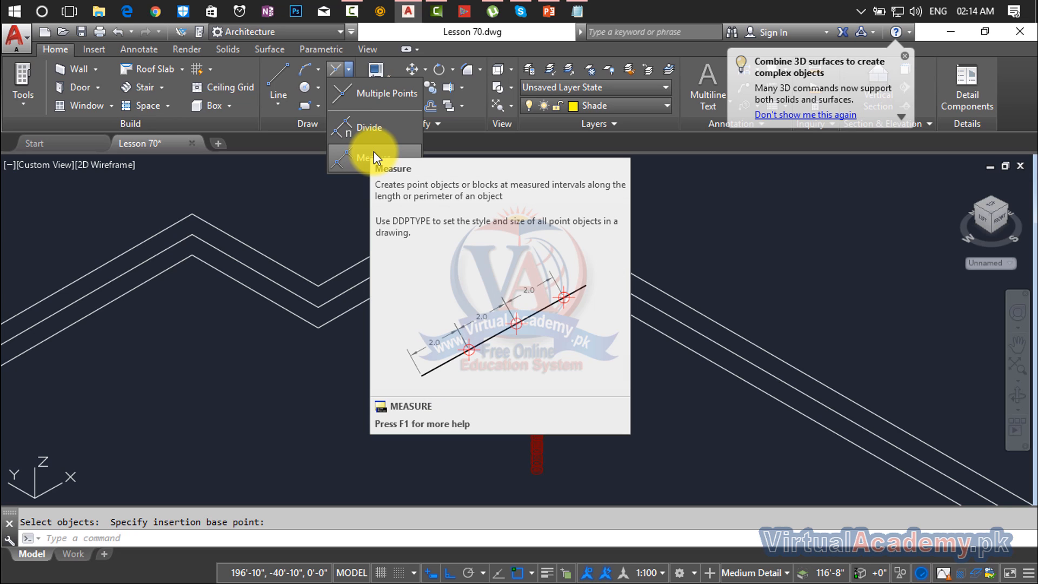
{"action": "left_click", "coordinate": [361, 159]}
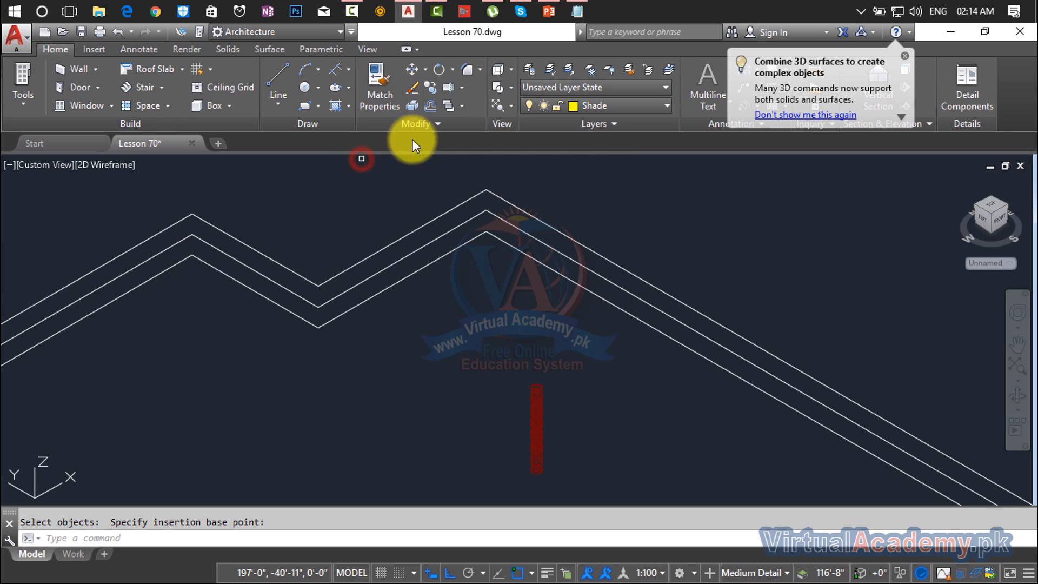
{"action": "middle_click_drag", "start_coordinate": [536, 348], "coordinate": [523, 259]}
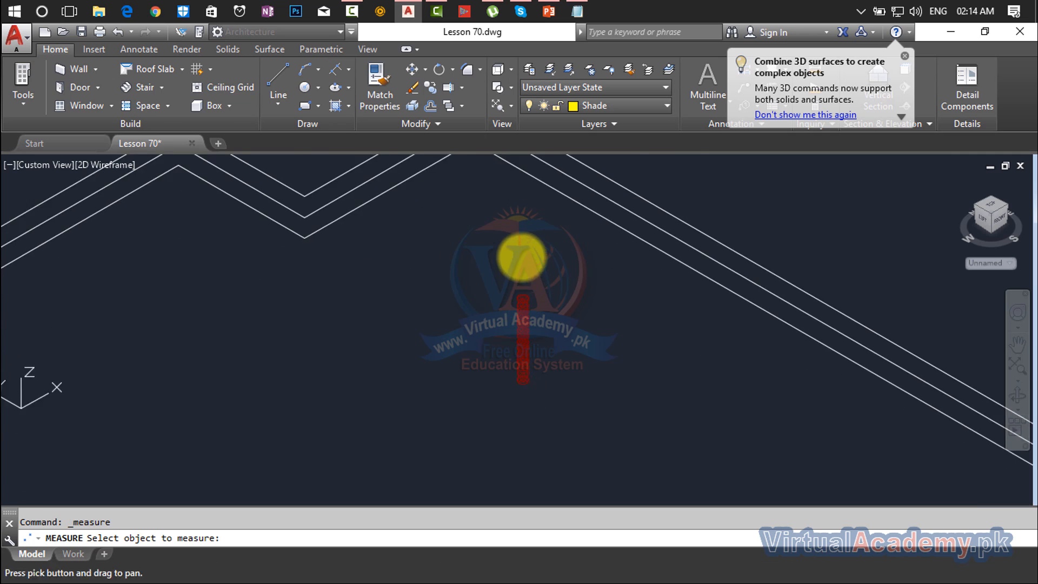
{"action": "scroll", "coordinate": [523, 258], "scroll_direction": "up", "scroll_amount": 2}
{"action": "left_click", "coordinate": [560, 285]}
{"action": "middle_click_drag", "start_coordinate": [489, 424], "coordinate": [476, 308]}
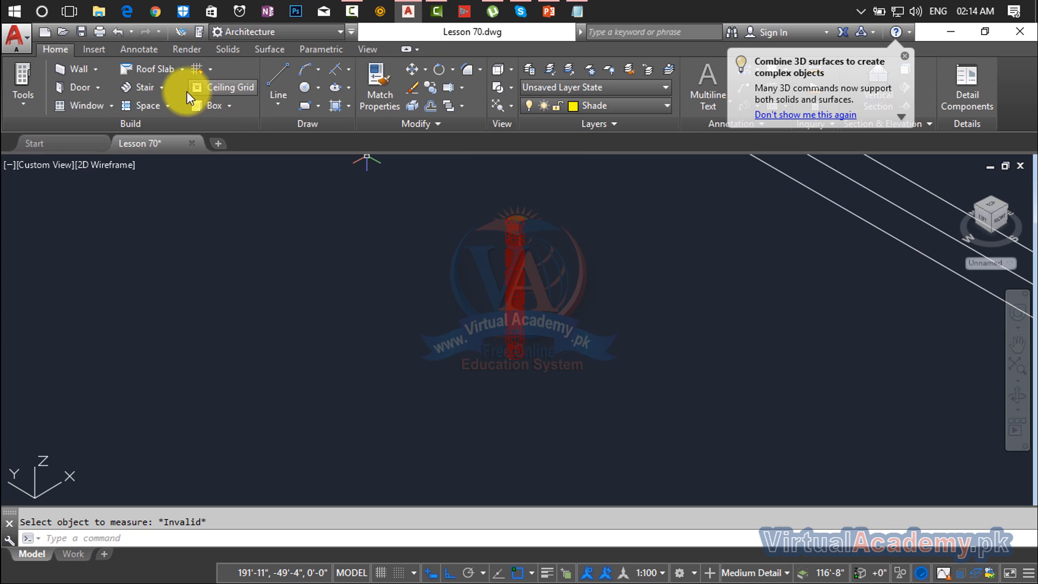
- Use Measure to place the block abc along the middle of the three parallel outlines, aligned with it, at 2' intervals
{"action": "left_click", "coordinate": [348, 68]}
{"action": "left_click", "coordinate": [372, 157]}
{"action": "middle_click_drag", "start_coordinate": [602, 234], "coordinate": [520, 333]}
{"action": "left_click", "coordinate": [610, 283]}
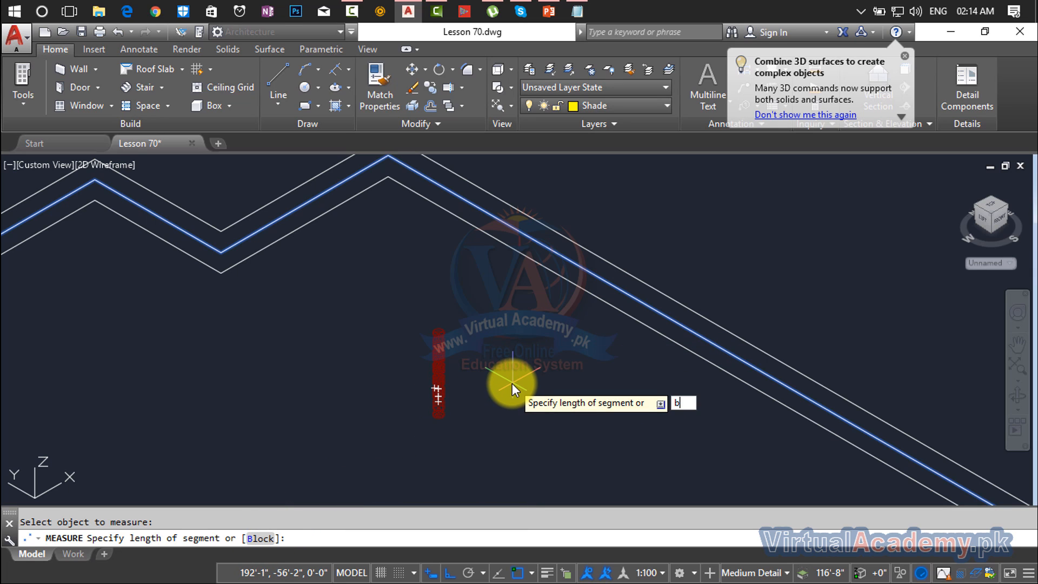
{"action": "key", "text": "Return"}
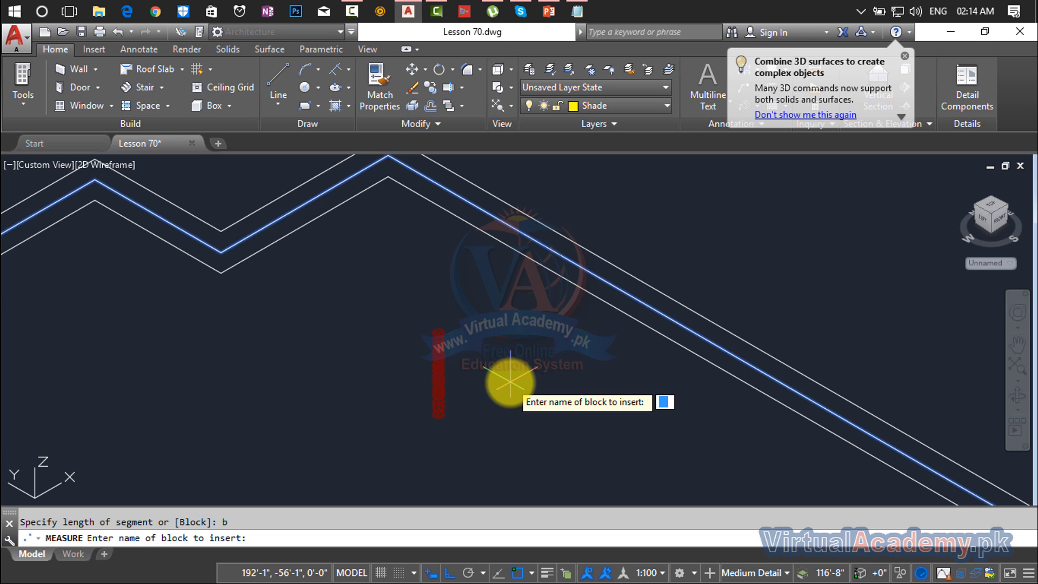
{"action": "type", "text": "abc"}
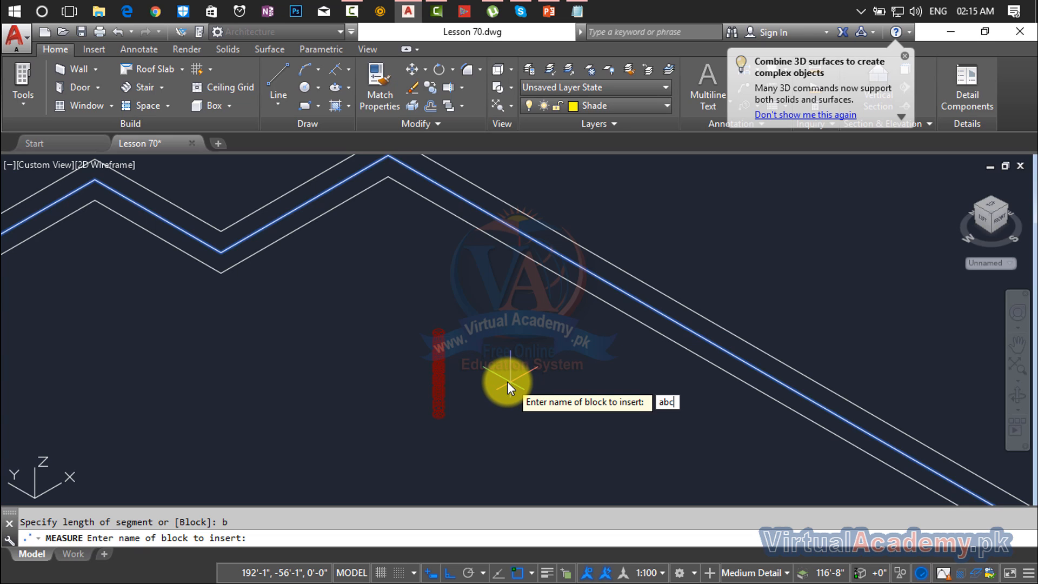
{"action": "key", "text": "Return"}
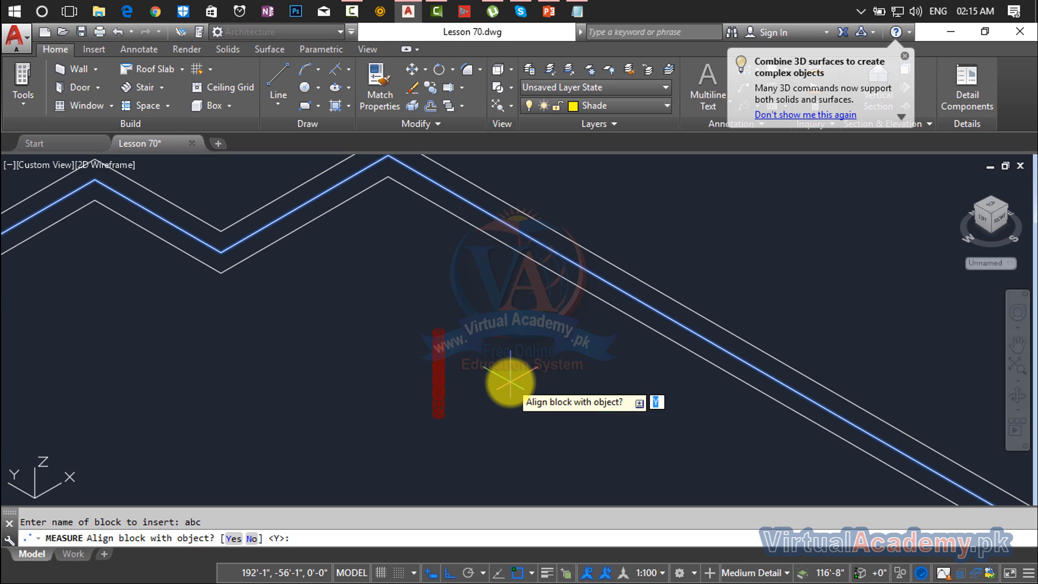
{"action": "key", "text": "Return"}
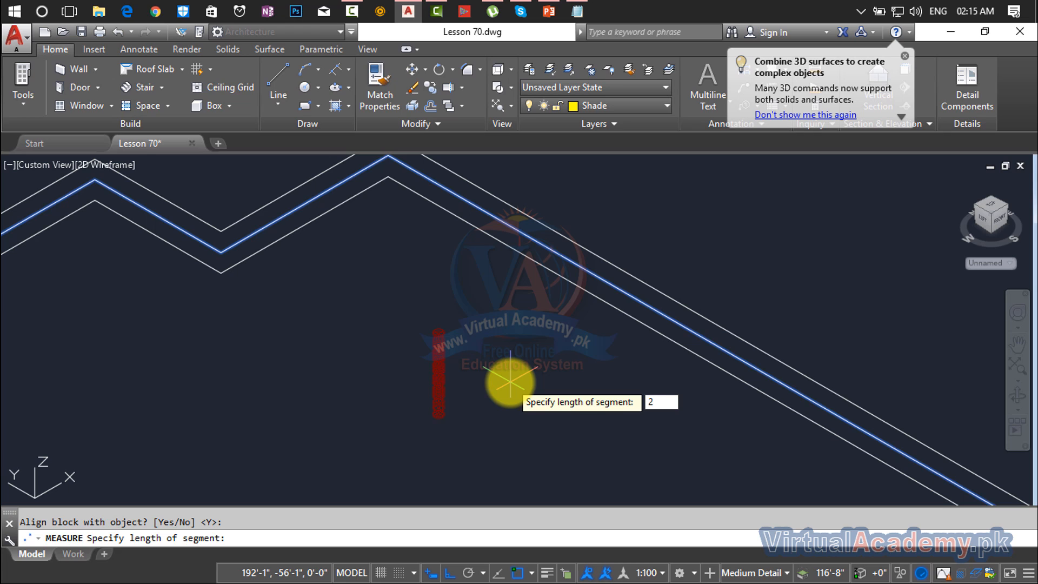
{"action": "type", "text": "2'"}
{"action": "key", "text": "Return"}
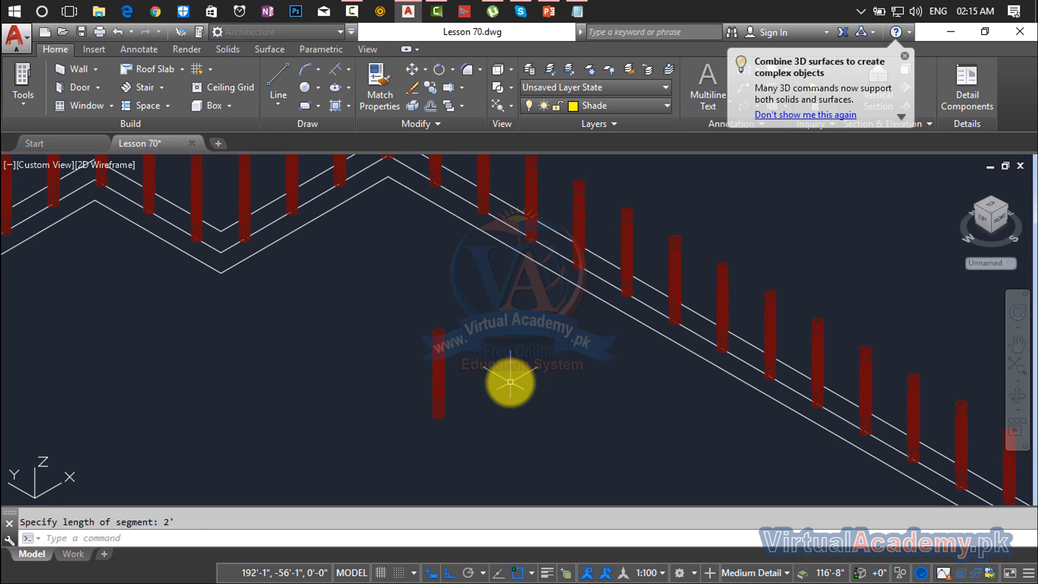
- Erase the original railing post that stands apart from the outlines
{"action": "left_click", "coordinate": [479, 324]}
{"action": "left_click", "coordinate": [400, 416]}
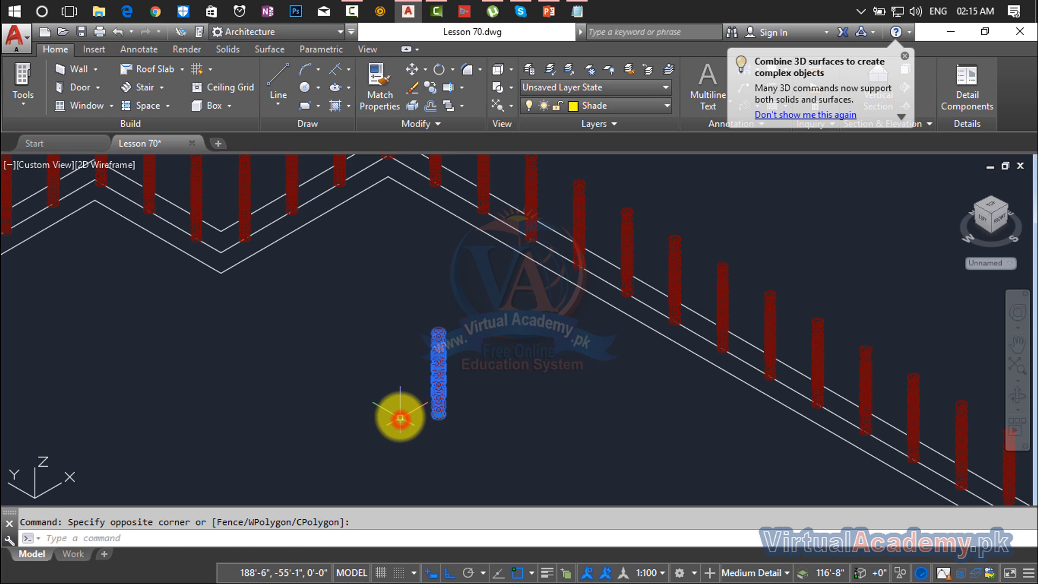
{"action": "key", "text": "Delete"}
{"action": "scroll", "coordinate": [503, 316], "scroll_direction": "down", "scroll_amount": 5}
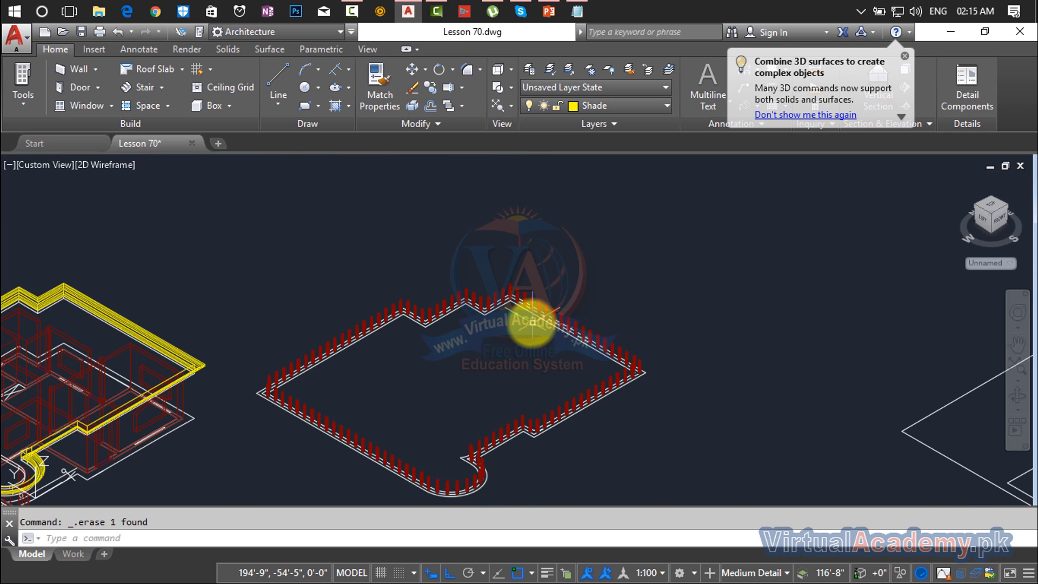
{"action": "scroll", "coordinate": [533, 321], "scroll_direction": "up", "scroll_amount": 8}
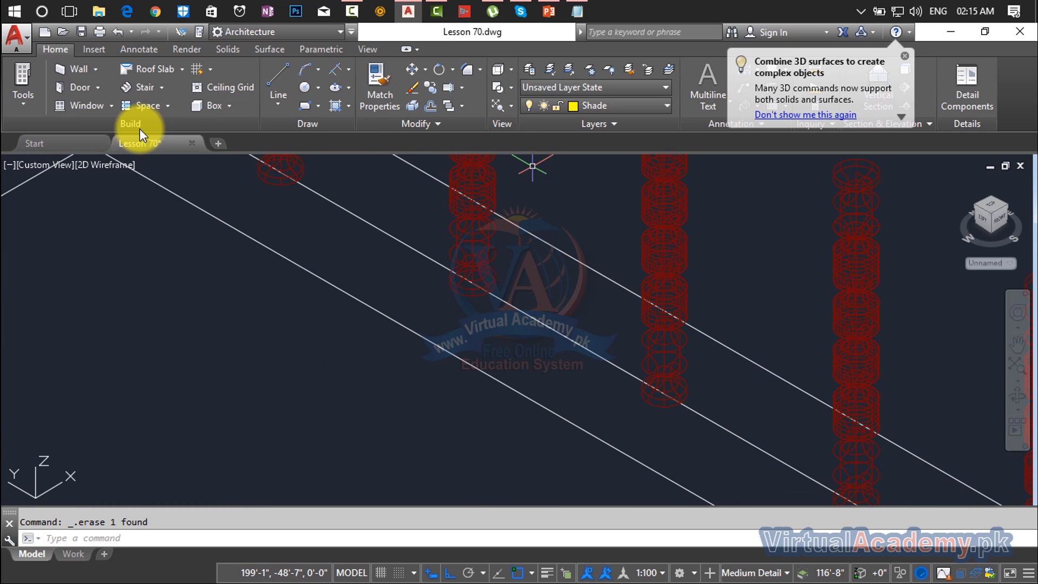
- Change the viewport's visual style to Realistic to display the placed railing posts as shaded solids
{"action": "left_click", "coordinate": [112, 165]}
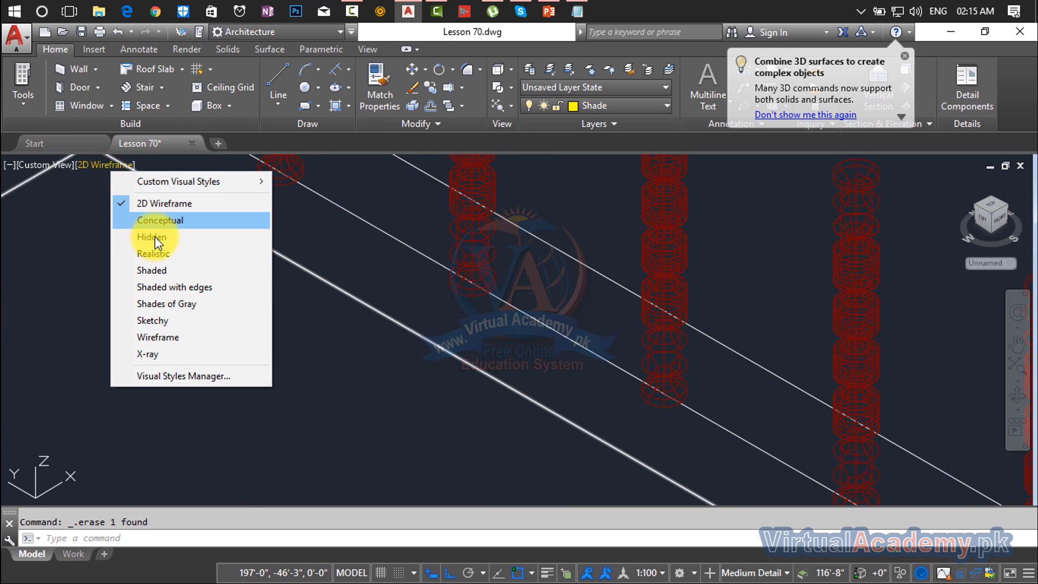
{"action": "left_click", "coordinate": [157, 253]}
{"action": "scroll", "coordinate": [496, 301], "scroll_direction": "down", "scroll_amount": 6}
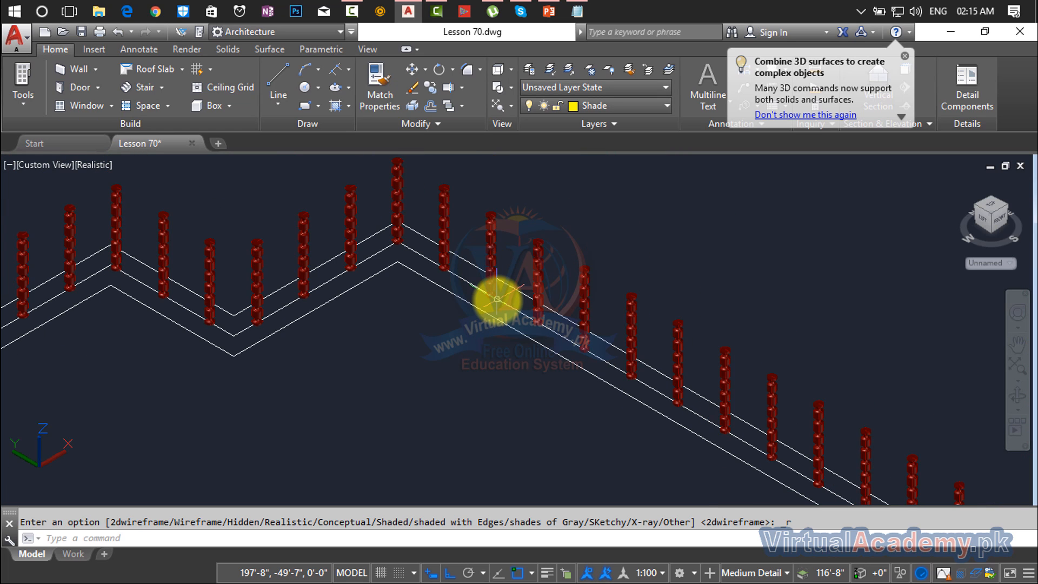
{"action": "scroll", "coordinate": [426, 319], "scroll_direction": "up", "scroll_amount": 7}
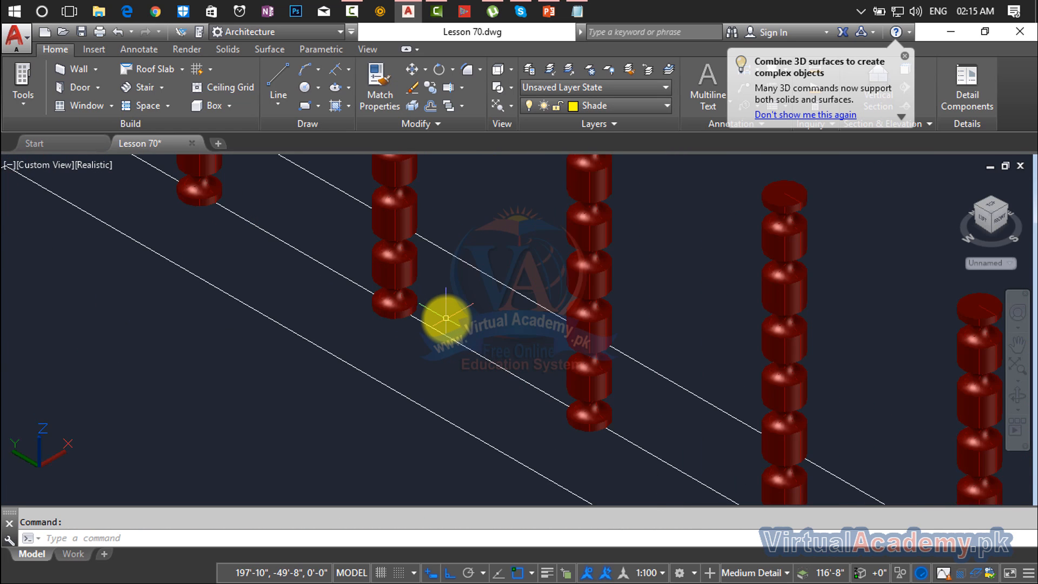
- Measure the width across the top face of one railing post along the X axis with Dist
{"action": "middle_click_drag", "start_coordinate": [421, 412], "coordinate": [412, 471]}
{"action": "scroll", "coordinate": [376, 257], "scroll_direction": "up", "scroll_amount": 5}
{"action": "middle_click_drag", "start_coordinate": [375, 256], "coordinate": [332, 360]}
{"action": "scroll", "coordinate": [331, 362], "scroll_direction": "up", "scroll_amount": 4}
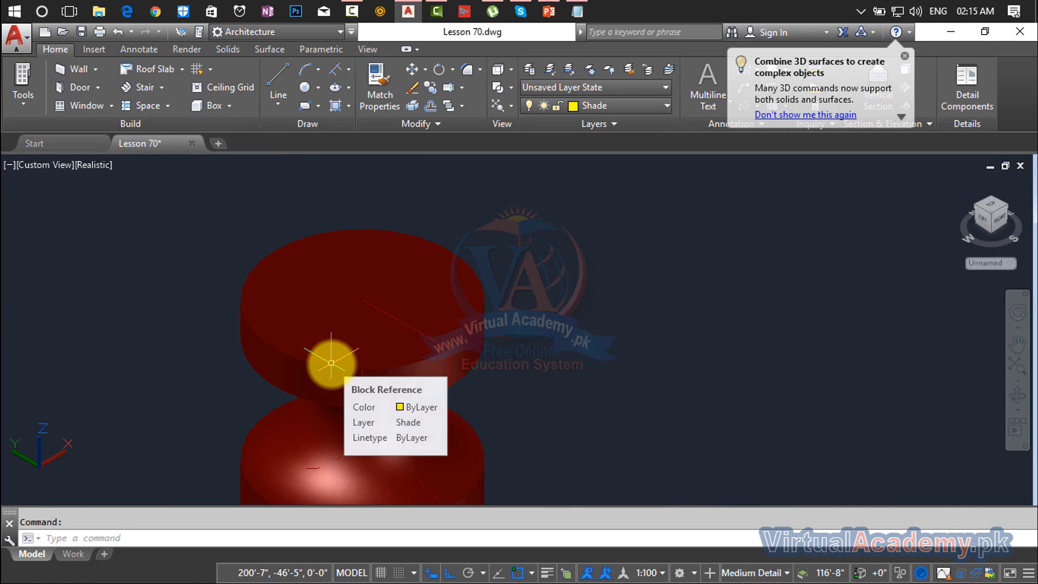
{"action": "type", "text": "di"}
{"action": "key", "text": "Return"}
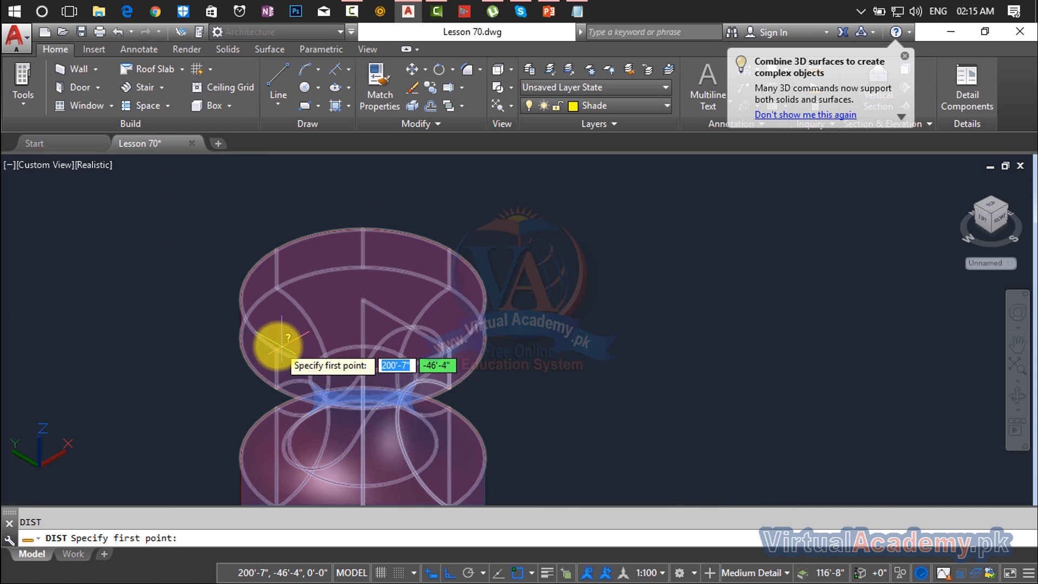
{"action": "left_click", "coordinate": [275, 348]}
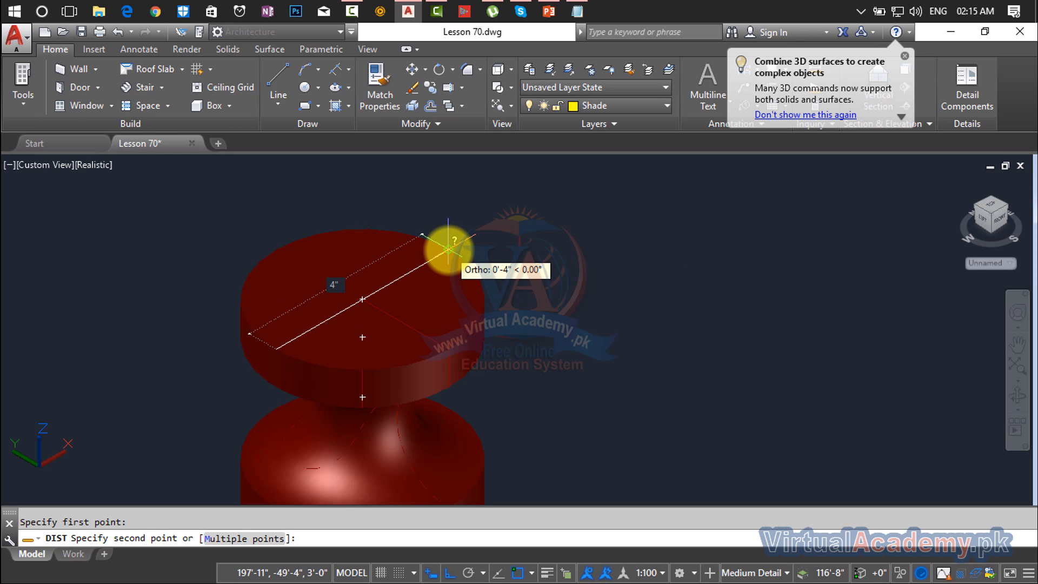
{"action": "key", "text": "Escape"}
- Draw a 4" line parallel to the X axis in the empty area beside the corner of the three outlines
{"action": "scroll", "coordinate": [440, 248], "scroll_direction": "down", "scroll_amount": 5}
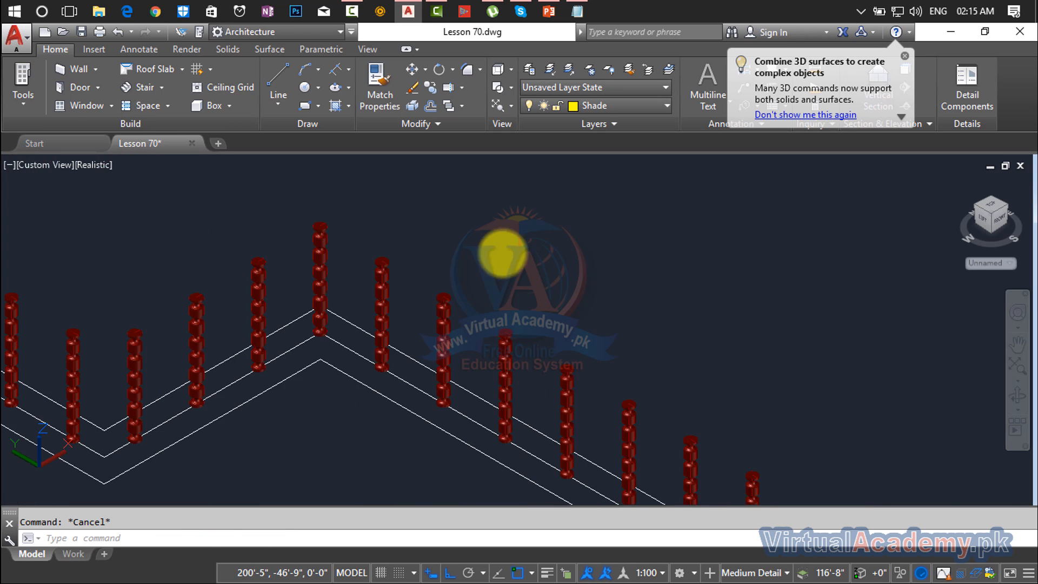
{"action": "scroll", "coordinate": [420, 363], "scroll_direction": "up", "scroll_amount": 3}
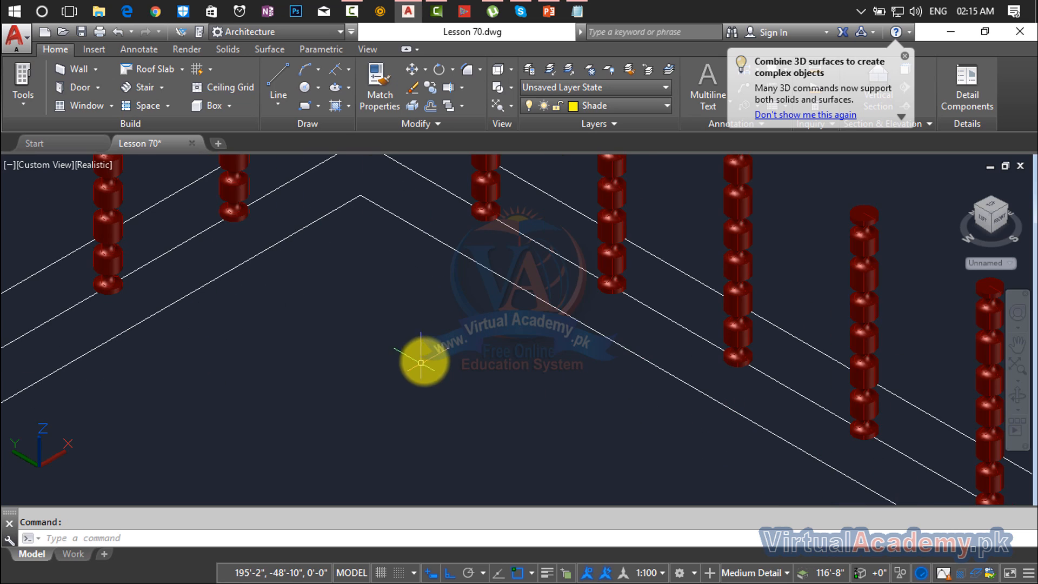
{"action": "key", "text": "l"}
{"action": "key", "text": "Return"}
{"action": "left_click", "coordinate": [447, 335]}
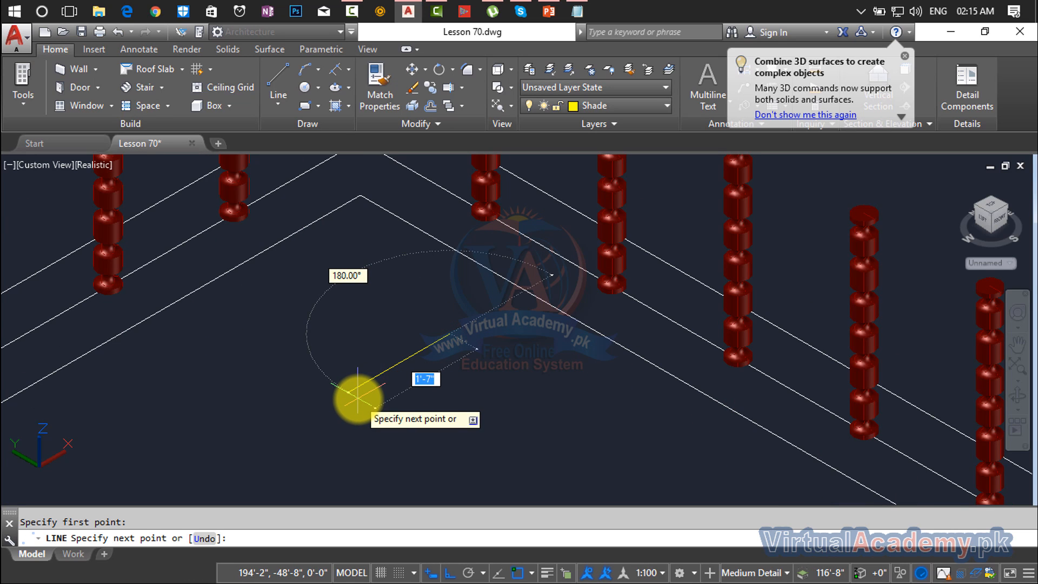
{"action": "type", "text": "4"}
{"action": "key", "text": "Return"}
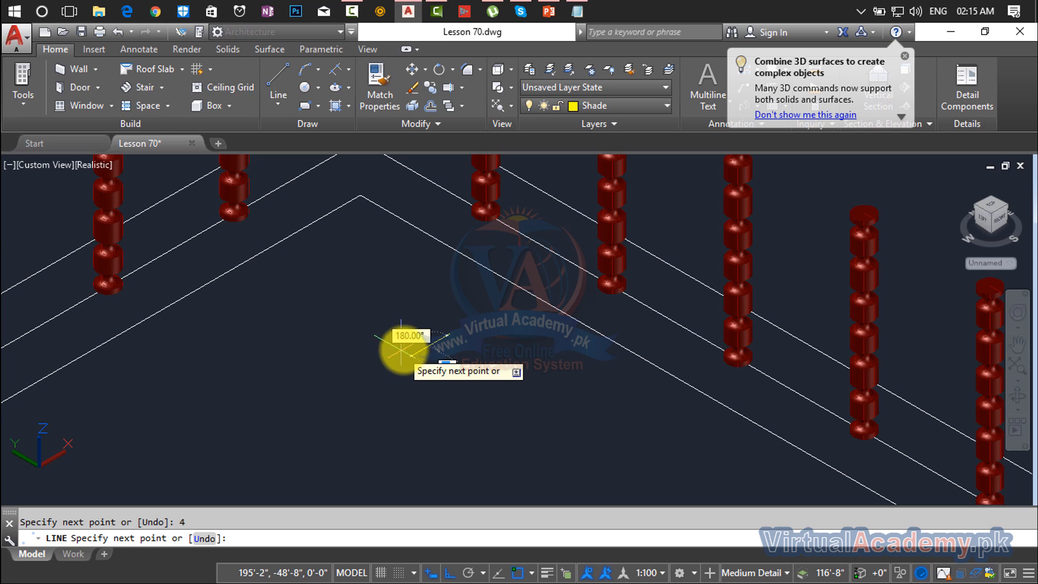
{"action": "key", "text": "Escape"}
- Offset the 4" line by 2" along the Y axis, away from the original
{"action": "scroll", "coordinate": [432, 338], "scroll_direction": "up", "scroll_amount": 5}
{"action": "scroll", "coordinate": [439, 346], "scroll_direction": "up", "scroll_amount": 2}
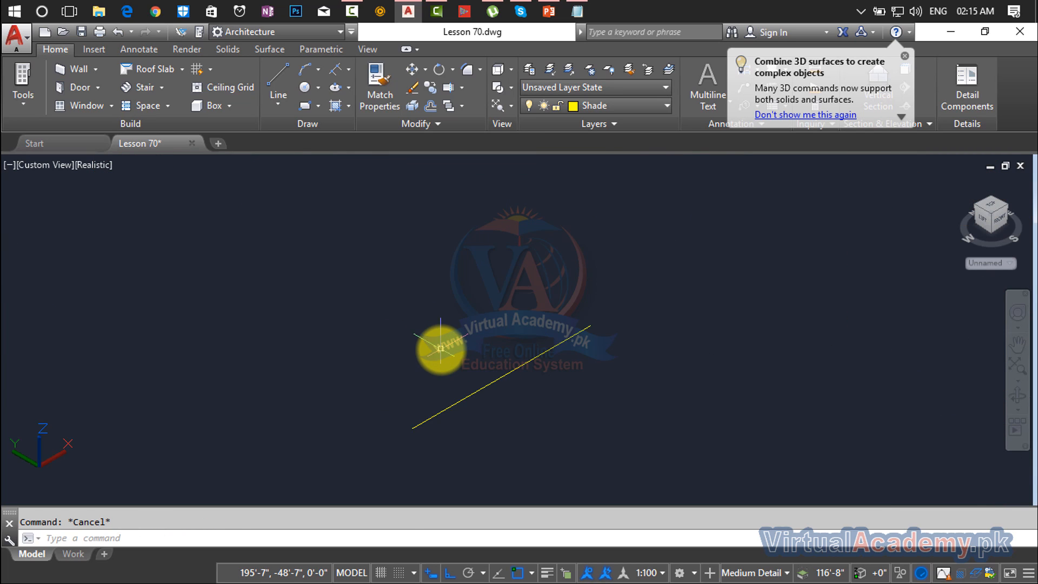
{"action": "scroll", "coordinate": [448, 343], "scroll_direction": "up", "scroll_amount": 2}
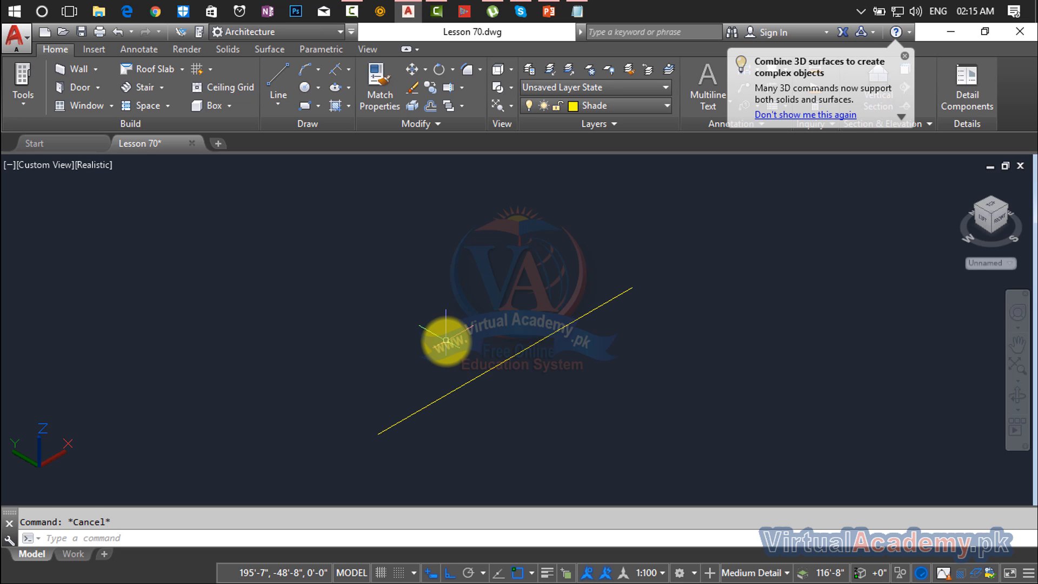
{"action": "type", "text": "O2"}
{"action": "key", "text": "Return"}
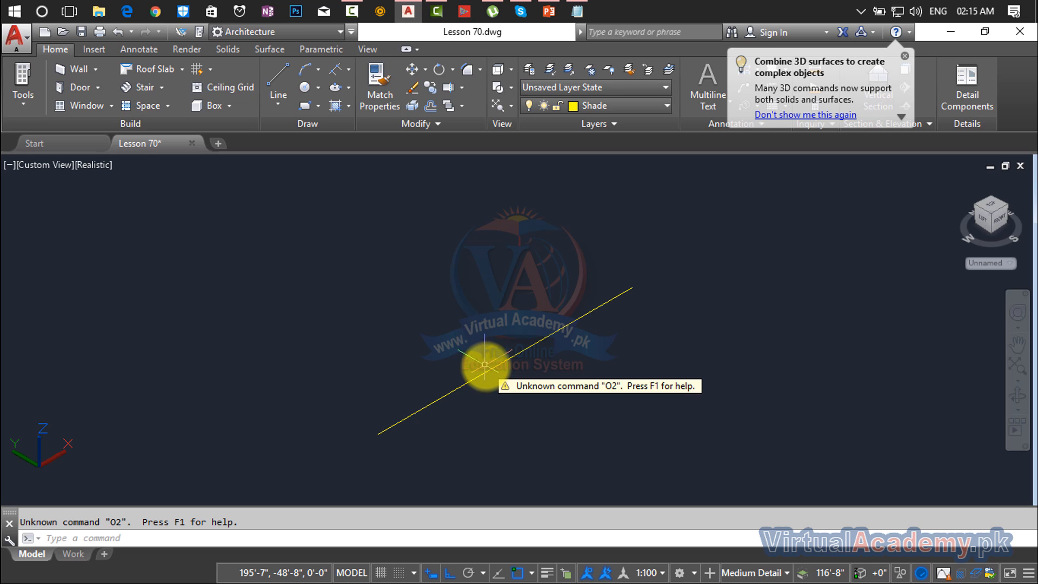
{"action": "type", "text": "o"}
{"action": "key", "text": "Return"}
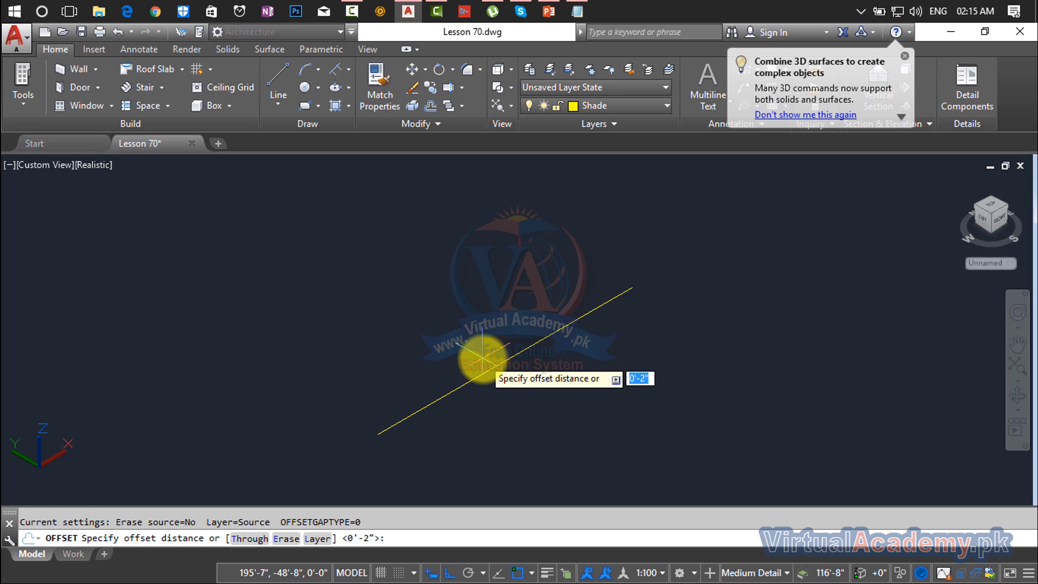
{"action": "key", "text": "Return"}
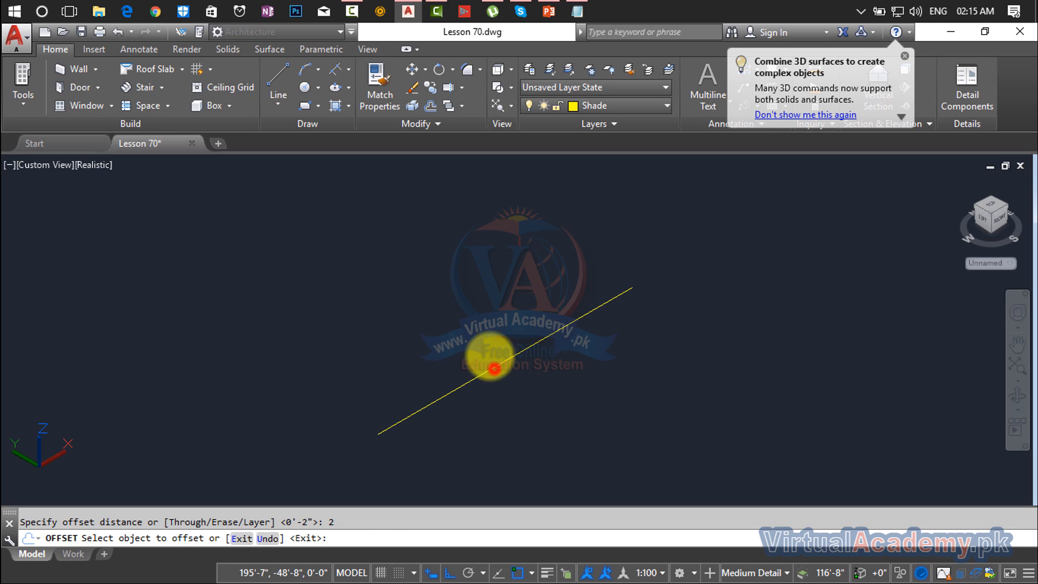
{"action": "left_click", "coordinate": [486, 370]}
{"action": "left_click", "coordinate": [447, 300]}
{"action": "key", "text": "Escape"}
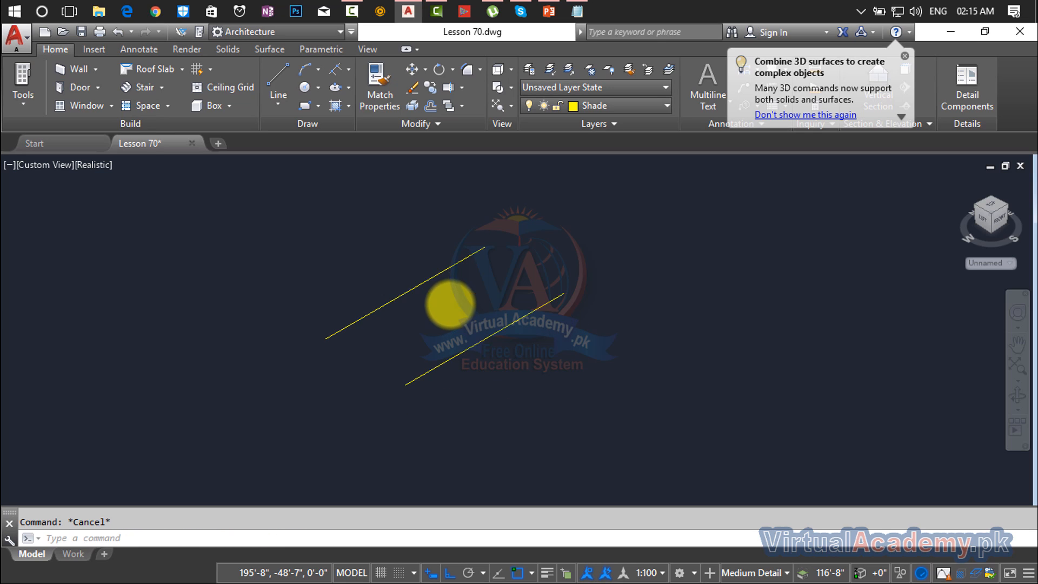
- Offset the copied line by a further 1", on the side away from the original line
{"action": "middle_click_drag", "start_coordinate": [450, 304], "coordinate": [493, 349]}
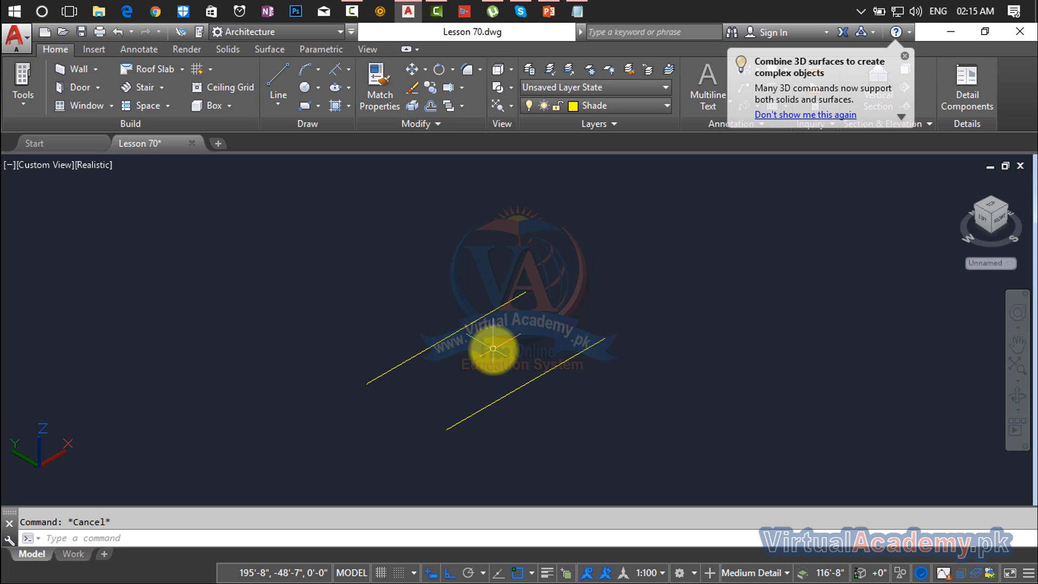
{"action": "key", "text": "Return"}
{"action": "key", "text": "Return"}
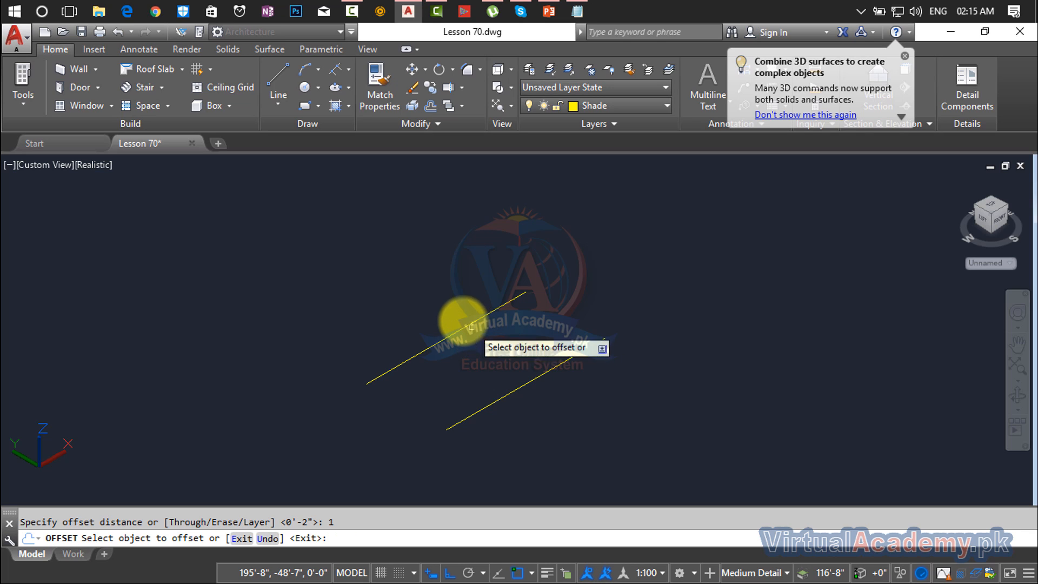
{"action": "left_click", "coordinate": [463, 326]}
{"action": "left_click", "coordinate": [406, 292]}
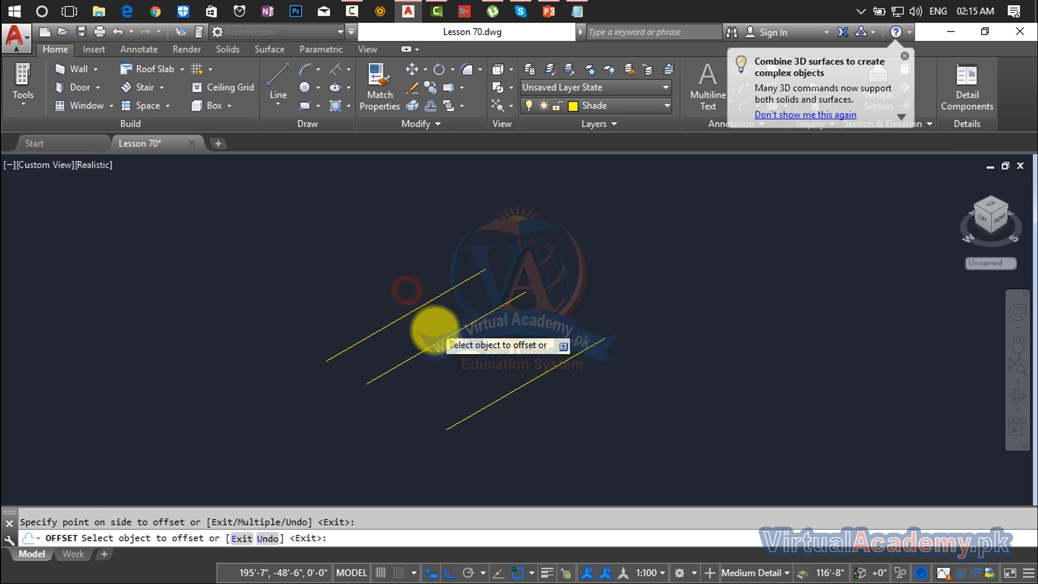
{"action": "key", "text": "Escape"}
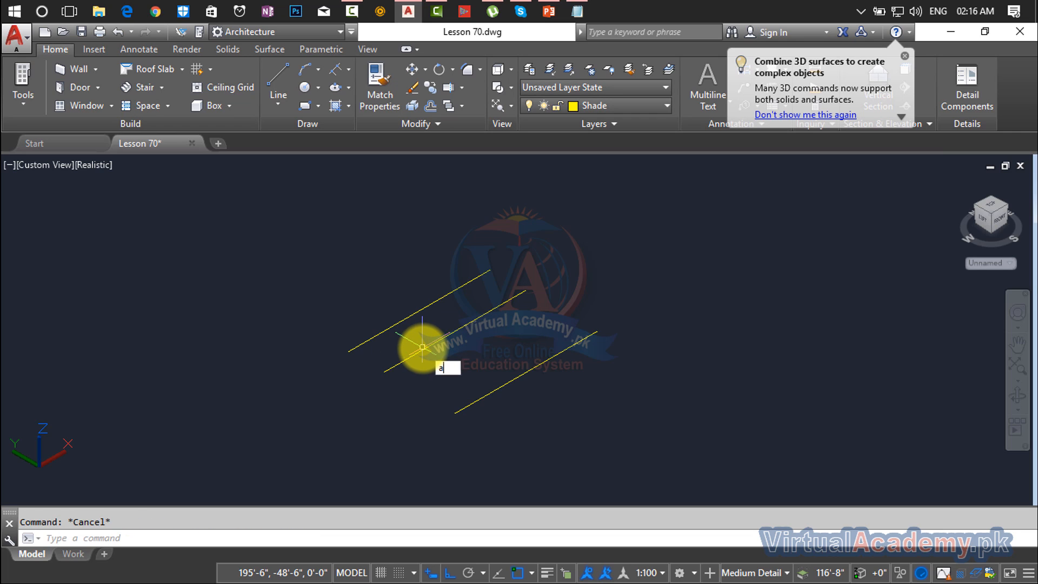
- Draw a three-point arc between the ends of the middle line, passing through the midpoint of the outer 1" offset line
{"action": "type", "text": "a"}
{"action": "key", "text": "Return"}
{"action": "left_click", "coordinate": [384, 372]}
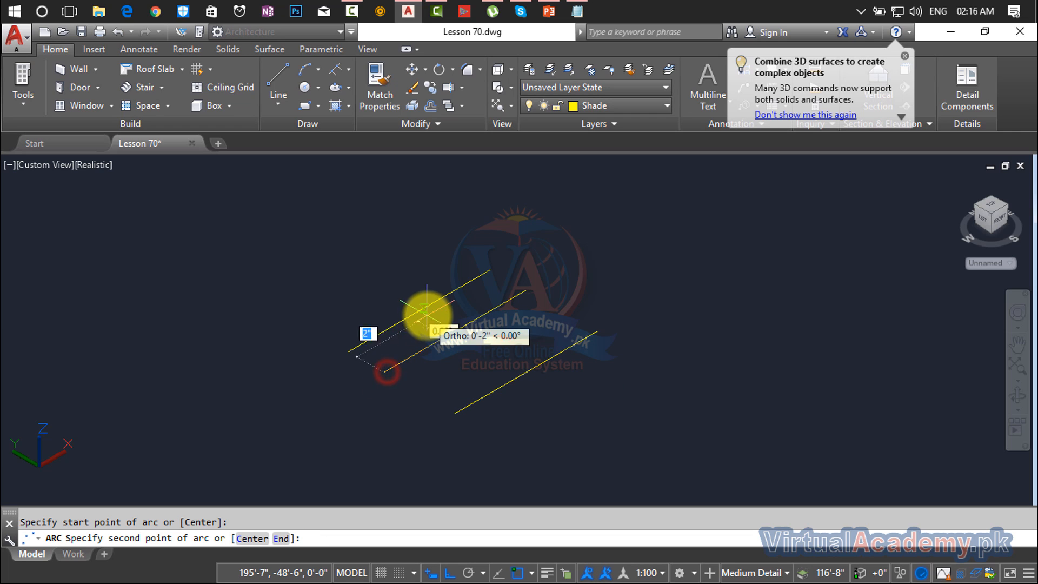
{"action": "left_click", "coordinate": [419, 310]}
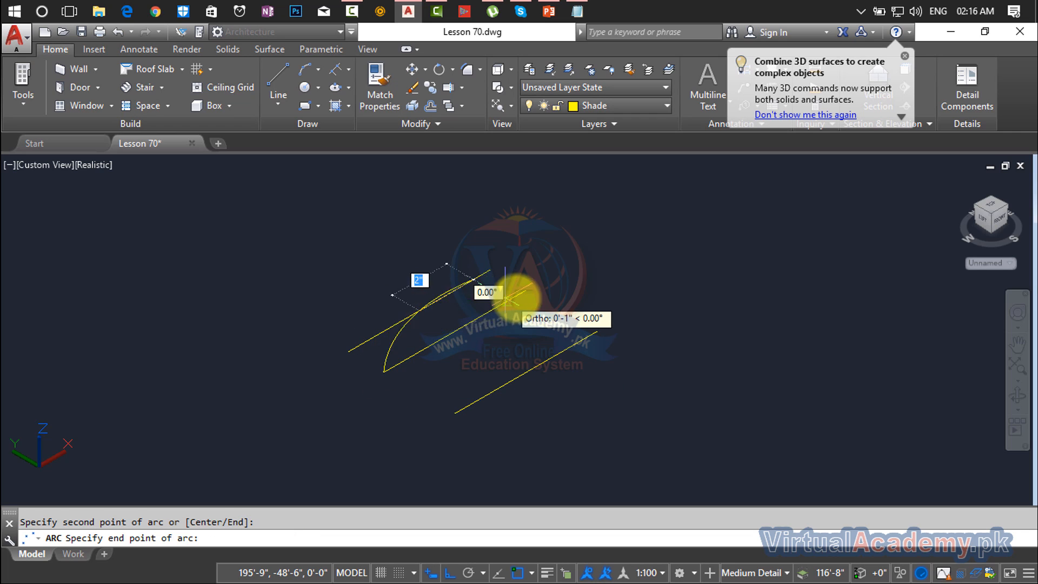
{"action": "left_click", "coordinate": [531, 293]}
- Draw two side lines joining both ends of the arc to the corresponding ends of the original 4" line
{"action": "middle_click_drag", "start_coordinate": [533, 314], "coordinate": [599, 287]}
{"action": "scroll", "coordinate": [510, 354], "scroll_direction": "up", "scroll_amount": 3}
{"action": "key", "text": "Return"}
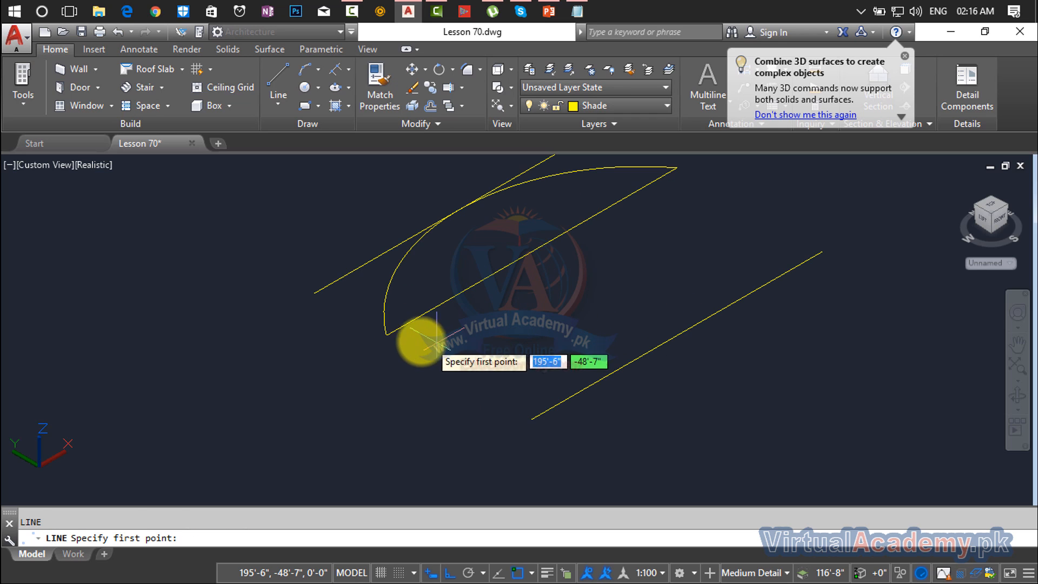
{"action": "left_click", "coordinate": [387, 334]}
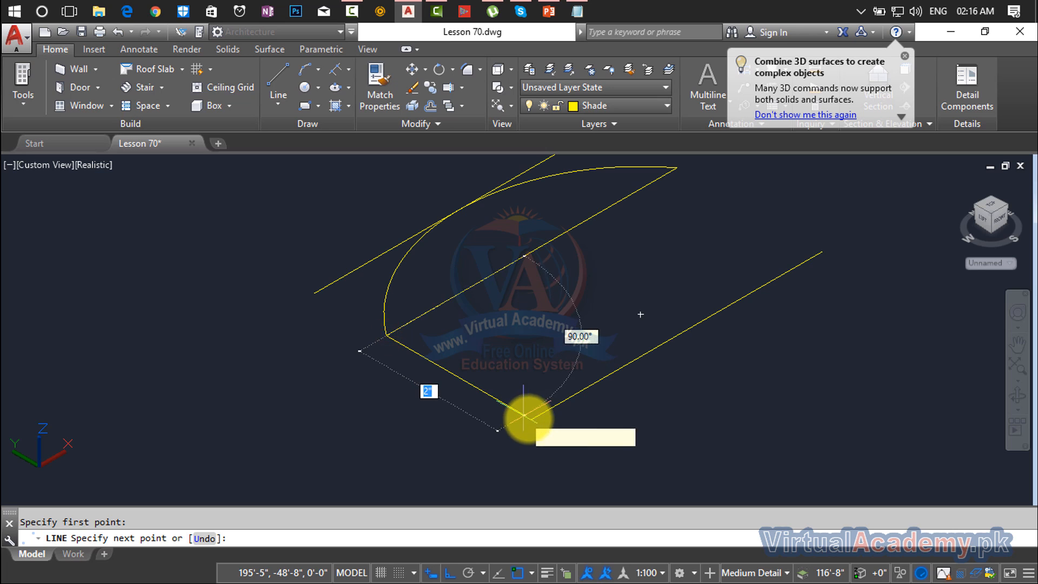
{"action": "left_click", "coordinate": [531, 417]}
{"action": "key", "text": "Return"}
{"action": "middle_click_drag", "start_coordinate": [641, 250], "coordinate": [528, 325]}
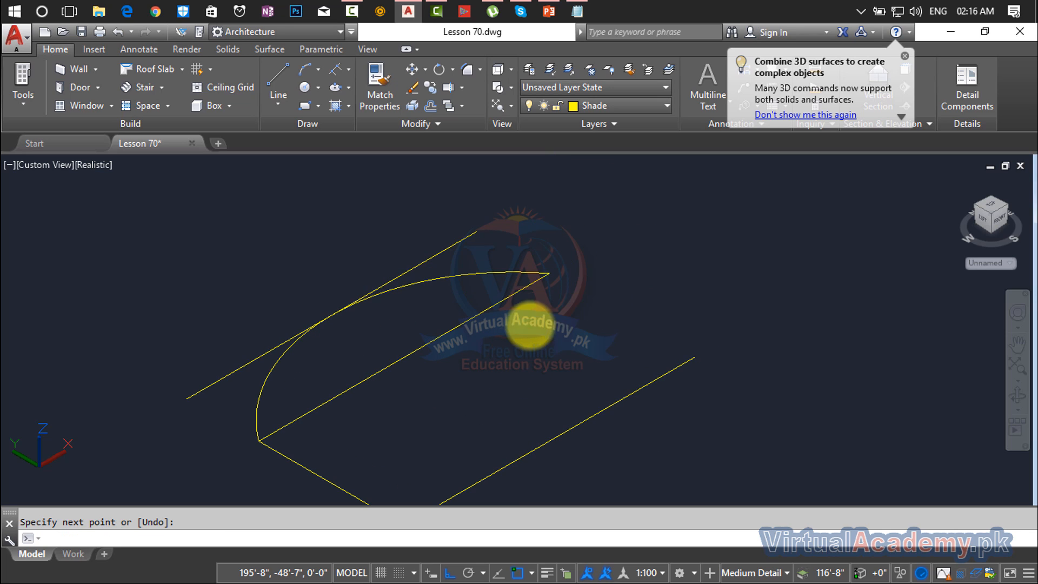
{"action": "key", "text": "Return"}
{"action": "left_click", "coordinate": [549, 276]}
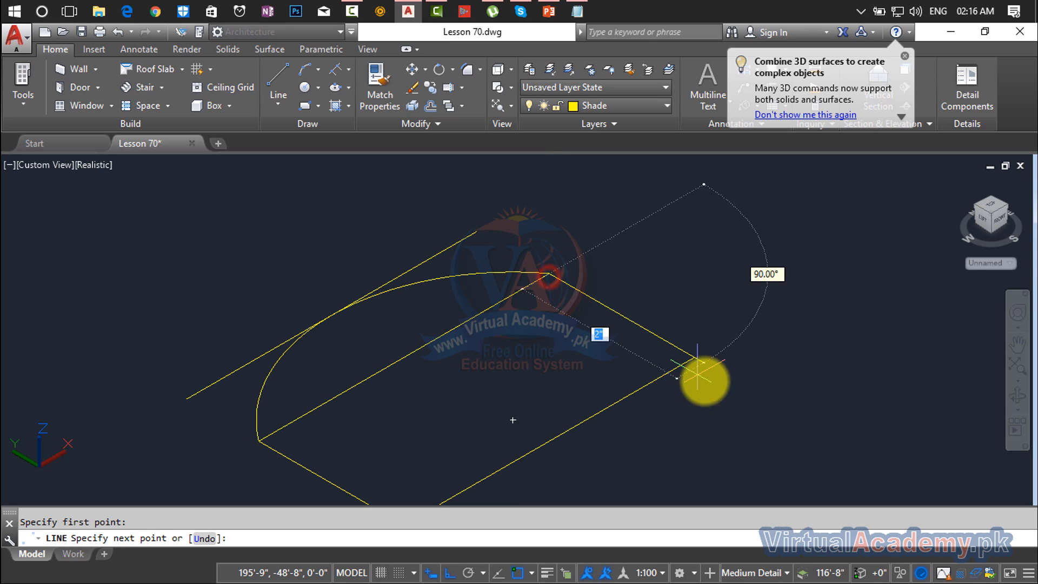
{"action": "left_click", "coordinate": [692, 360]}
{"action": "key", "text": "Return"}
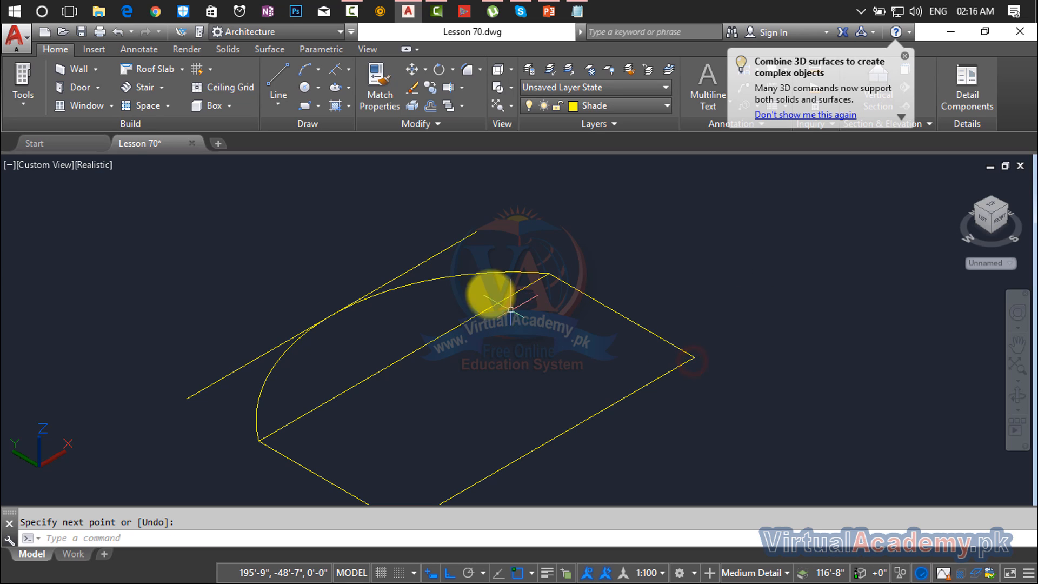
- Erase the outer construction line touching the arc and the middle line between the arc's ends
{"action": "key", "text": "Delete"}
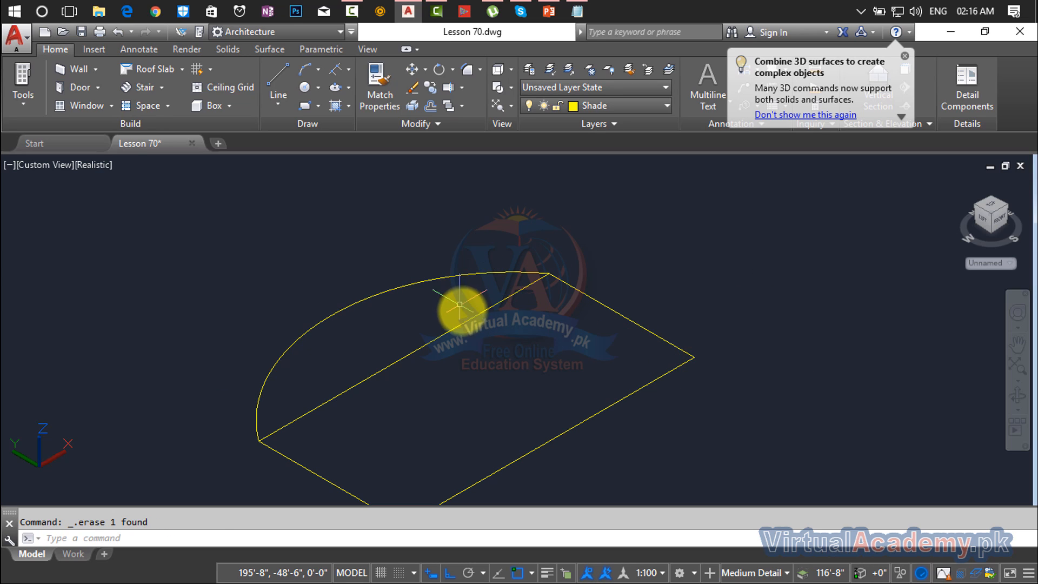
{"action": "left_click", "coordinate": [465, 329]}
{"action": "left_click", "coordinate": [461, 320]}
{"action": "key", "text": "Delete"}
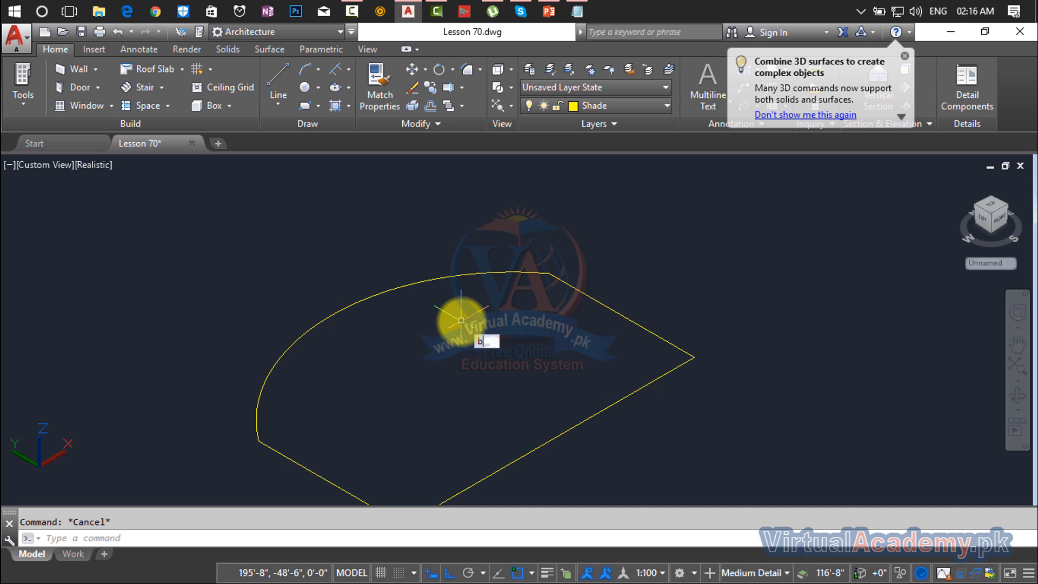
- Create a polyline boundary from a point inside the closed arc-topped handrail profile
{"action": "type", "text": "bo"}
{"action": "key", "text": "Return"}
{"action": "left_click", "coordinate": [428, 233]}
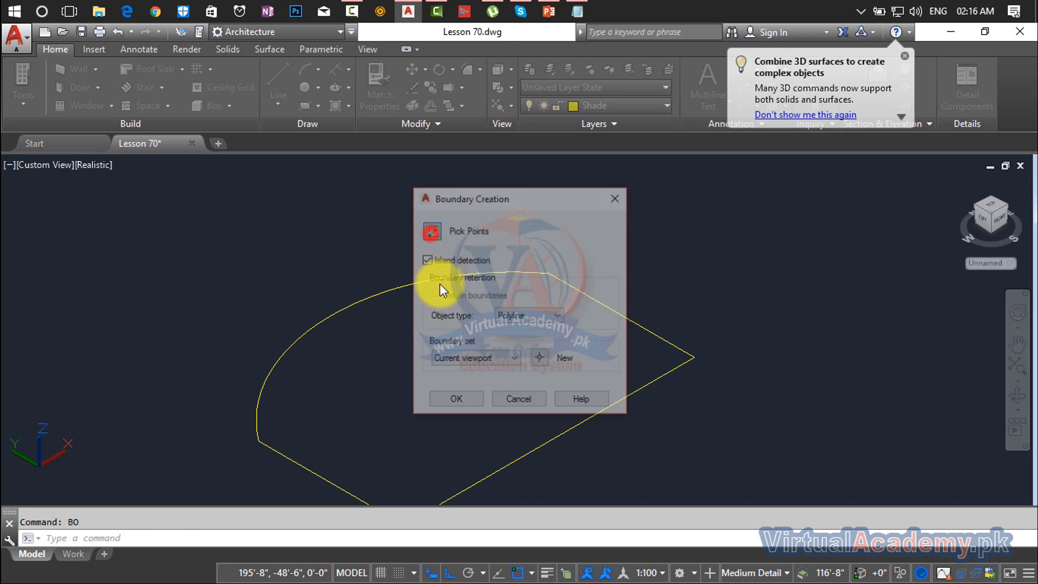
{"action": "left_click", "coordinate": [450, 331]}
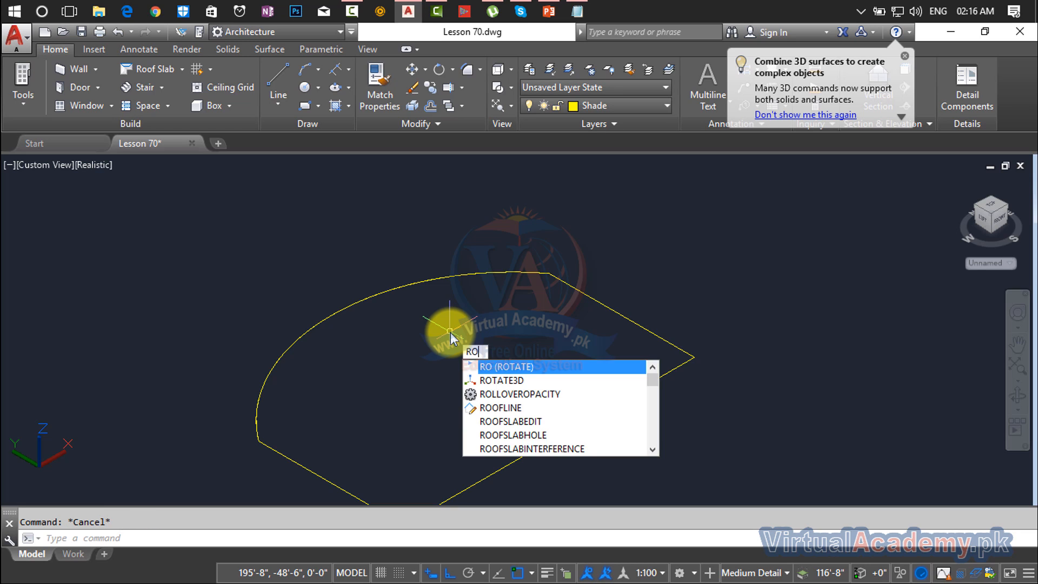
- Rotate the boundary profile 90° about its straight 4" base edge with ROTATE3D to stand it upright
{"action": "type", "text": "tate3d"}
{"action": "key", "text": "Return"}
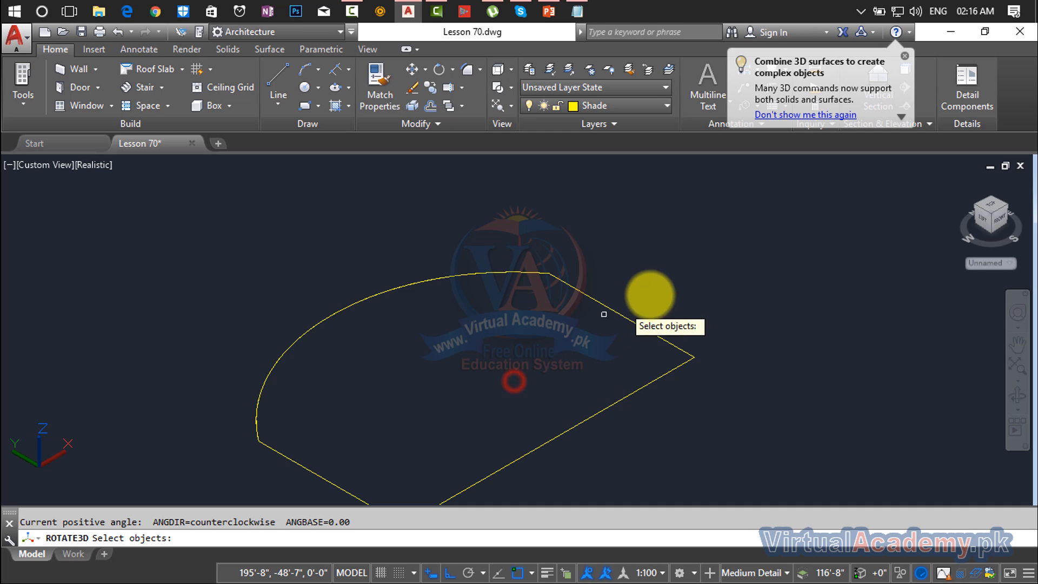
{"action": "left_click", "coordinate": [665, 285]}
{"action": "left_click", "coordinate": [592, 362]}
{"action": "key", "text": "Return"}
{"action": "middle_click_drag", "start_coordinate": [506, 448], "coordinate": [517, 338]}
{"action": "left_click", "coordinate": [415, 414]}
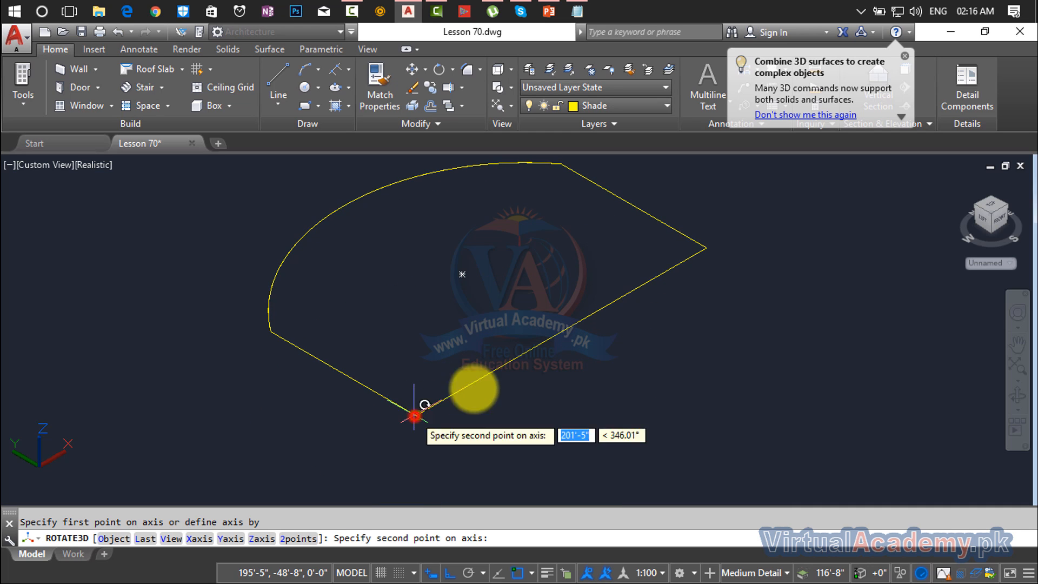
{"action": "left_click", "coordinate": [738, 236]}
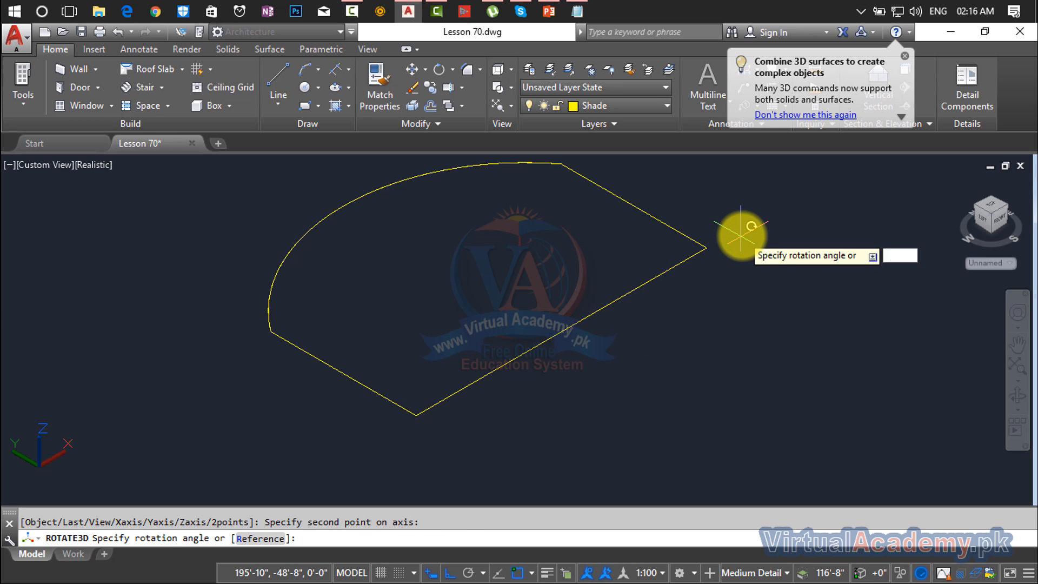
{"action": "key", "text": "Return"}
{"action": "scroll", "coordinate": [675, 237], "scroll_direction": "down", "scroll_amount": 3}
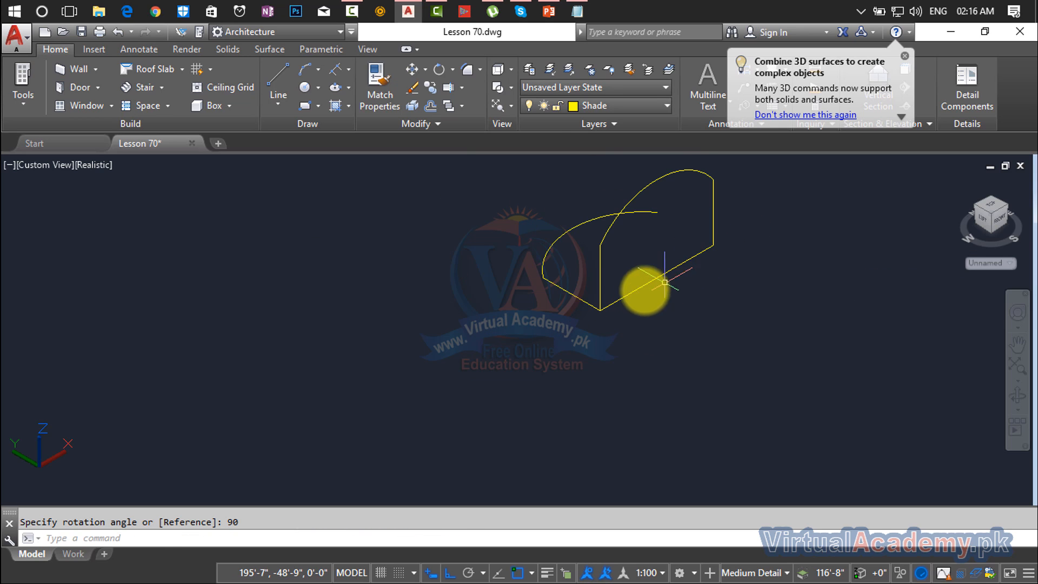
- Erase the leftover flat arc and side line beside the upright handrail profile
{"action": "key", "text": "Escape"}
{"action": "left_click", "coordinate": [568, 215]}
{"action": "left_click", "coordinate": [522, 319]}
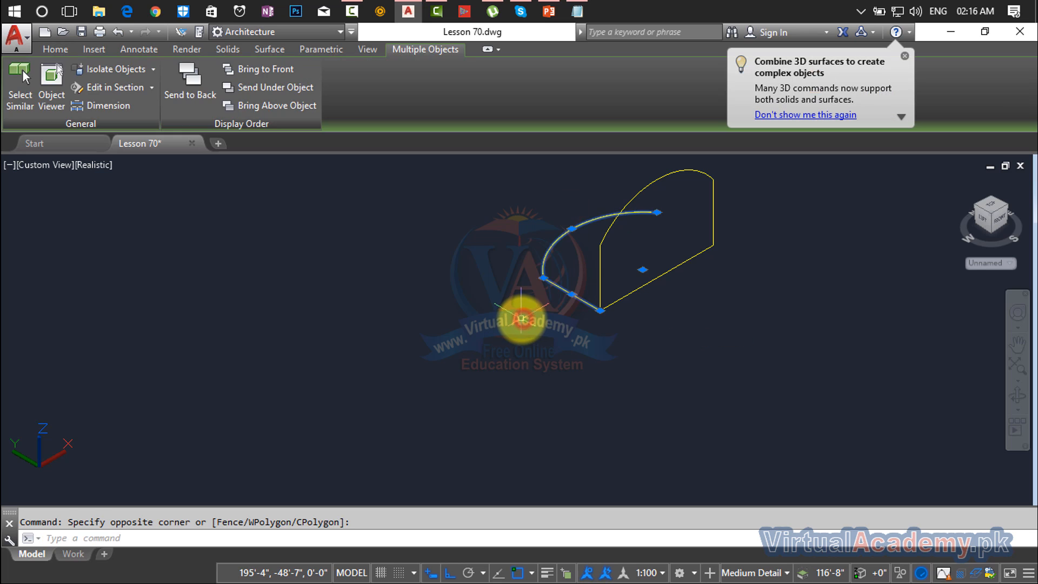
{"action": "key", "text": "Delete"}
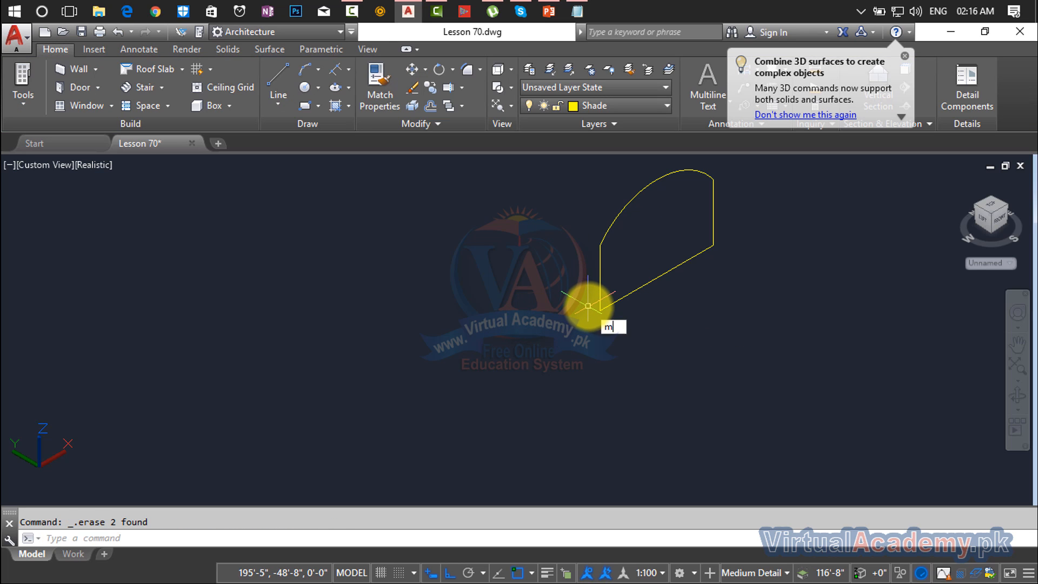
- Move the upright handrail profile from the midpoint of its base edge onto the outline running under the posts
{"action": "key", "text": "Return"}
{"action": "left_click", "coordinate": [644, 281]}
{"action": "left_click", "coordinate": [649, 277]}
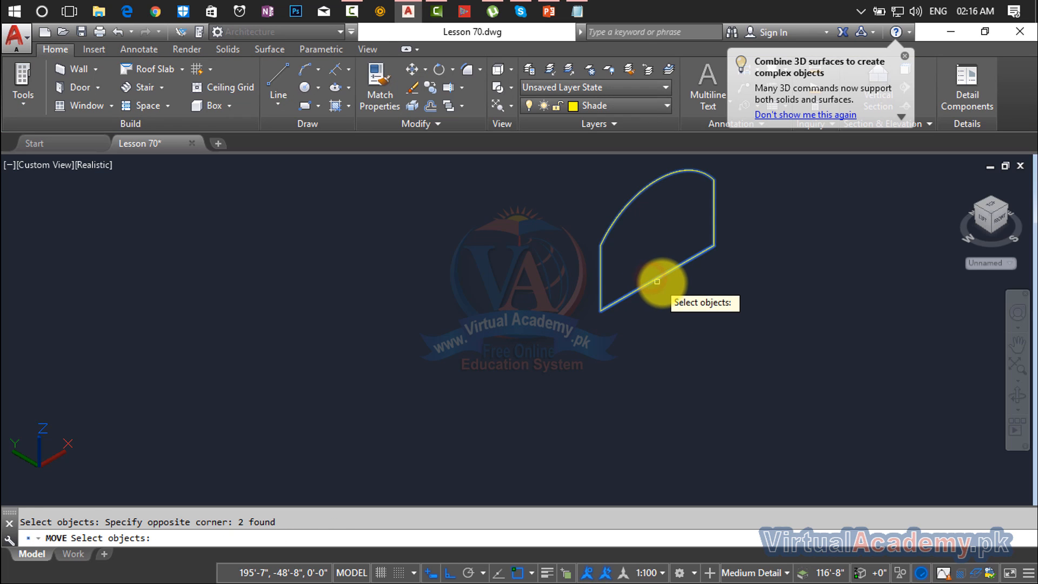
{"action": "key", "text": "Return"}
{"action": "scroll", "coordinate": [651, 277], "scroll_direction": "up", "scroll_amount": 4}
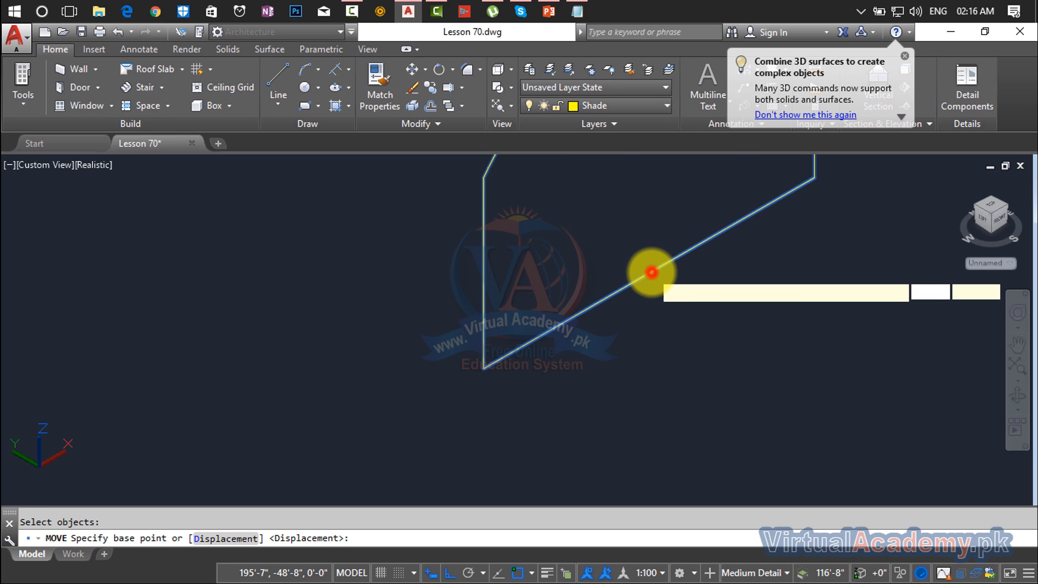
{"action": "left_click", "coordinate": [651, 272]}
{"action": "scroll", "coordinate": [646, 273], "scroll_direction": "down", "scroll_amount": 6}
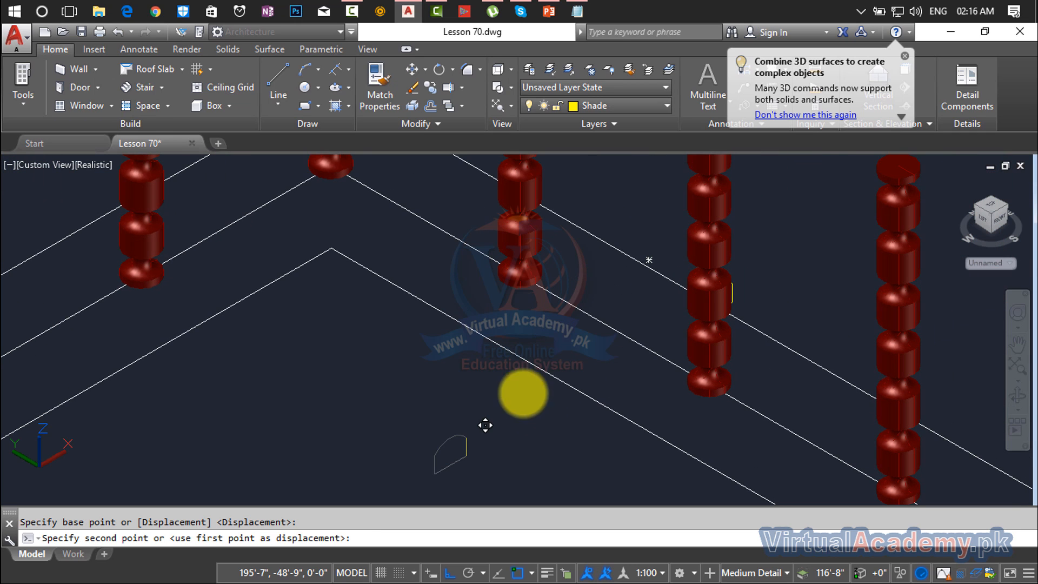
{"action": "scroll", "coordinate": [616, 297], "scroll_direction": "up", "scroll_amount": 5}
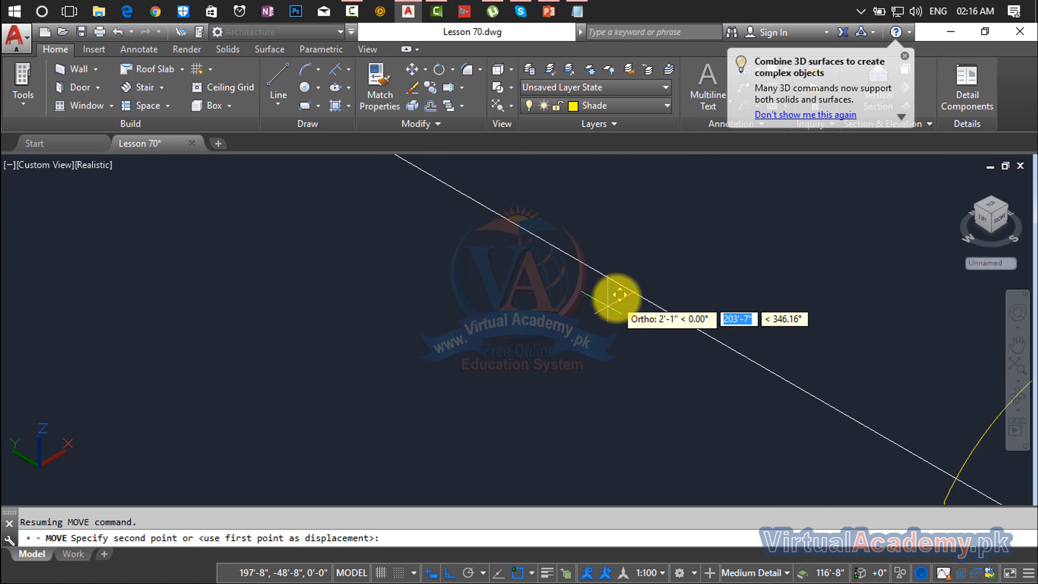
{"action": "scroll", "coordinate": [620, 289], "scroll_direction": "up", "scroll_amount": 3}
{"action": "left_click", "coordinate": [620, 287]}
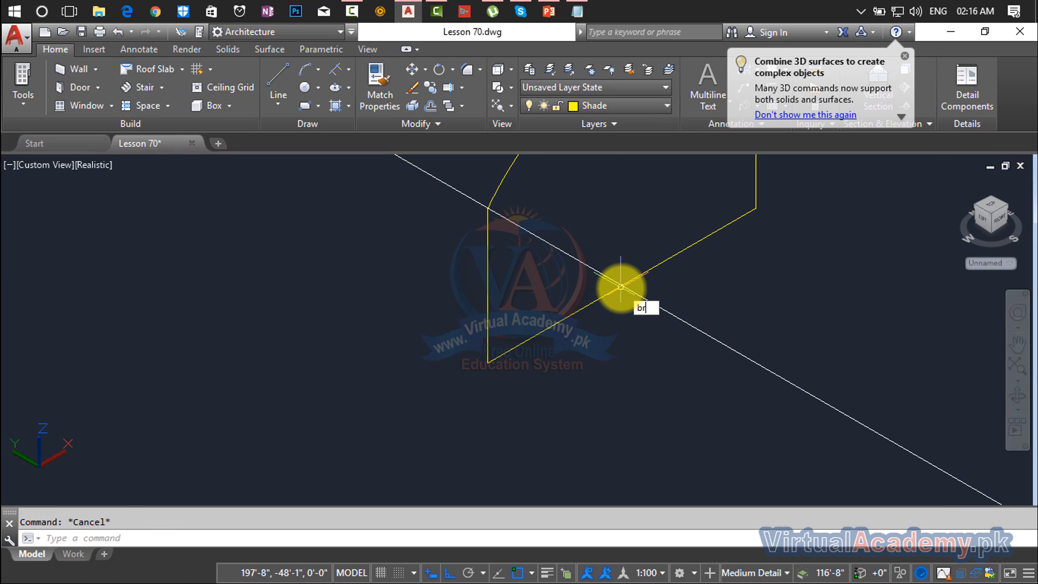
- Break the outline under the posts between two points near the handrail profile to open a gap in the path
{"action": "type", "text": "br"}
{"action": "key", "text": "Return"}
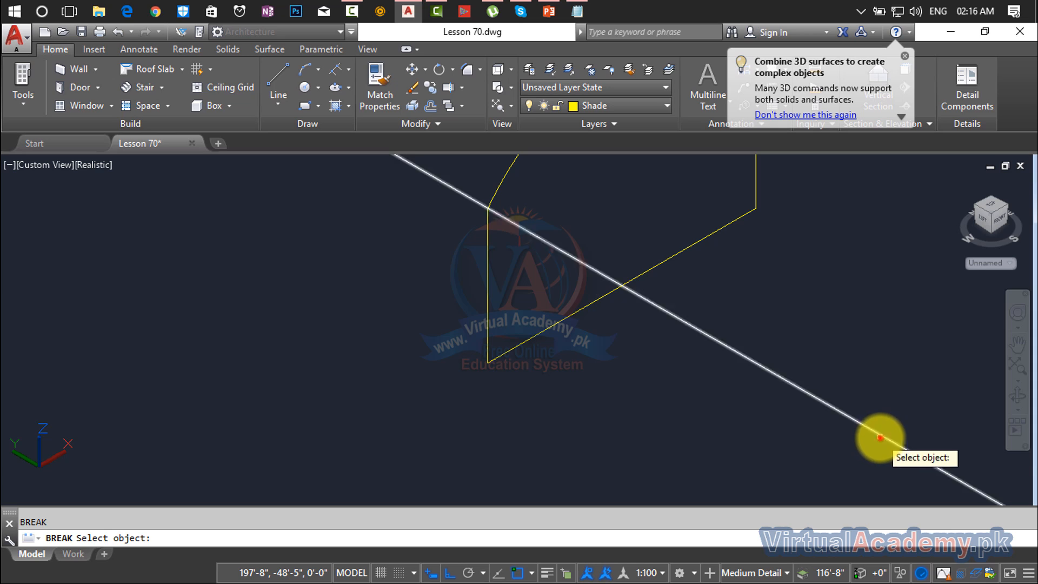
{"action": "left_click", "coordinate": [880, 438]}
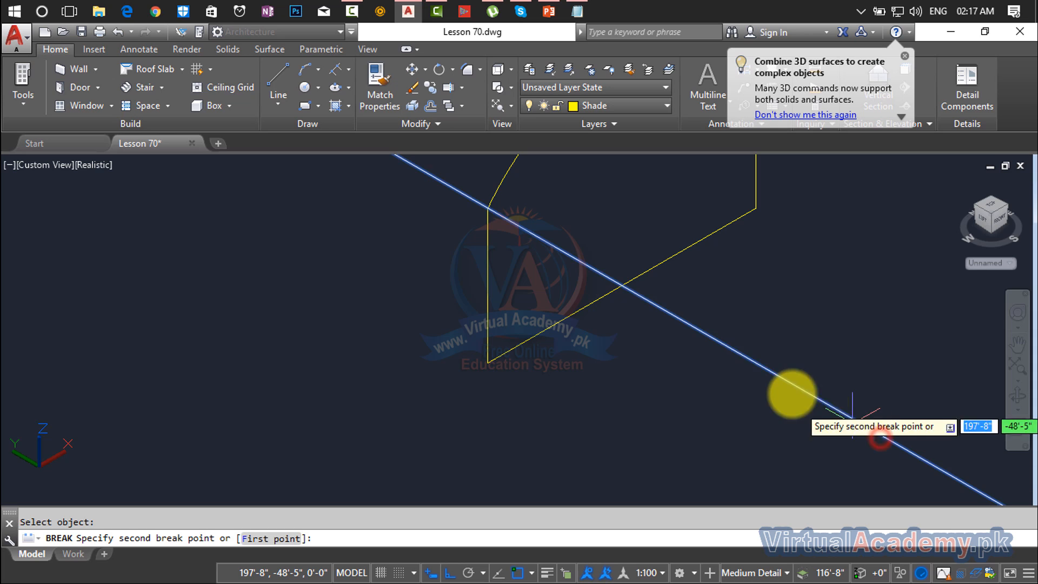
{"action": "left_click", "coordinate": [591, 267]}
{"action": "middle_click_drag", "start_coordinate": [647, 323], "coordinate": [626, 333], "text": "shift"}
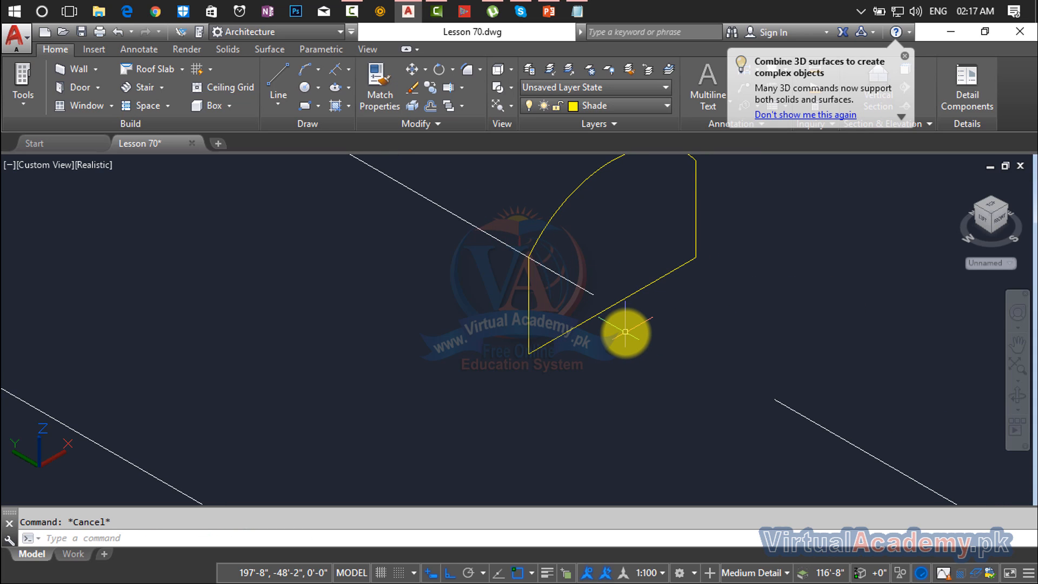
- Move the handrail profile from its base edge's midpoint to the open end of the broken outline
{"action": "type", "text": "m"}
{"action": "key", "text": "Return"}
{"action": "left_click", "coordinate": [613, 306]}
{"action": "key", "text": "Return"}
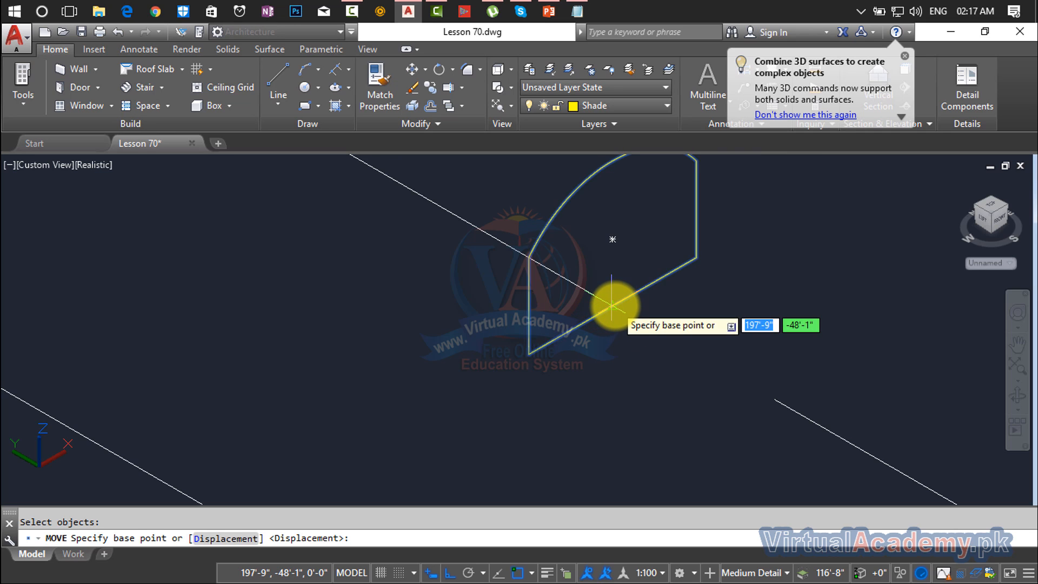
{"action": "left_click", "coordinate": [615, 306]}
{"action": "left_click", "coordinate": [589, 295]}
{"action": "scroll", "coordinate": [593, 293], "scroll_direction": "down", "scroll_amount": 5}
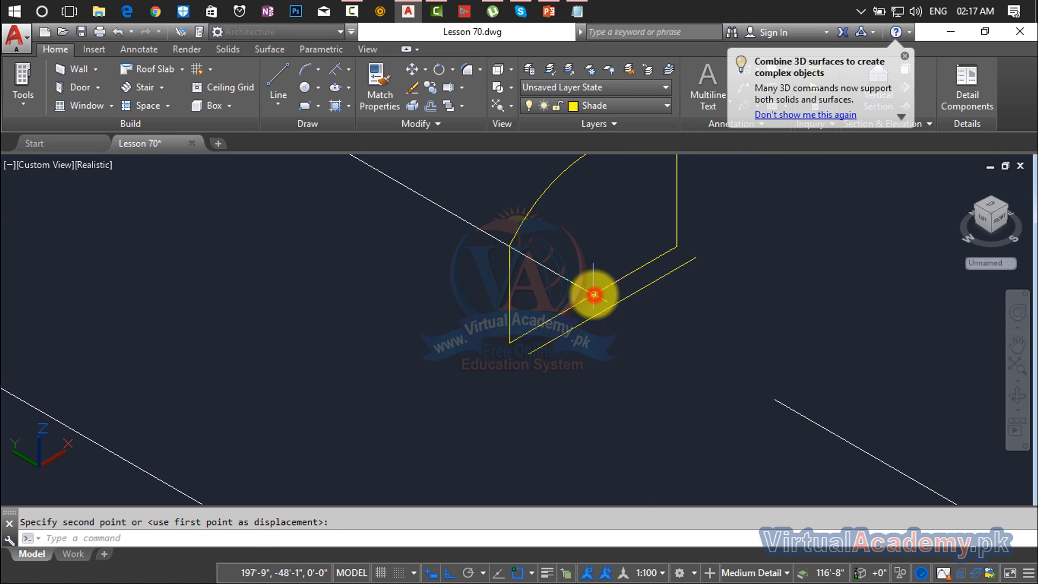
- Extrude the handrail profile along the broken outline as its path
{"action": "scroll", "coordinate": [606, 317], "scroll_direction": "up", "scroll_amount": 5}
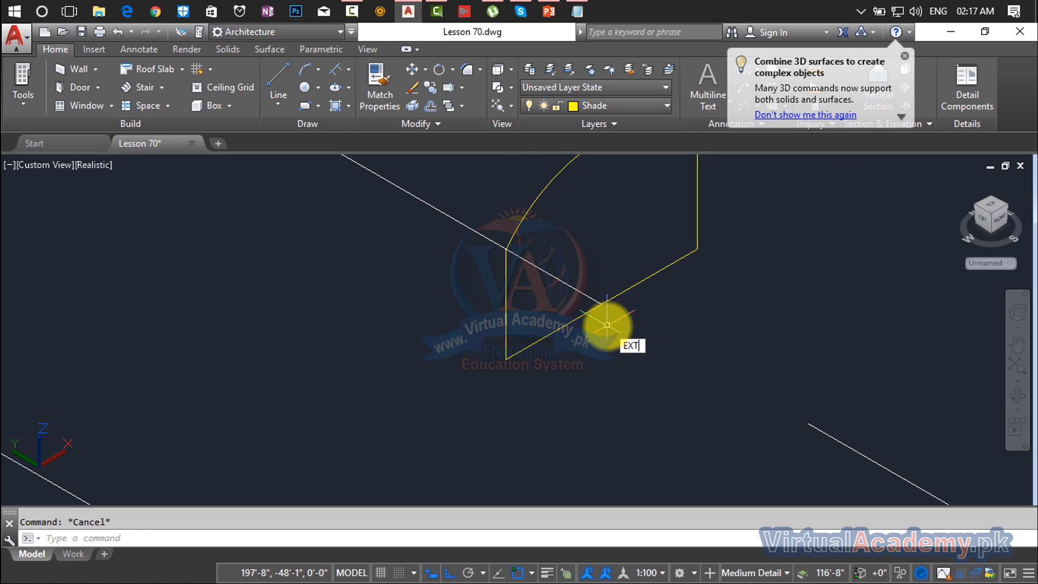
{"action": "key", "text": "Return"}
{"action": "left_click", "coordinate": [563, 315]}
{"action": "key", "text": "Return"}
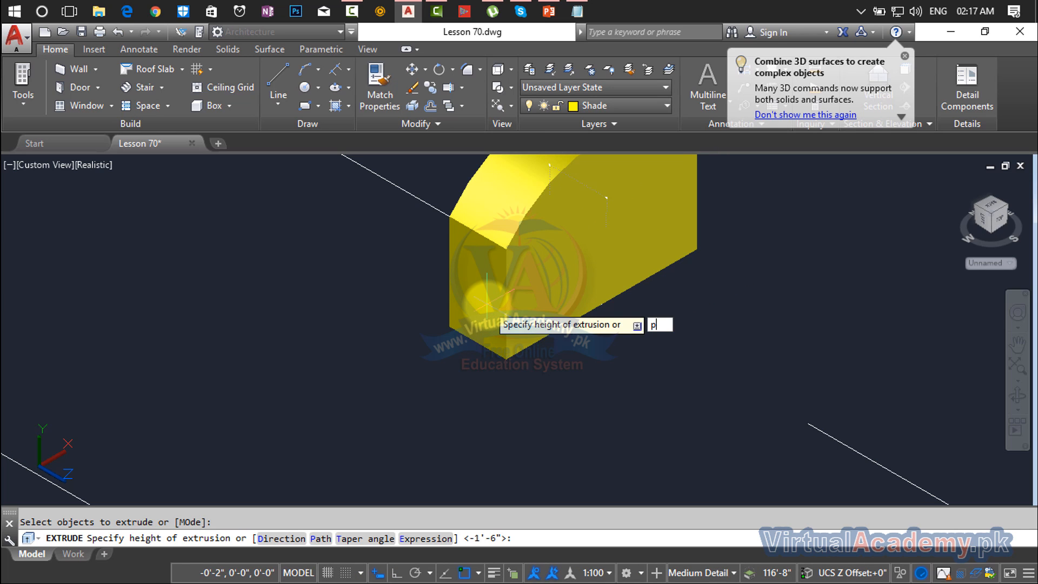
{"action": "key", "text": "Return"}
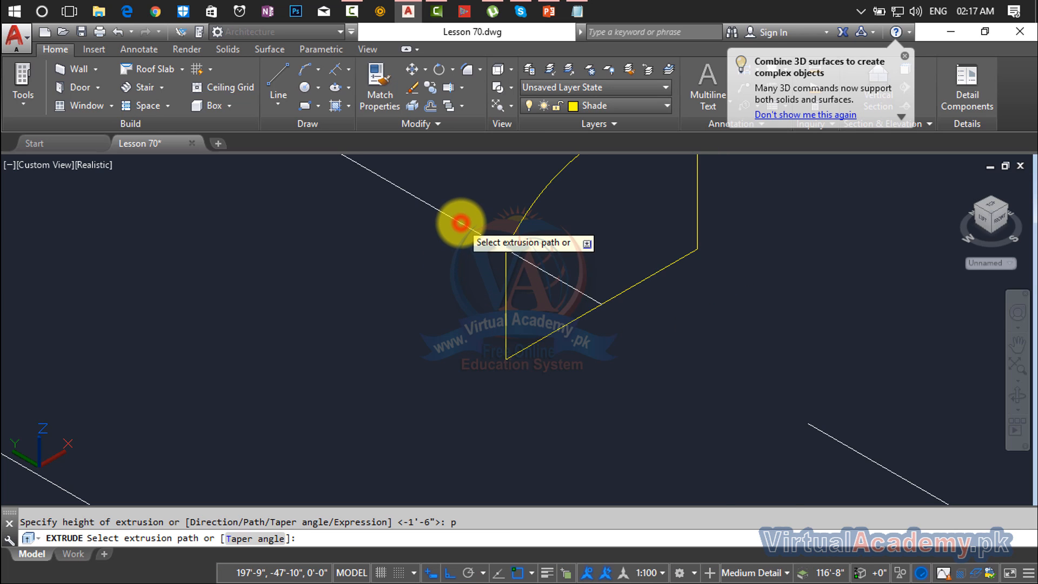
{"action": "left_click", "coordinate": [461, 222]}
{"action": "scroll", "coordinate": [584, 351], "scroll_direction": "down", "scroll_amount": 4}
{"action": "middle_click_drag", "start_coordinate": [583, 350], "coordinate": [556, 393]}
{"action": "scroll", "coordinate": [556, 366], "scroll_direction": "up", "scroll_amount": 3}
{"action": "key", "text": "Escape"}
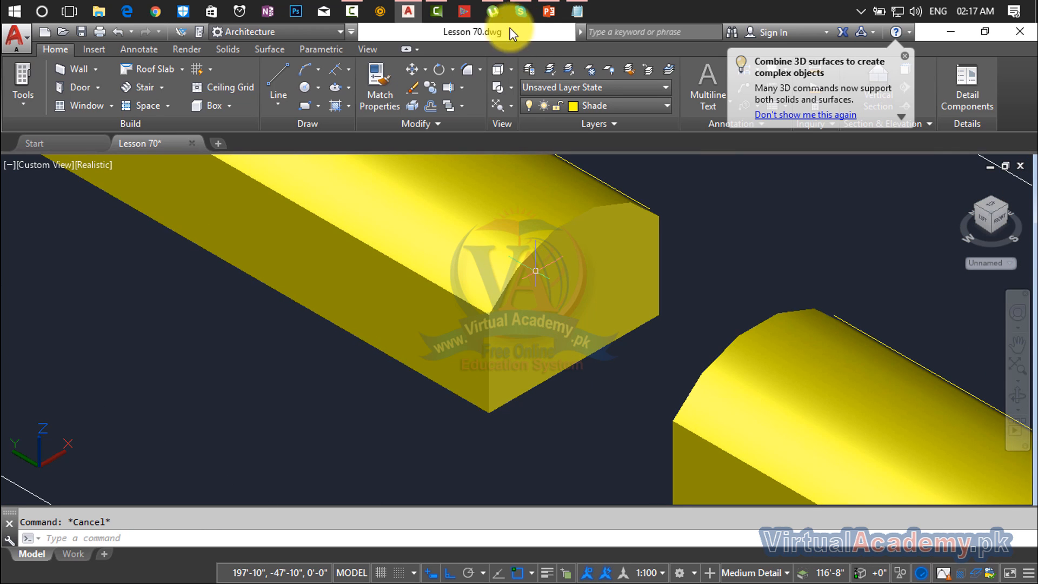
- Extrude the handrail's end face across the gap to the matching corner of the opposite end, with a taper angle of 0
{"action": "left_click", "coordinate": [226, 50]}
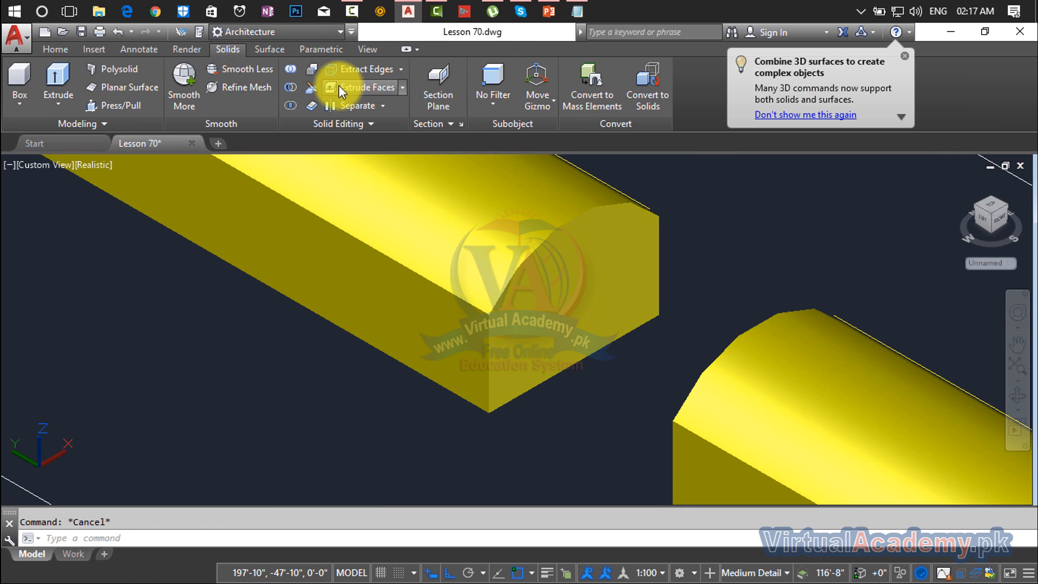
{"action": "left_click", "coordinate": [346, 87]}
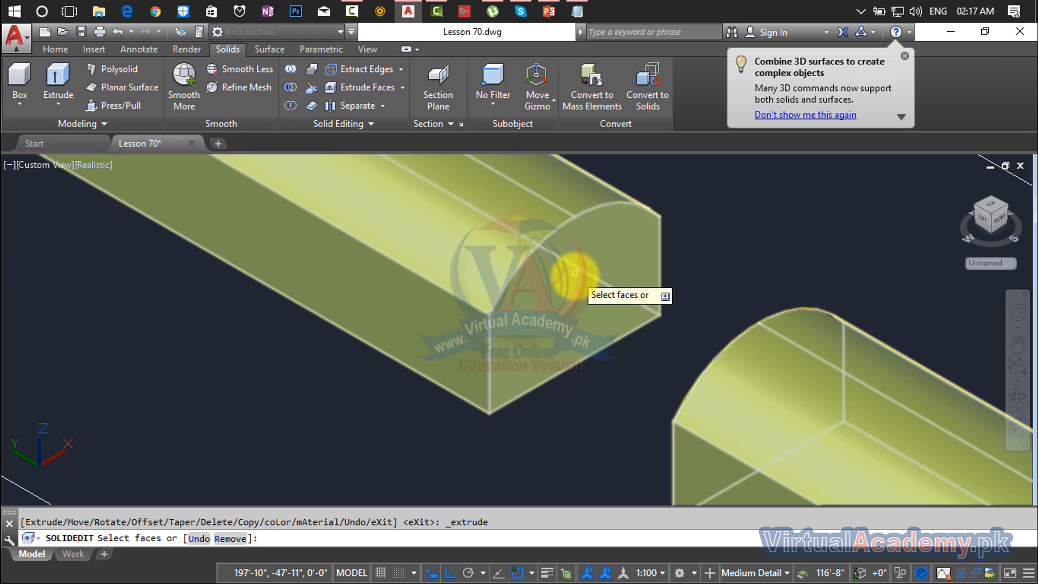
{"action": "left_click", "coordinate": [571, 280]}
{"action": "key", "text": "Return"}
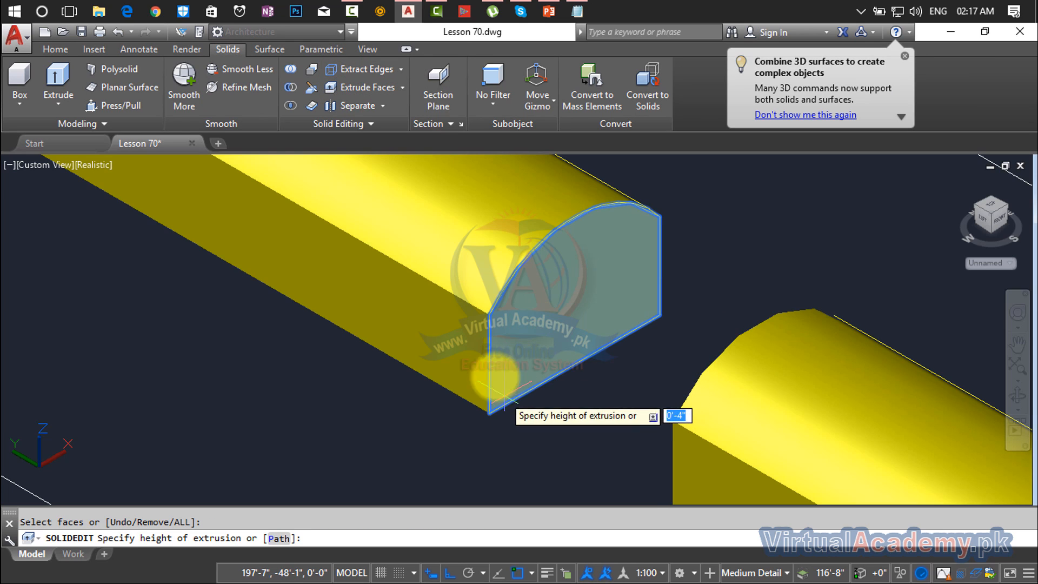
{"action": "left_click", "coordinate": [488, 314]}
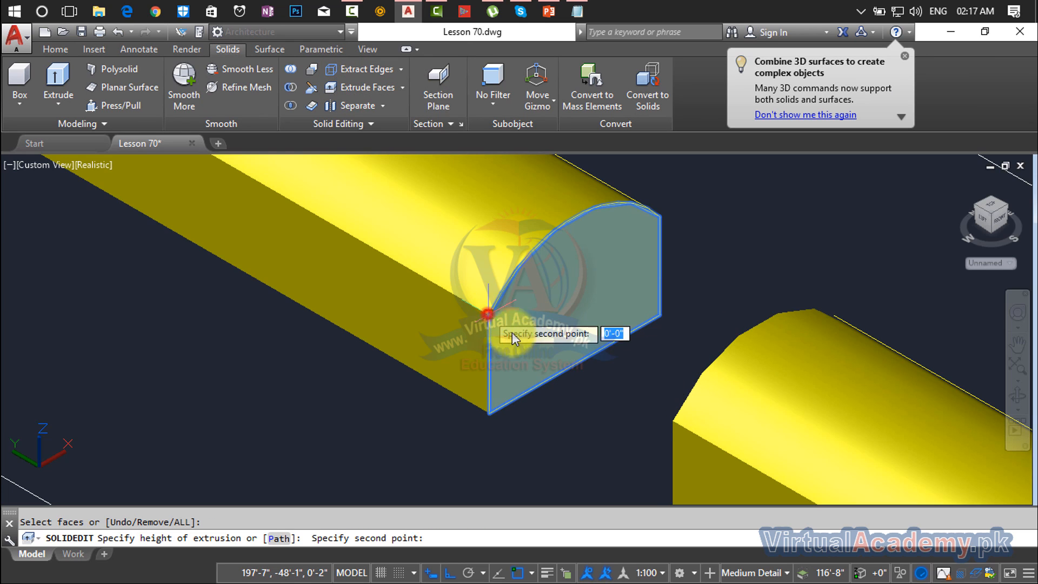
{"action": "left_click", "coordinate": [676, 422]}
{"action": "key", "text": "Return"}
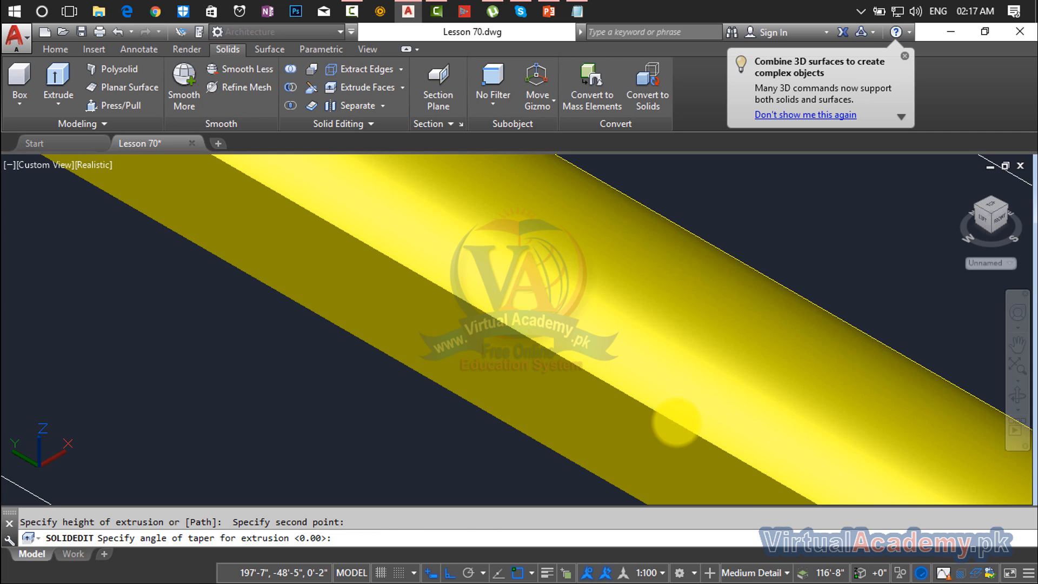
{"action": "key", "text": "Return"}
{"action": "scroll", "coordinate": [673, 416], "scroll_direction": "down", "scroll_amount": 6}
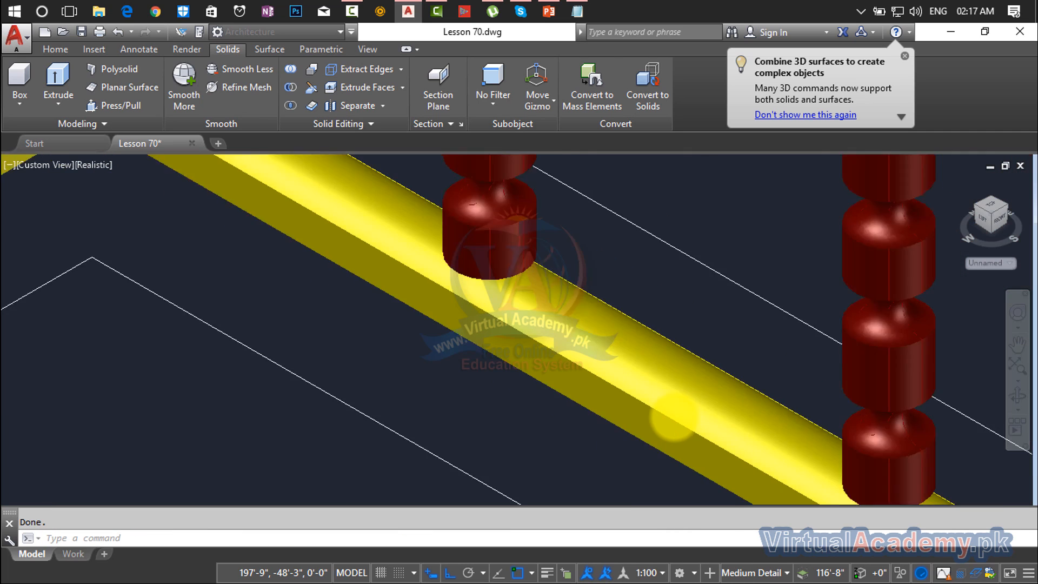
- Move the handrail solid straight up by a displacement of 0,0,3' from its lower corner to sit on the posts
{"action": "middle_click_drag", "start_coordinate": [670, 412], "coordinate": [346, 181]}
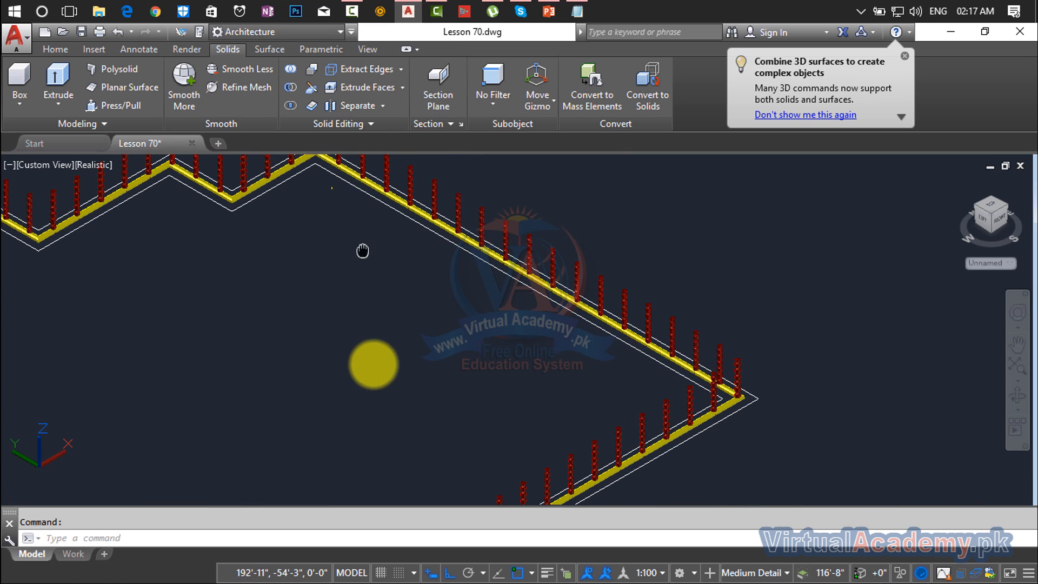
{"action": "scroll", "coordinate": [282, 348], "scroll_direction": "up", "scroll_amount": 4}
{"action": "scroll", "coordinate": [225, 319], "scroll_direction": "up", "scroll_amount": 5}
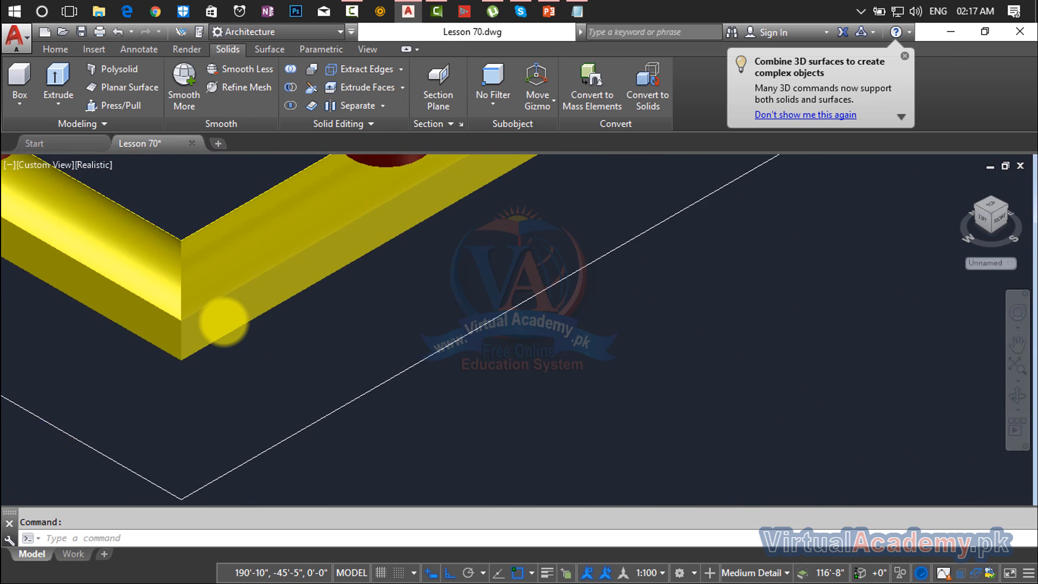
{"action": "middle_click_drag", "start_coordinate": [225, 320], "coordinate": [456, 351]}
{"action": "scroll", "coordinate": [462, 354], "scroll_direction": "up", "scroll_amount": 1}
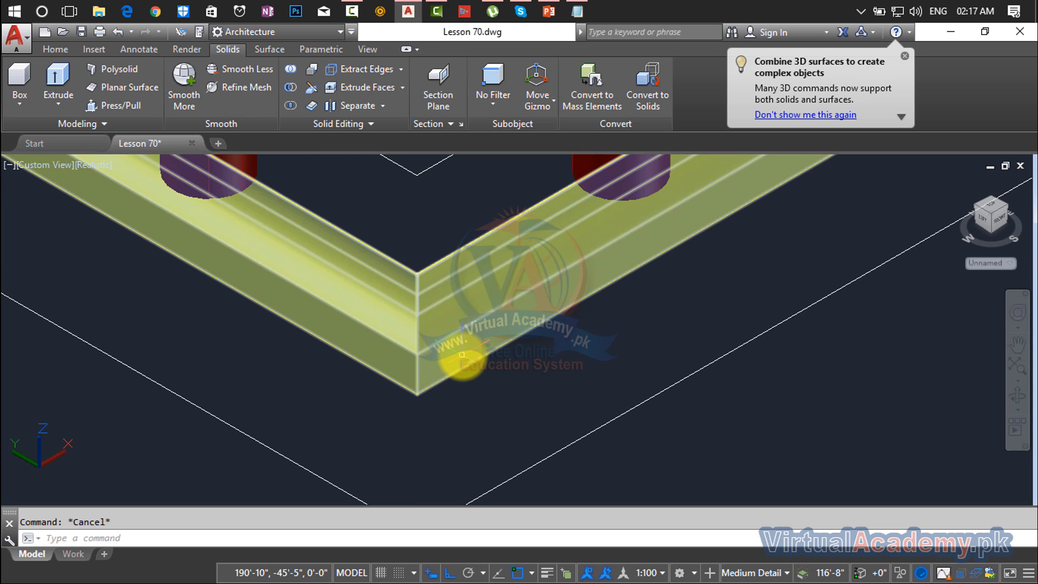
{"action": "type", "text": "m"}
{"action": "key", "text": "Return"}
{"action": "left_click", "coordinate": [431, 389]}
{"action": "key", "text": "Return"}
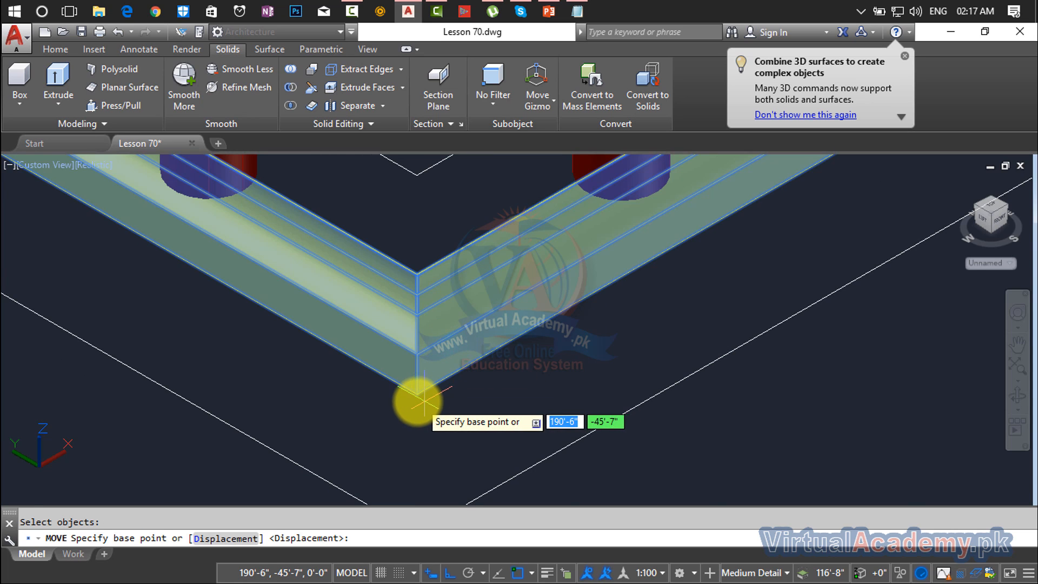
{"action": "scroll", "coordinate": [415, 400], "scroll_direction": "up", "scroll_amount": 3}
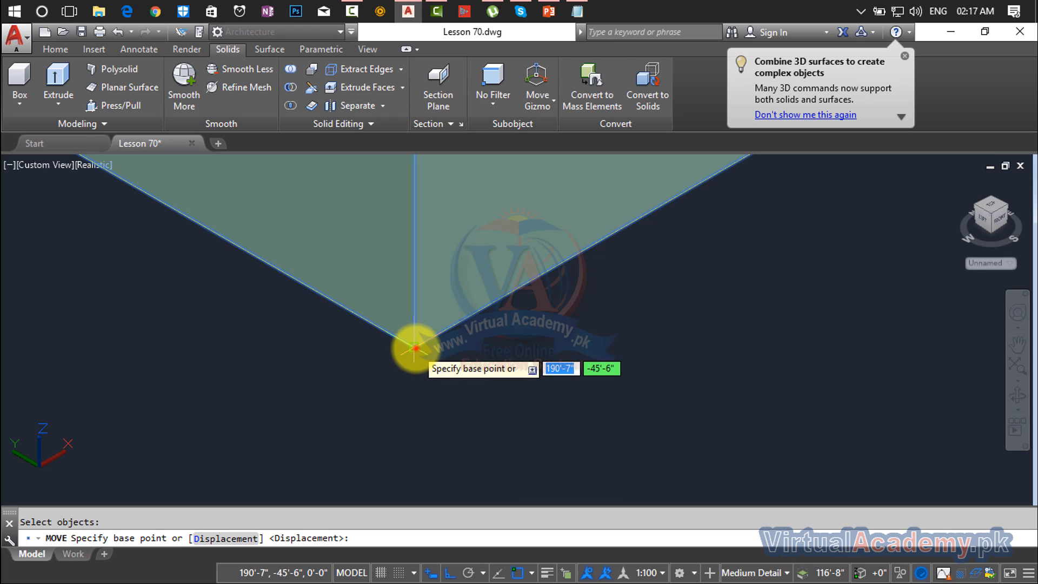
{"action": "left_click", "coordinate": [414, 348]}
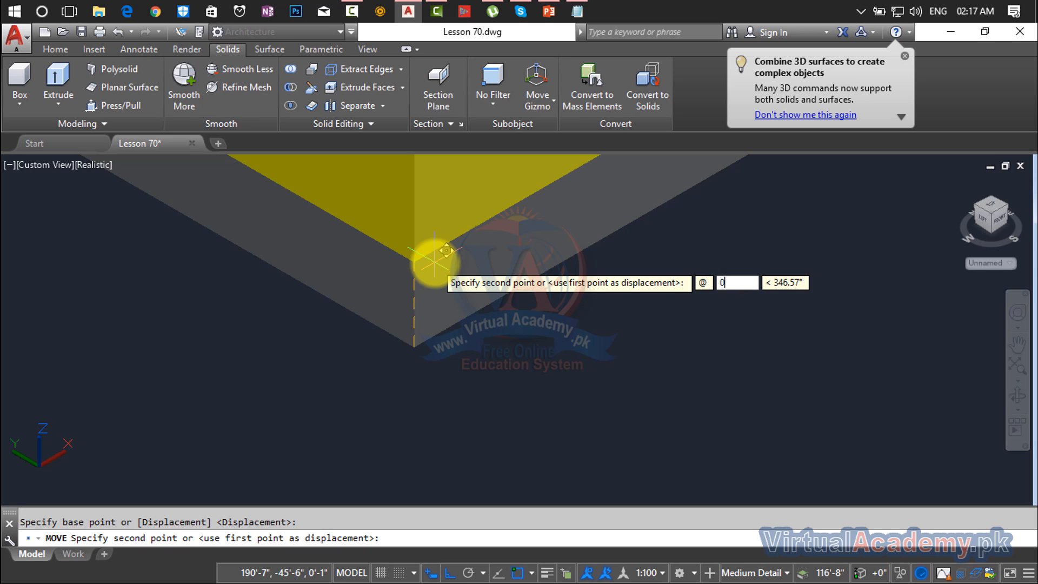
{"action": "type", "text": "0,3"}
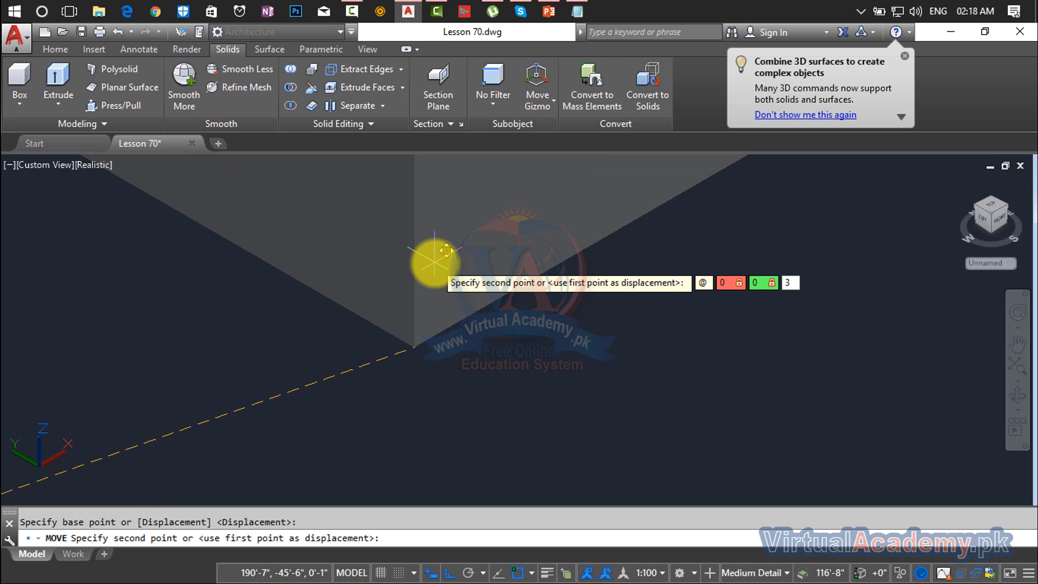
{"action": "type", "text": "'"}
{"action": "key", "text": "Return"}
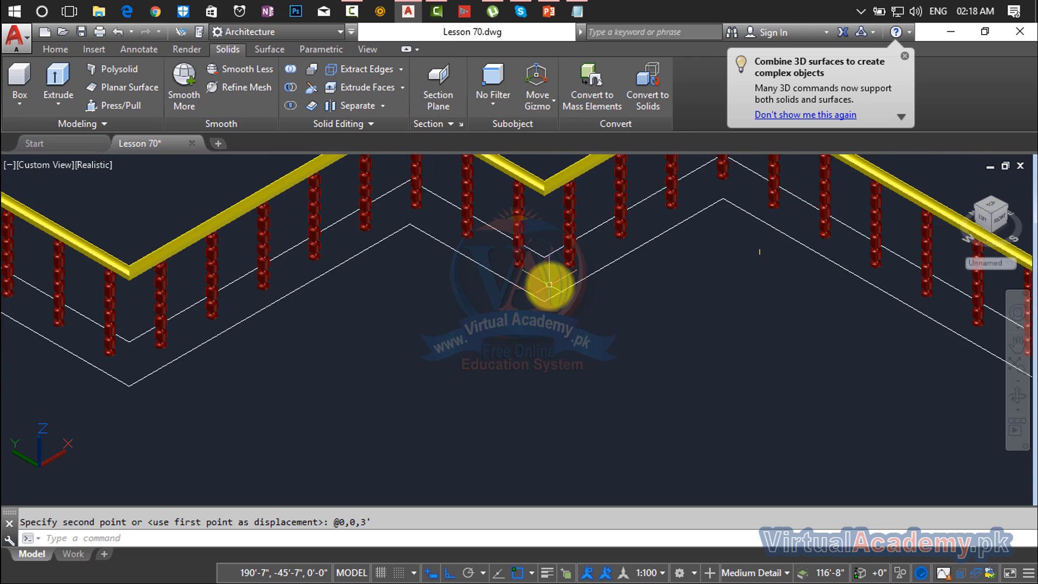
- Move the complete railing with its outlines from the outer outline's sharp end corner to the matching top corner of the building's yellow roof shade
{"action": "scroll", "coordinate": [574, 372], "scroll_direction": "down", "scroll_amount": 8}
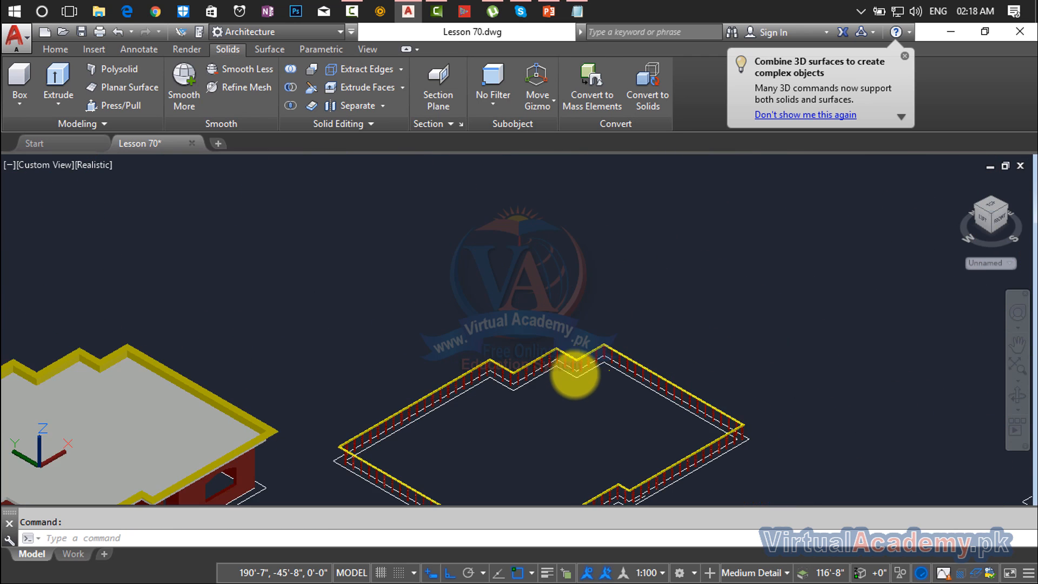
{"action": "middle_click_drag", "start_coordinate": [575, 373], "coordinate": [579, 240]}
{"action": "scroll", "coordinate": [575, 208], "scroll_direction": "down", "scroll_amount": 2}
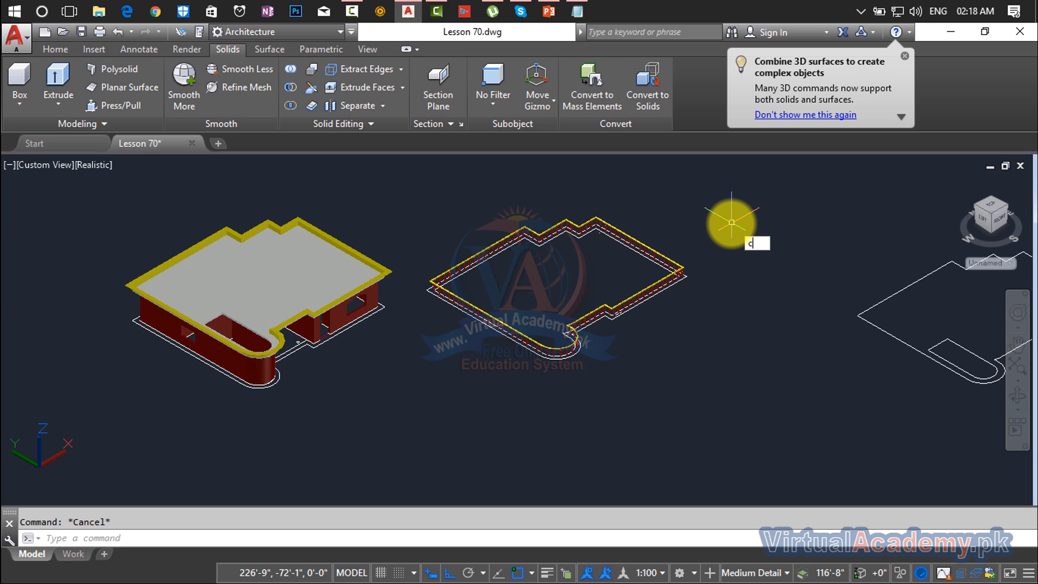
{"action": "key", "text": "BackSpace"}
{"action": "type", "text": "m"}
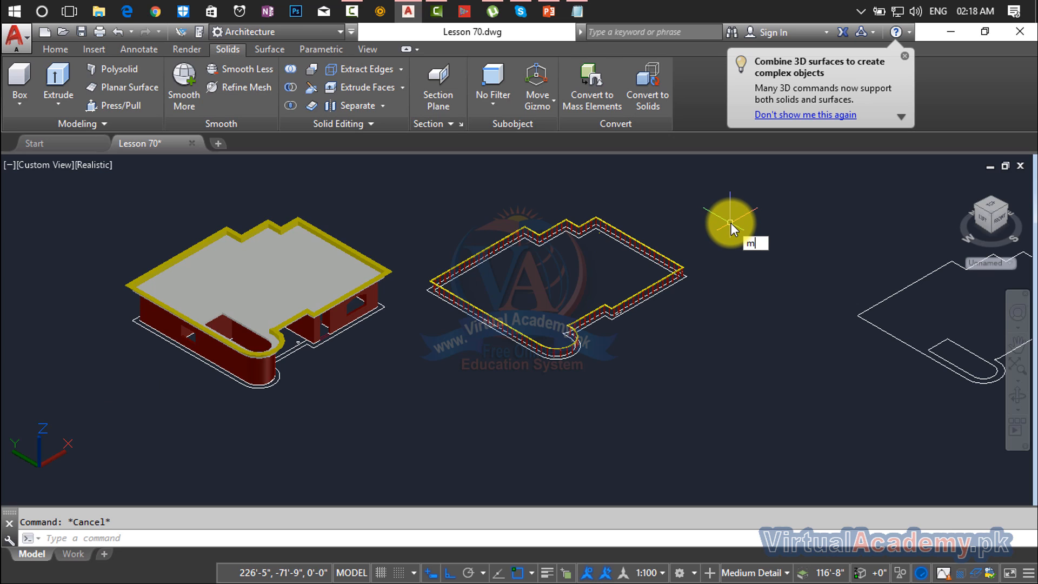
{"action": "key", "text": "Return"}
{"action": "left_click", "coordinate": [742, 204]}
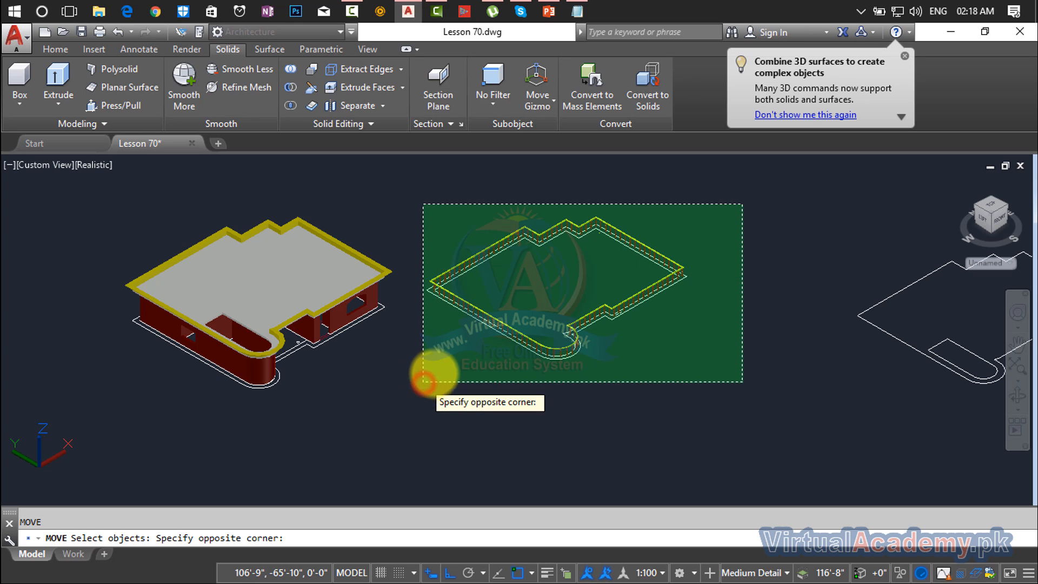
{"action": "left_click", "coordinate": [437, 292]}
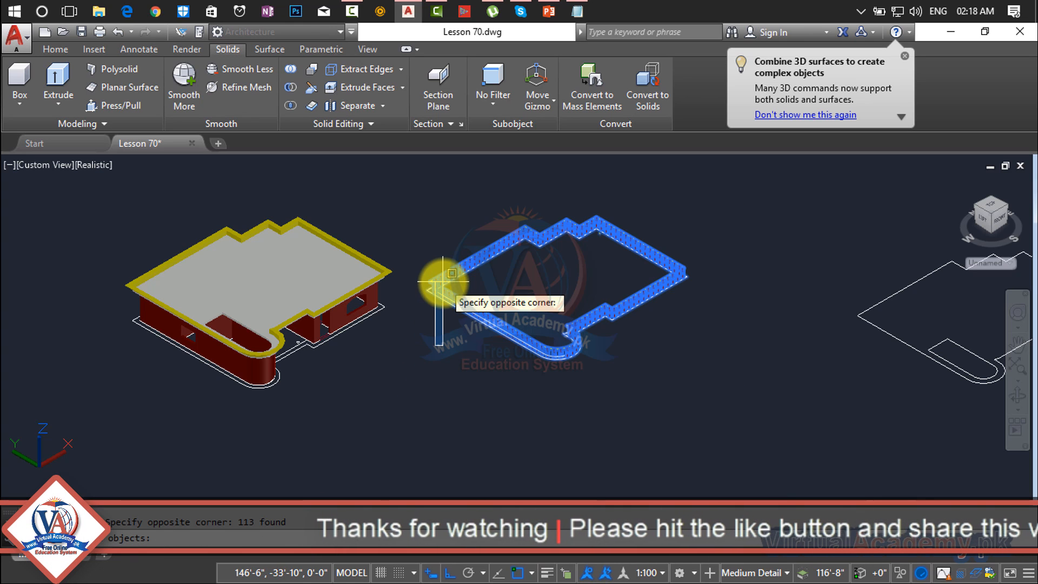
{"action": "left_click", "coordinate": [438, 345]}
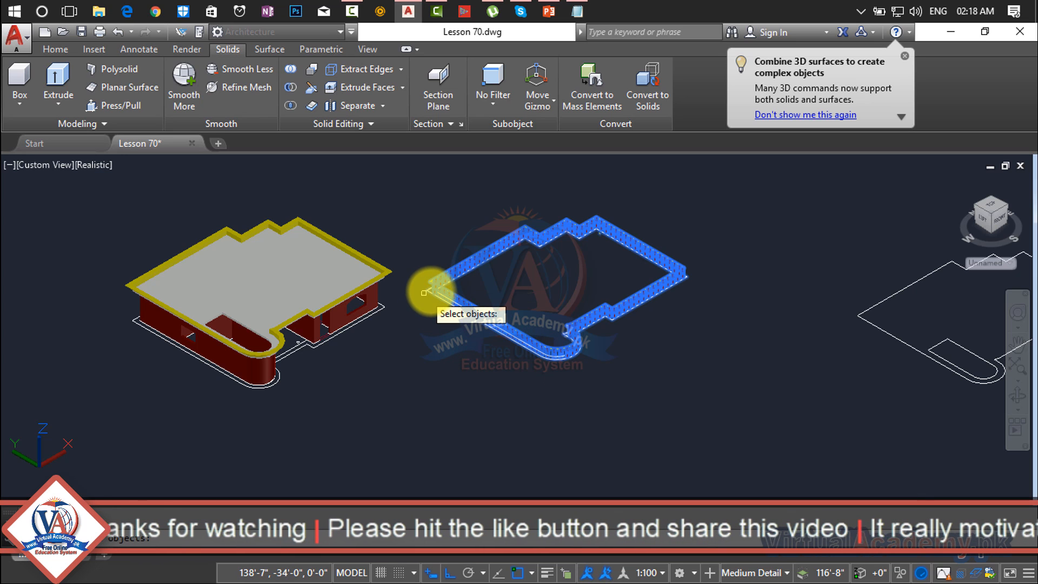
{"action": "scroll", "coordinate": [427, 291], "scroll_direction": "up", "scroll_amount": 2}
{"action": "scroll", "coordinate": [436, 288], "scroll_direction": "up", "scroll_amount": 2}
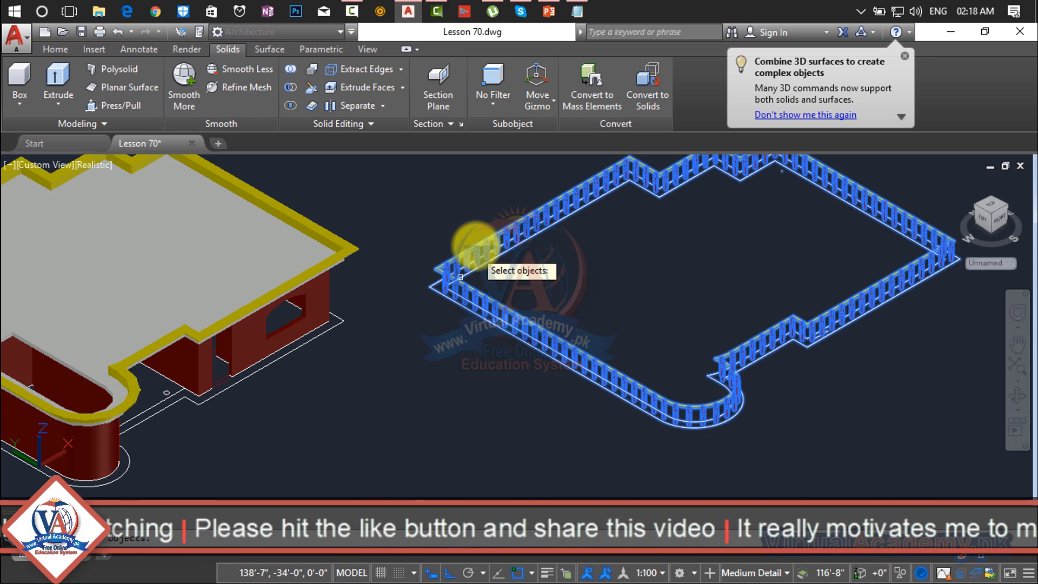
{"action": "scroll", "coordinate": [434, 275], "scroll_direction": "up", "scroll_amount": 5}
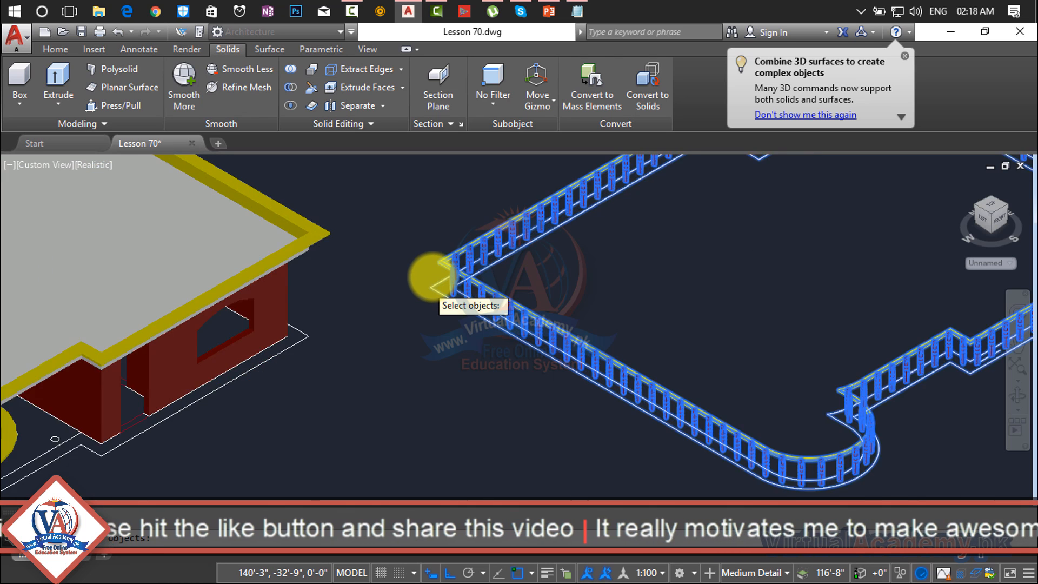
{"action": "scroll", "coordinate": [432, 275], "scroll_direction": "up", "scroll_amount": 3}
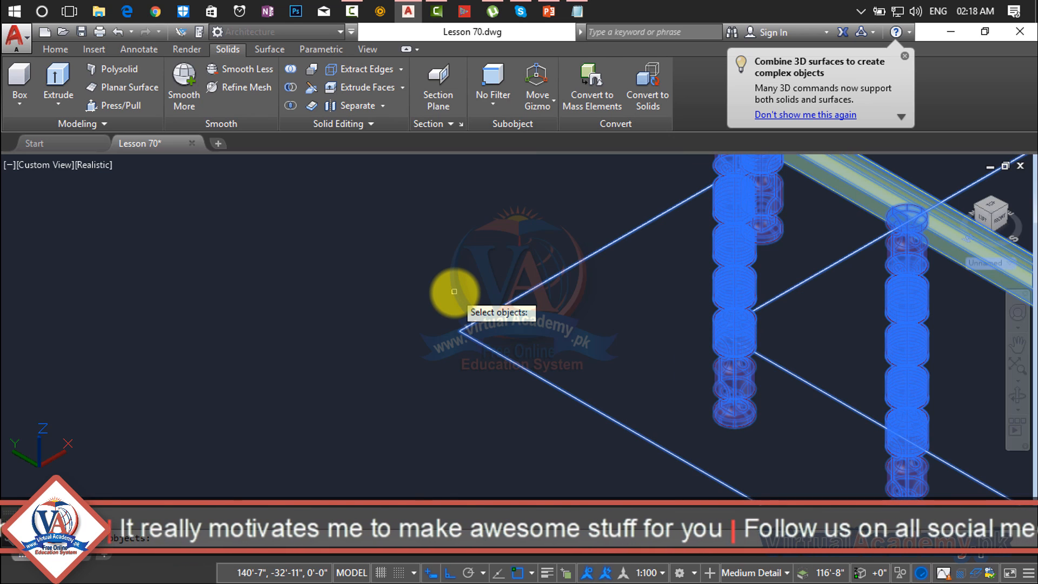
{"action": "left_click", "coordinate": [455, 328]}
{"action": "scroll", "coordinate": [457, 327], "scroll_direction": "down", "scroll_amount": 10}
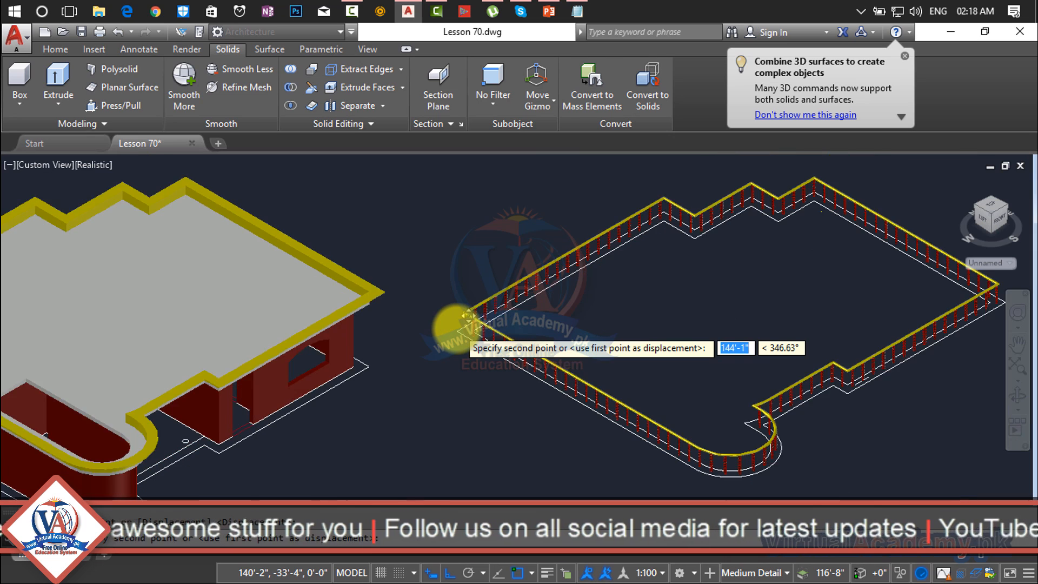
{"action": "scroll", "coordinate": [455, 328], "scroll_direction": "down", "scroll_amount": 4}
{"action": "middle_click_drag", "start_coordinate": [456, 328], "coordinate": [633, 344]}
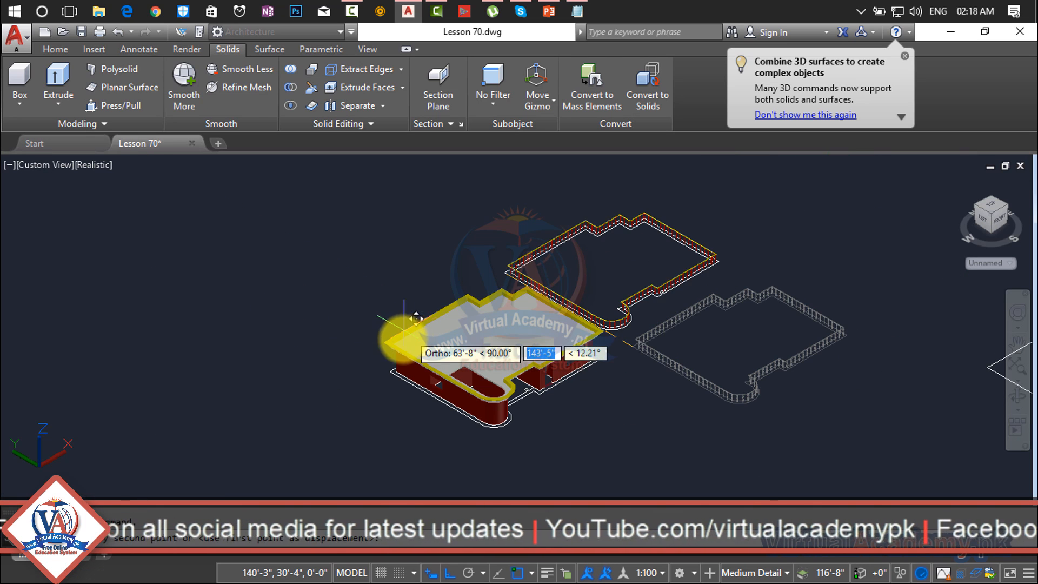
{"action": "scroll", "coordinate": [392, 334], "scroll_direction": "up", "scroll_amount": 10}
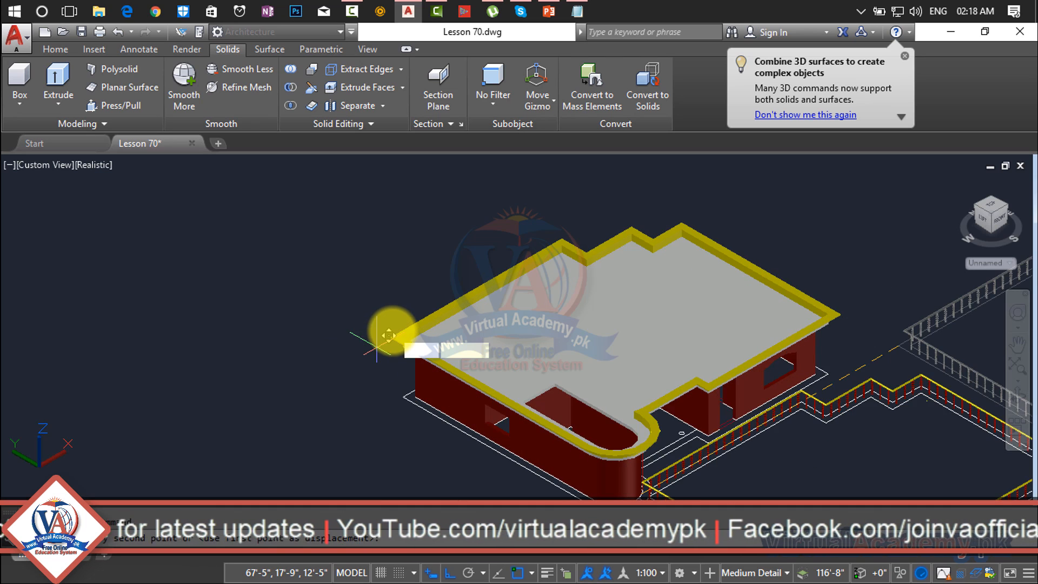
{"action": "scroll", "coordinate": [440, 301], "scroll_direction": "down", "scroll_amount": 4}
{"action": "scroll", "coordinate": [426, 308], "scroll_direction": "up", "scroll_amount": 7}
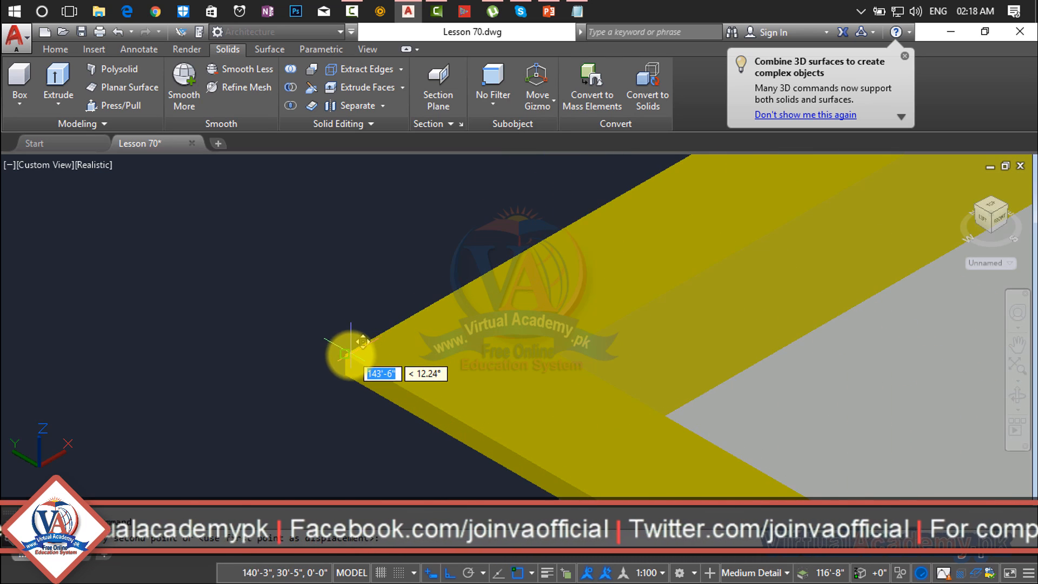
{"action": "scroll", "coordinate": [346, 354], "scroll_direction": "down", "scroll_amount": 10}
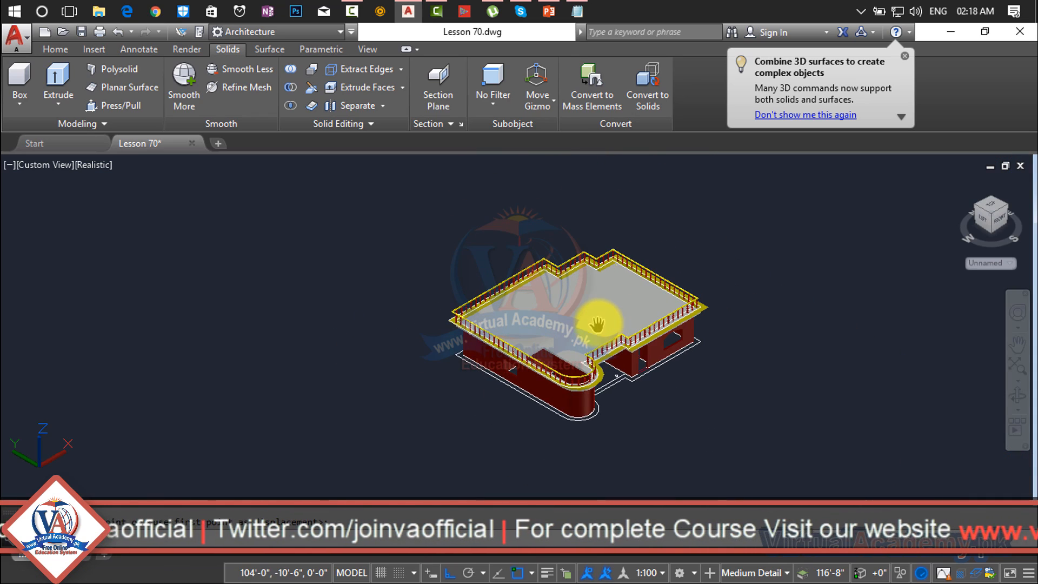
- Examine how the posts and handrail sit on the roof at the stepped edge, the sharp corner and the rounded front
{"action": "scroll", "coordinate": [645, 346], "scroll_direction": "up", "scroll_amount": 5}
{"action": "scroll", "coordinate": [643, 353], "scroll_direction": "up", "scroll_amount": 5}
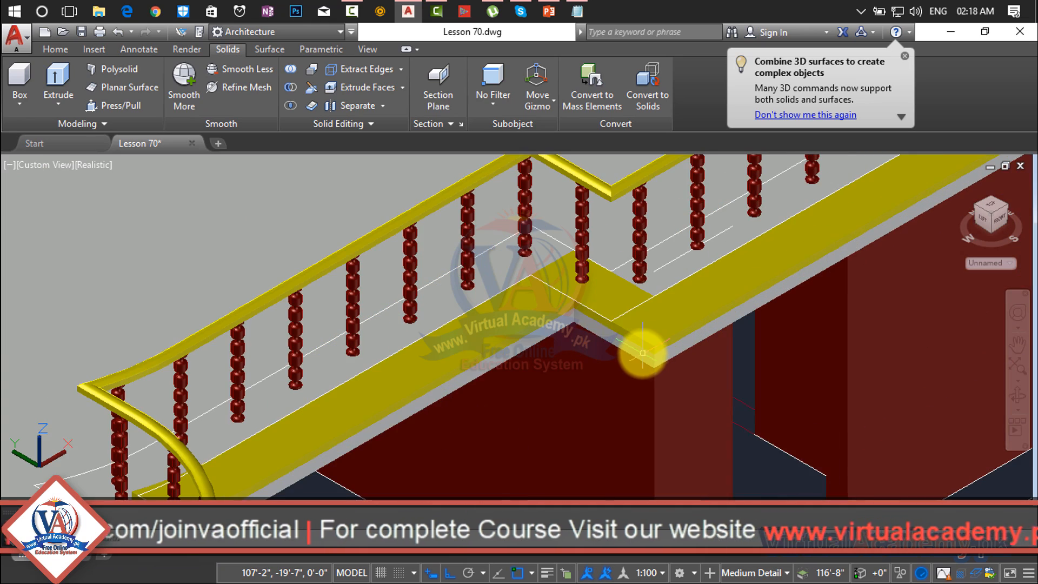
{"action": "scroll", "coordinate": [592, 306], "scroll_direction": "down", "scroll_amount": 6}
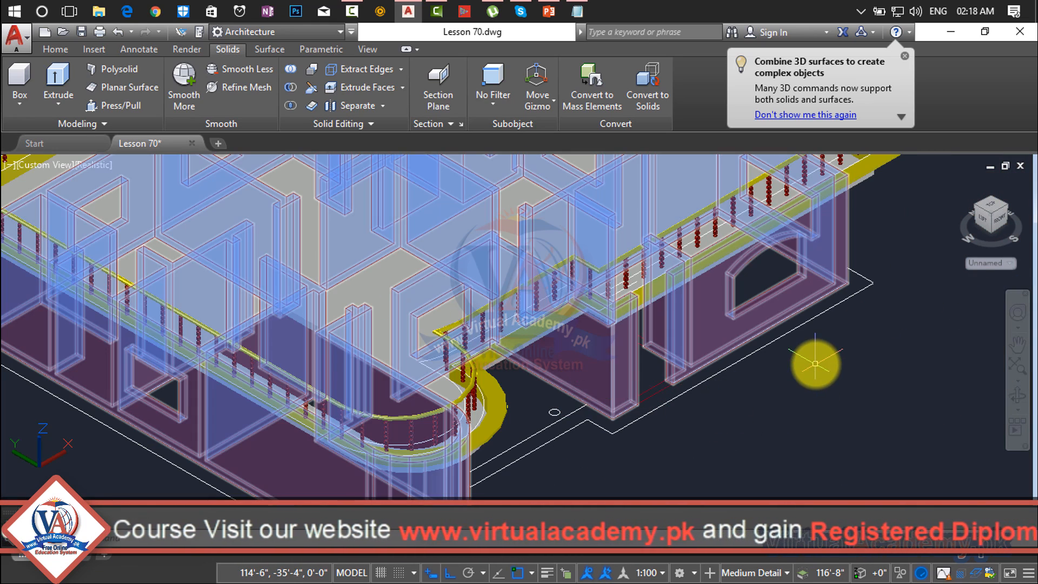
{"action": "scroll", "coordinate": [811, 358], "scroll_direction": "down", "scroll_amount": 4}
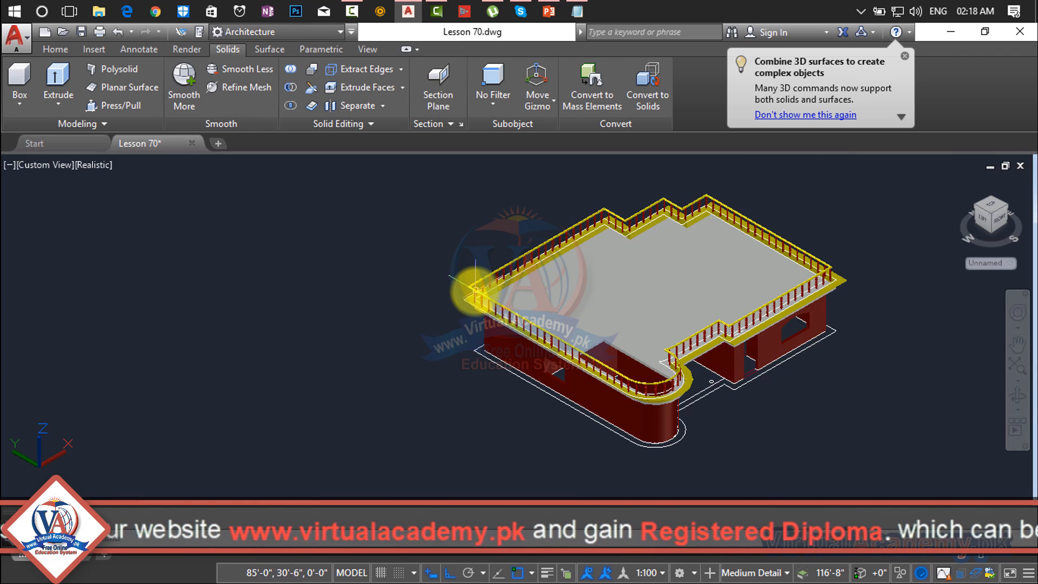
{"action": "scroll", "coordinate": [474, 292], "scroll_direction": "up", "scroll_amount": 7}
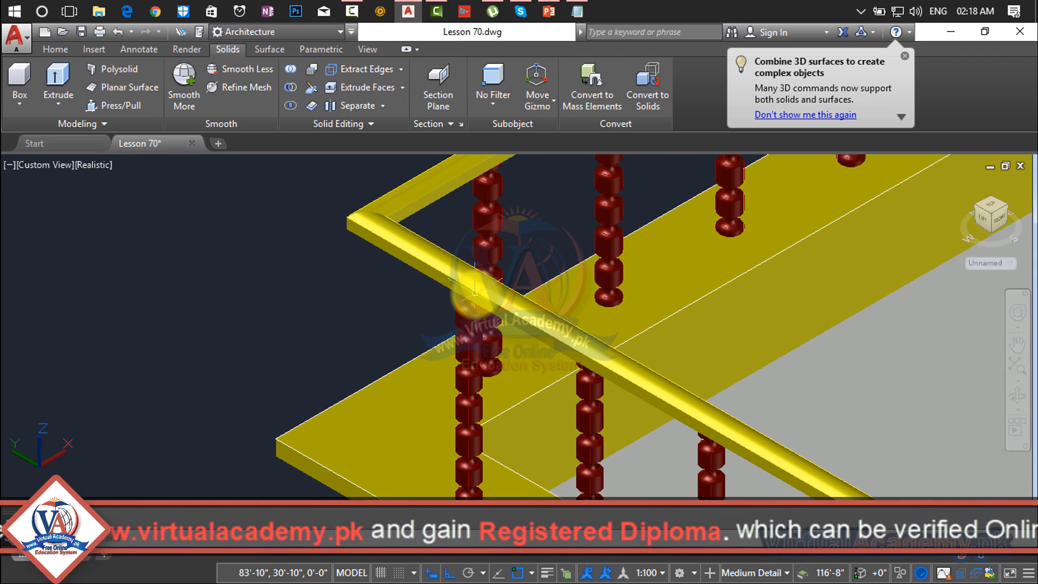
{"action": "mouse_move", "coordinate": [475, 291]}
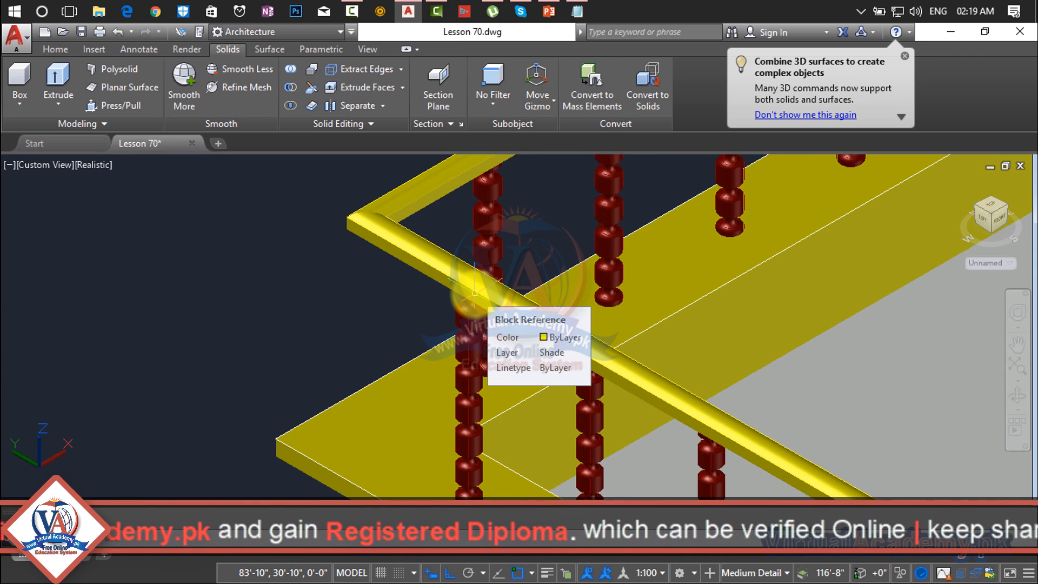
{"action": "scroll", "coordinate": [481, 357], "scroll_direction": "down", "scroll_amount": 1}
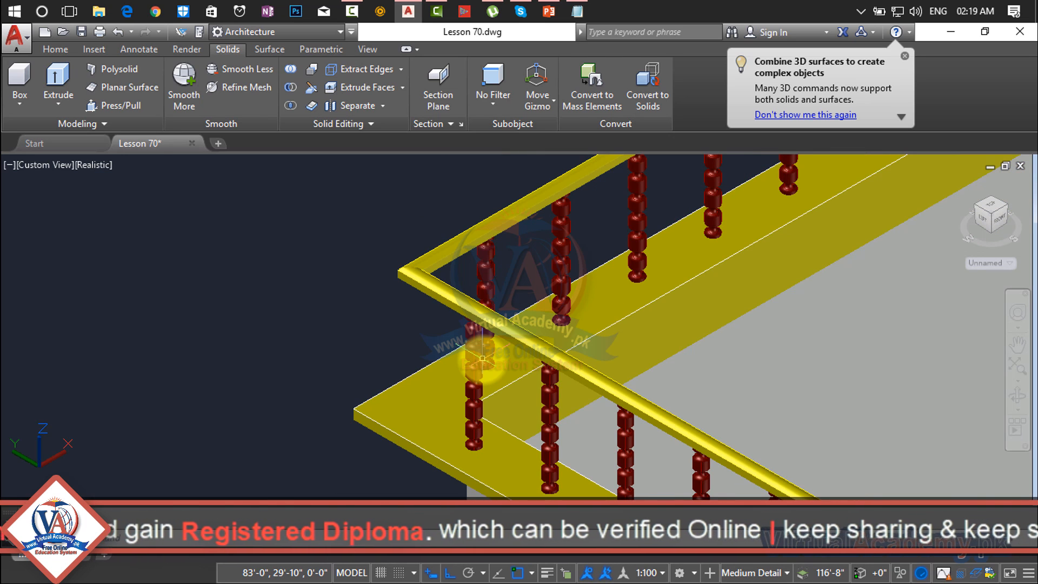
{"action": "scroll", "coordinate": [491, 371], "scroll_direction": "down", "scroll_amount": 9}
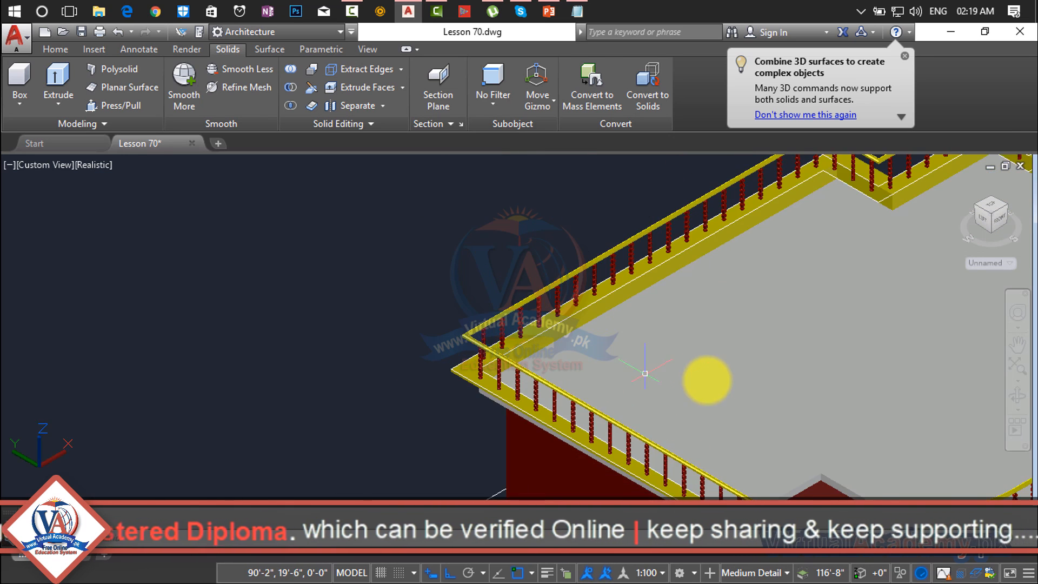
{"action": "middle_click_drag", "start_coordinate": [811, 387], "coordinate": [427, 303]}
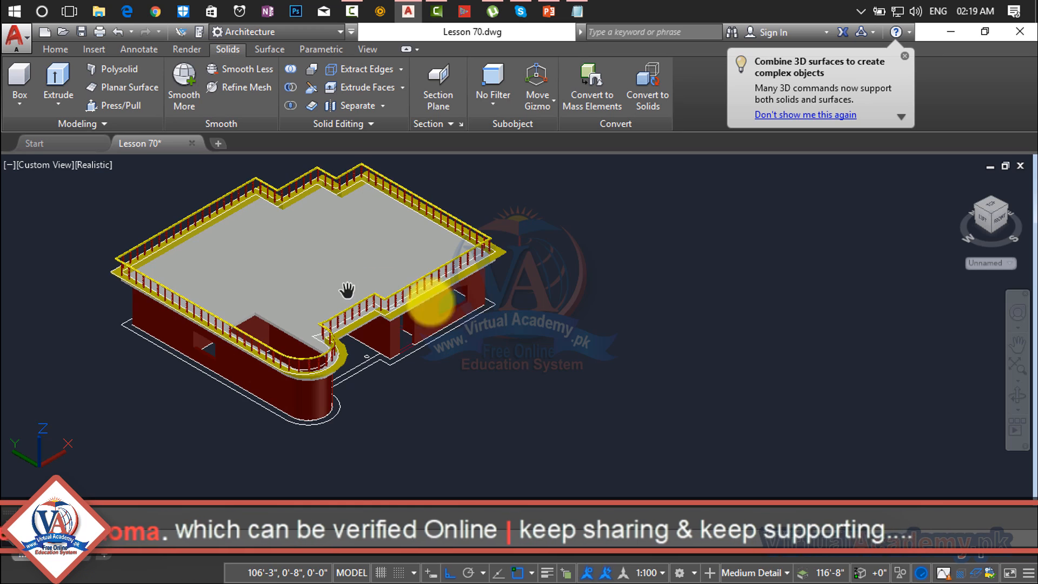
{"action": "scroll", "coordinate": [681, 352], "scroll_direction": "down", "scroll_amount": 5}
{"action": "middle_click_drag", "start_coordinate": [680, 352], "coordinate": [588, 355]}
{"action": "scroll", "coordinate": [435, 337], "scroll_direction": "up", "scroll_amount": 10}
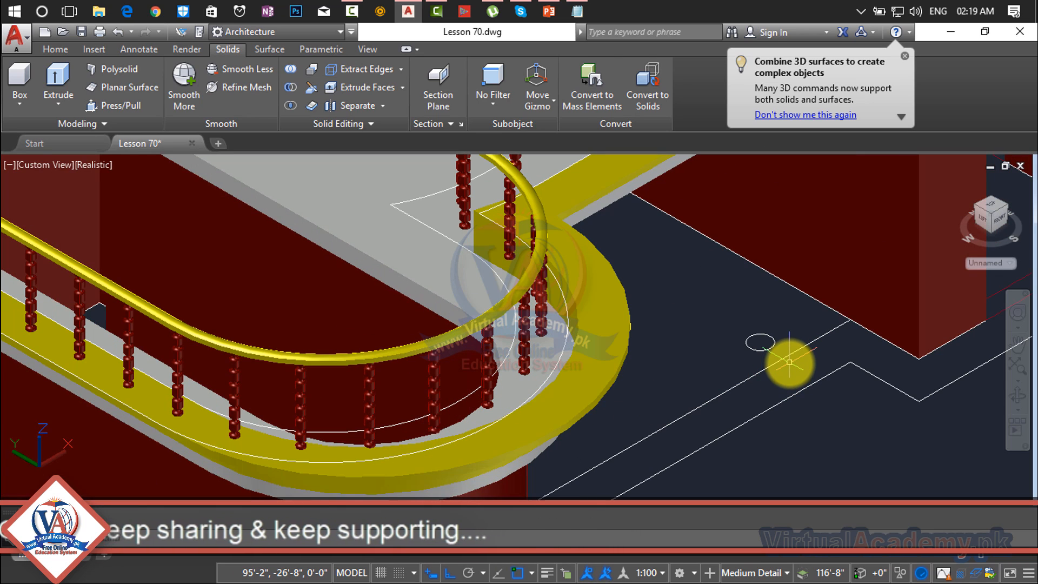
{"action": "scroll", "coordinate": [683, 369], "scroll_direction": "down", "scroll_amount": 10}
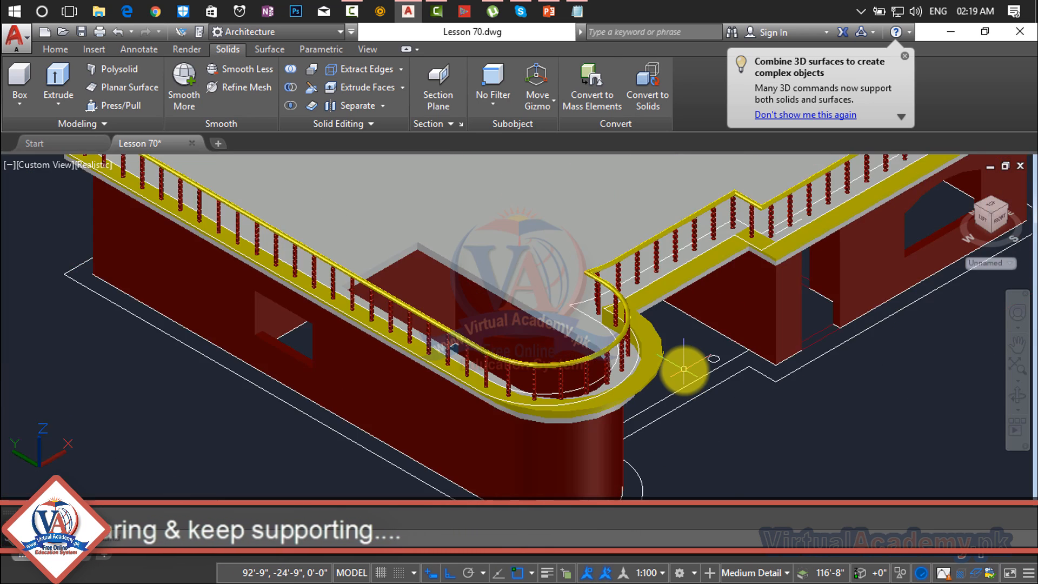
{"action": "middle_click_drag", "start_coordinate": [607, 405], "coordinate": [463, 469]}
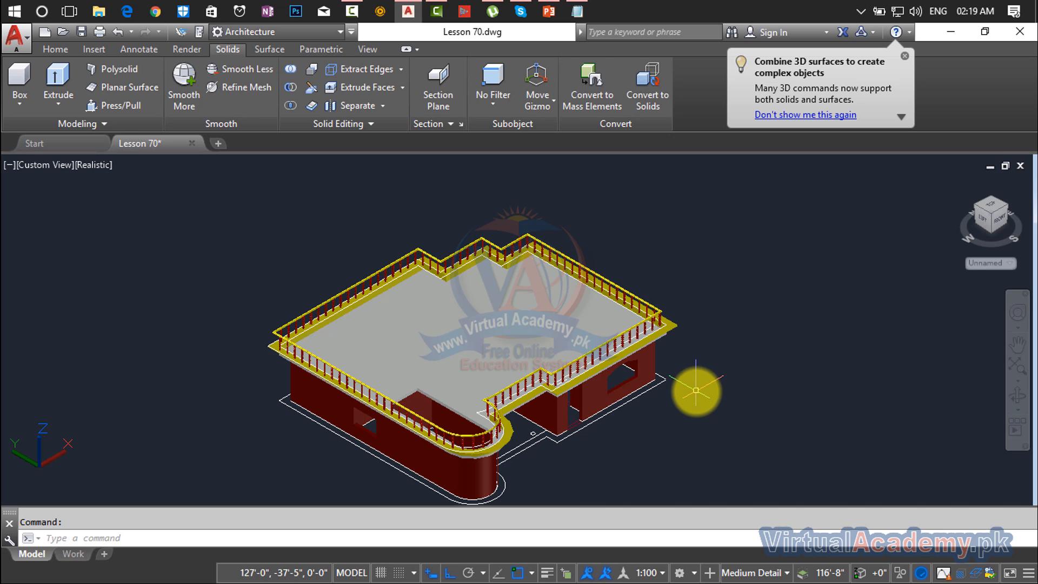
- Inspect the railing at the opposite roof corner above the arched window, and review the whole building
{"action": "scroll", "coordinate": [638, 319], "scroll_direction": "up", "scroll_amount": 6}
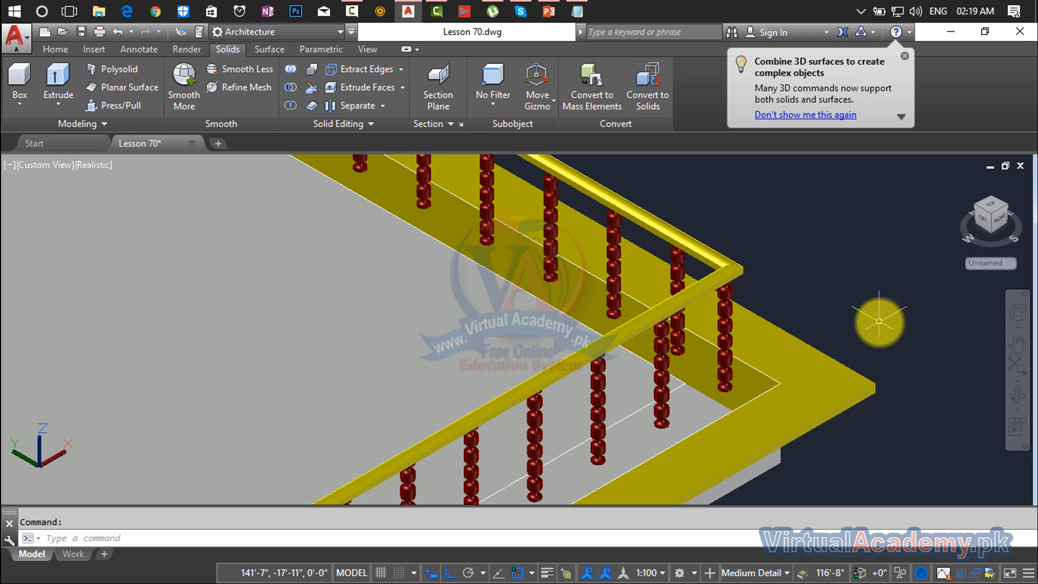
{"action": "scroll", "coordinate": [838, 339], "scroll_direction": "down", "scroll_amount": 3}
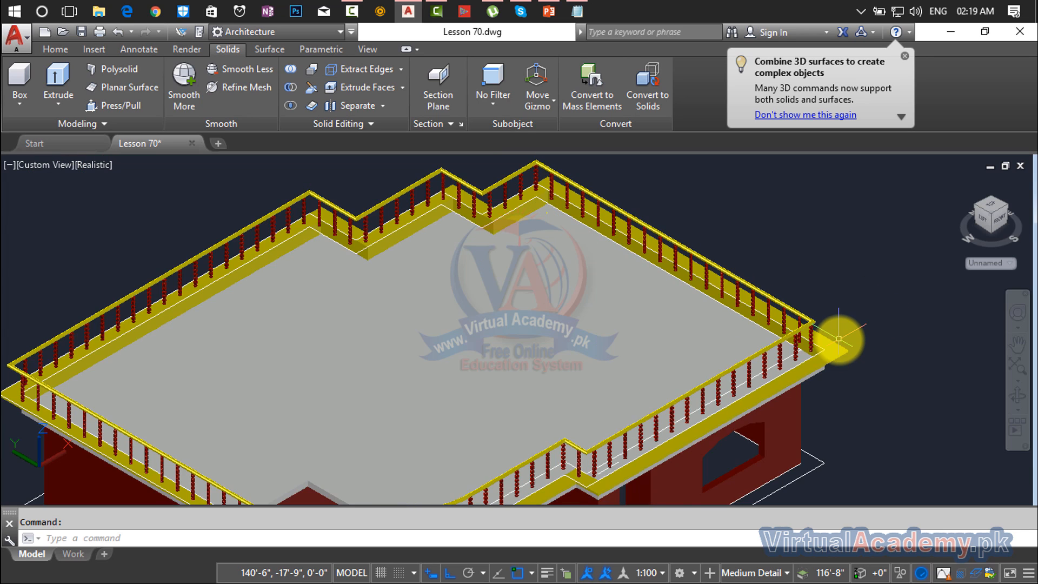
{"action": "scroll", "coordinate": [839, 339], "scroll_direction": "down", "scroll_amount": 3}
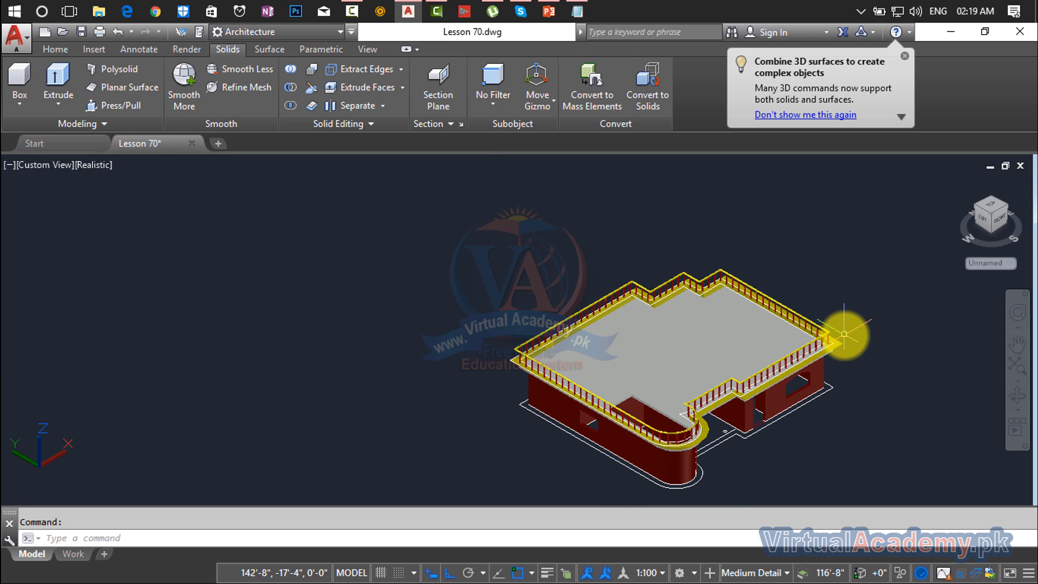
{"action": "scroll", "coordinate": [844, 334], "scroll_direction": "up", "scroll_amount": 4}
{"action": "middle_click_drag", "start_coordinate": [841, 325], "coordinate": [586, 366]}
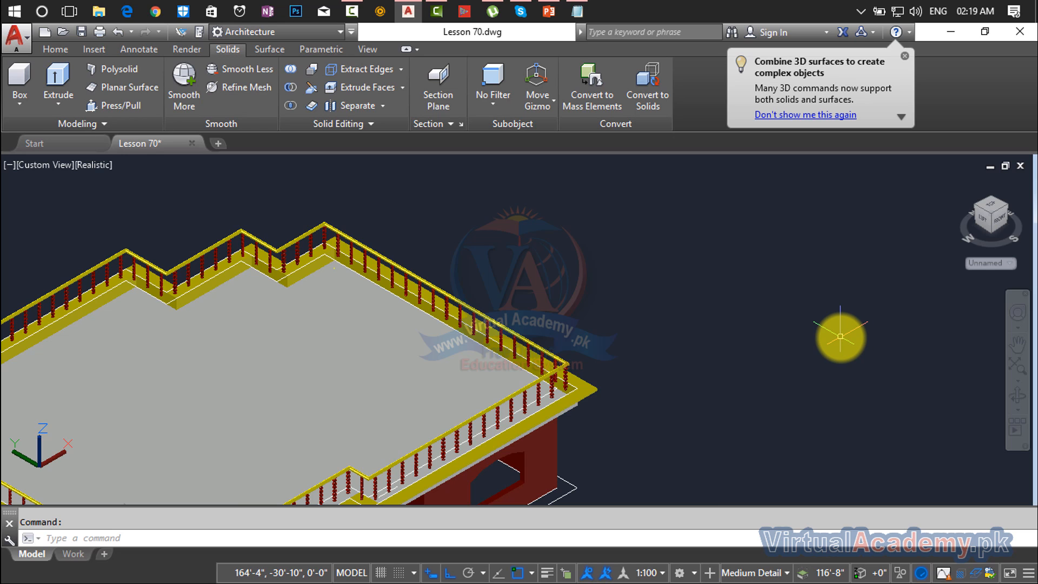
{"action": "scroll", "coordinate": [665, 328], "scroll_direction": "down", "scroll_amount": 5}
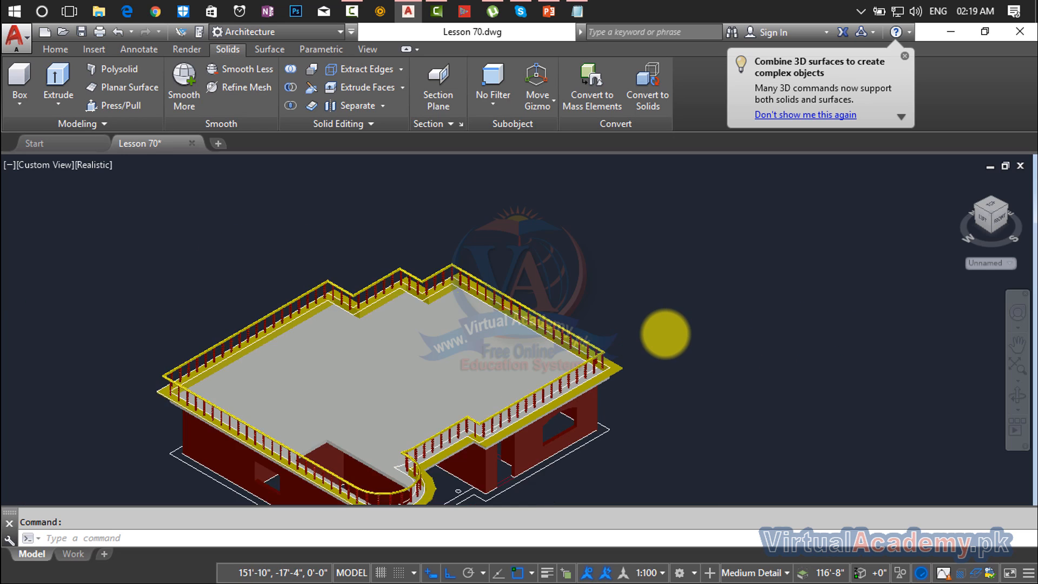
{"action": "scroll", "coordinate": [665, 333], "scroll_direction": "down", "scroll_amount": 2}
{"action": "middle_click_drag", "start_coordinate": [665, 333], "coordinate": [608, 327]}
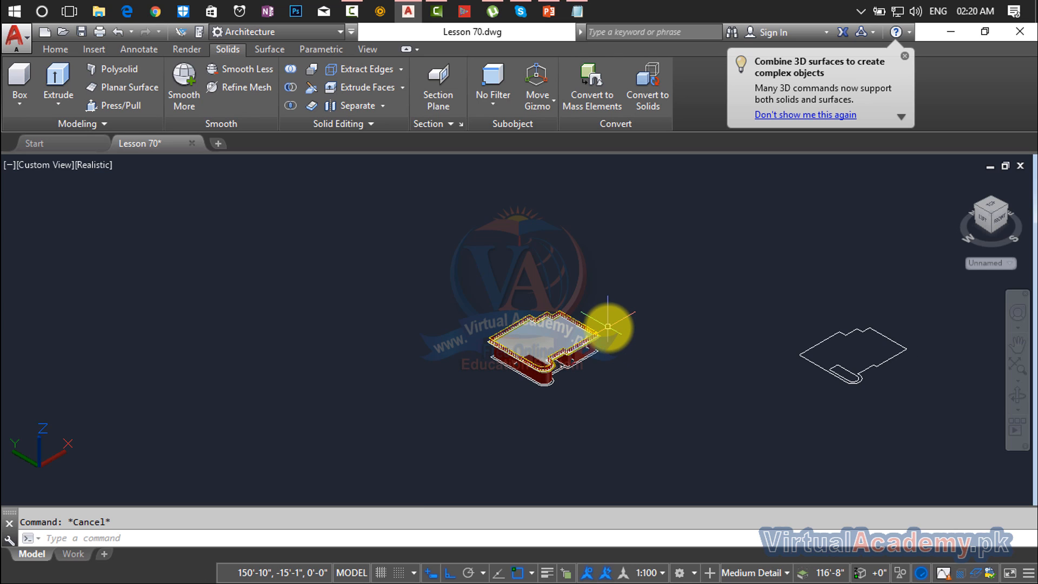